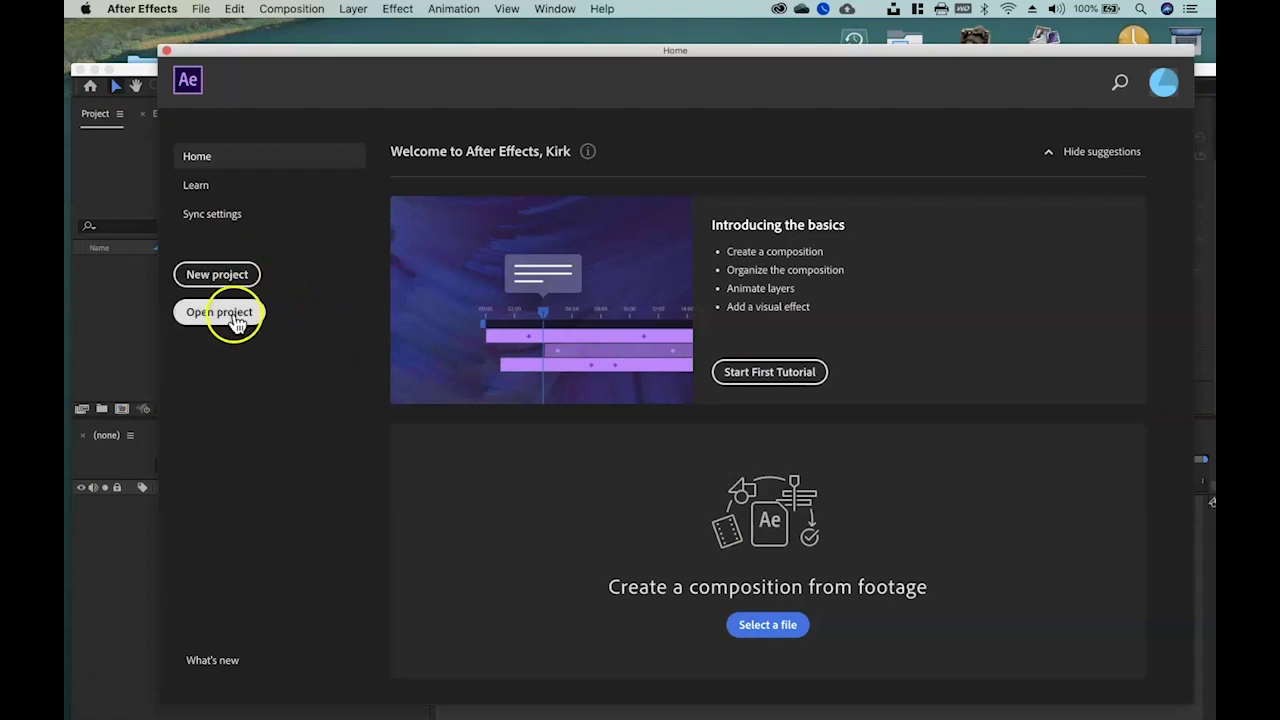
# Close the Home screen to show the empty untitled project.
pyautogui.click(166, 52)
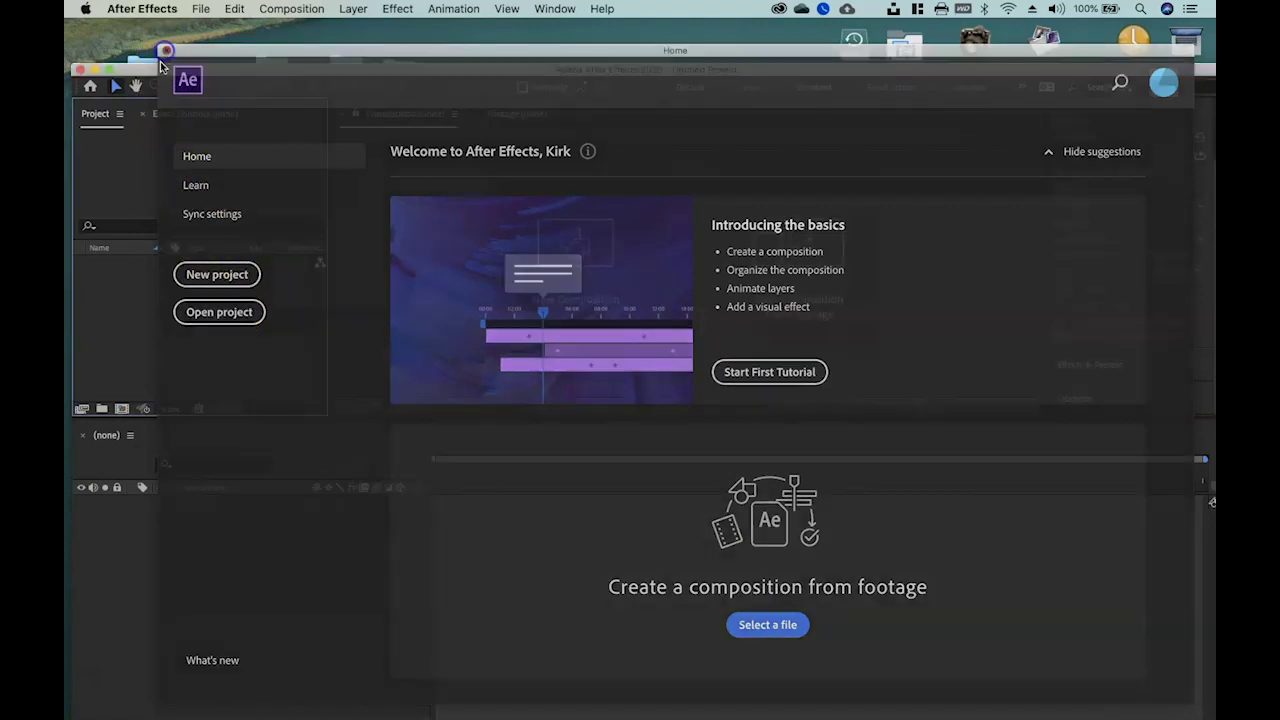
# Focus the timeline area, then try the Hand and Zoom tools in the Tools panel.
pyautogui.click(116, 88)
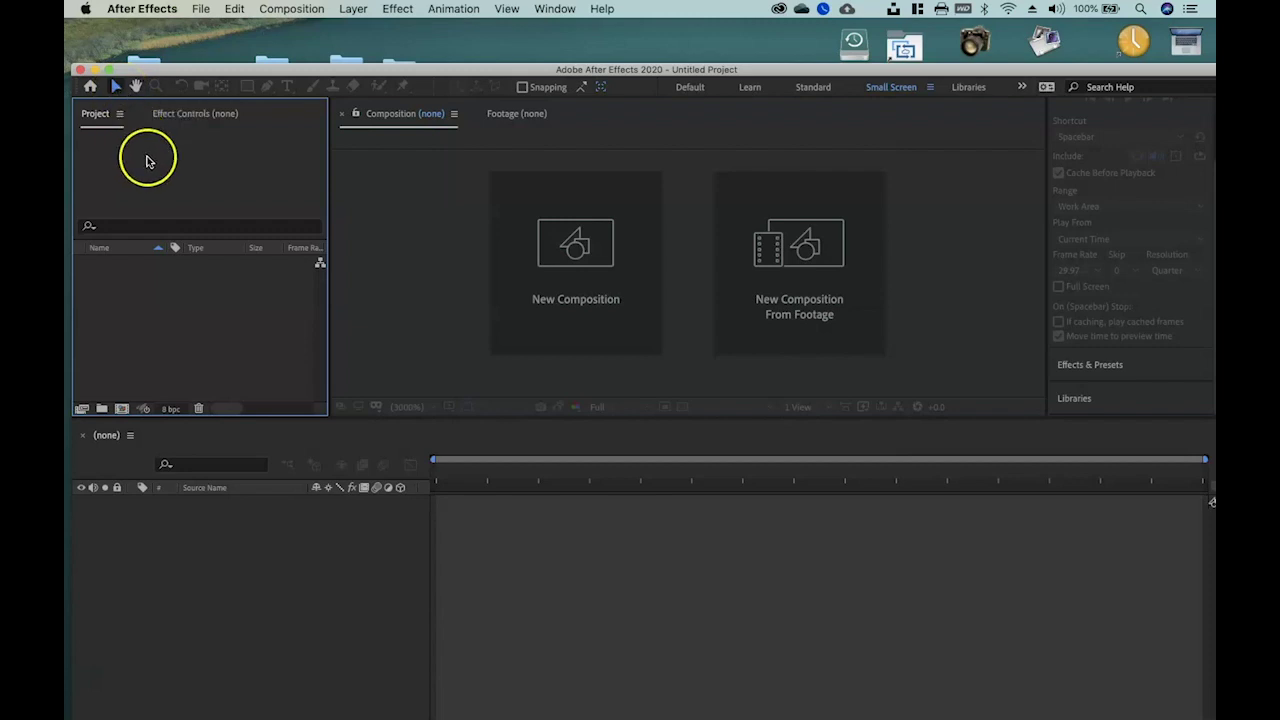
pyautogui.click(352, 195)
pyautogui.click(285, 515)
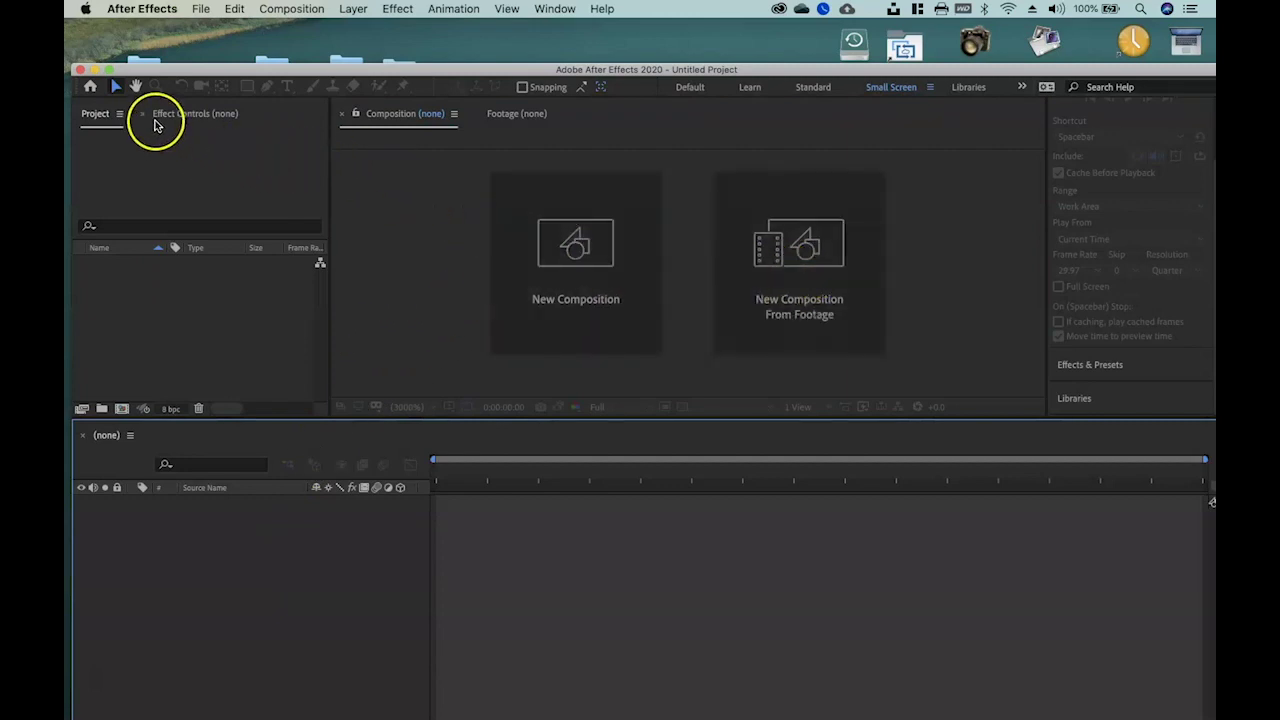
pyautogui.click(136, 88)
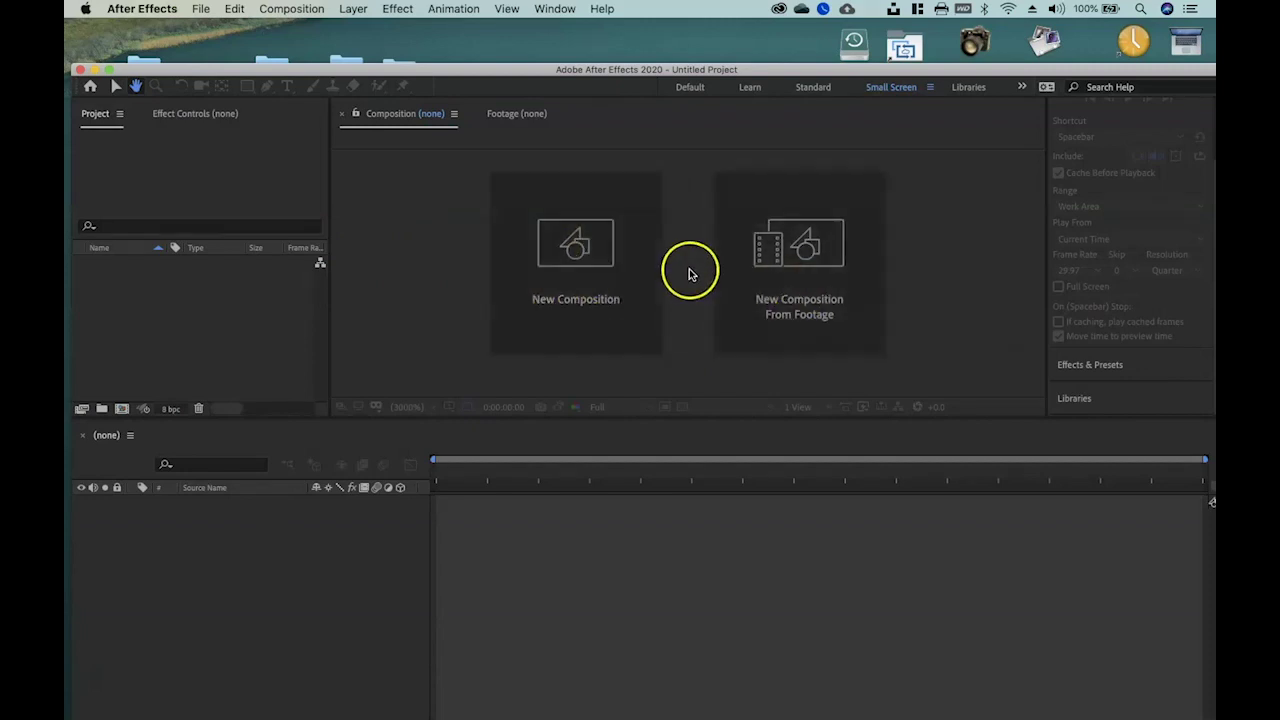
pyautogui.click(156, 88)
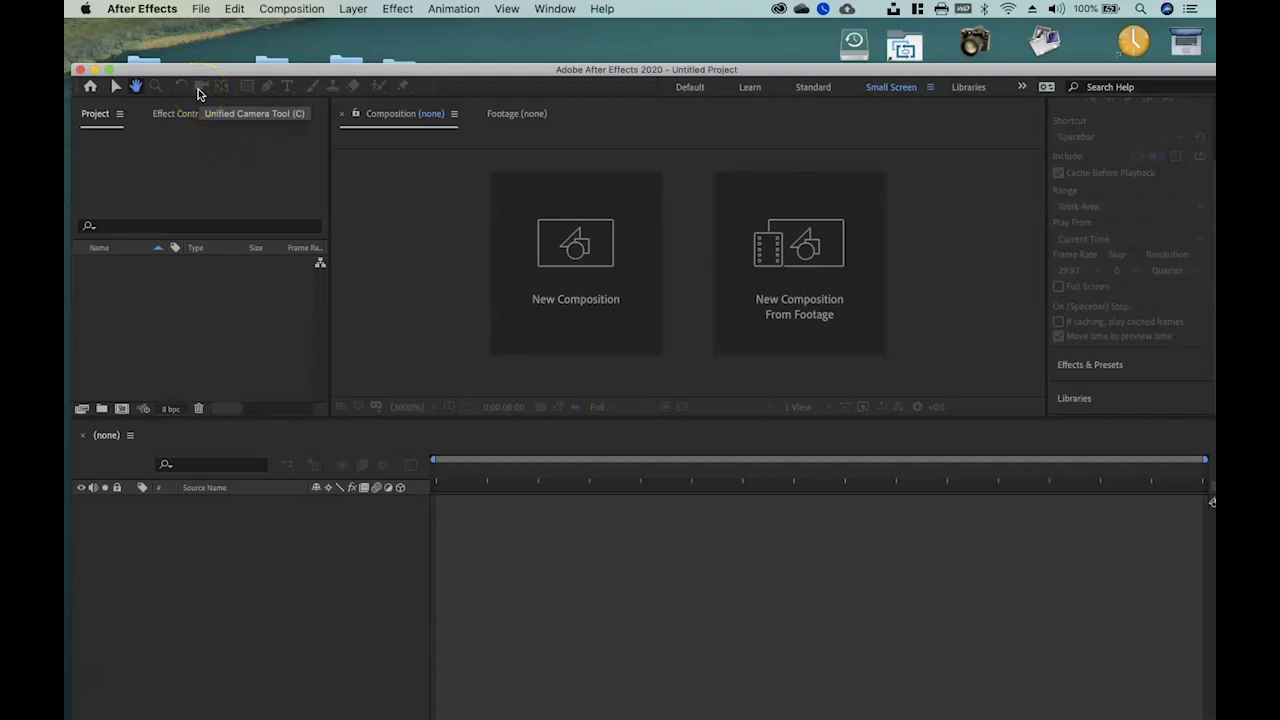
# Cycle through the remaining Tools panel items, including the Brush tool.
pyautogui.click(210, 90)
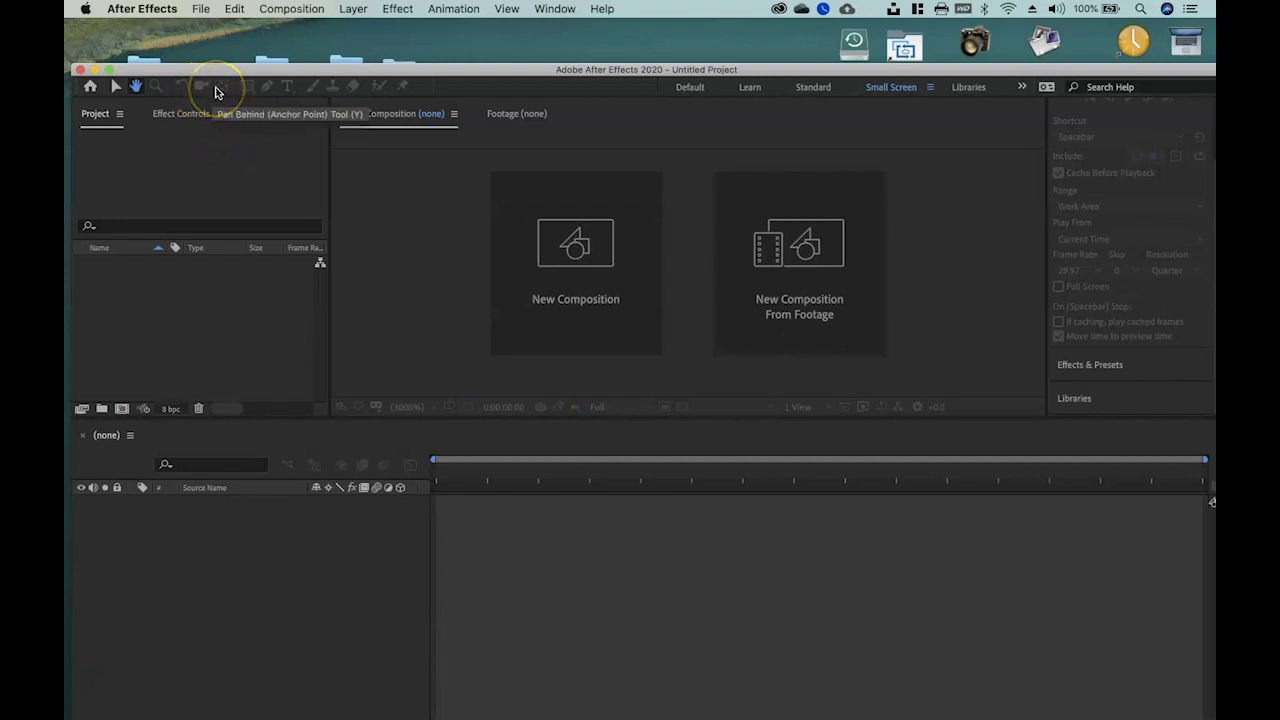
pyautogui.click(244, 97)
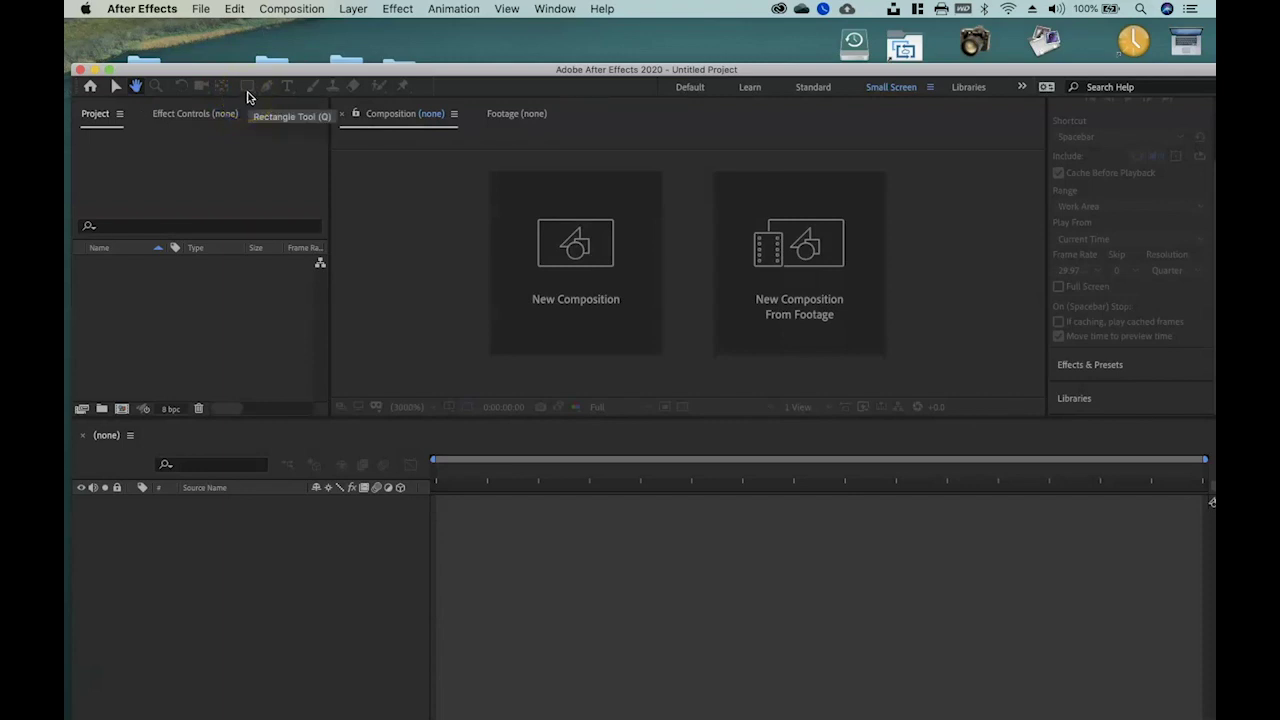
pyautogui.click(266, 97)
pyautogui.click(281, 95)
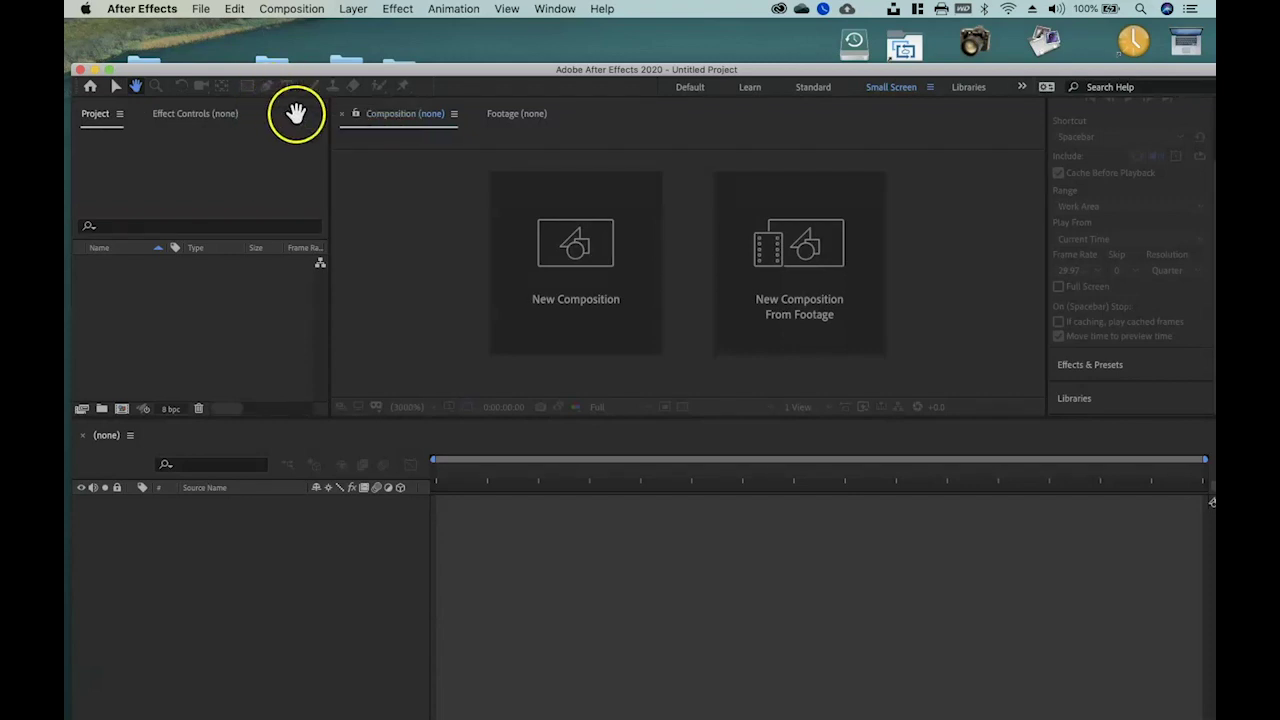
pyautogui.click(312, 93)
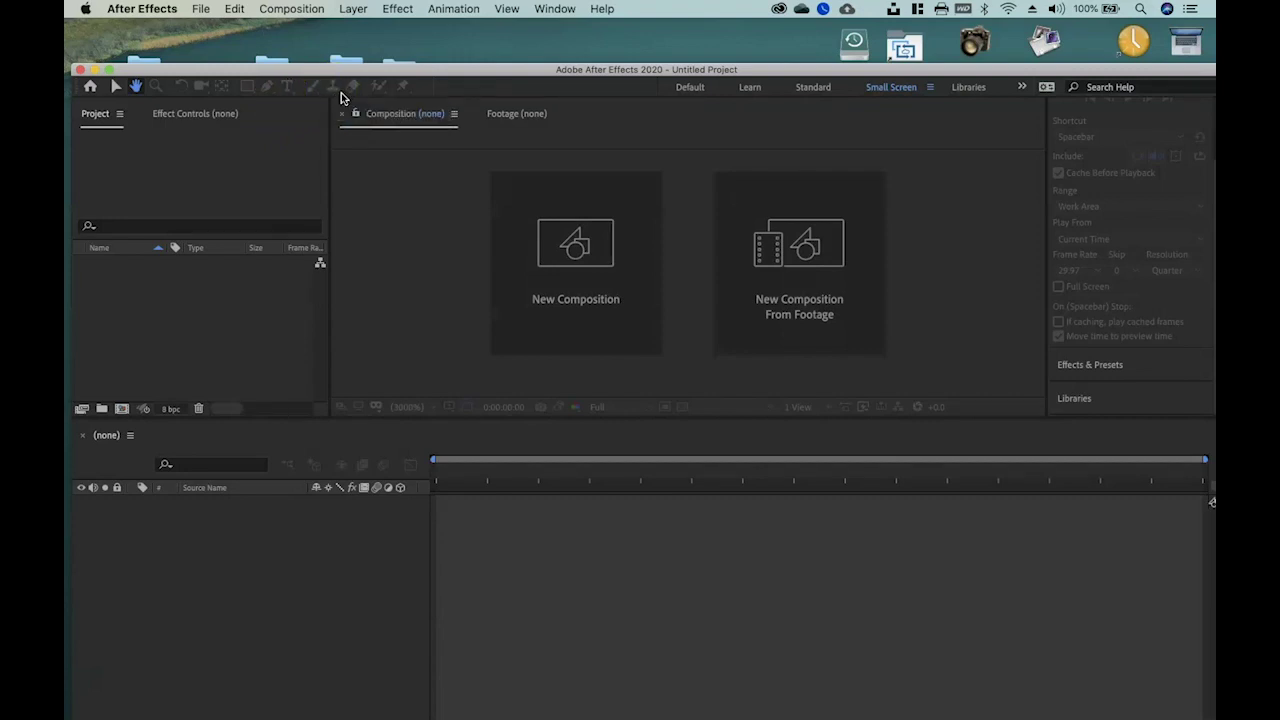
pyautogui.click(380, 92)
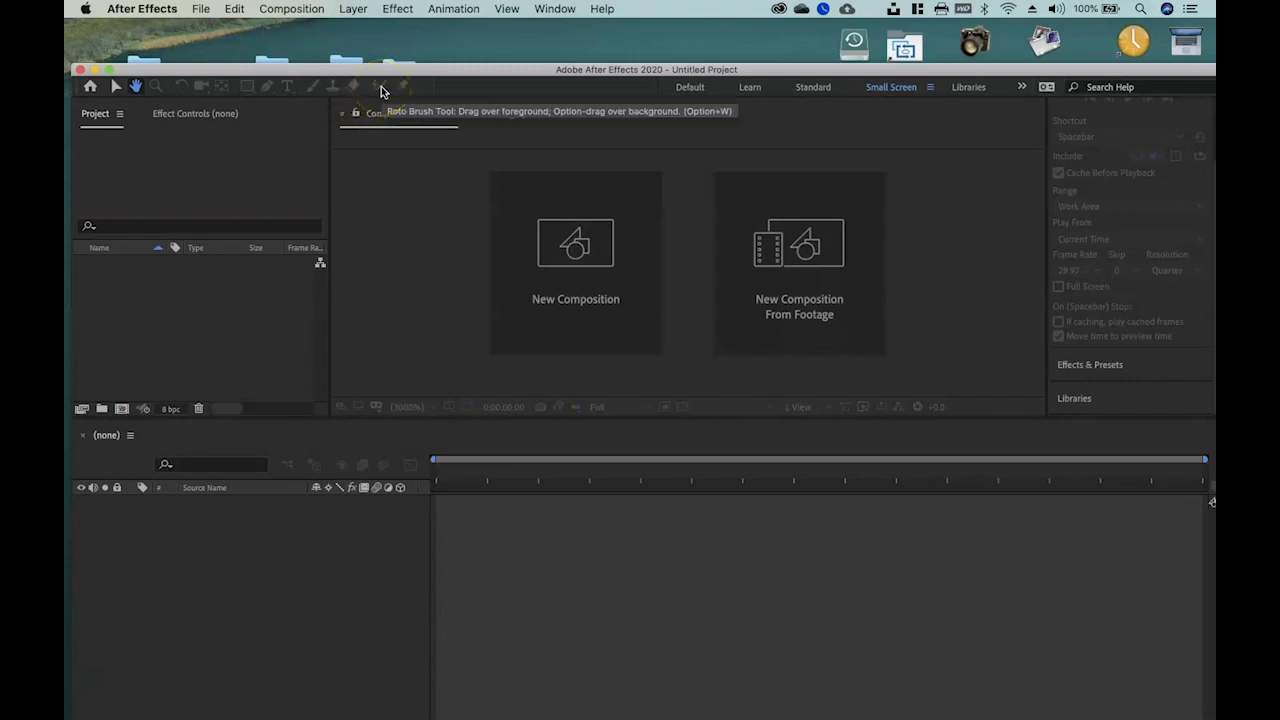
pyautogui.click(403, 91)
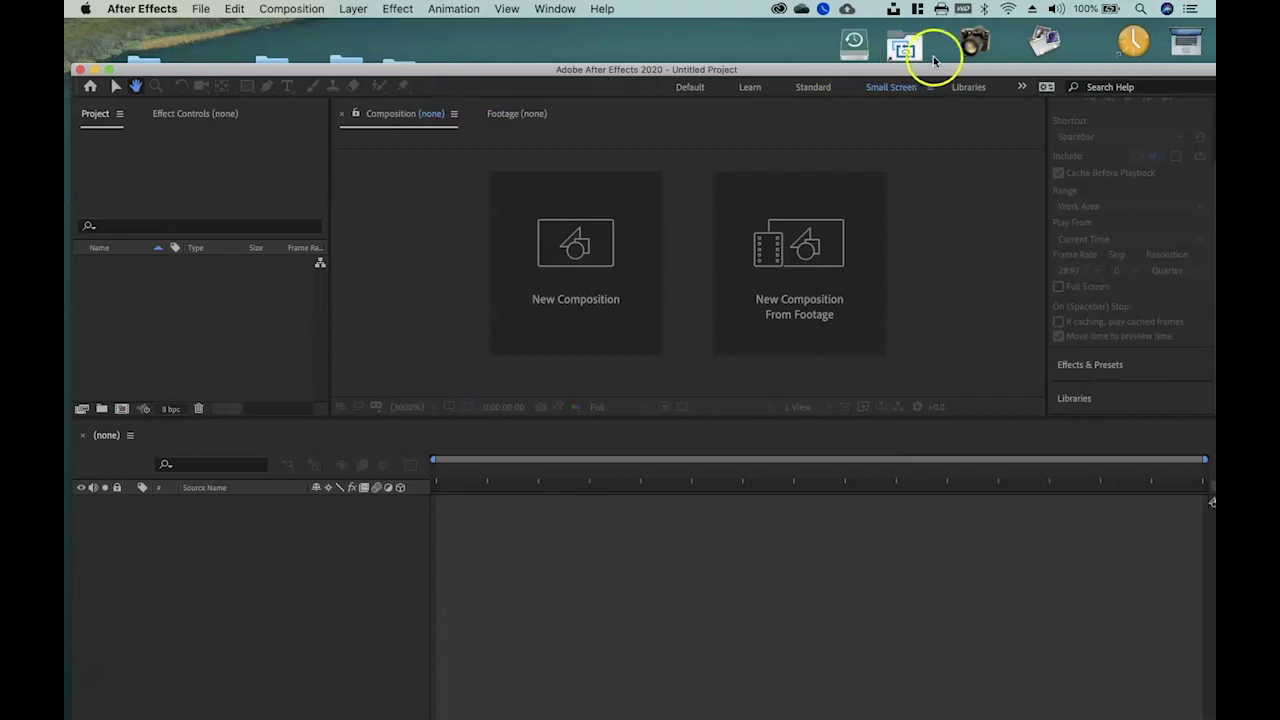
# Move the application window higher on screen and focus the empty Project panel.
pyautogui.moveTo(946, 72); pyautogui.dragTo(948, 36)
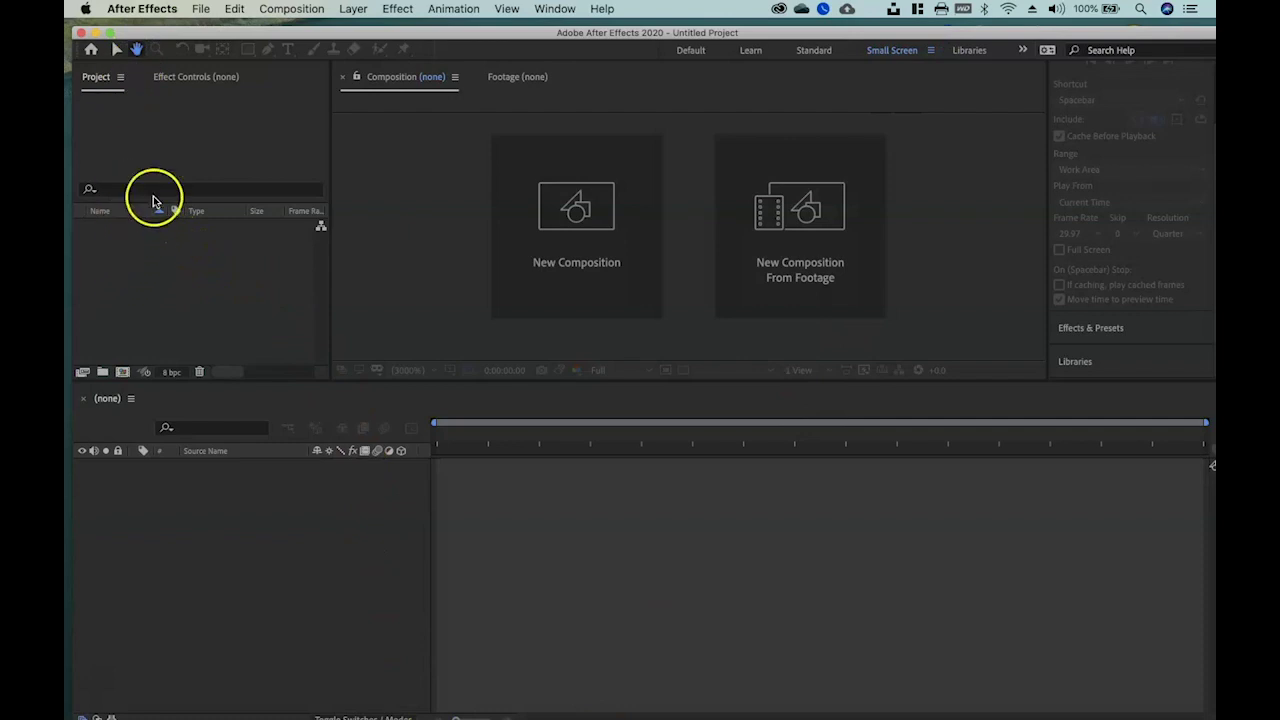
pyautogui.click(129, 258)
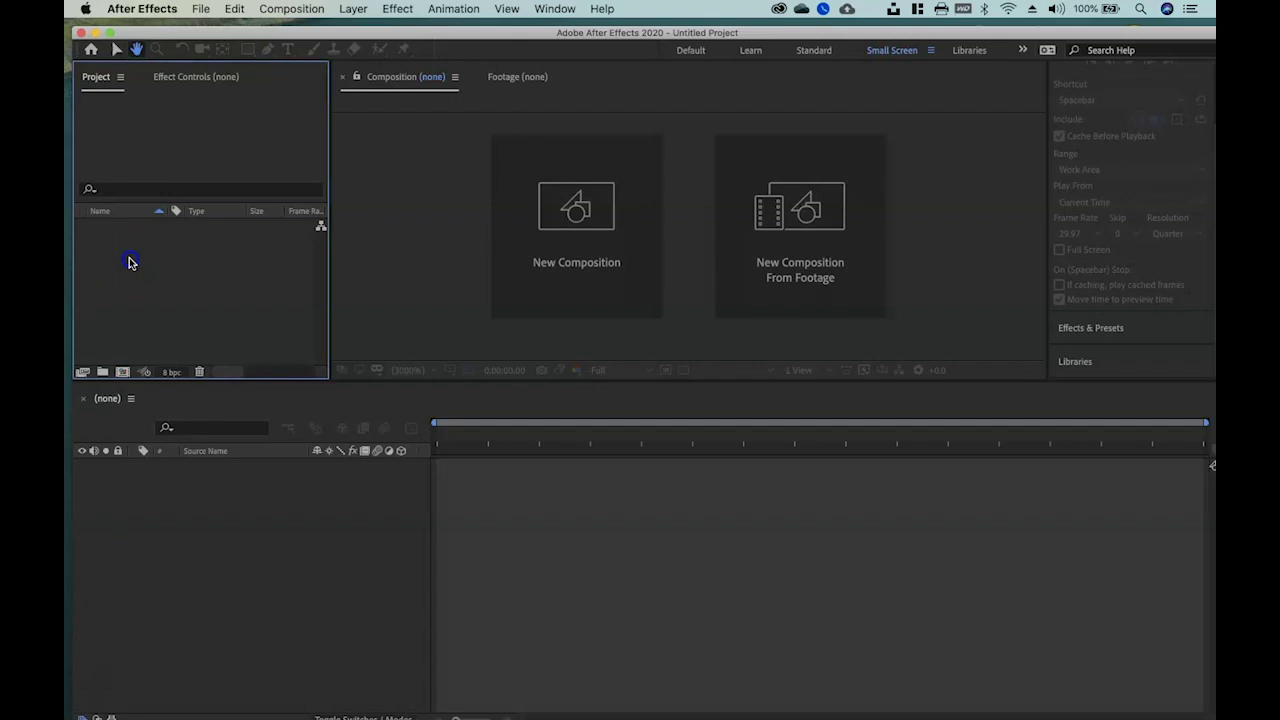
# Import swimming_dog.mp4 from the Lesson01 > Assets folder into the Project panel.
pyautogui.doubleClick(129, 262)
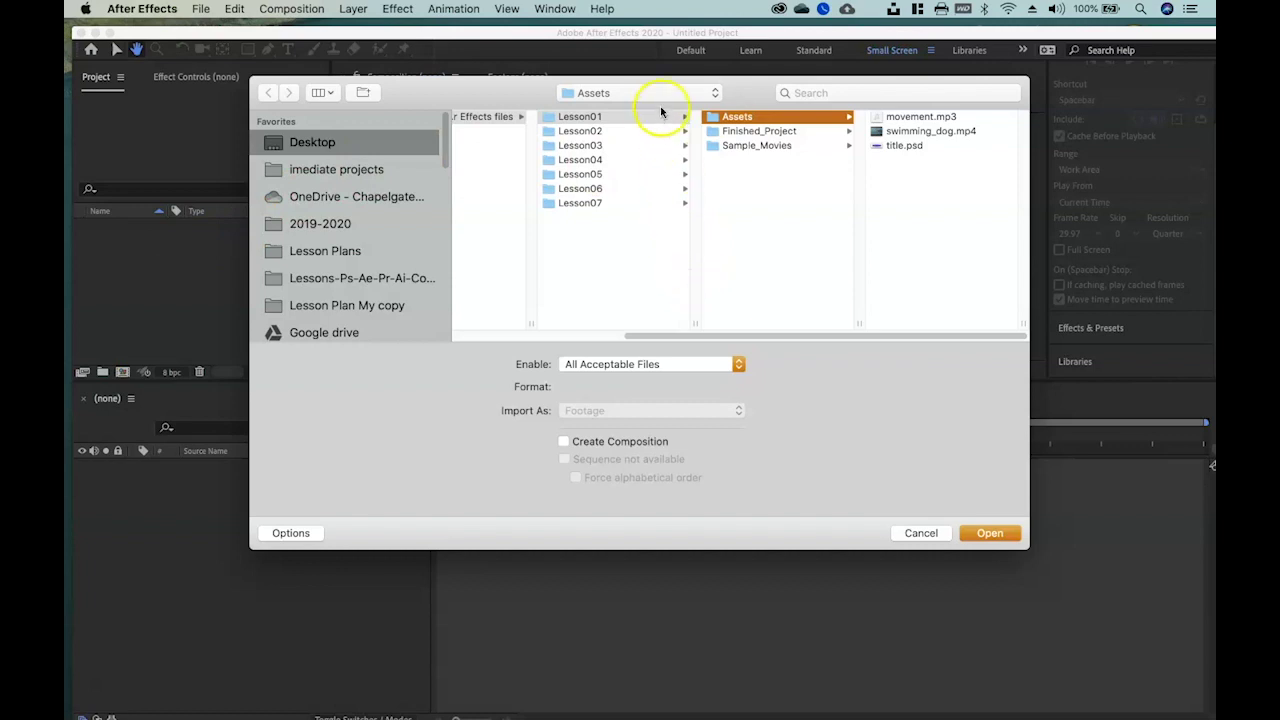
pyautogui.click(907, 132)
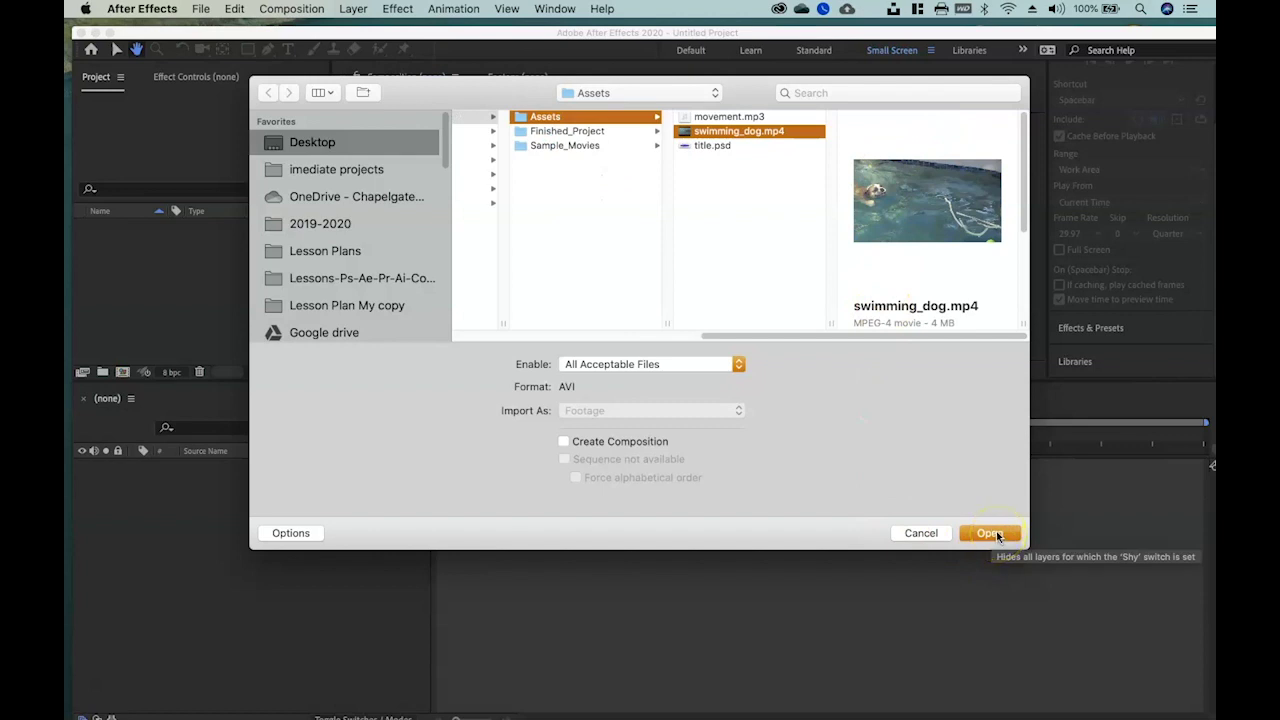
pyautogui.click(992, 533)
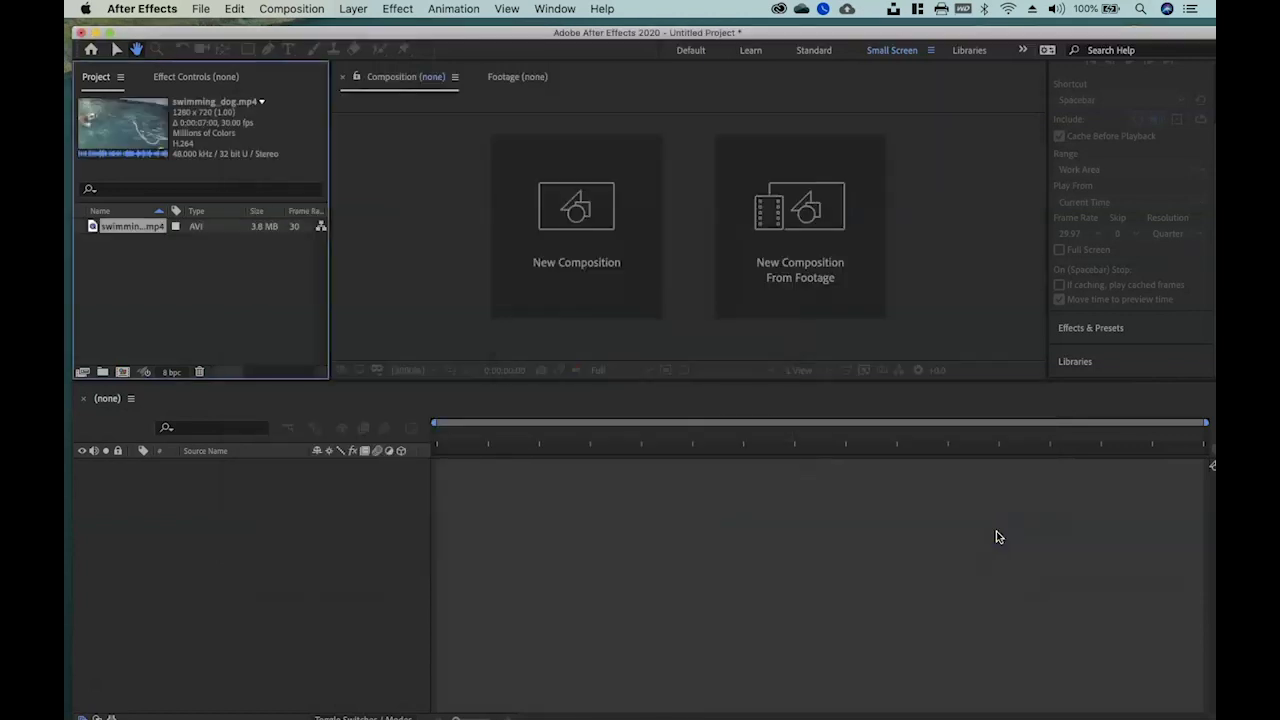
# Inspect the swimming_dog.mp4 item's details in the Project panel: 1280 x 720, 30 fps, 3.8 MB.
pyautogui.click(93, 227)
pyautogui.click(134, 326)
pyautogui.click(134, 340)
pyautogui.click(193, 251)
pyautogui.hscroll(1, 214, 237)
pyautogui.click(233, 261)
pyautogui.hscroll(-1, 120, 228)
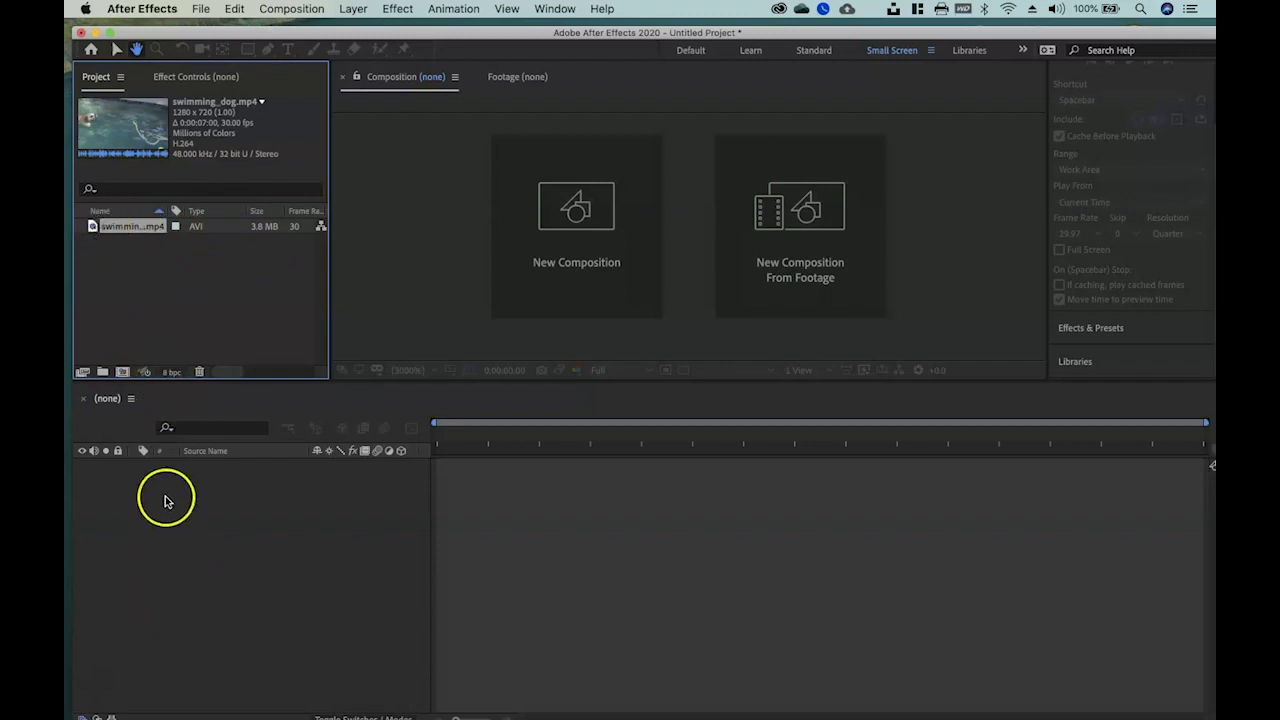
# Return to the Selection tool and drag swimming_dog.mp4 toward the New Composition button.
pyautogui.click(113, 50)
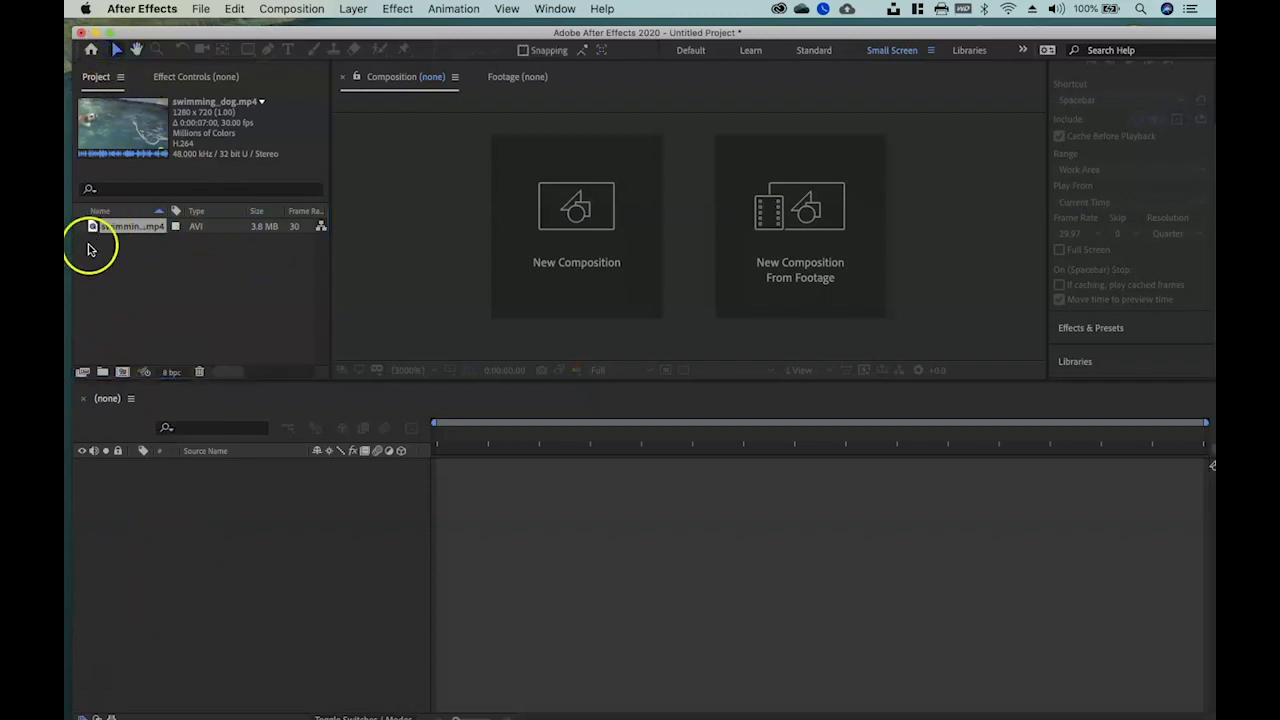
pyautogui.moveTo(92, 225); pyautogui.dragTo(108, 300)
pyautogui.moveTo(118, 355)
pyautogui.mouseDown()
pyautogui.moveTo(127, 393)
pyautogui.moveTo(123, 377)
pyautogui.mouseUp()
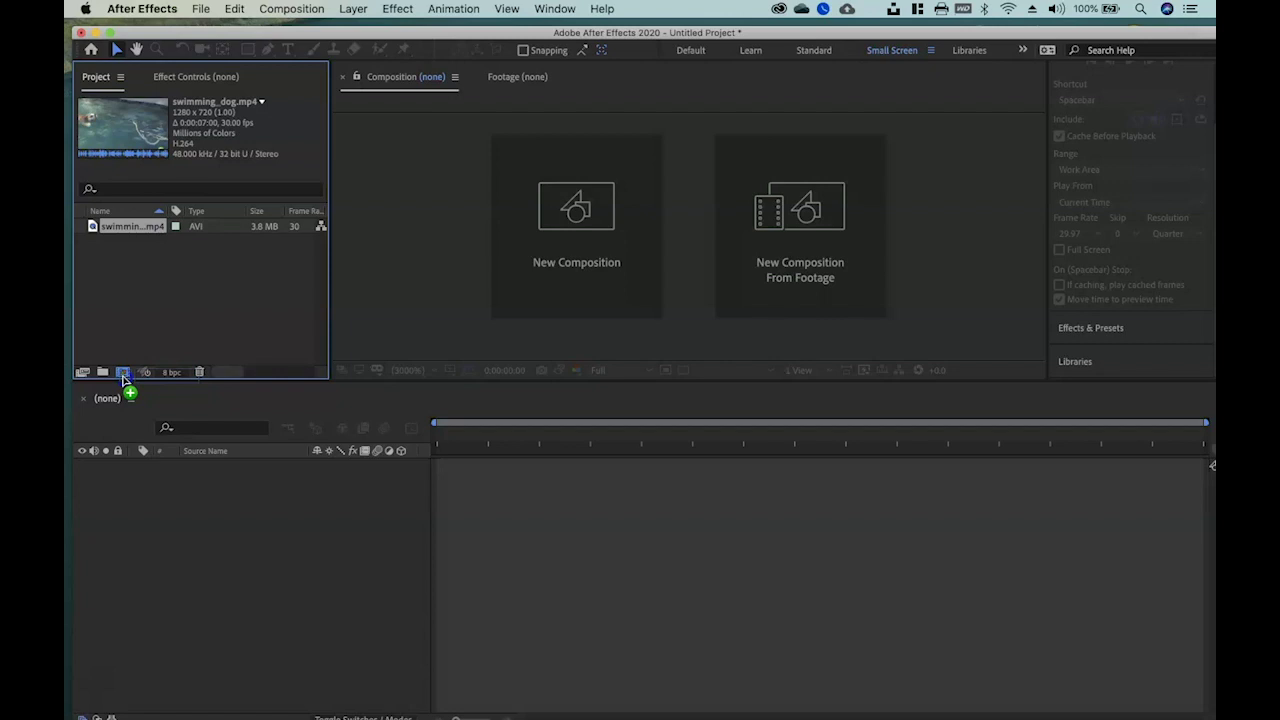
# Drop swimming_dog.mp4 on New Composition, then select the new swimming_dog comp.
pyautogui.moveTo(123, 377); pyautogui.dragTo(123, 377)
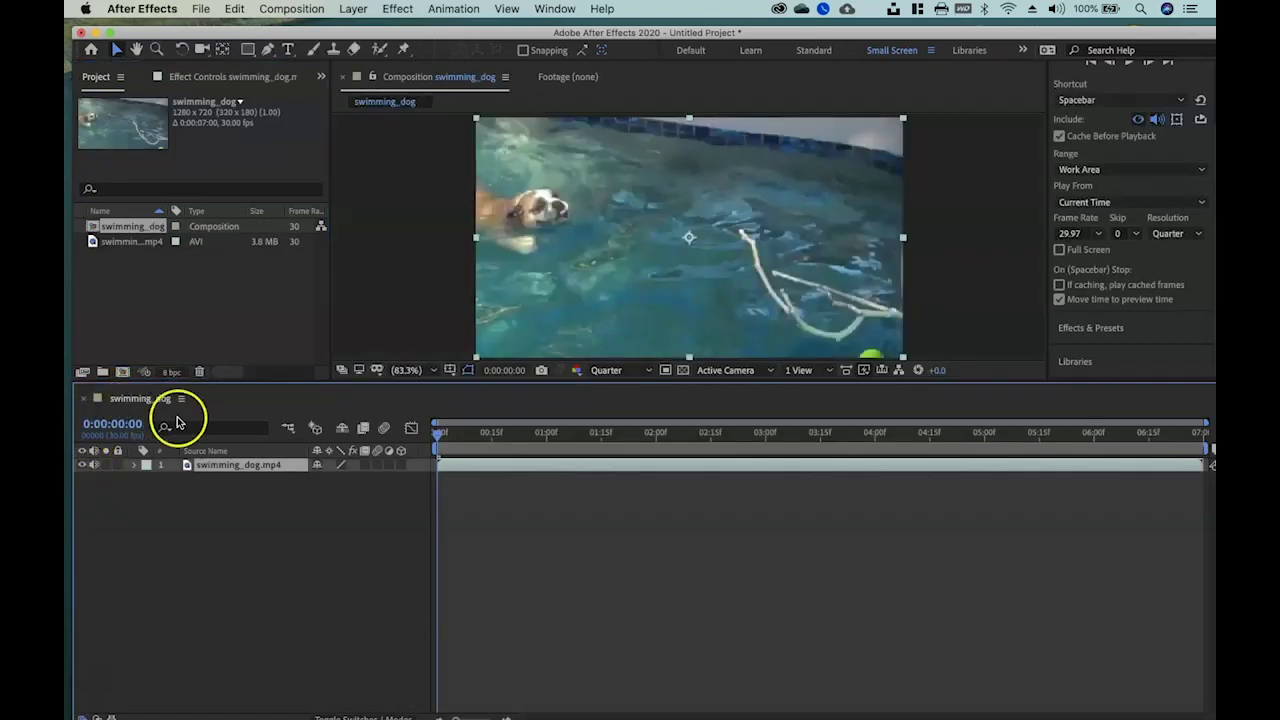
pyautogui.click(139, 401)
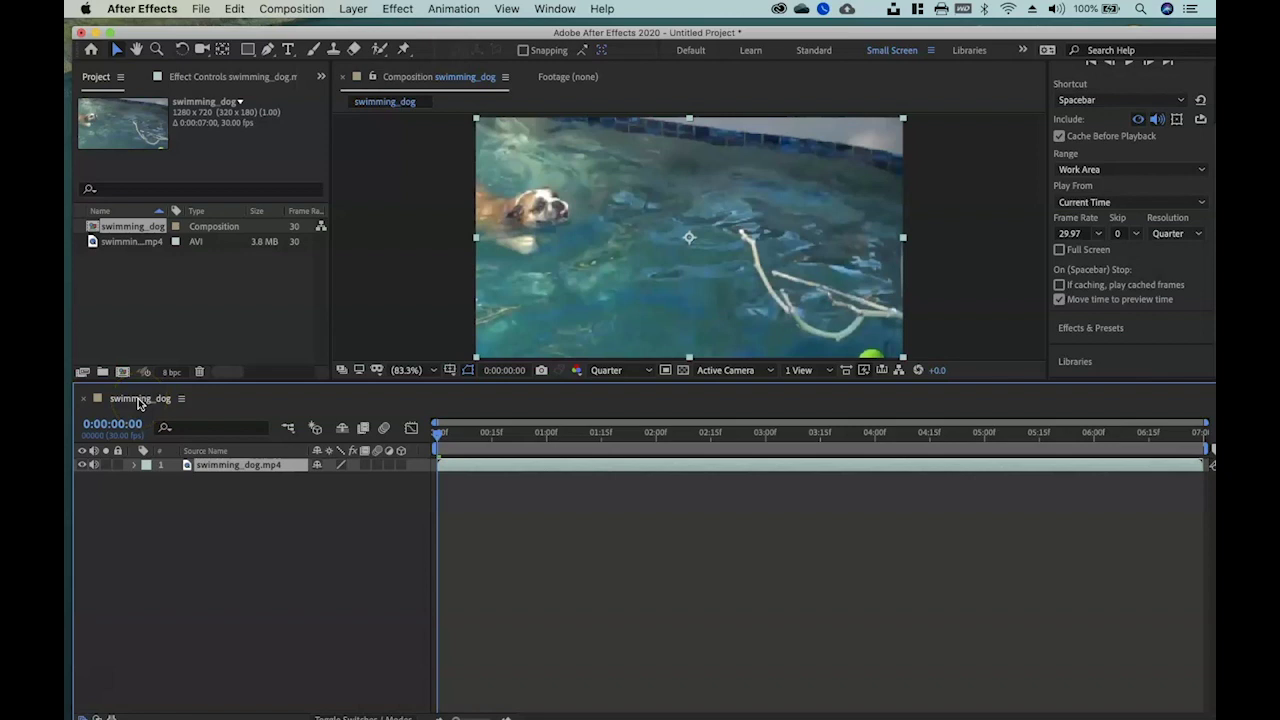
pyautogui.click(133, 229)
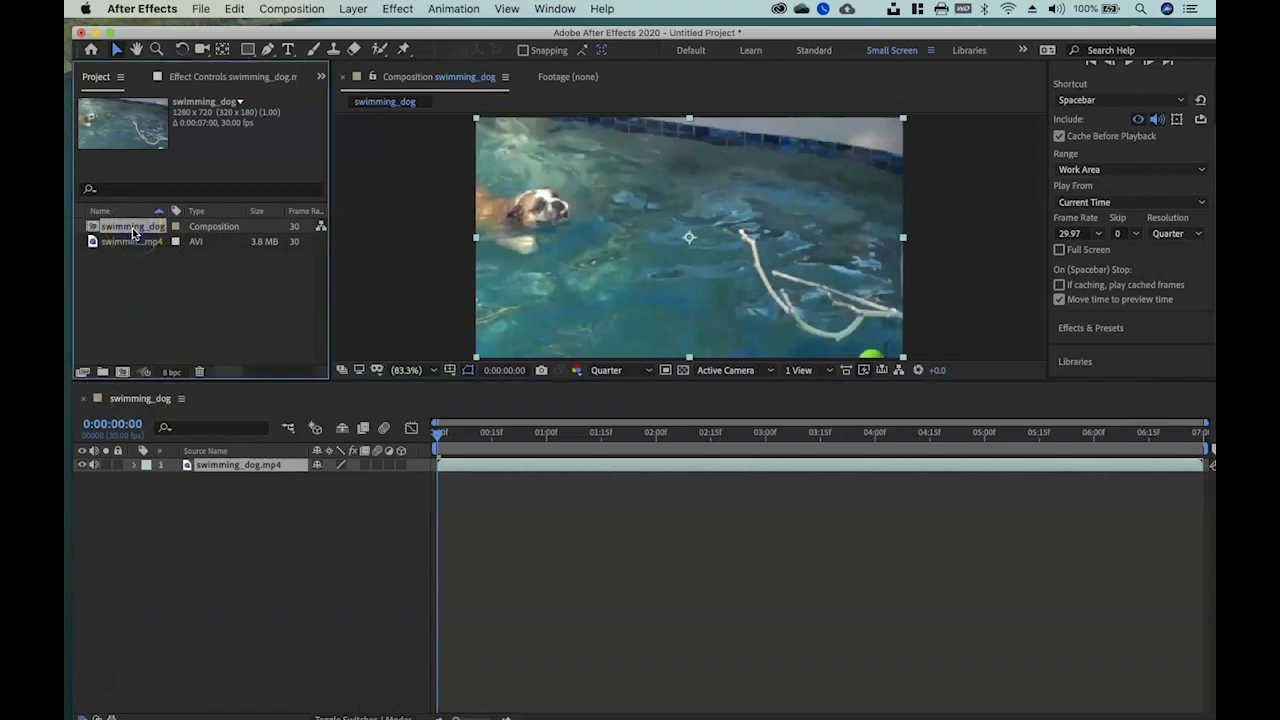
# Rename the swimming_dog composition to Comp 1, then deselect it.
pyautogui.press('Return')
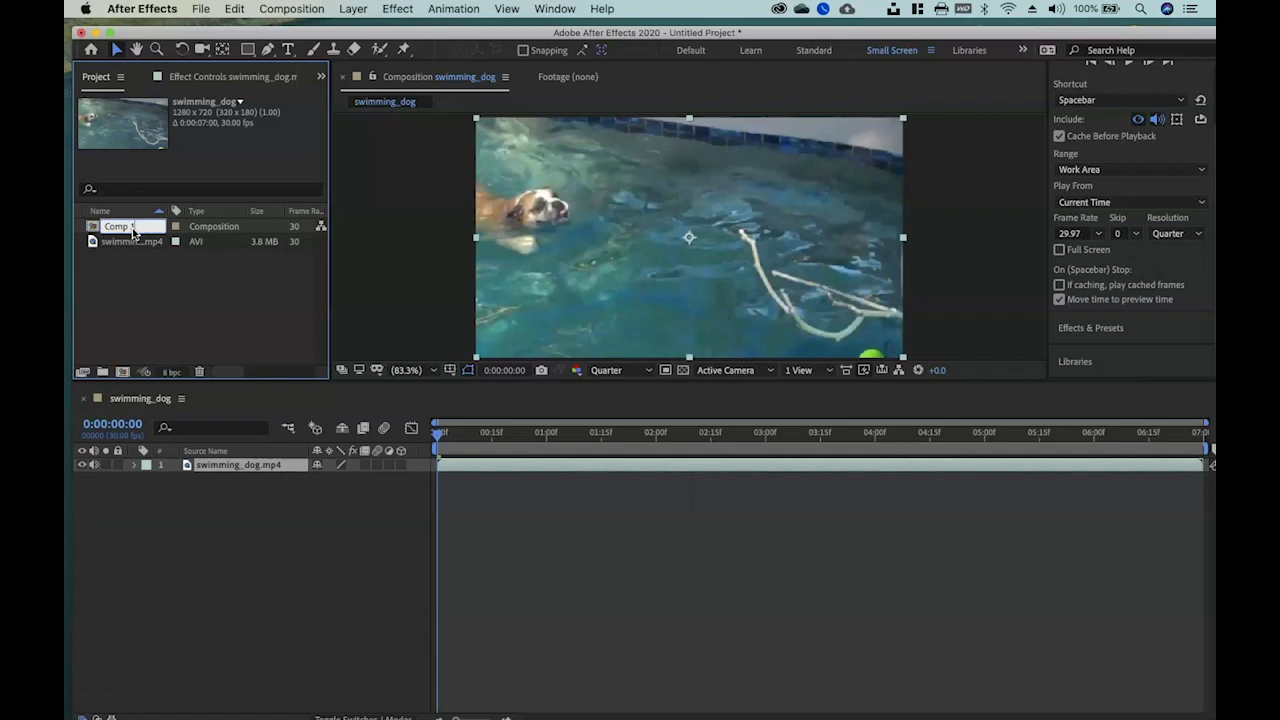
pyautogui.press('Return')
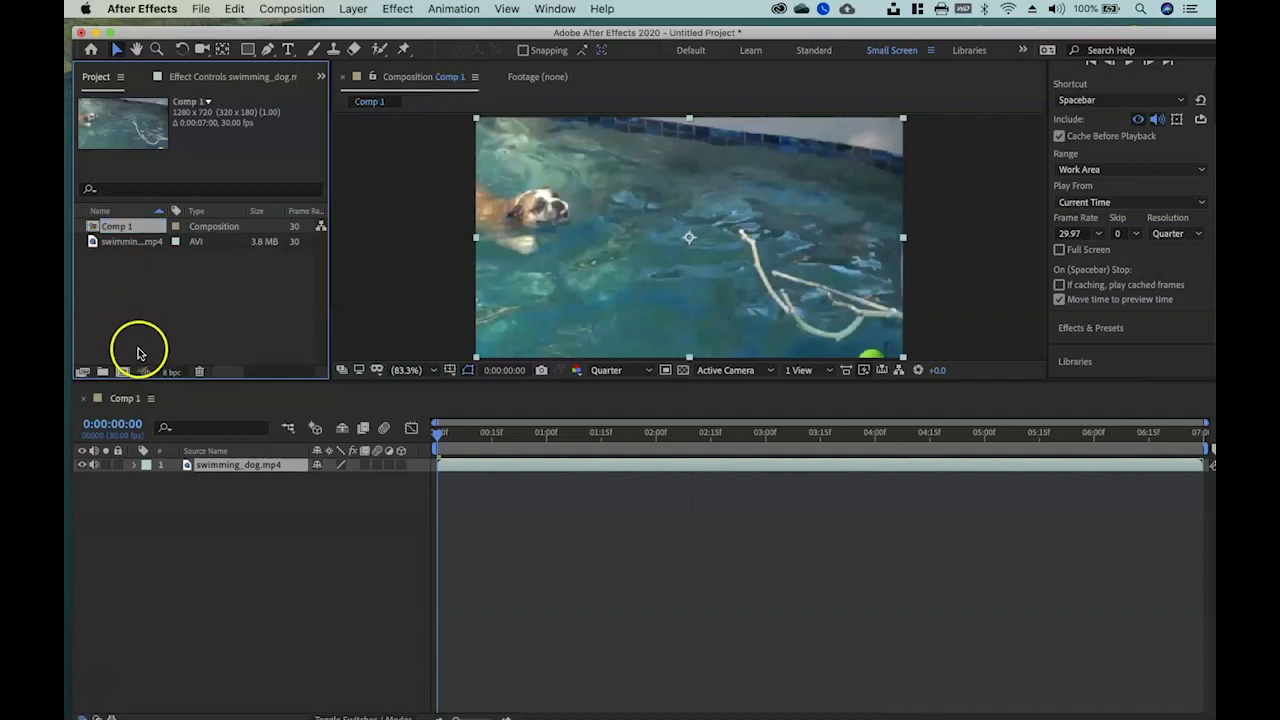
pyautogui.click(109, 330)
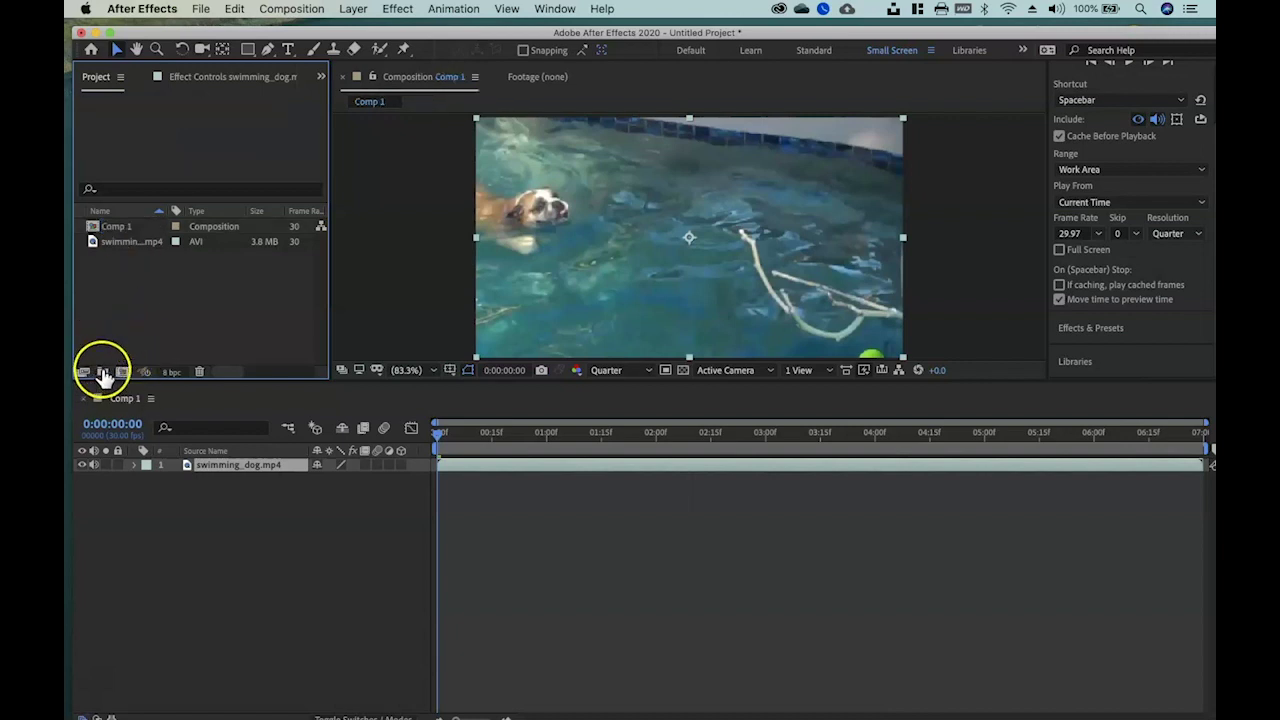
# Create folders Untitled 1, 2 and 3, then start renaming Untitled 3.
pyautogui.click(102, 373)
pyautogui.click(102, 373)
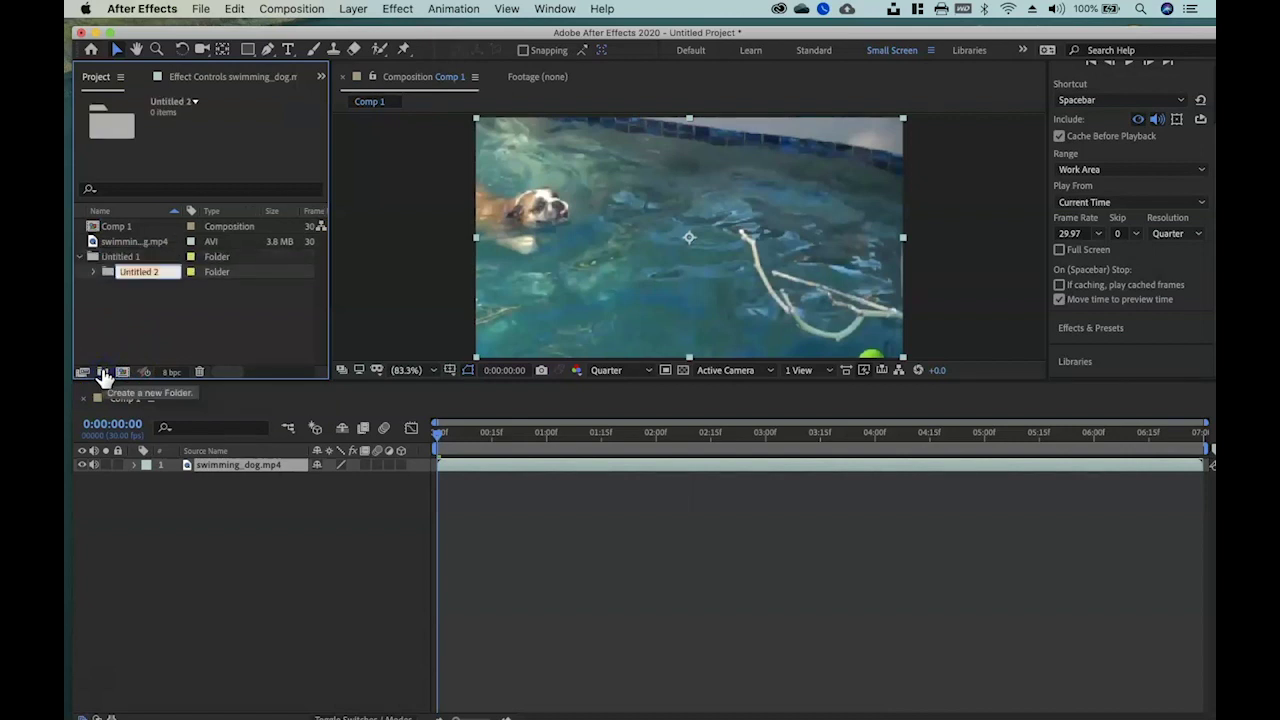
pyautogui.click(102, 373)
pyautogui.moveTo(106, 271)
pyautogui.mouseDown()
pyautogui.moveTo(84, 310)
pyautogui.moveTo(96, 312)
pyautogui.moveTo(120, 257)
pyautogui.moveTo(118, 289)
pyautogui.mouseUp()
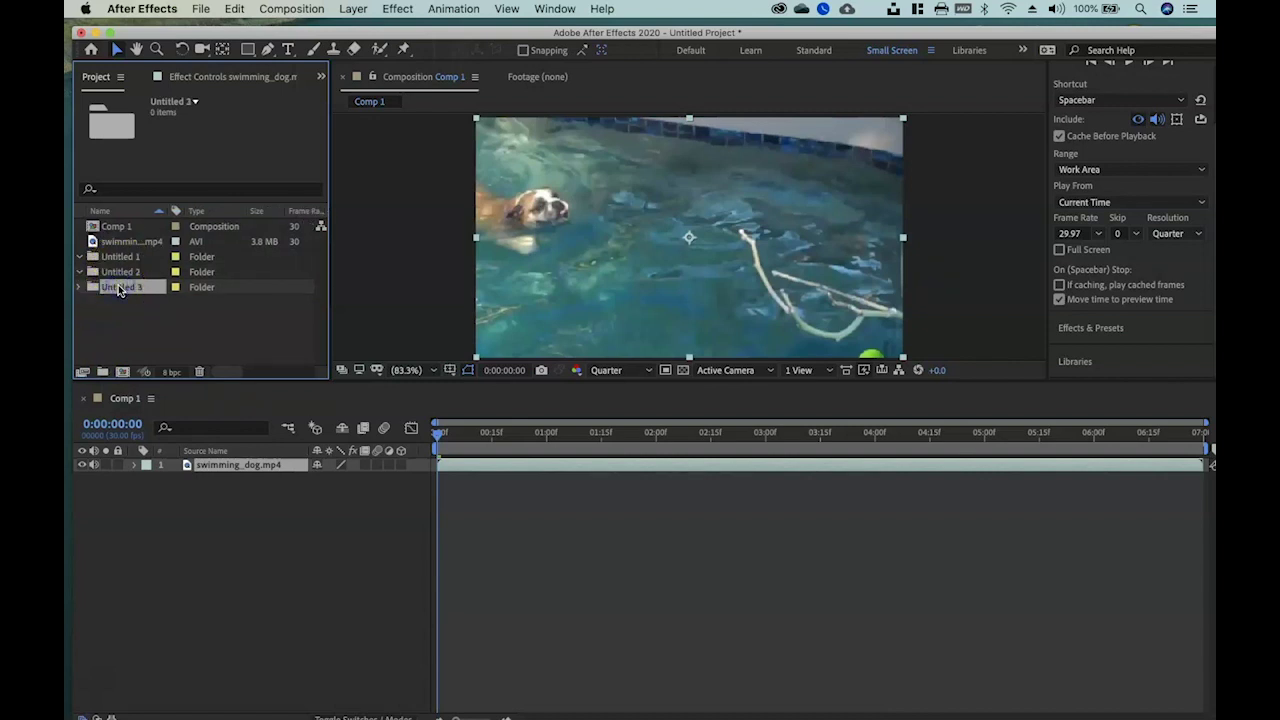
pyautogui.press('Return')
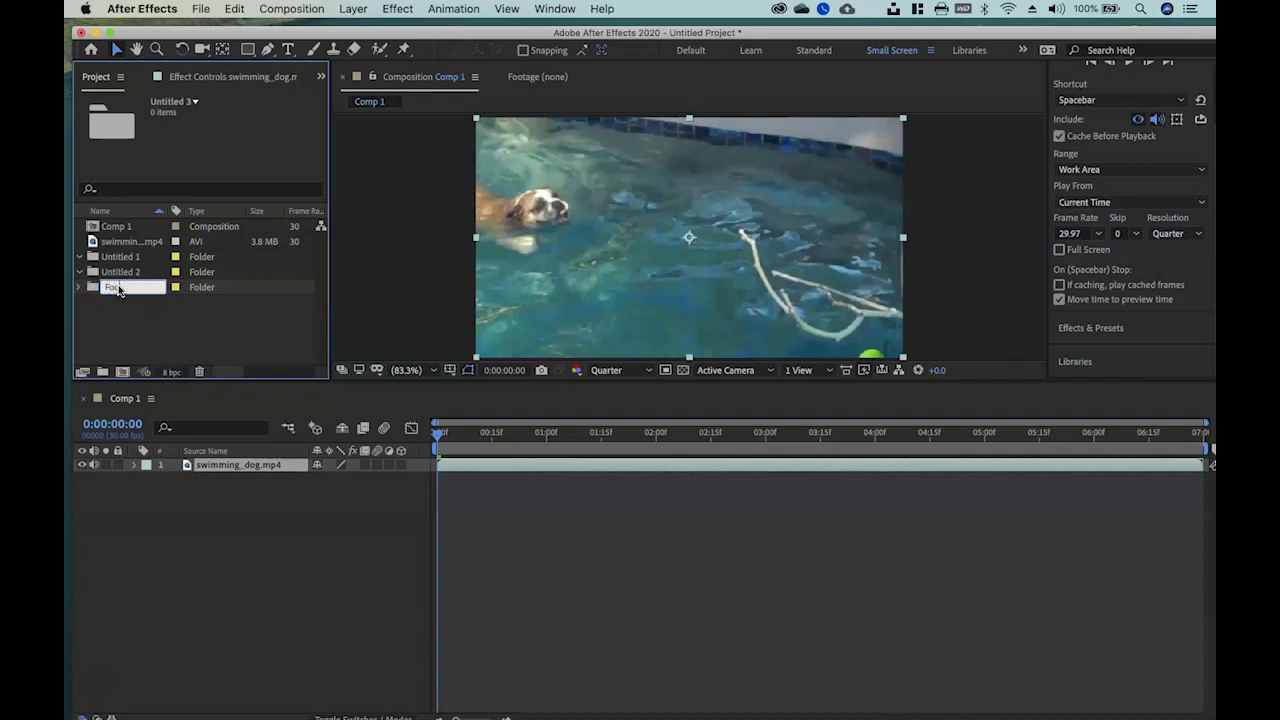
# Name Untitled 3 'Footage' and Untitled 1 'Audio'.
pyautogui.write('Footage')
pyautogui.press('Return')
pyautogui.click(121, 272)
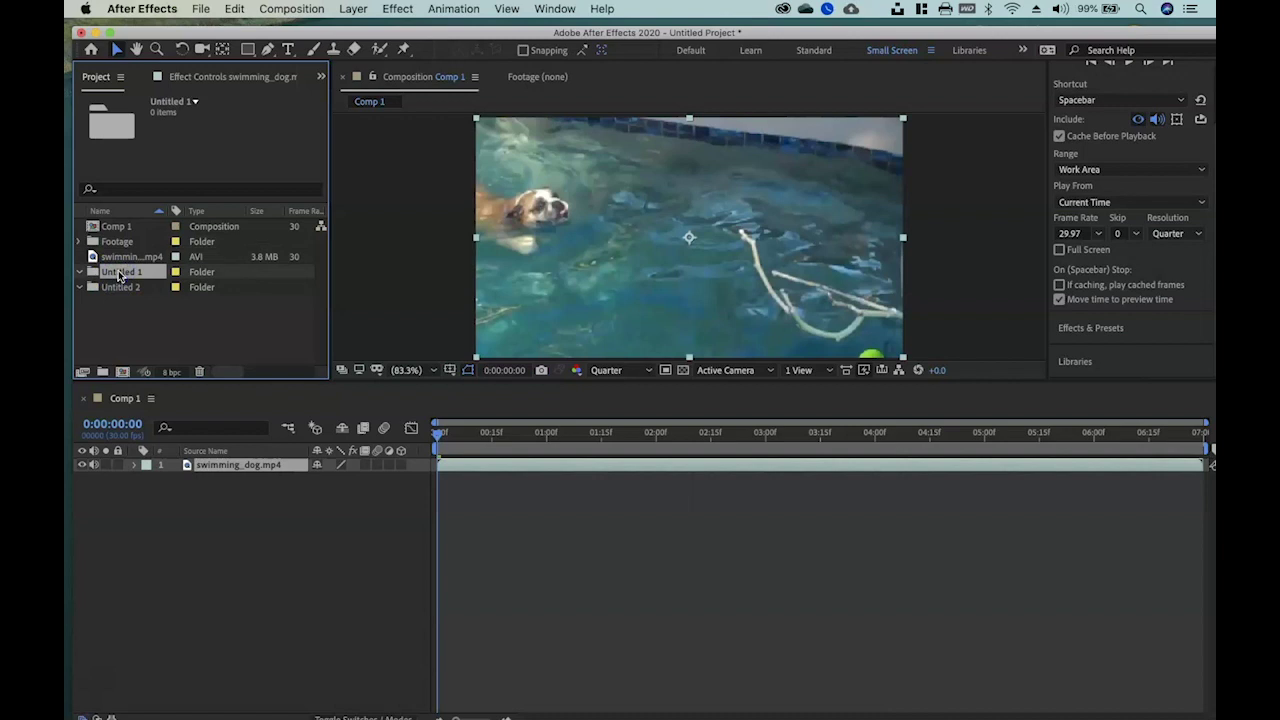
pyautogui.click(117, 273)
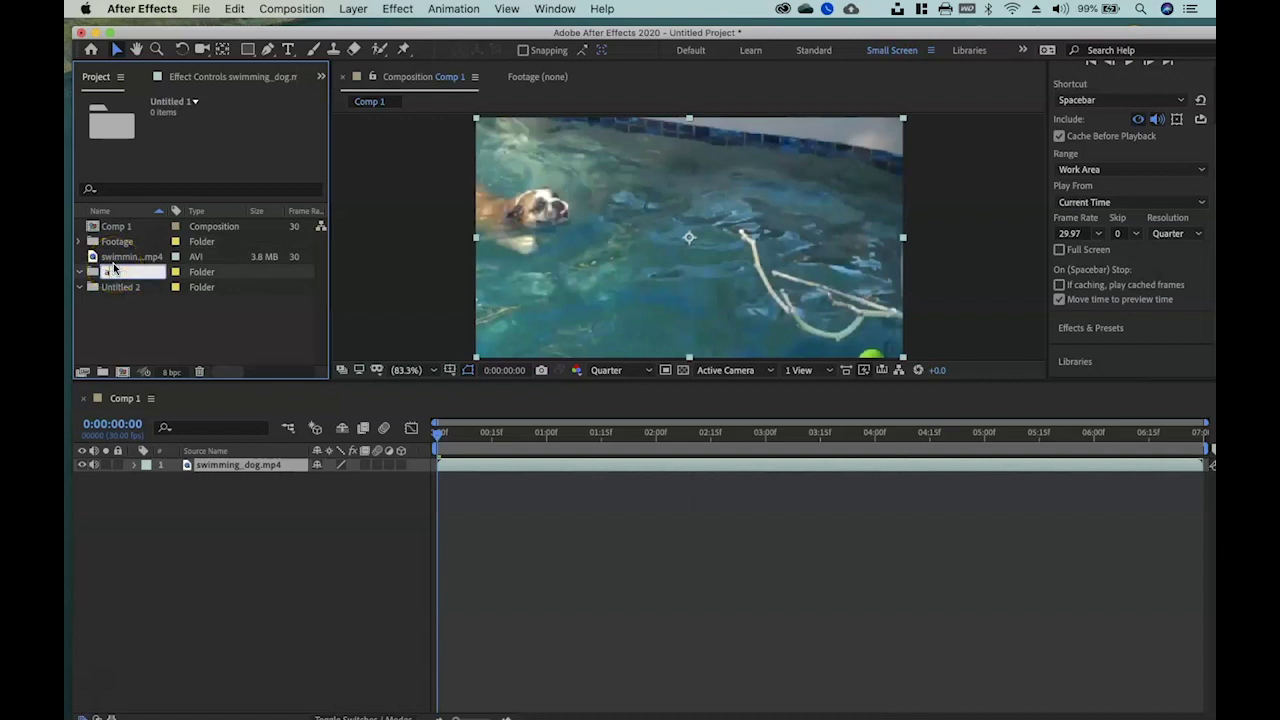
pyautogui.press('Return')
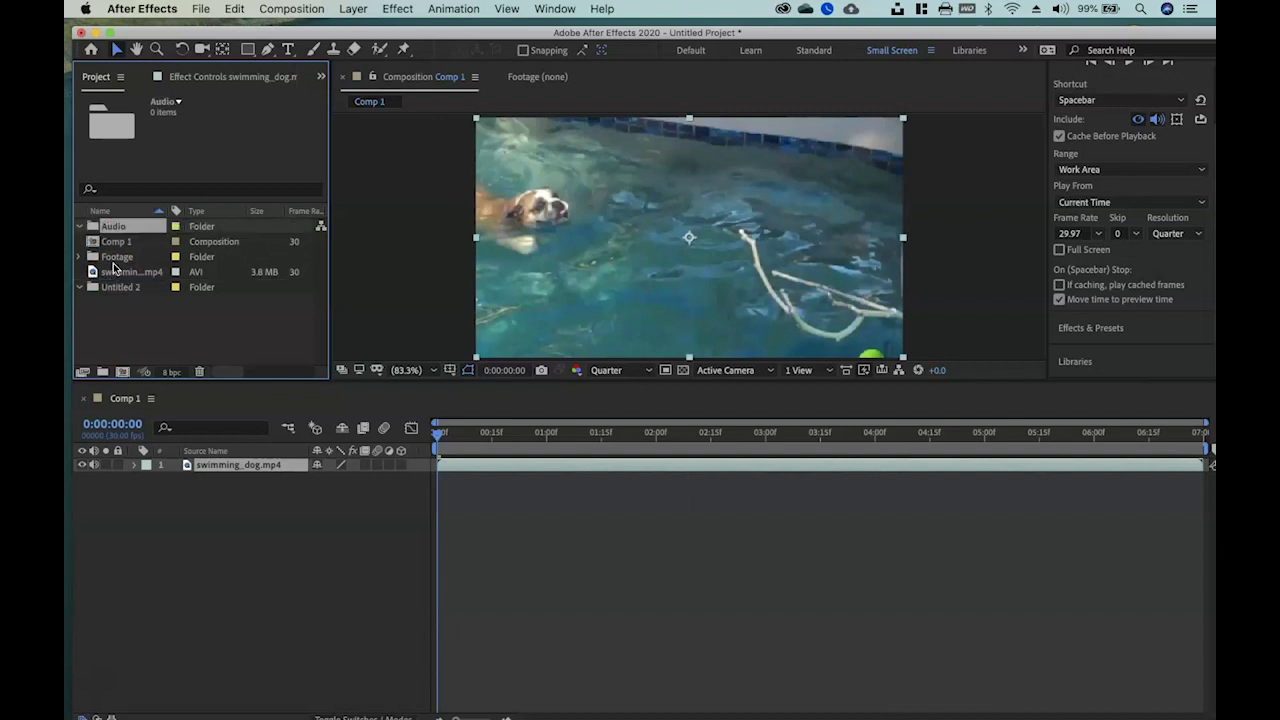
# Name Untitled 2 'comps' and select Comp 1.
pyautogui.click(112, 289)
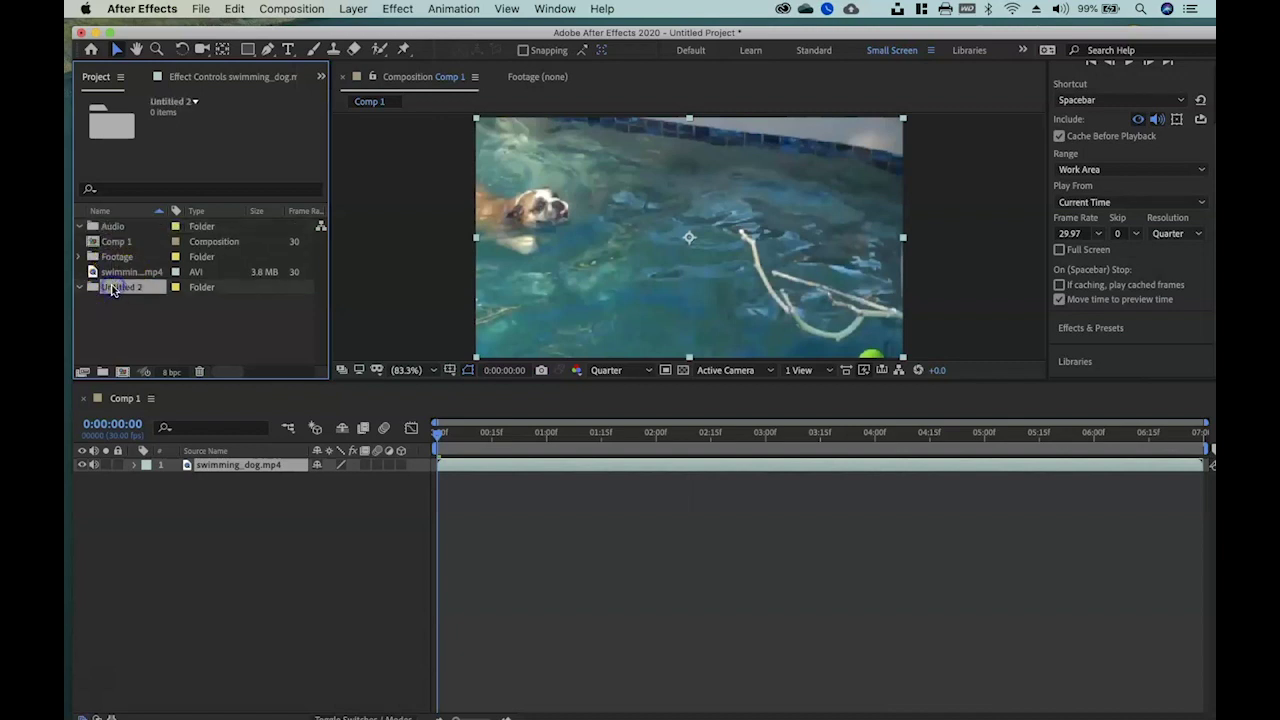
pyautogui.click(113, 289)
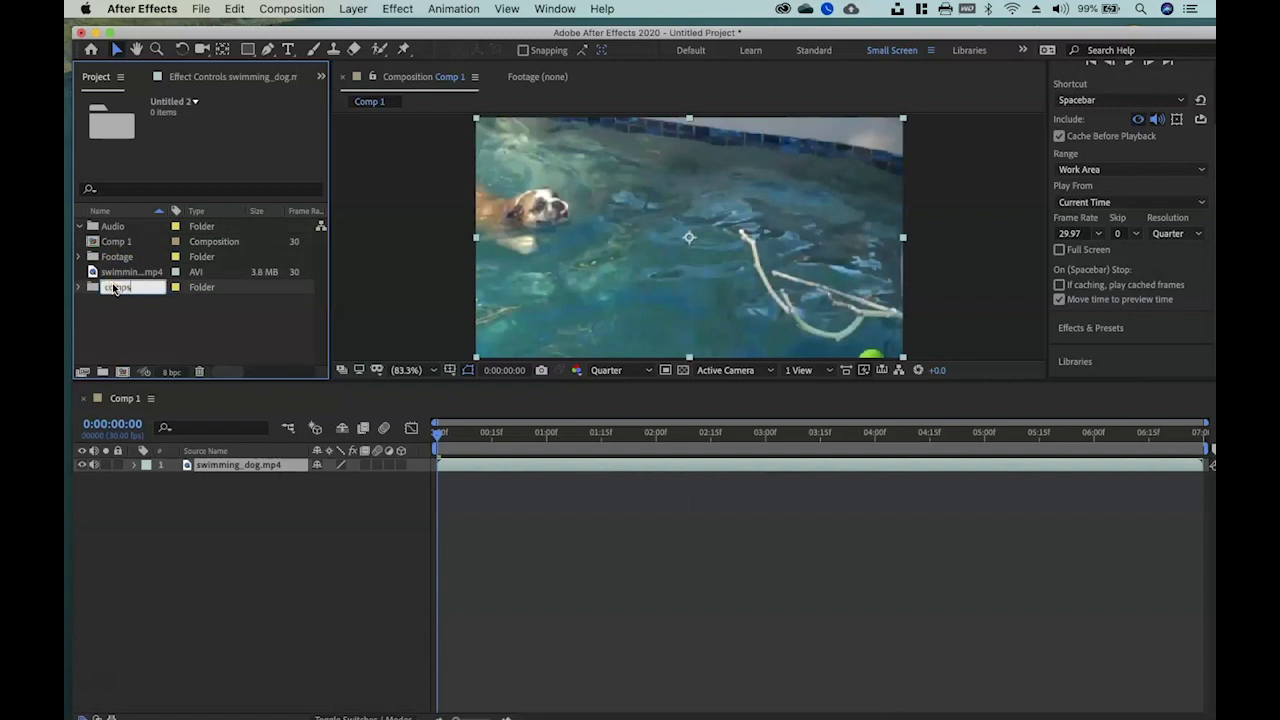
pyautogui.write('comps')
pyautogui.press('Return')
pyautogui.click(93, 242)
# Move Comp 1 into comps and expand the Footage folder to show swimming_dog.mp4.
pyautogui.moveTo(93, 250); pyautogui.dragTo(89, 281)
pyautogui.click(80, 272)
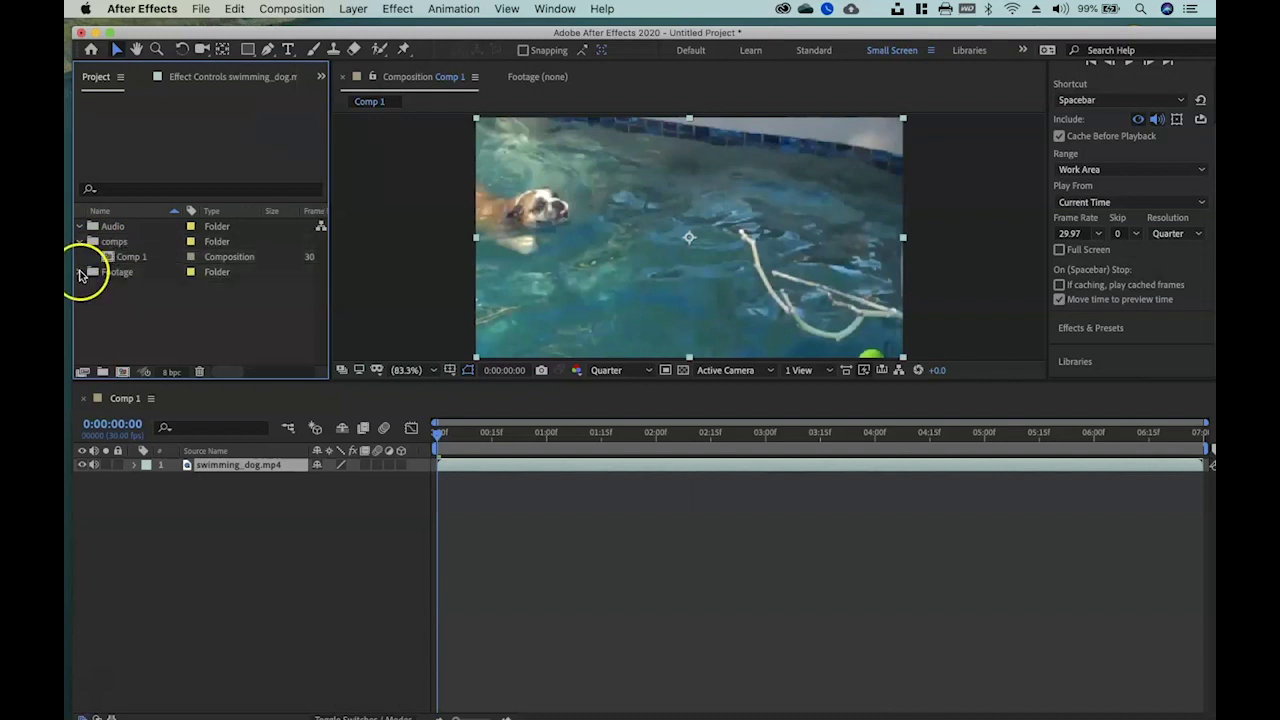
pyautogui.click(80, 226)
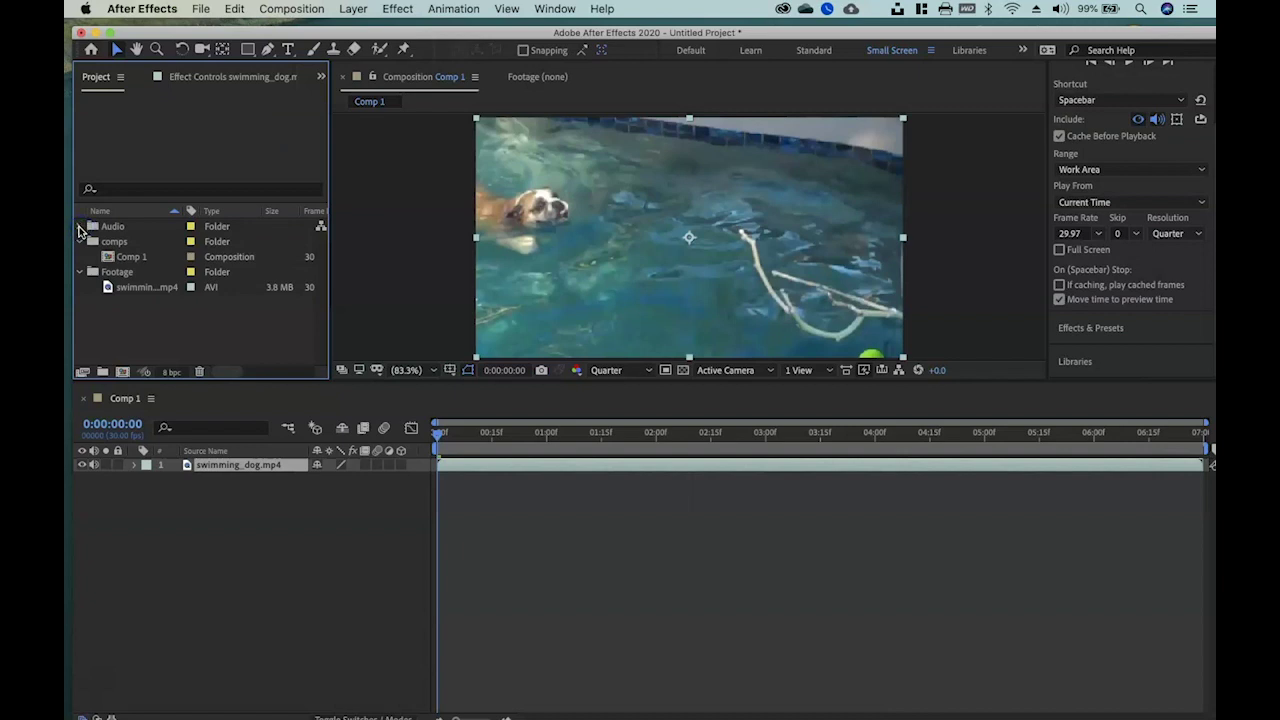
pyautogui.click(101, 231)
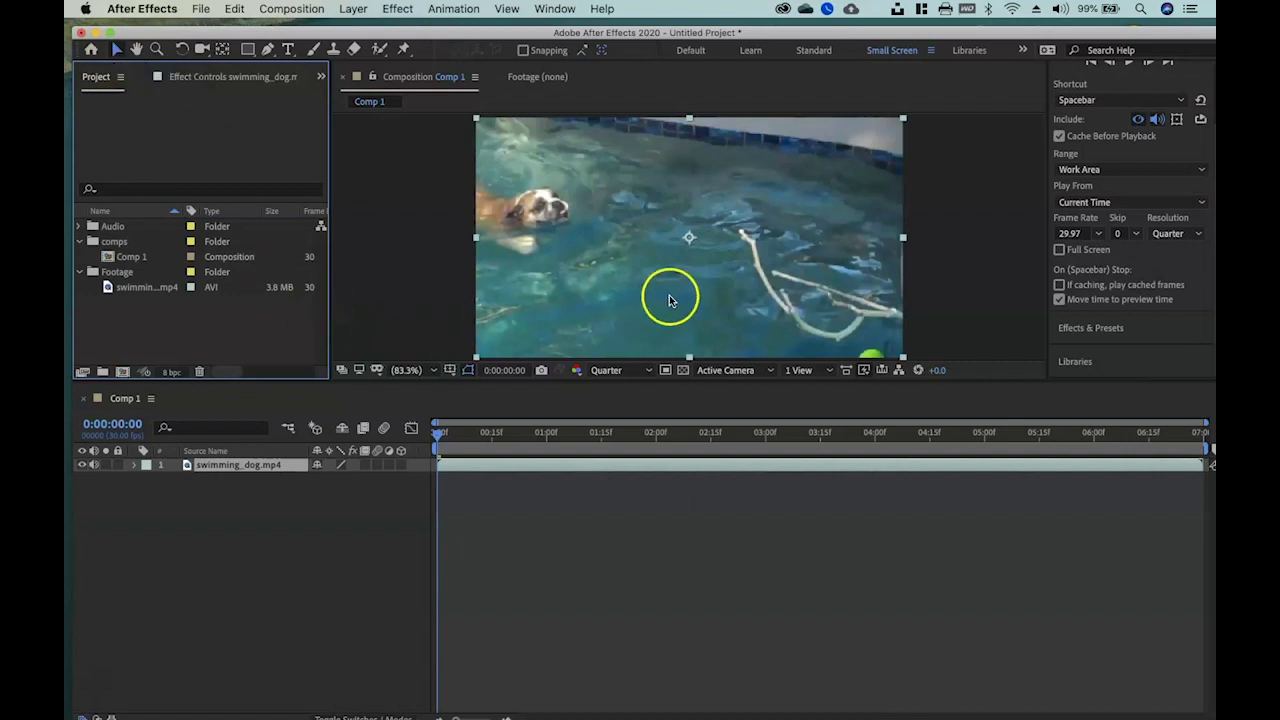
pyautogui.moveTo(684, 269); pyautogui.dragTo(318, 230)
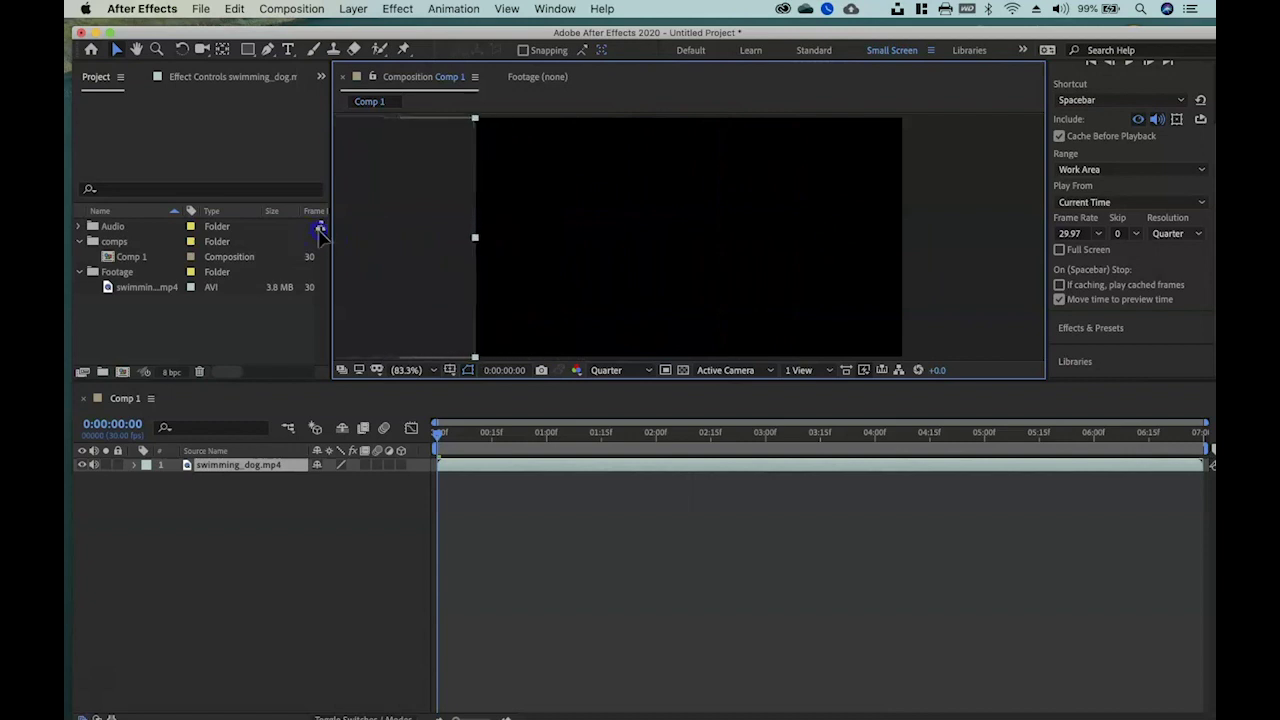
pyautogui.moveTo(320, 230); pyautogui.dragTo(970, 245)
pyautogui.moveTo(763, 294); pyautogui.dragTo(510, 298)
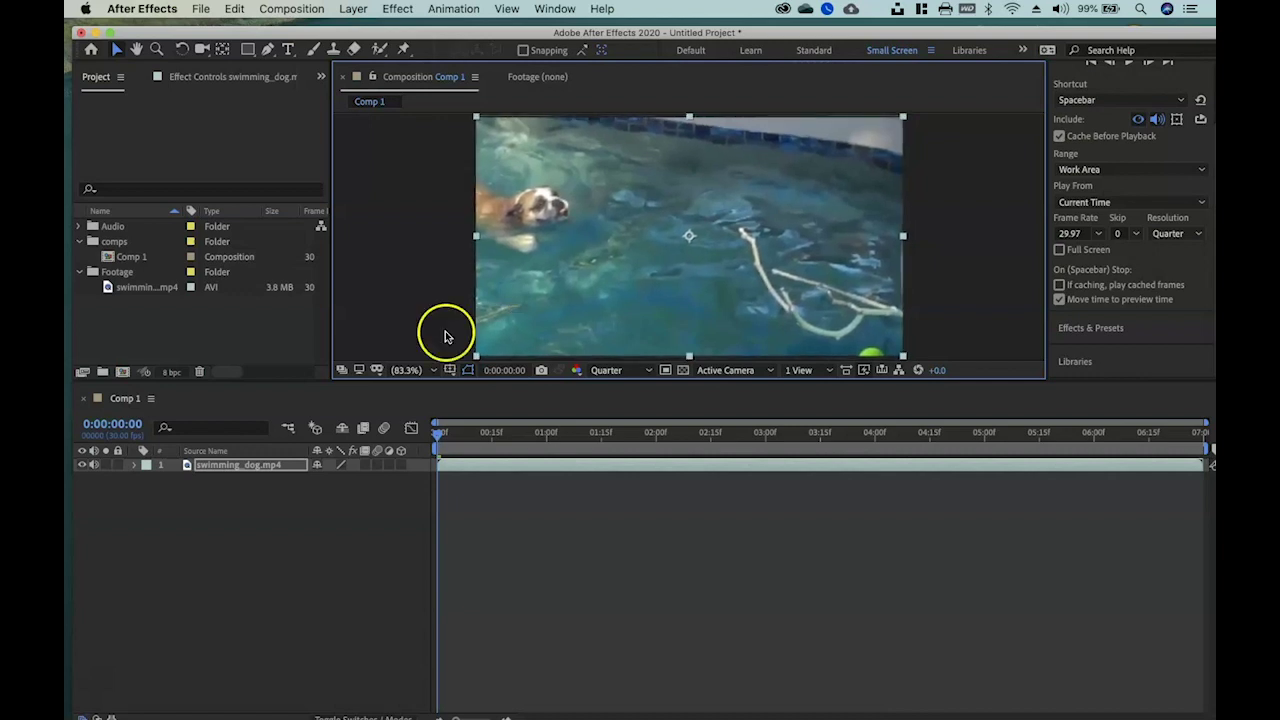
# Pan the composition view sideways, then zoom in through 100% to 200% on the water.
pyautogui.click(137, 52)
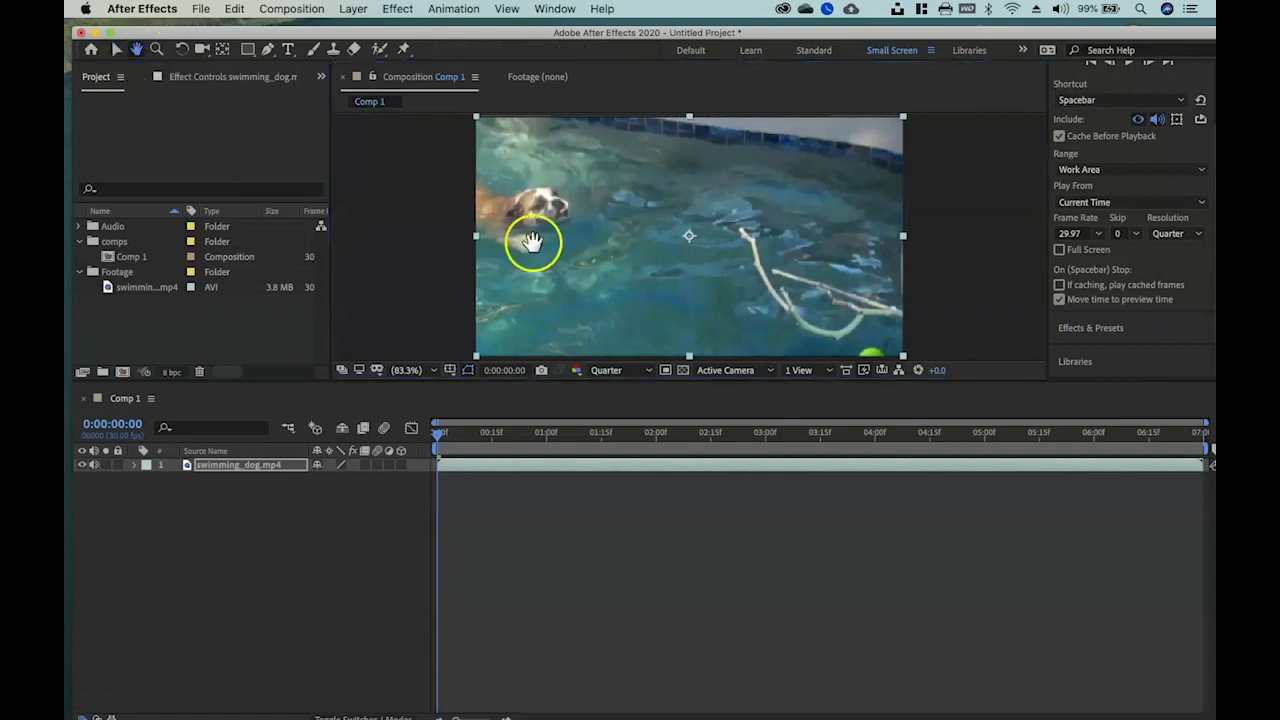
pyautogui.moveTo(711, 260); pyautogui.dragTo(736, 267)
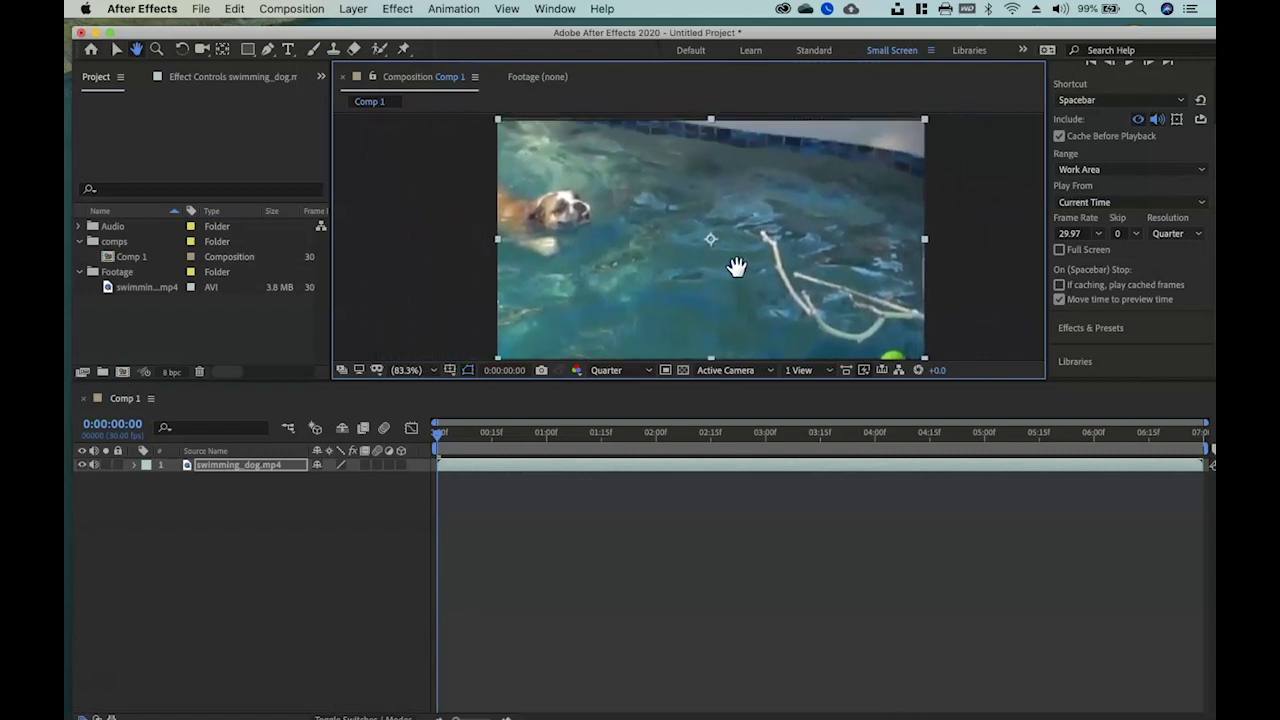
pyautogui.click(156, 52)
pyautogui.click(709, 214)
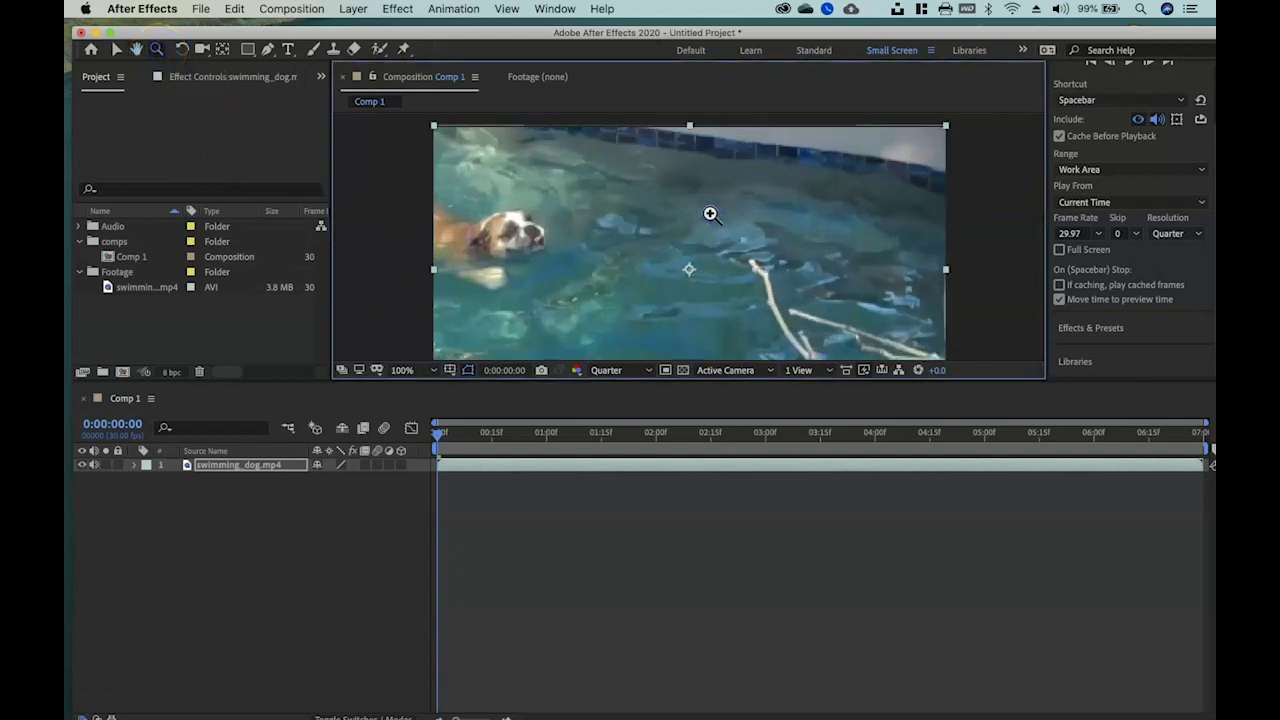
pyautogui.click(710, 214)
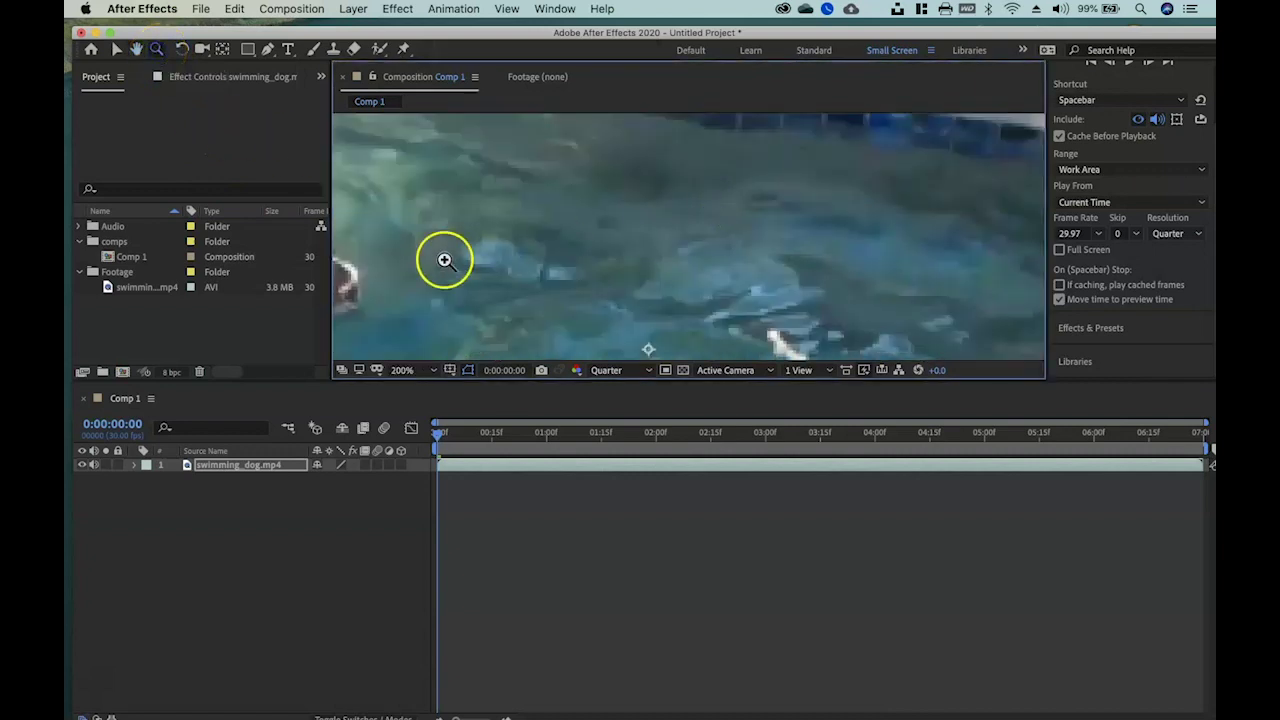
# Pan the 200% view past the stick and back to frame the swimming dog.
pyautogui.click(136, 50)
pyautogui.moveTo(385, 230); pyautogui.dragTo(551, 151)
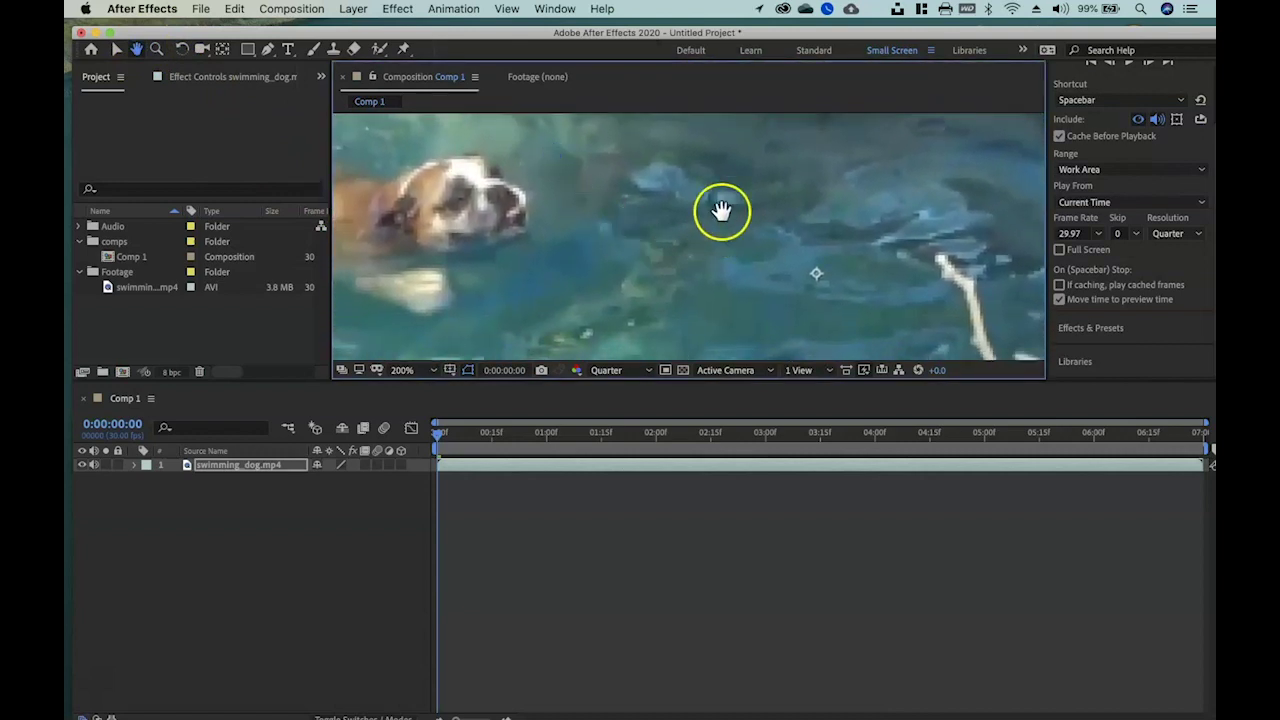
pyautogui.moveTo(846, 320); pyautogui.dragTo(877, 320)
pyautogui.moveTo(711, 206); pyautogui.dragTo(674, 246)
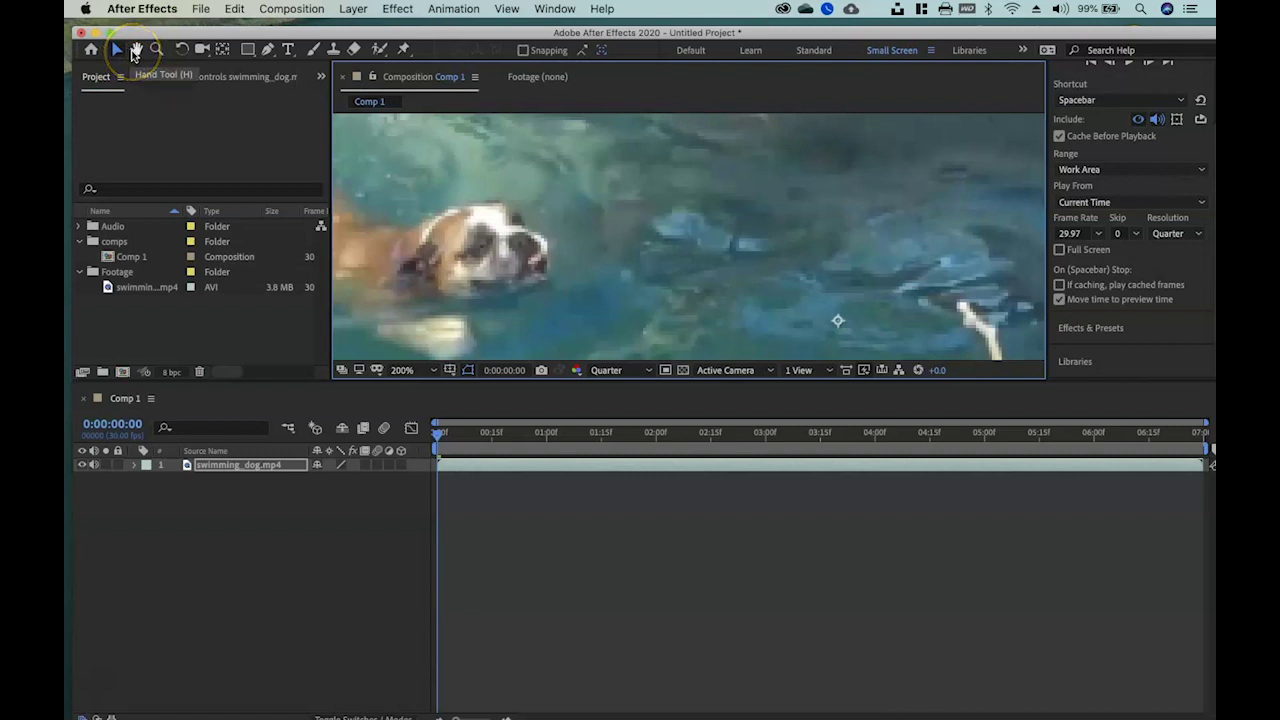
pyautogui.click(136, 50)
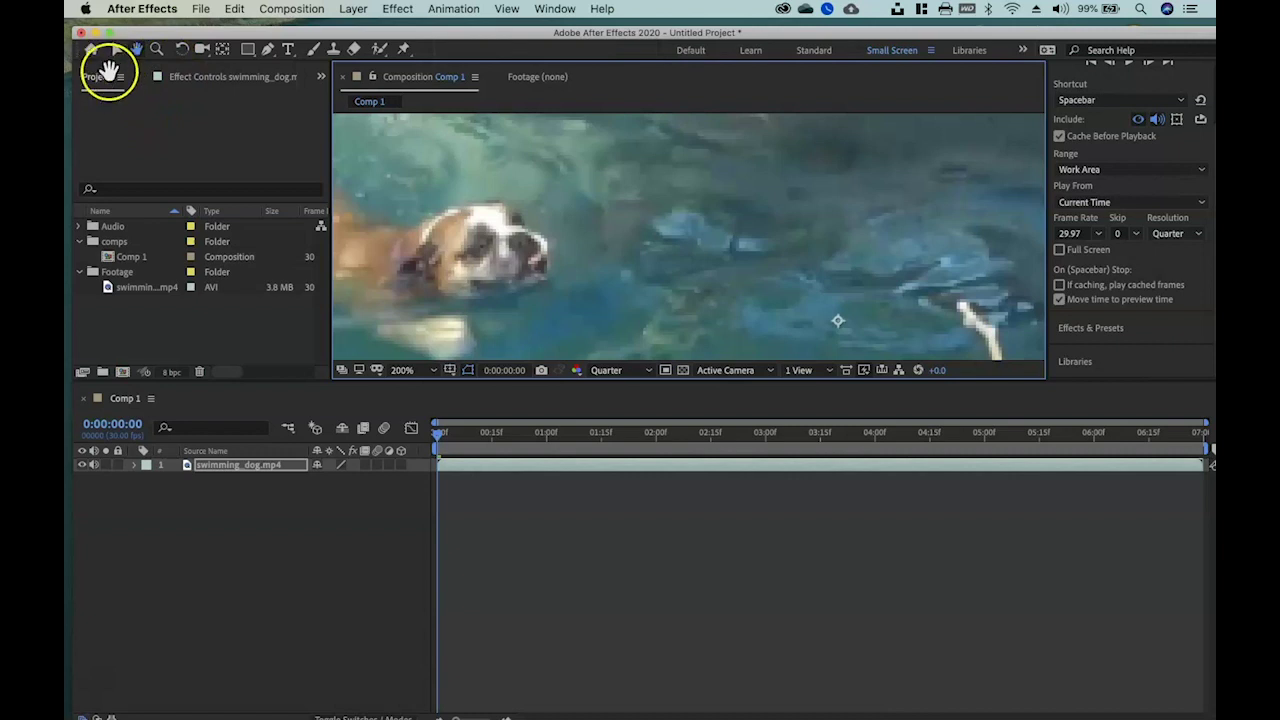
# Zoom in to 400% on the dog's head, then back out through 200% and 100% to 50%.
pyautogui.click(157, 50)
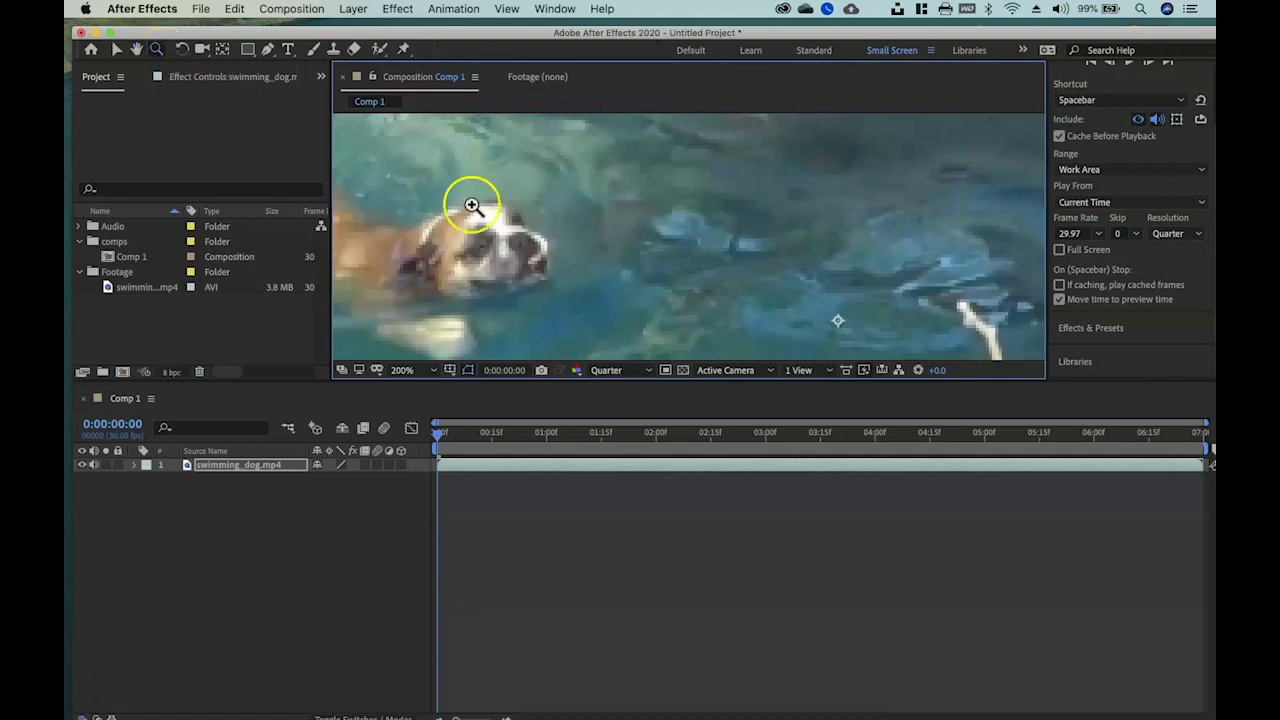
pyautogui.click(590, 215)
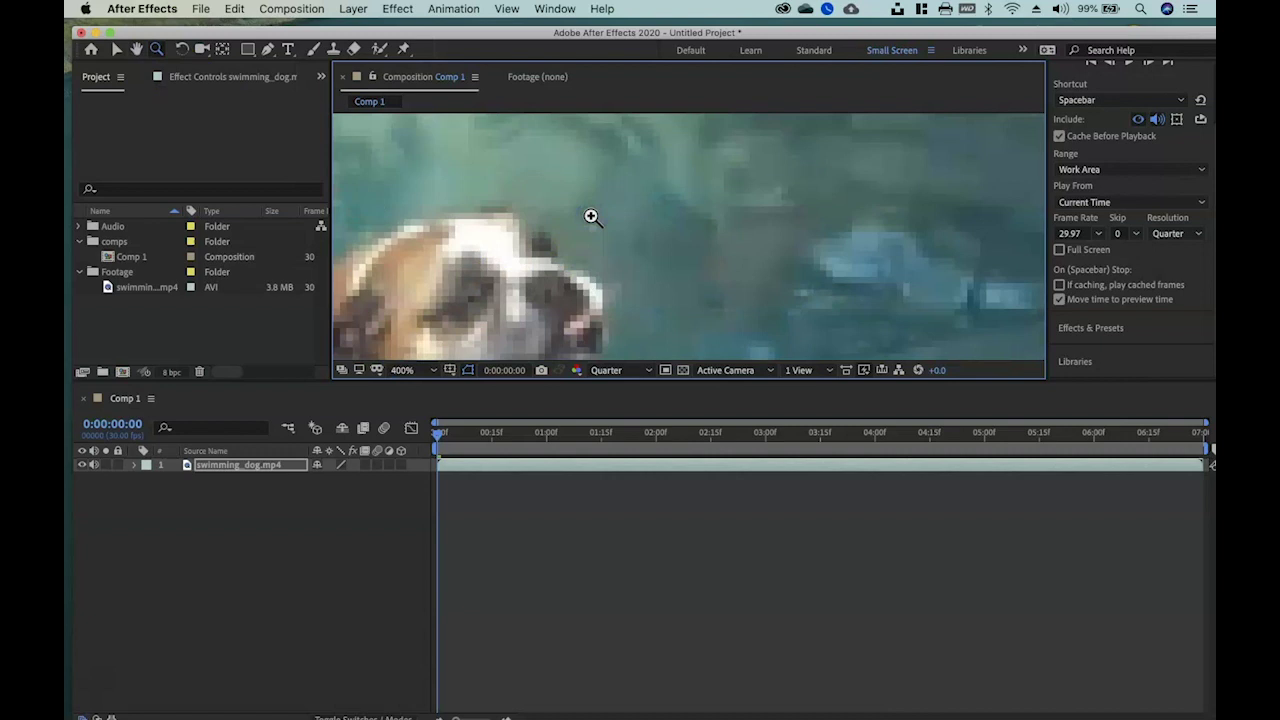
pyautogui.keyDown('alt'); pyautogui.click(591, 216); pyautogui.keyUp('alt')
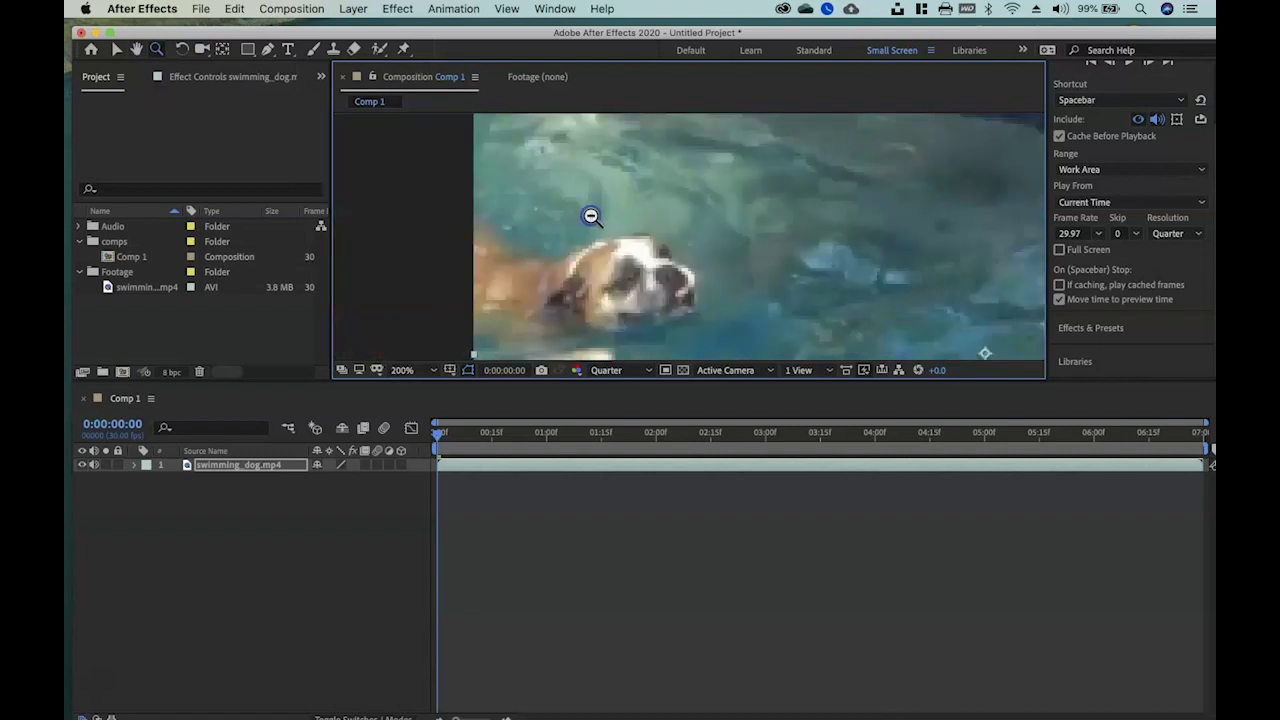
pyautogui.keyDown('alt'); pyautogui.click(591, 216); pyautogui.keyUp('alt')
pyautogui.keyDown('alt'); pyautogui.click(684, 216); pyautogui.keyUp('alt')
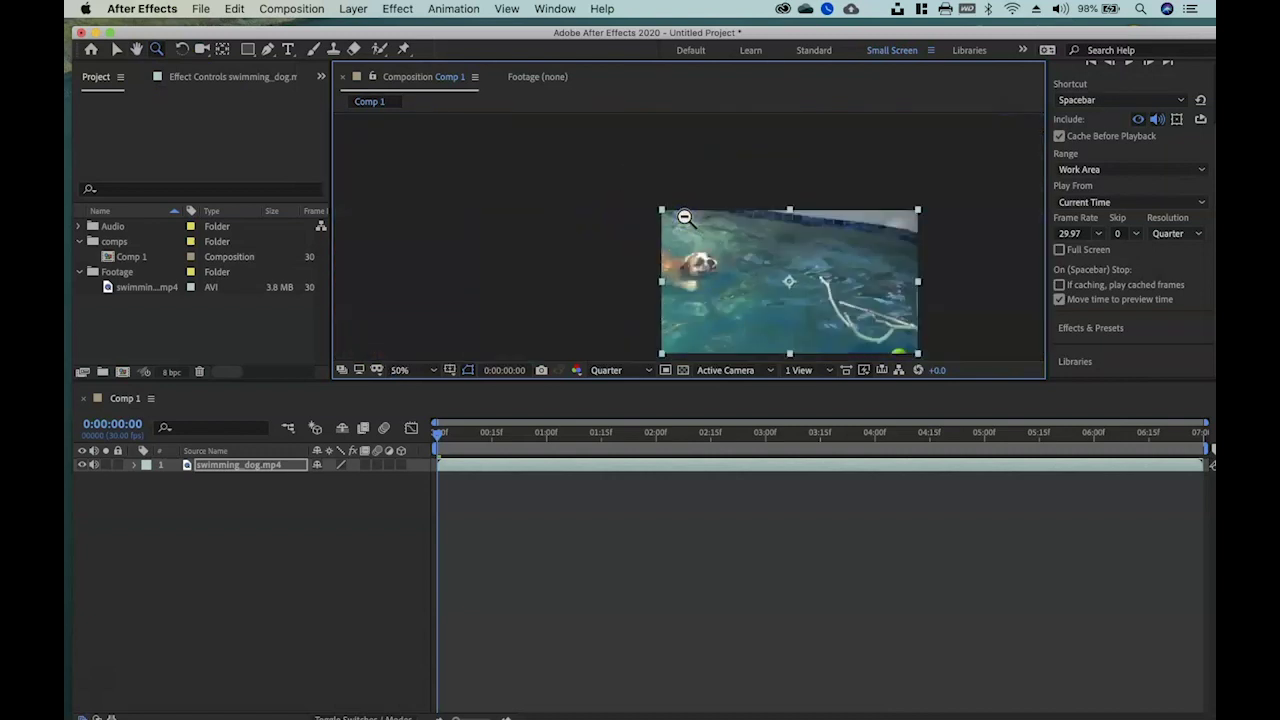
# Pan the shrunken frame up and left, then zoom out to 25%.
pyautogui.press('h')
pyautogui.moveTo(684, 216); pyautogui.dragTo(594, 160)
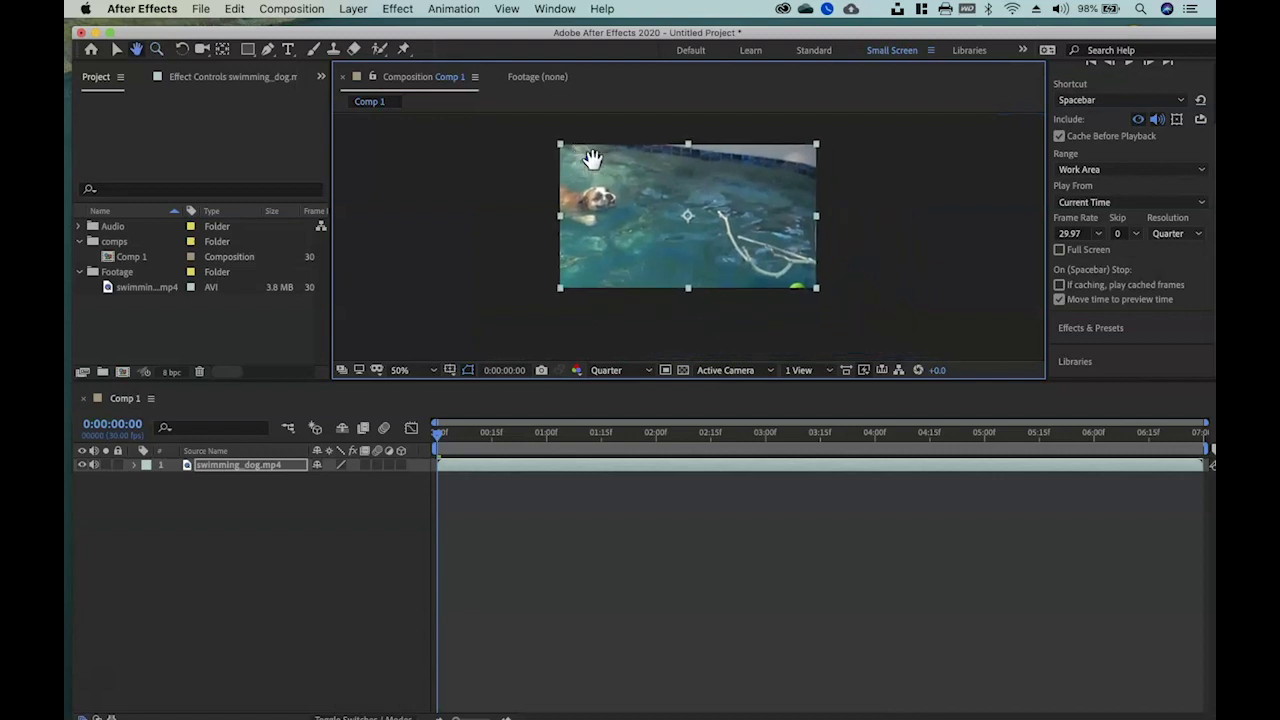
pyautogui.click(627, 194)
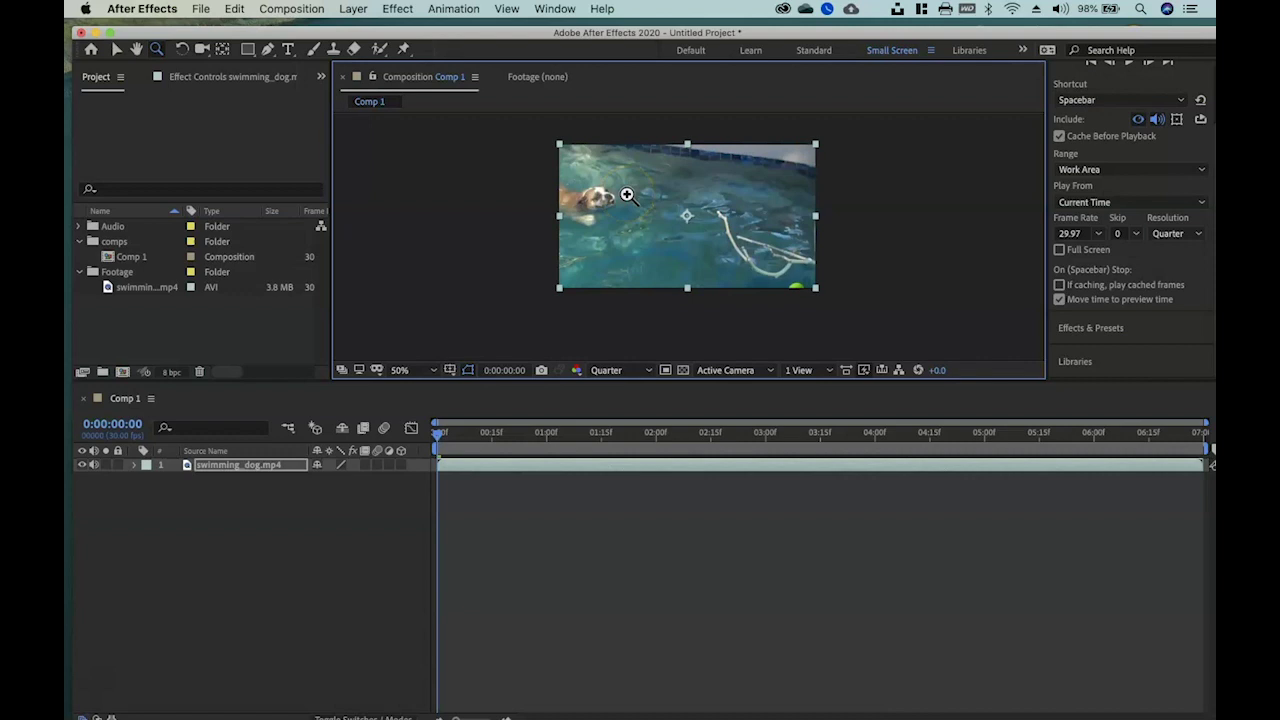
pyautogui.keyDown('alt'); pyautogui.click(627, 194); pyautogui.keyUp('alt')
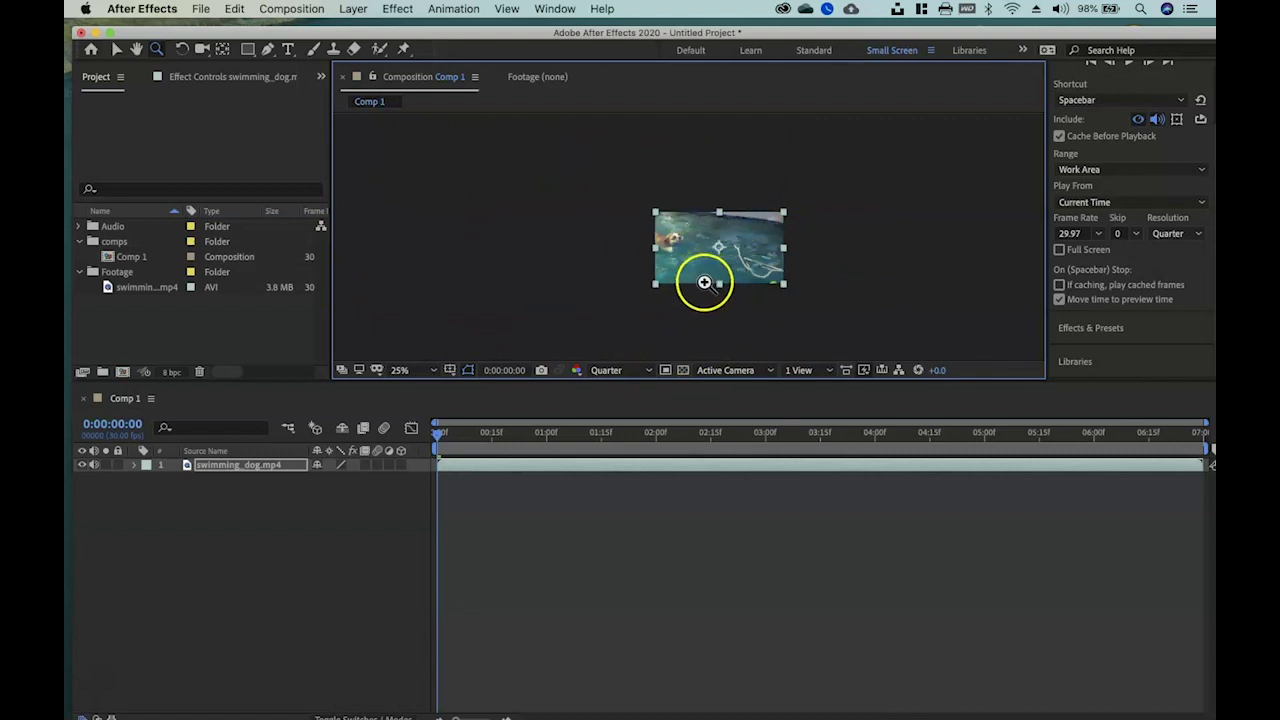
# Zoom back in through 50% to 100%, then set the magnification ratio to Fit (83.3%).
pyautogui.click(703, 271)
pyautogui.click(699, 225)
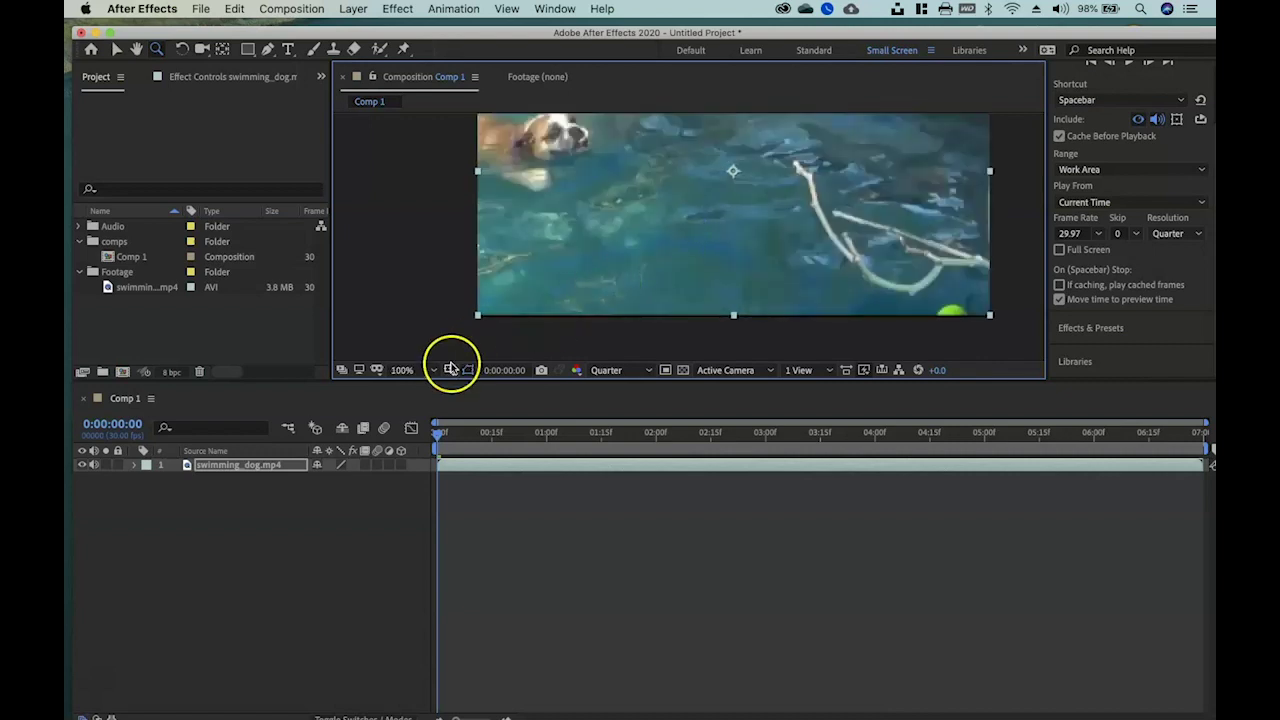
pyautogui.click(434, 369)
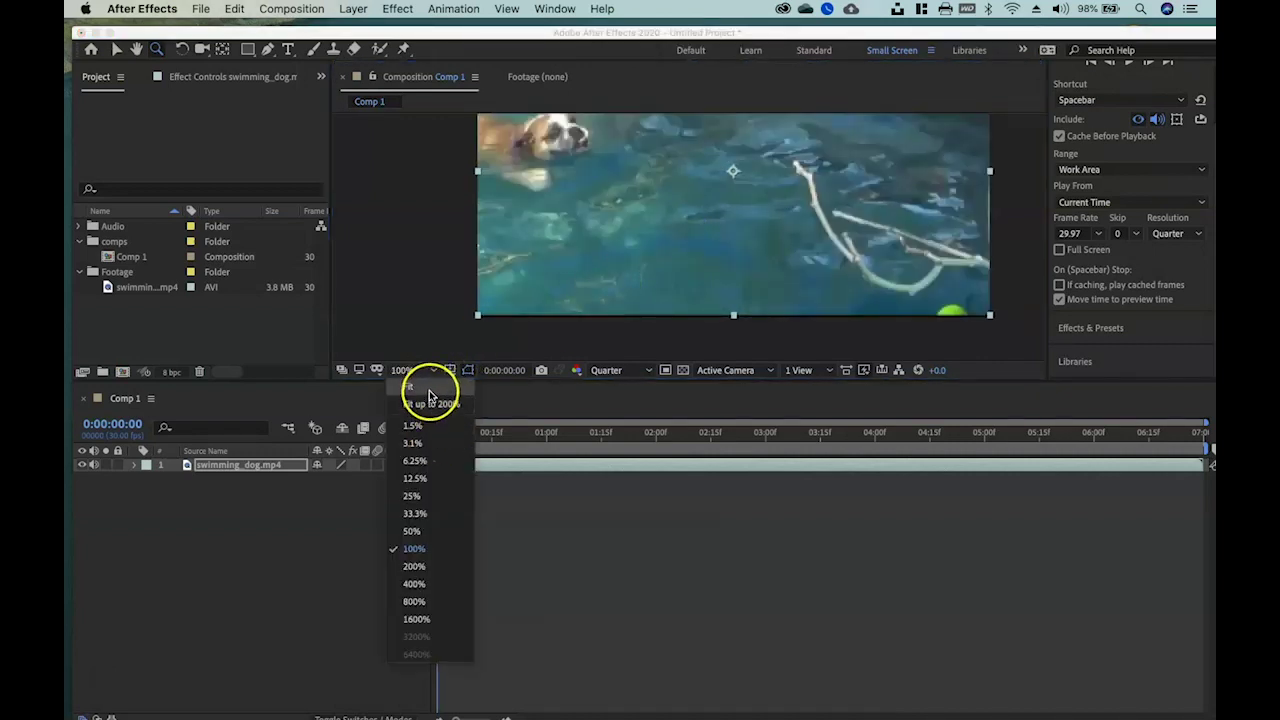
pyautogui.click(429, 388)
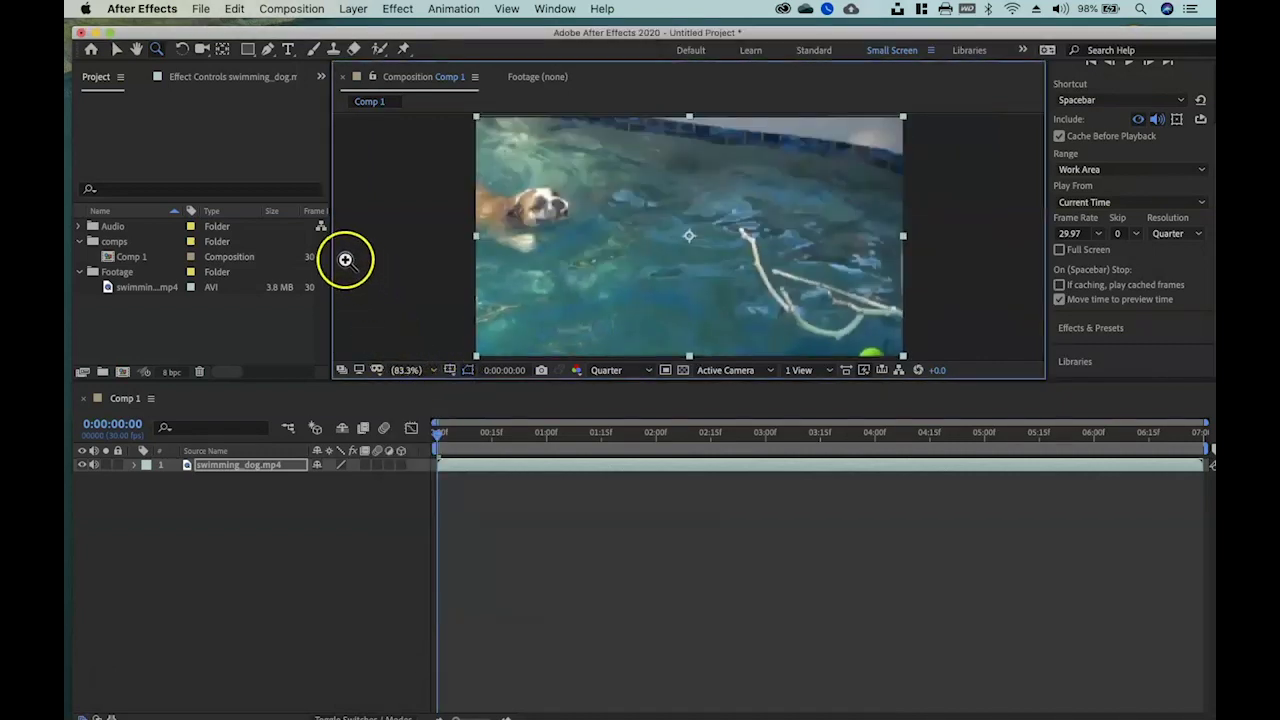
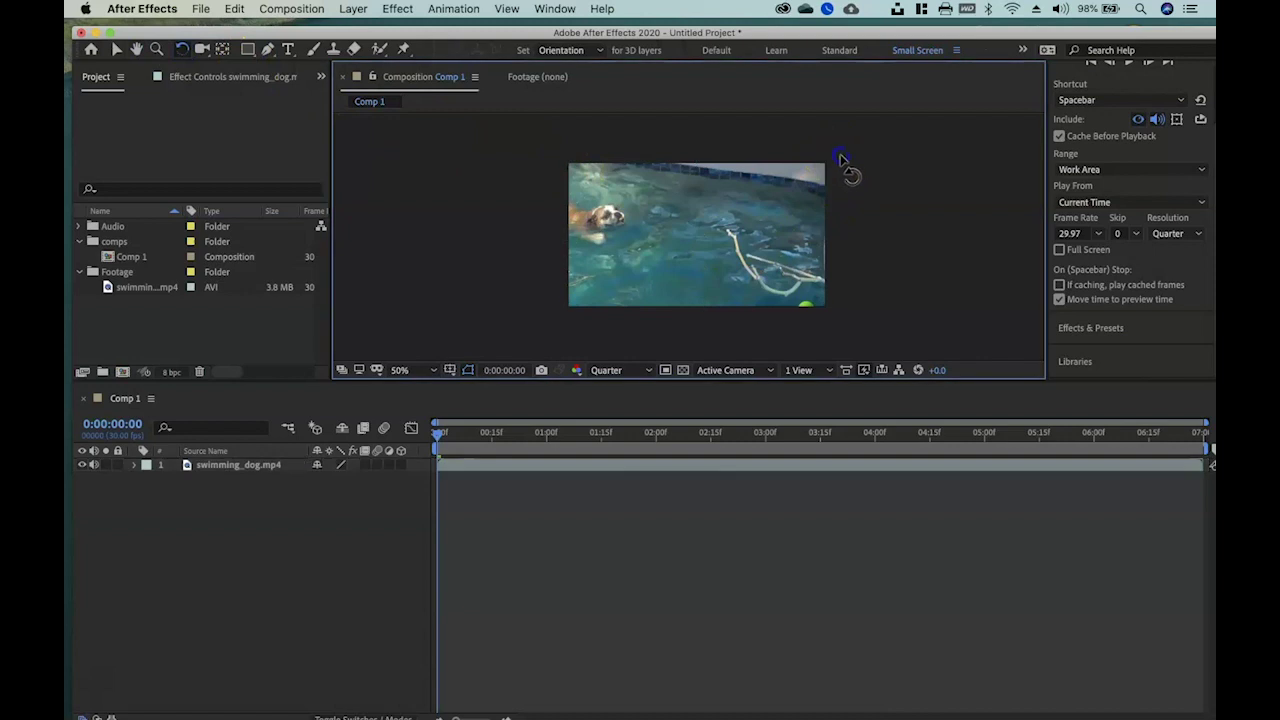
pyautogui.click(822, 181)
pyautogui.moveTo(828, 156); pyautogui.dragTo(789, 192)
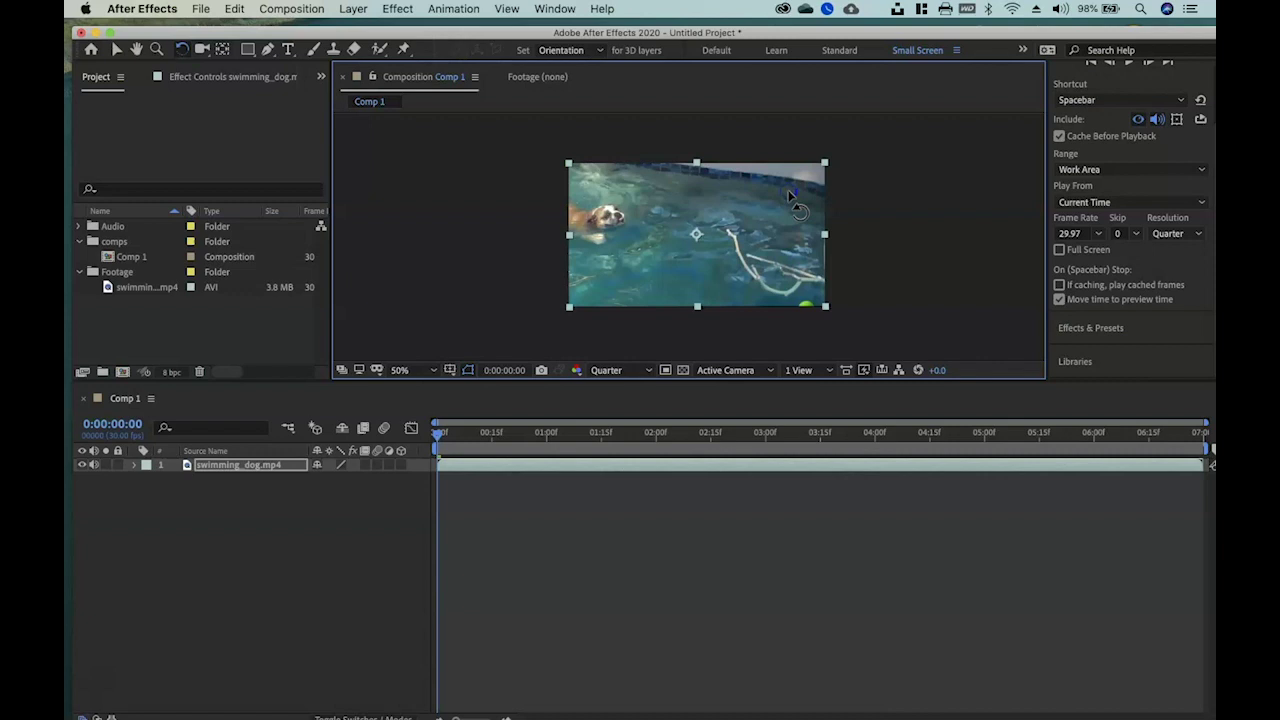
pyautogui.moveTo(790, 196); pyautogui.dragTo(815, 185)
pyautogui.click(828, 173)
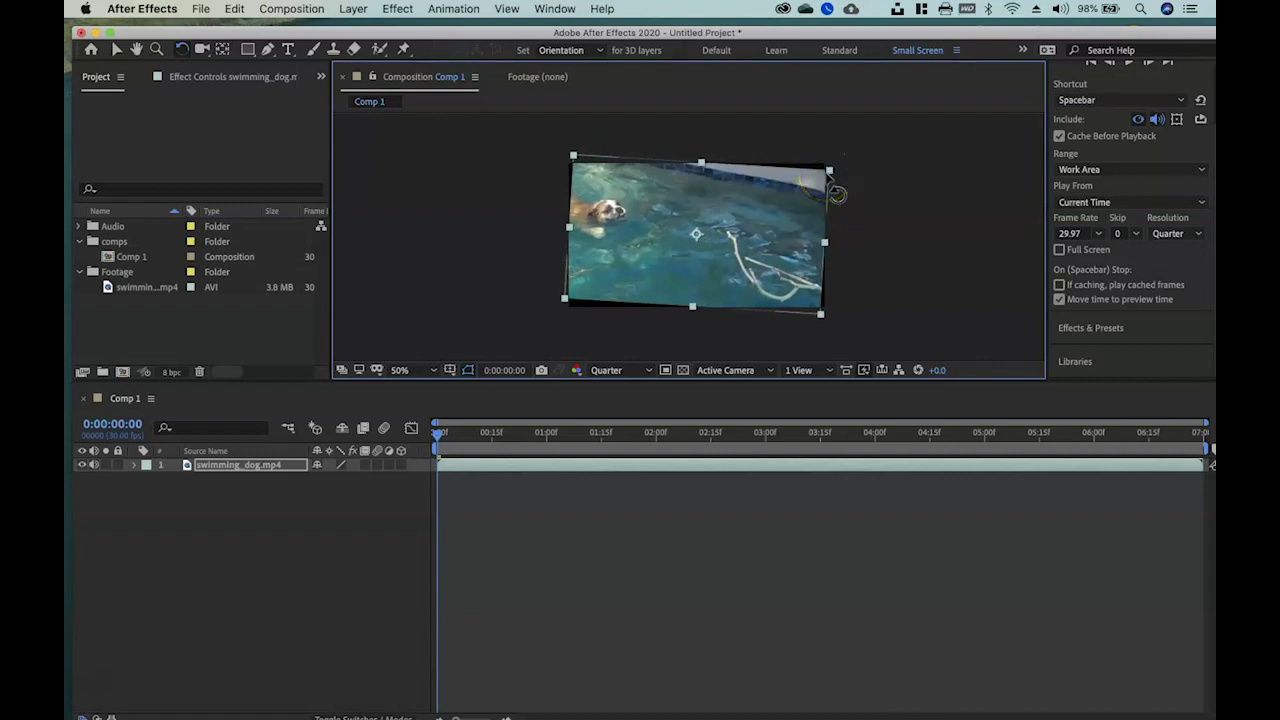
pyautogui.moveTo(765, 235); pyautogui.dragTo(697, 240)
pyautogui.moveTo(797, 177); pyautogui.dragTo(797, 176)
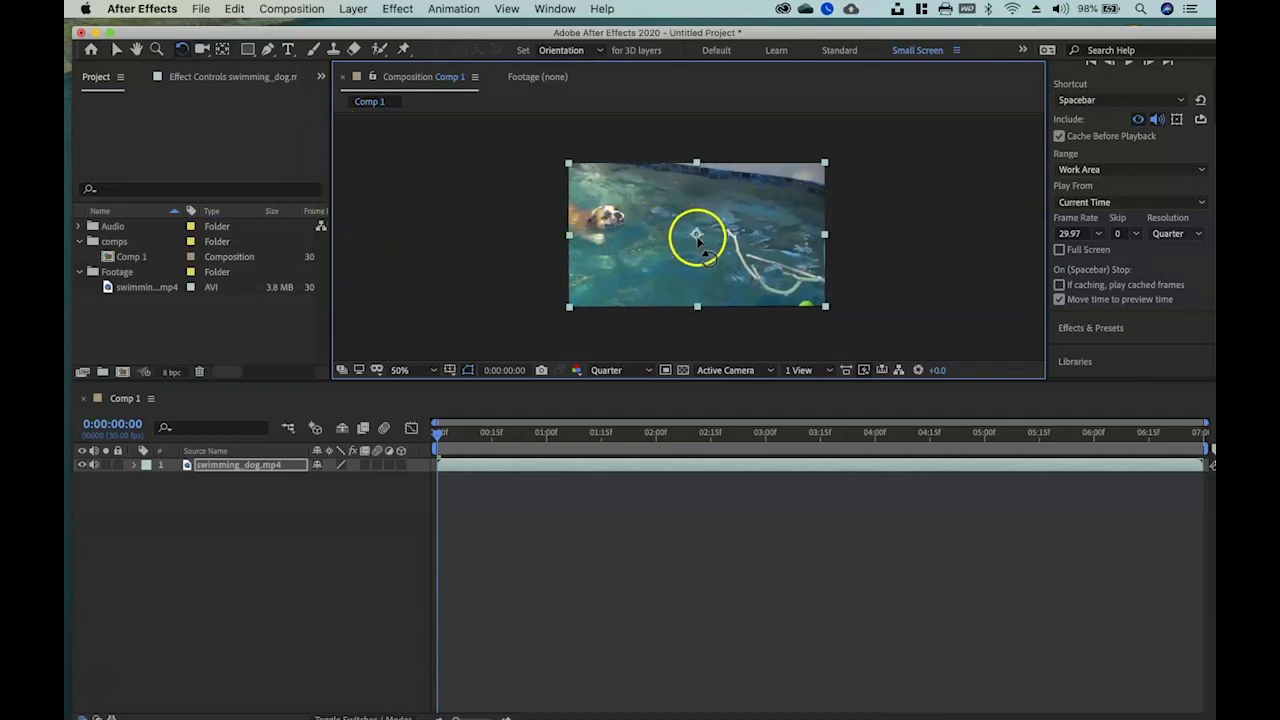
pyautogui.moveTo(697, 236); pyautogui.dragTo(692, 245)
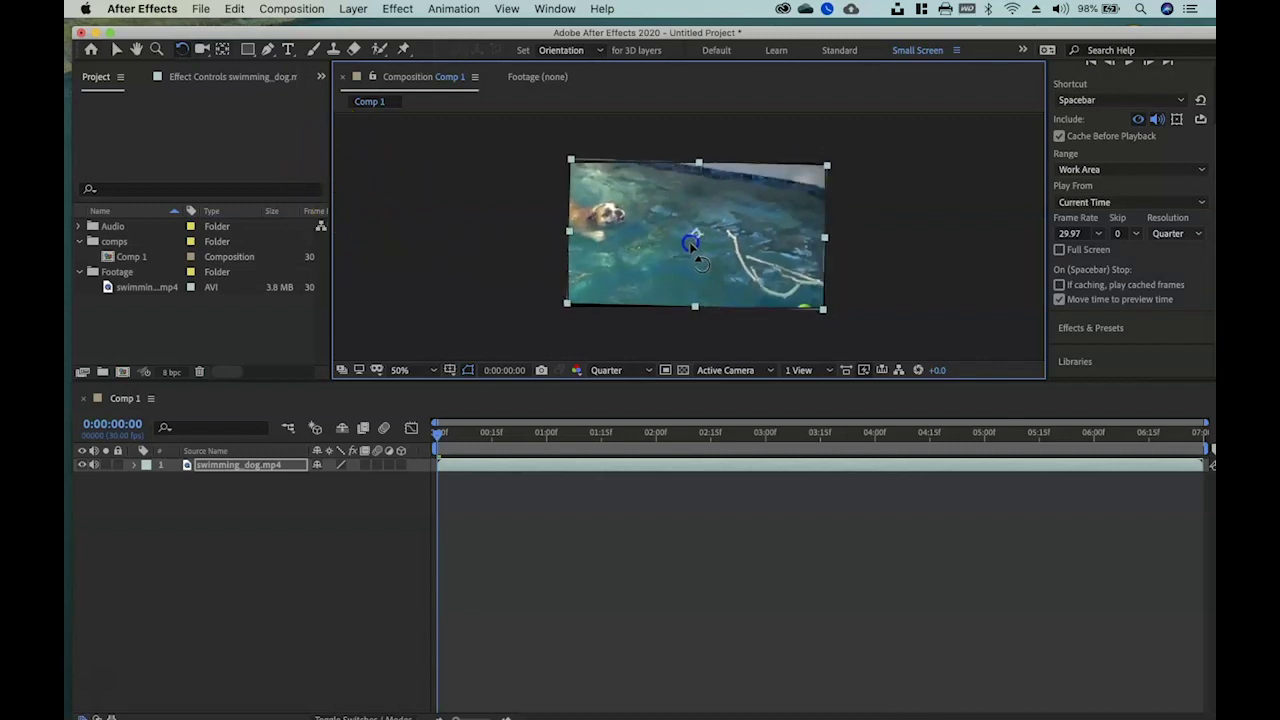
pyautogui.click(116, 49)
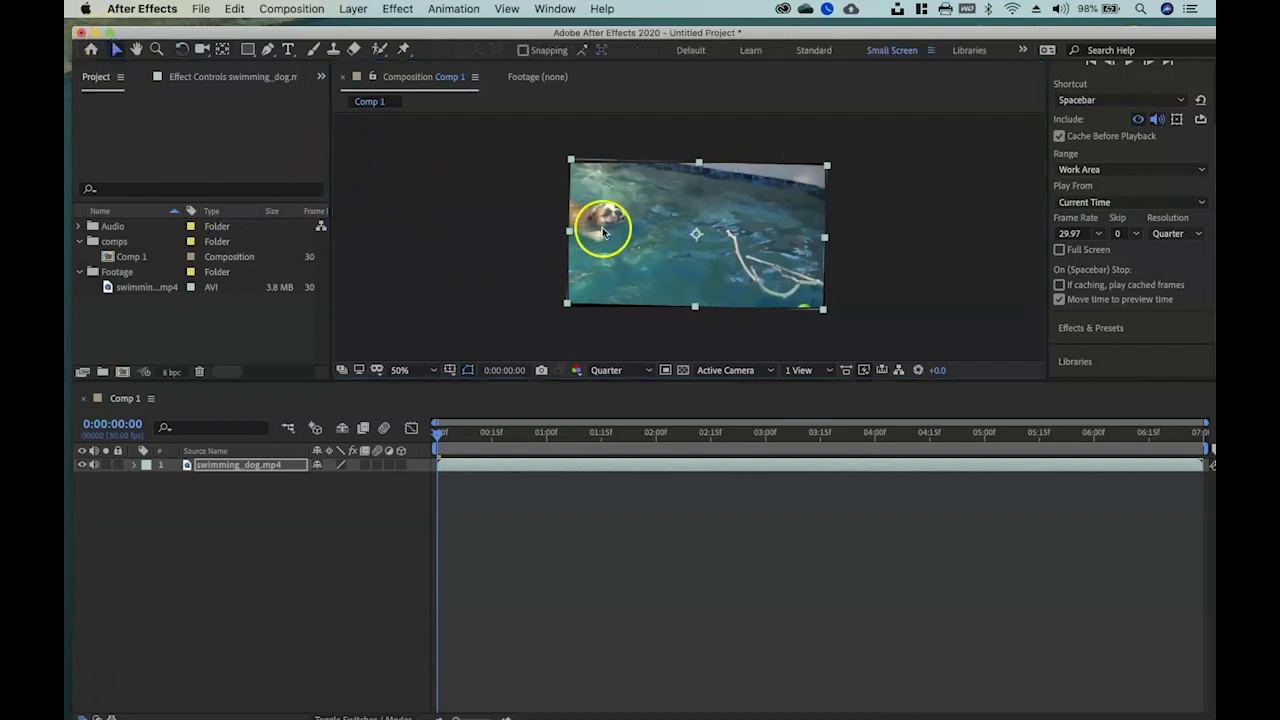
pyautogui.moveTo(694, 235); pyautogui.dragTo(698, 236)
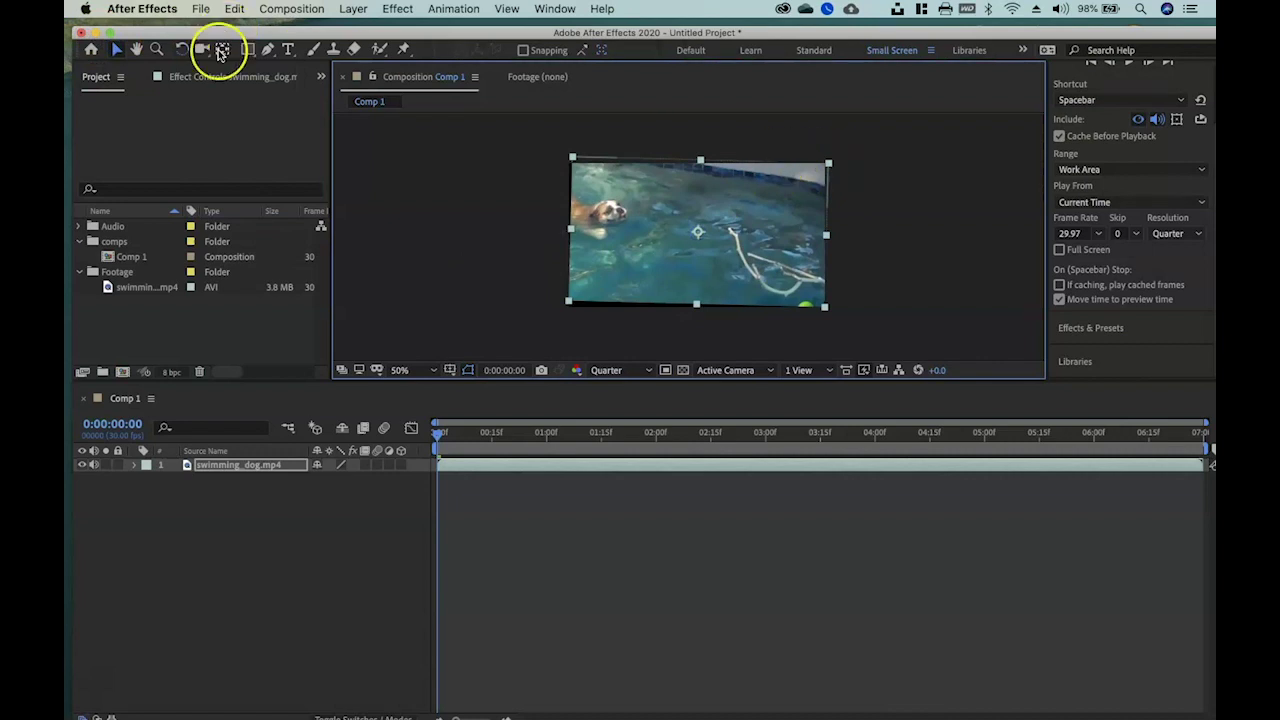
pyautogui.click(181, 49)
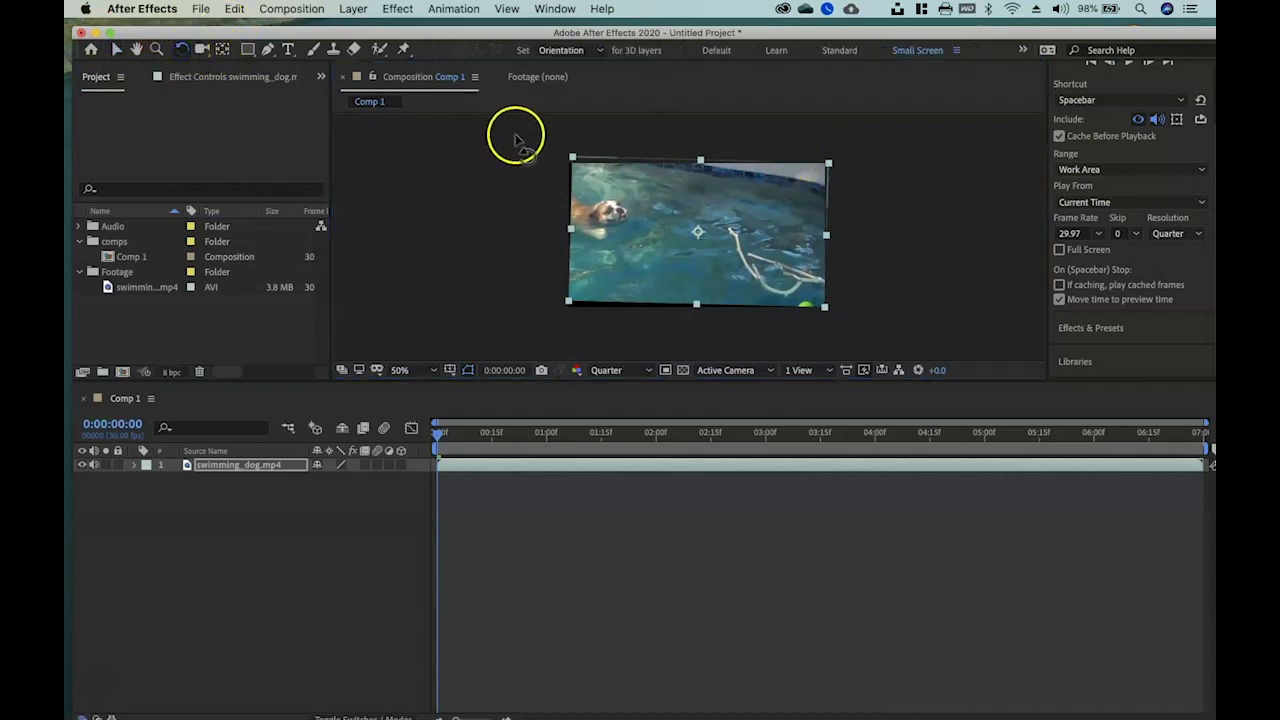
pyautogui.click(545, 148)
pyautogui.click(588, 172)
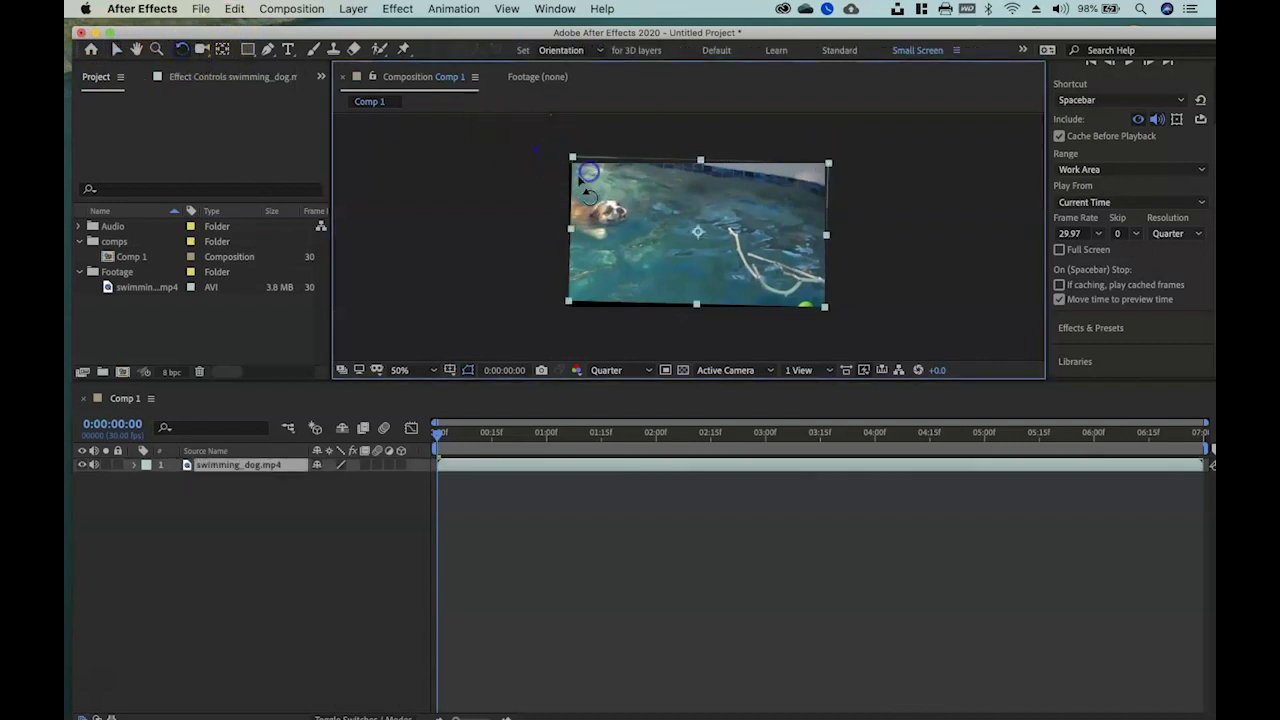
pyautogui.moveTo(572, 158); pyautogui.dragTo(572, 160)
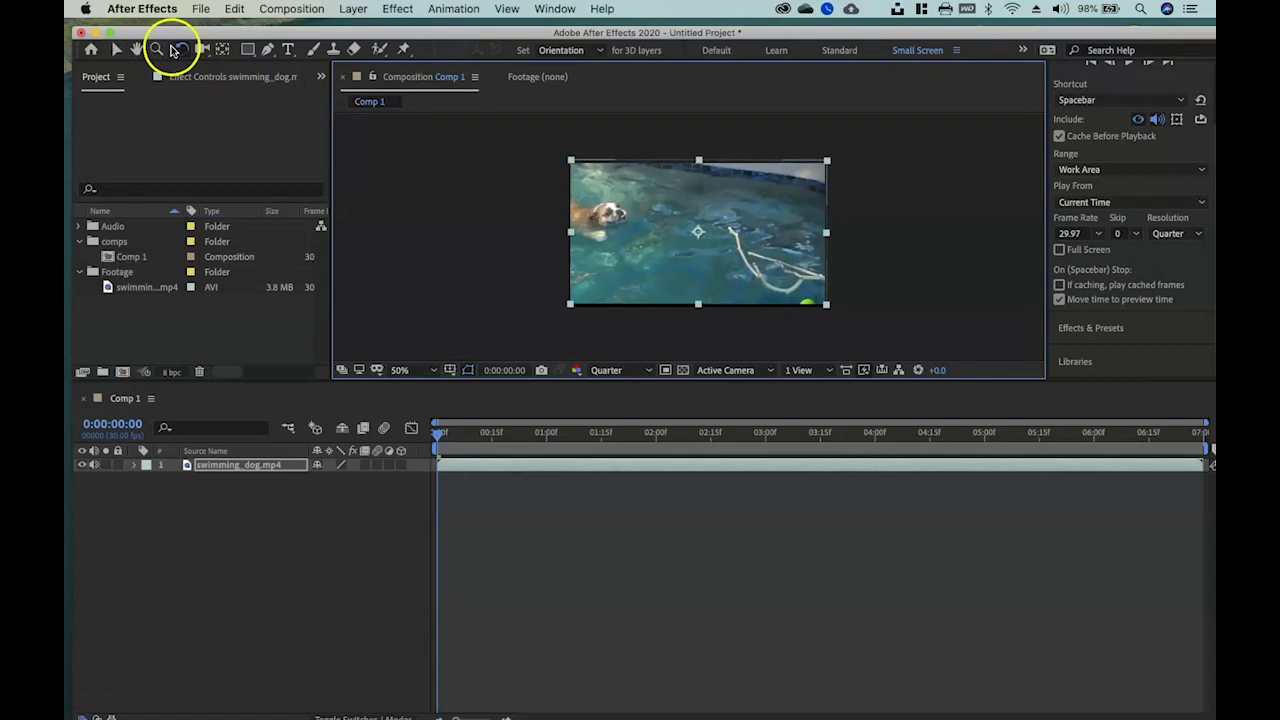
# Shift the swimming_dog layer's anchor point up and left with the Pan Behind tool.
pyautogui.click(222, 50)
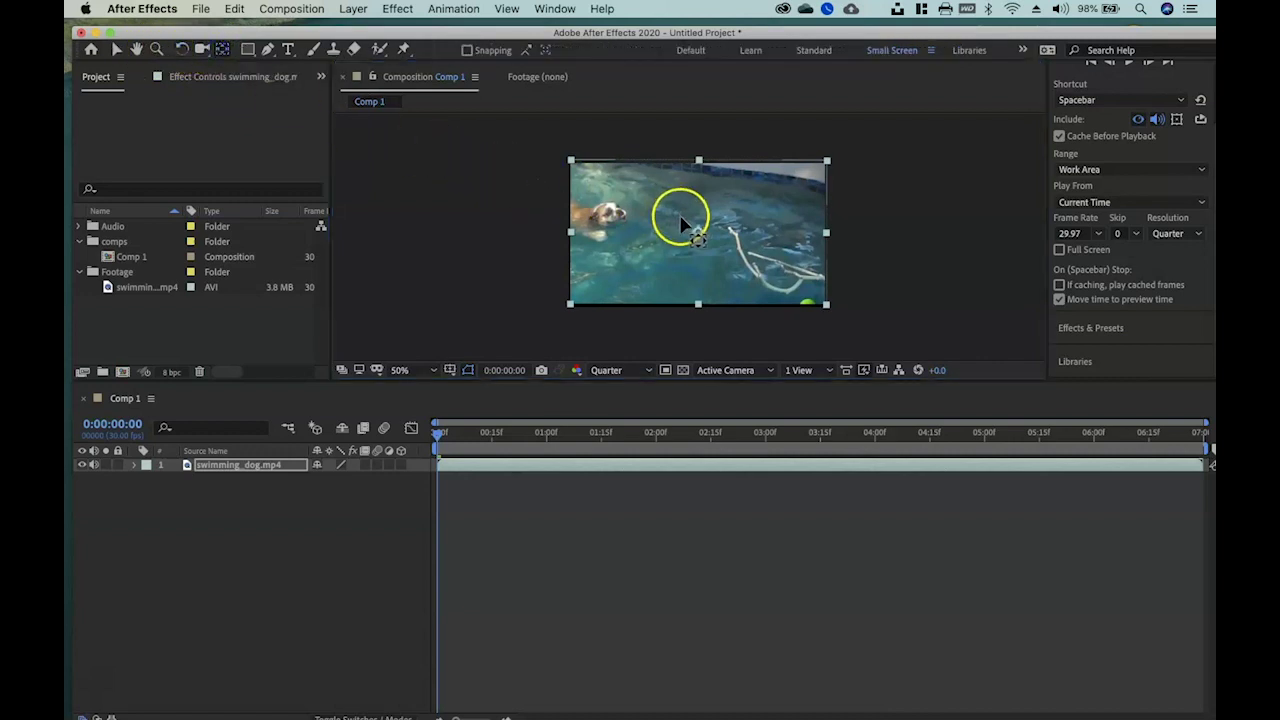
pyautogui.moveTo(701, 236); pyautogui.dragTo(597, 180)
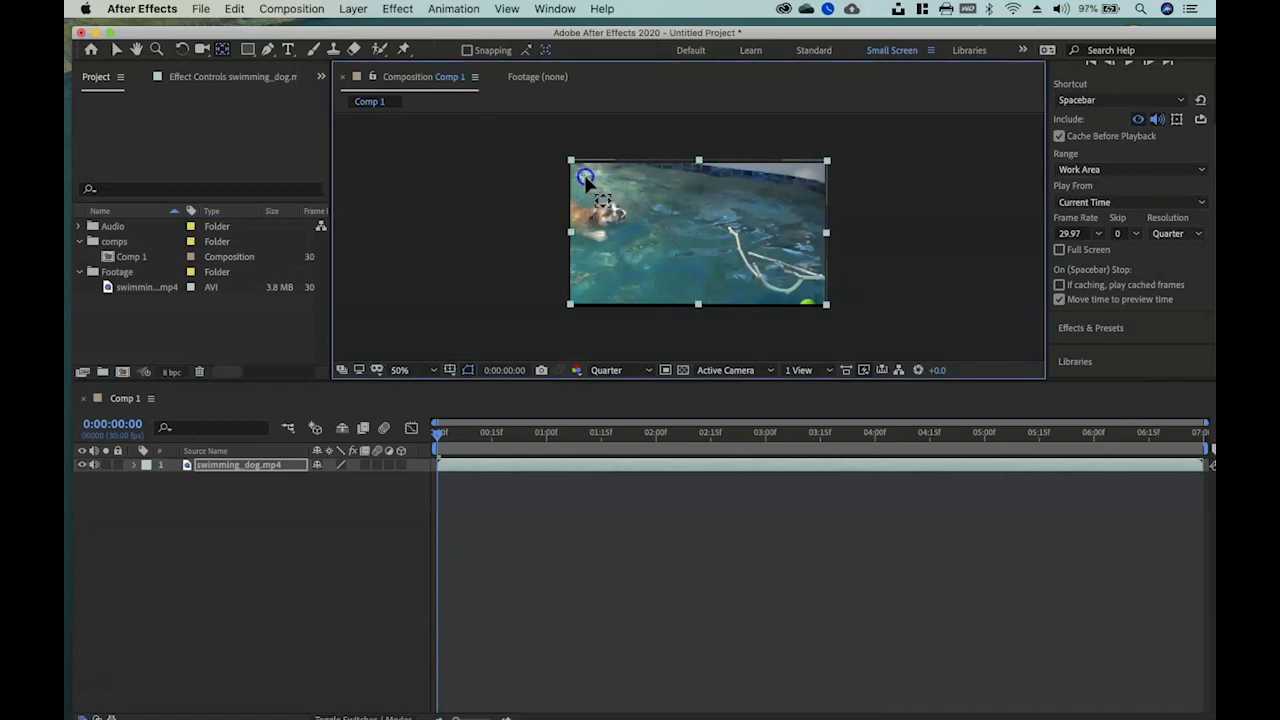
pyautogui.moveTo(589, 186)
pyautogui.mouseDown()
pyautogui.moveTo(703, 237)
pyautogui.moveTo(665, 242)
pyautogui.moveTo(588, 178)
pyautogui.mouseUp()
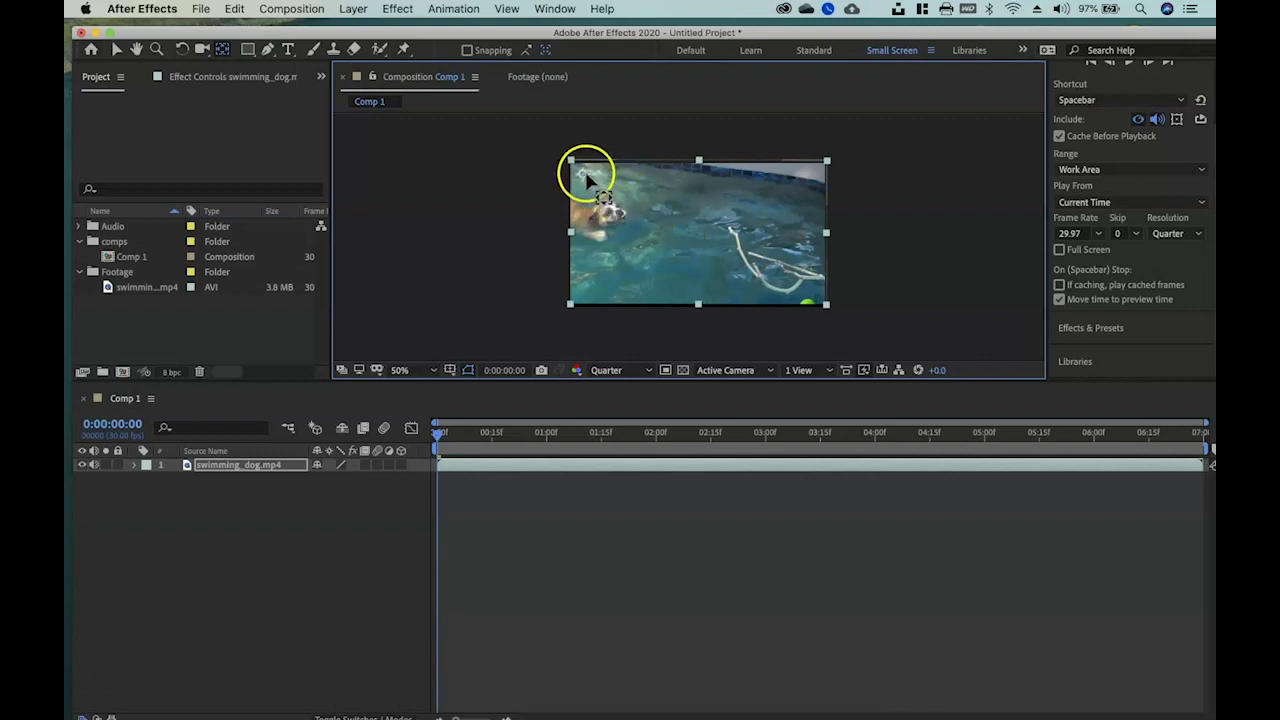
# Orbit the view around the clip with the Unified Camera tool.
pyautogui.click(181, 49)
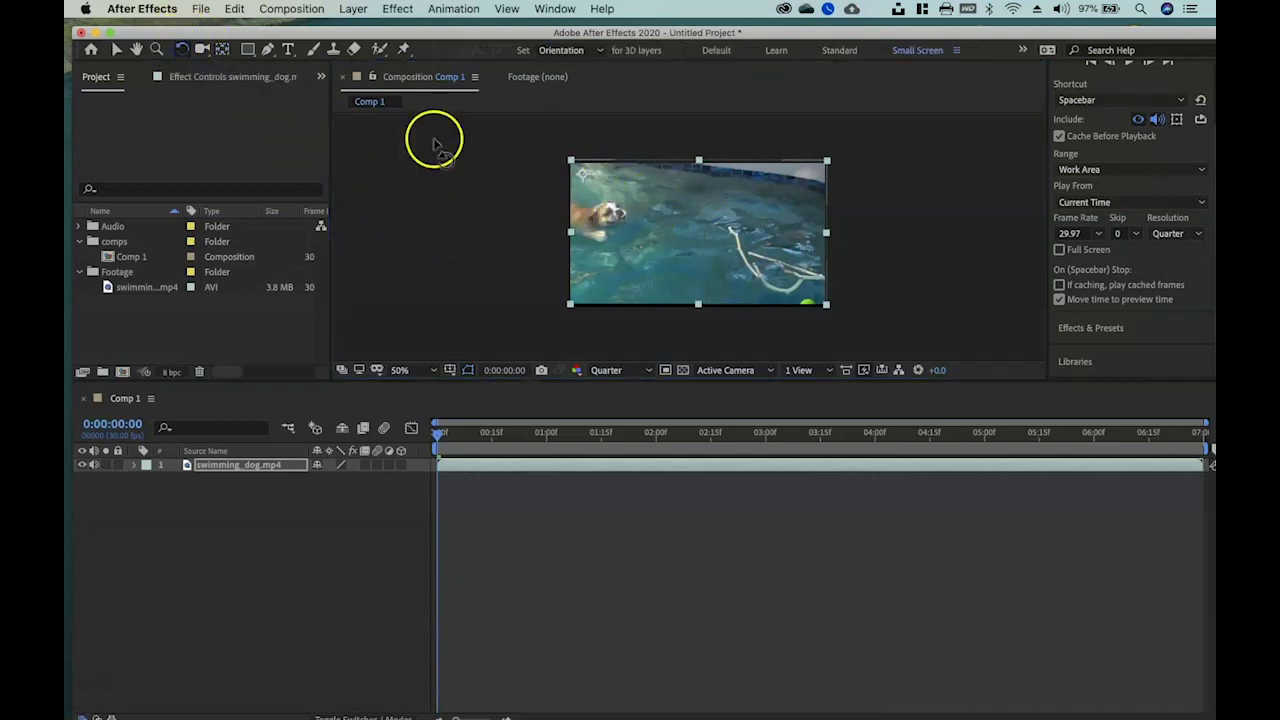
pyautogui.click(830, 310)
pyautogui.moveTo(829, 307); pyautogui.dragTo(717, 253)
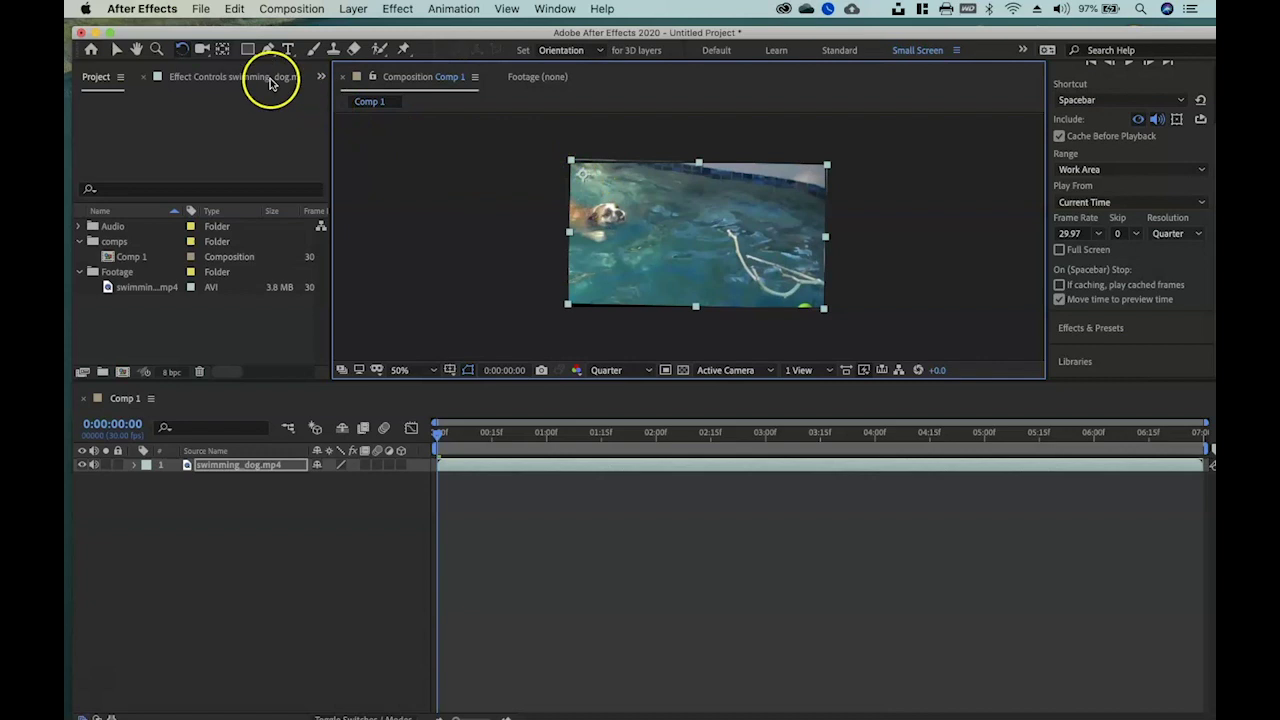
# Drag the anchor point back to the centre of the clip.
pyautogui.click(222, 50)
pyautogui.moveTo(585, 175); pyautogui.dragTo(695, 234)
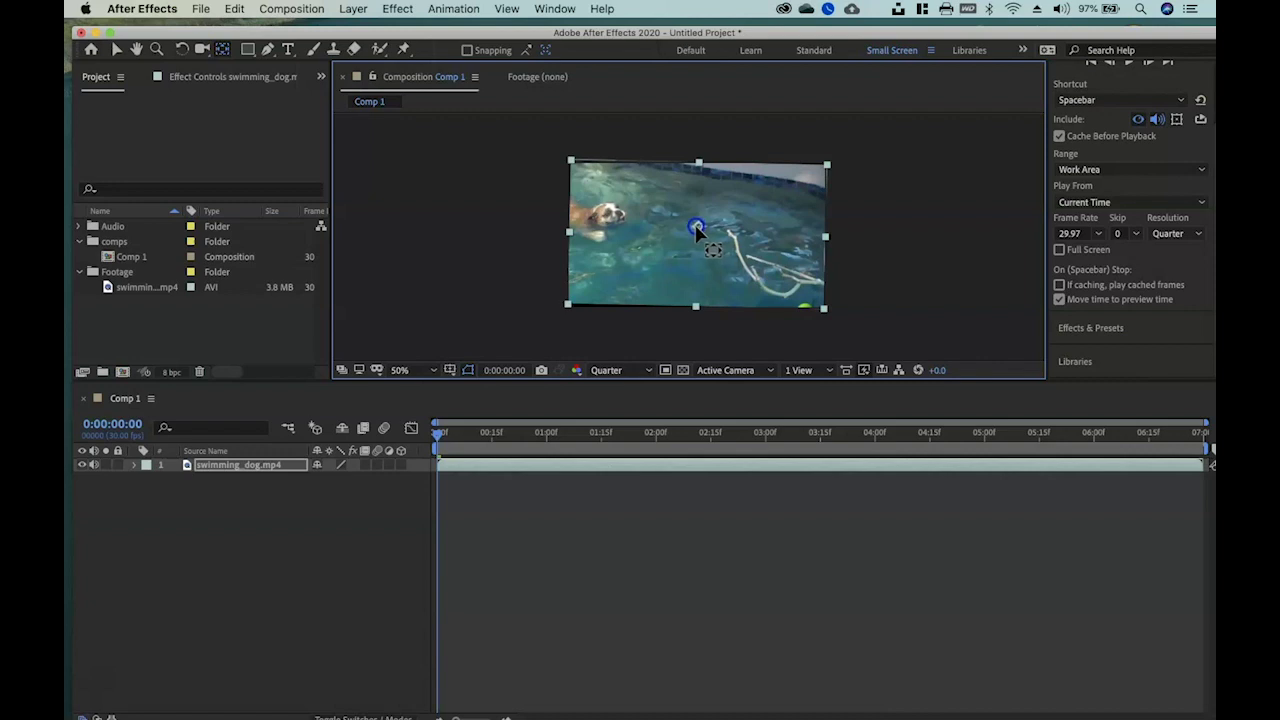
pyautogui.moveTo(697, 232); pyautogui.dragTo(698, 231)
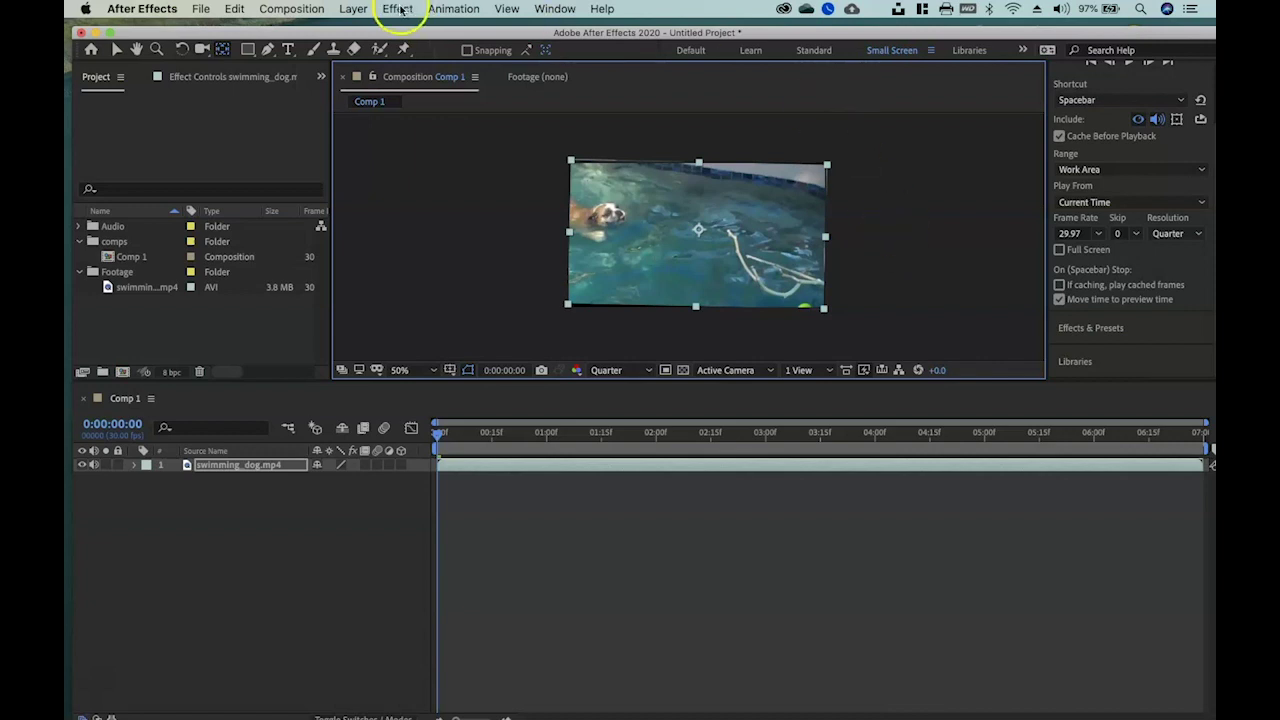
# Draw a rectangular Mask 1 around the dog on the swimming_dog layer.
pyautogui.click(248, 50)
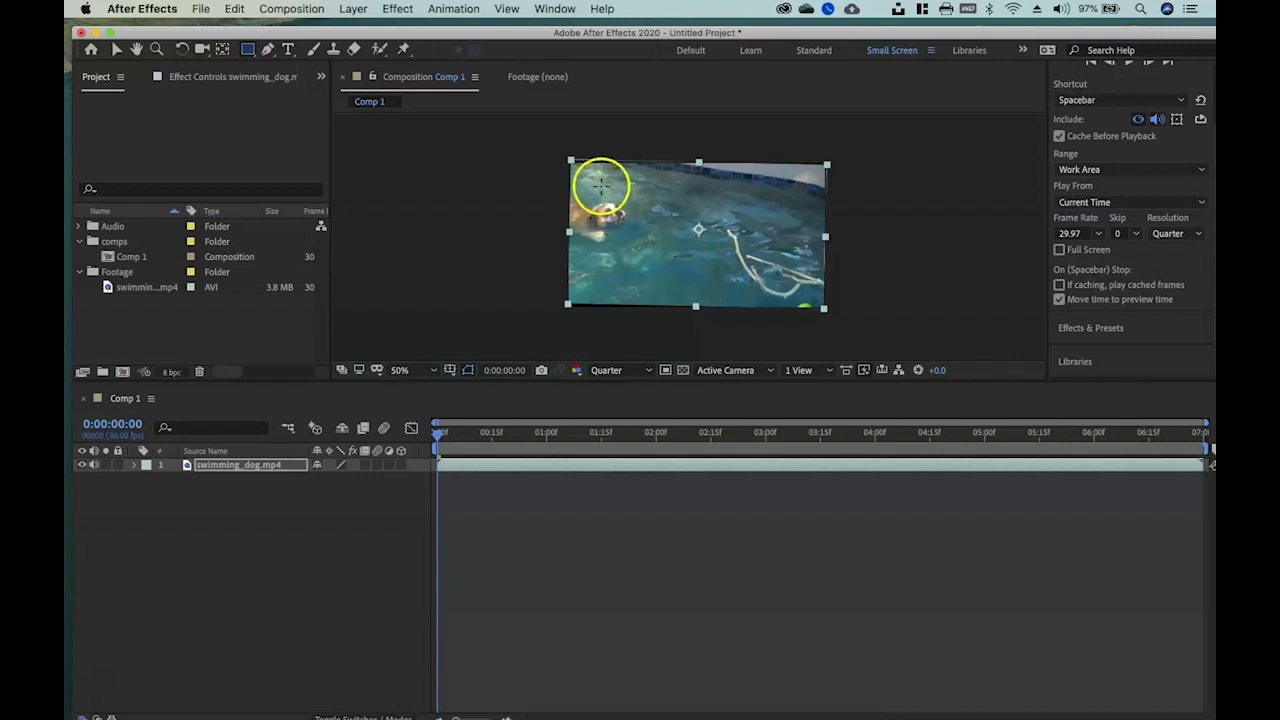
pyautogui.click(613, 229)
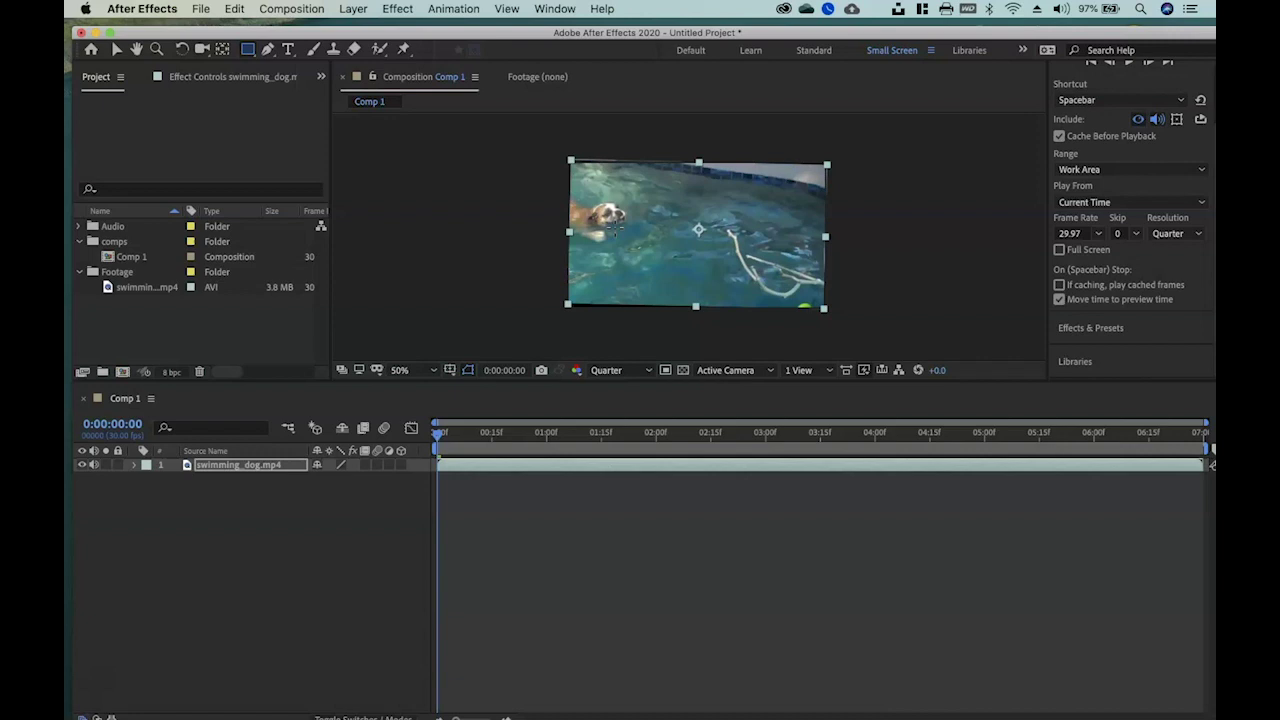
pyautogui.moveTo(599, 188); pyautogui.dragTo(684, 256)
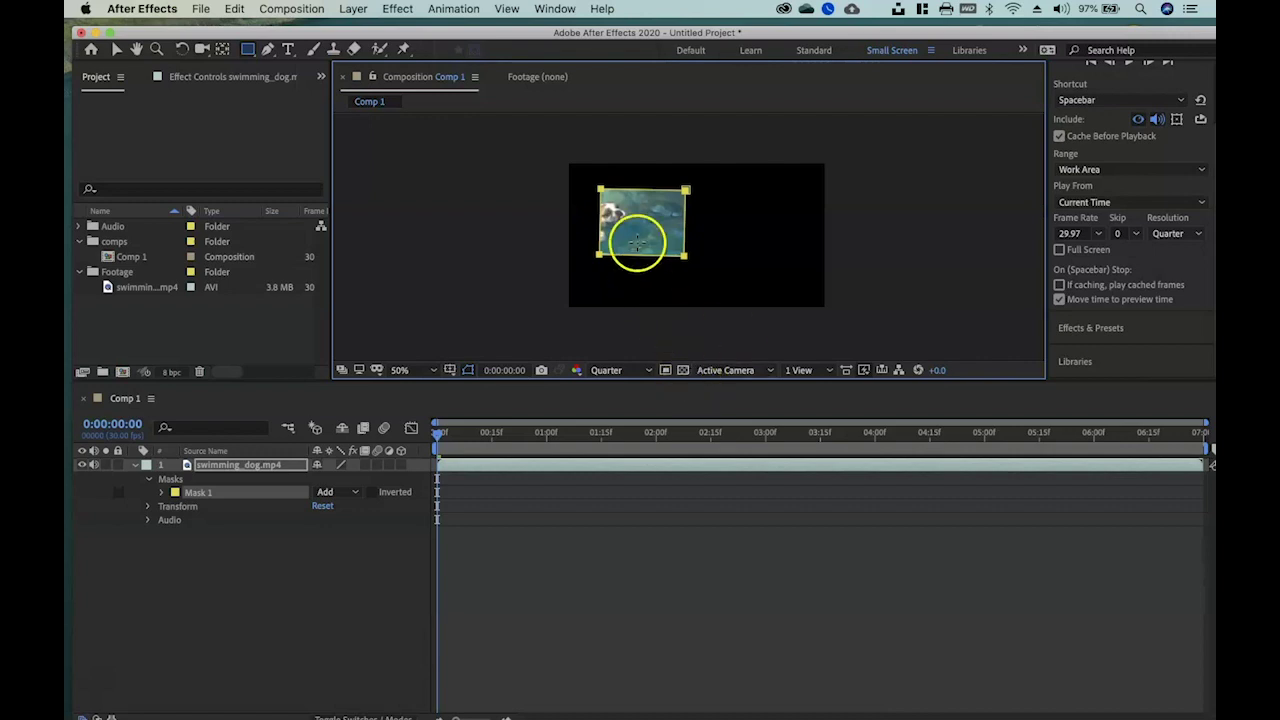
# Set Mask 1 to Subtract, then skew, straighten and enlarge it downward.
pyautogui.click(356, 495)
pyautogui.moveTo(357, 500); pyautogui.dragTo(357, 543)
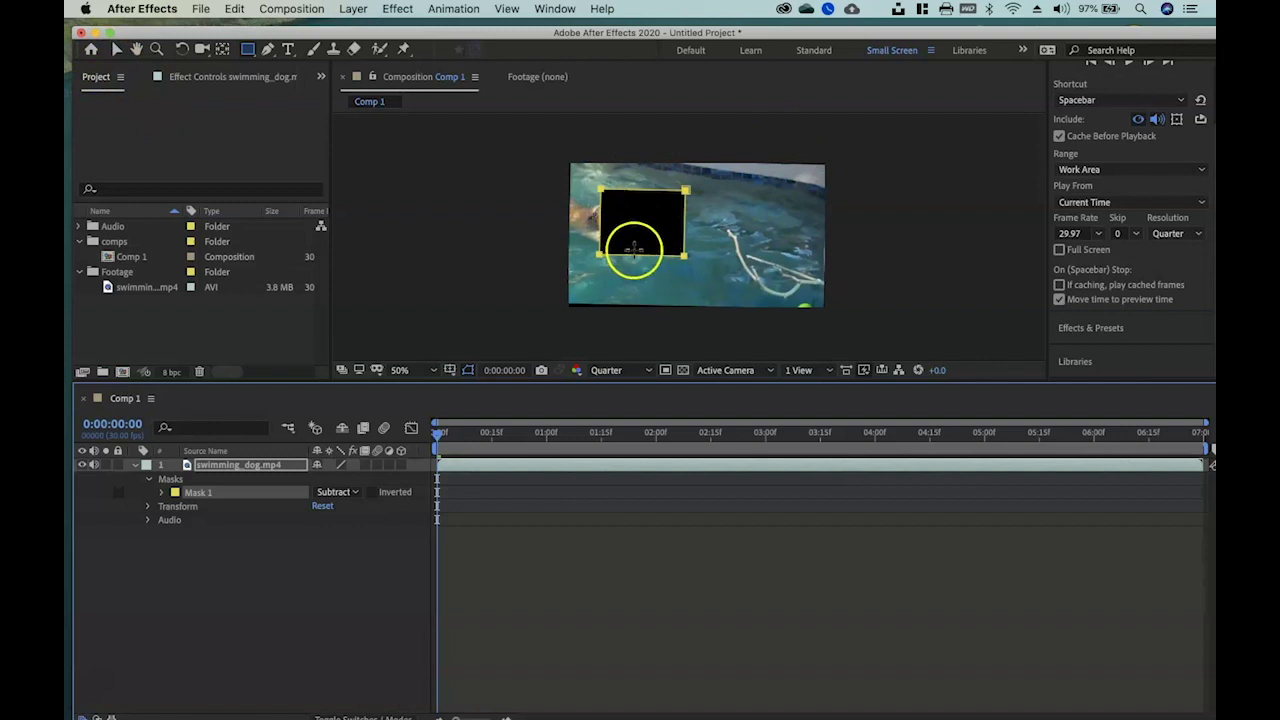
pyautogui.click(115, 52)
pyautogui.click(678, 234)
pyautogui.moveTo(683, 228); pyautogui.dragTo(736, 180)
pyautogui.click(700, 282)
pyautogui.click(703, 250)
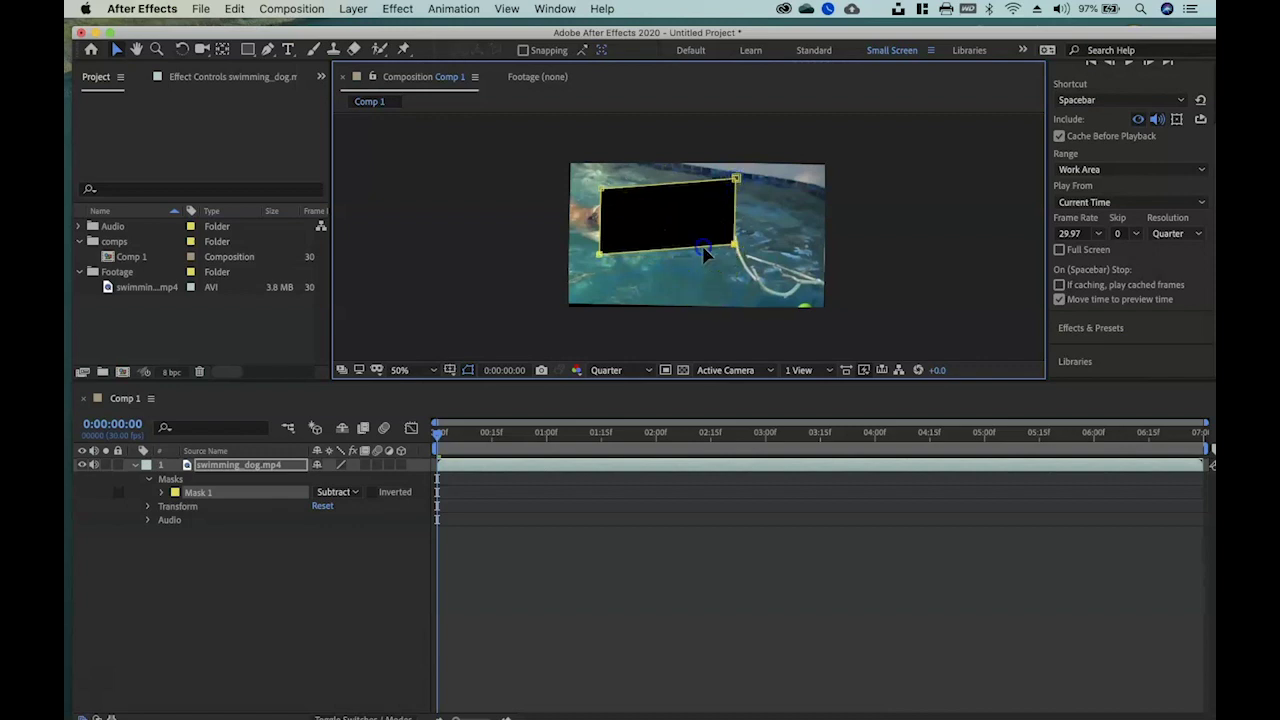
pyautogui.moveTo(734, 254); pyautogui.dragTo(748, 286)
# Select the whole mask shape, move it up-left and enlarge it toward the lower left.
pyautogui.click(630, 290)
pyautogui.click(600, 198)
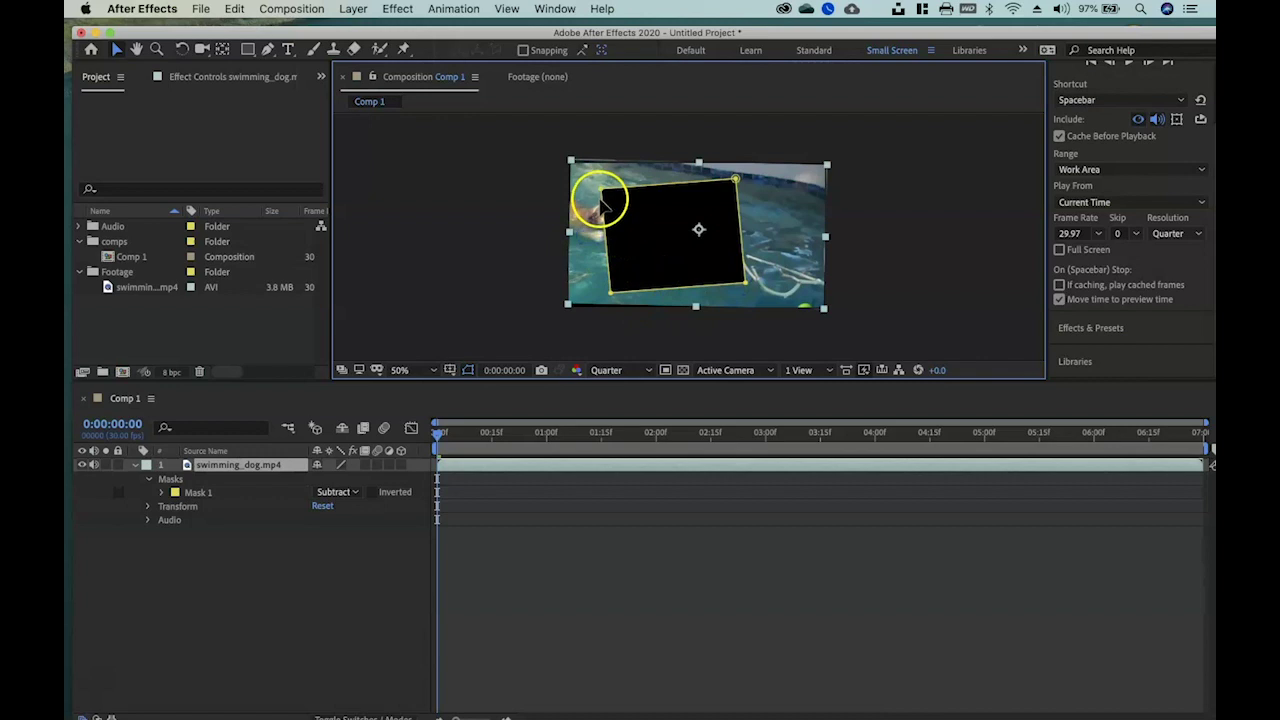
pyautogui.click(602, 192)
pyautogui.click(593, 185)
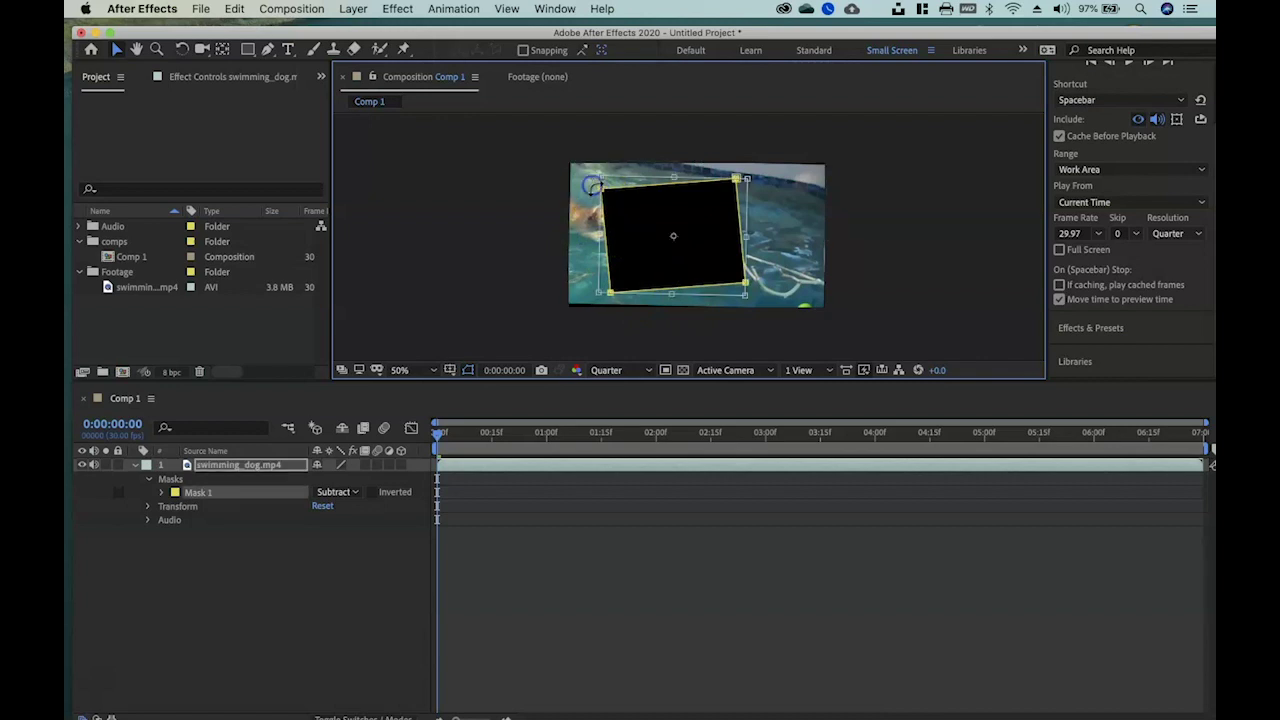
pyautogui.moveTo(608, 198); pyautogui.dragTo(591, 189)
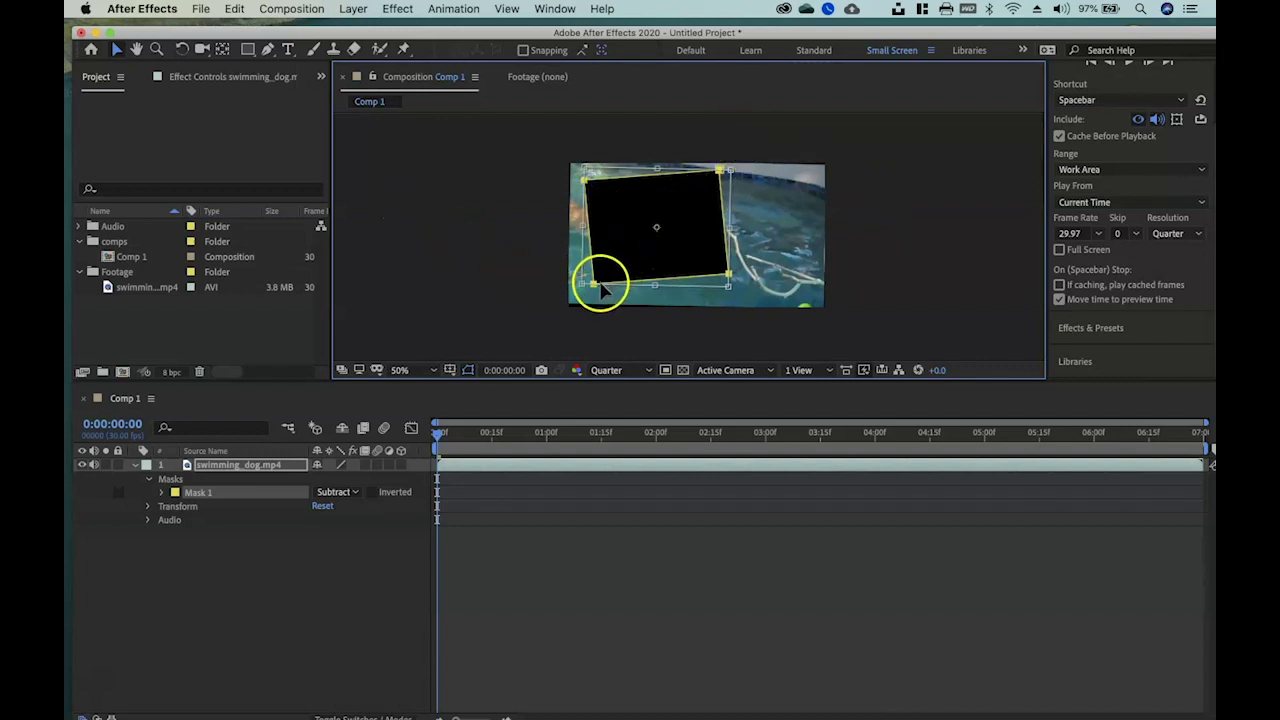
pyautogui.moveTo(578, 288)
pyautogui.mouseDown()
pyautogui.moveTo(567, 294)
pyautogui.moveTo(595, 278)
pyautogui.mouseUp()
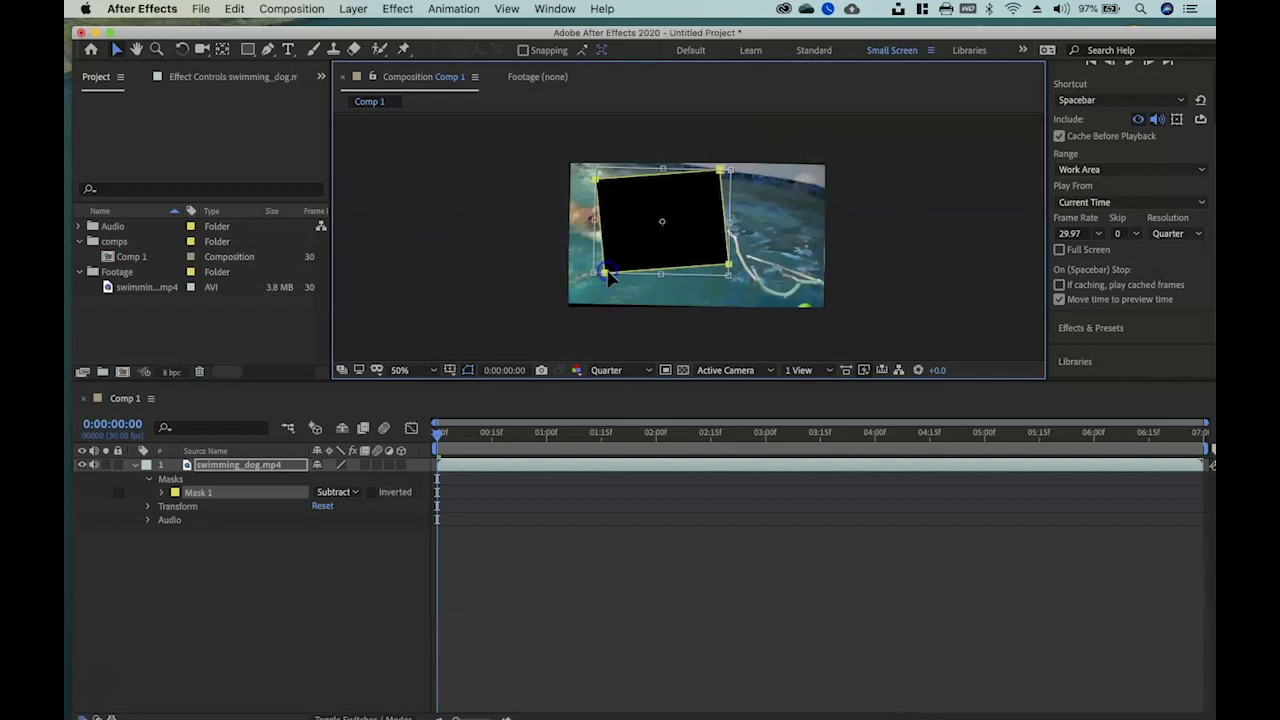
# Move the whole mask to the right.
pyautogui.click(136, 49)
pyautogui.moveTo(591, 189); pyautogui.dragTo(603, 206)
pyautogui.moveTo(649, 244); pyautogui.dragTo(528, 186)
pyautogui.click(396, 175)
pyautogui.click(117, 49)
pyautogui.click(606, 200)
pyautogui.moveTo(606, 210); pyautogui.dragTo(683, 212)
# Rotate the mask clockwise, level it again, then delete Mask 1.
pyautogui.click(700, 177)
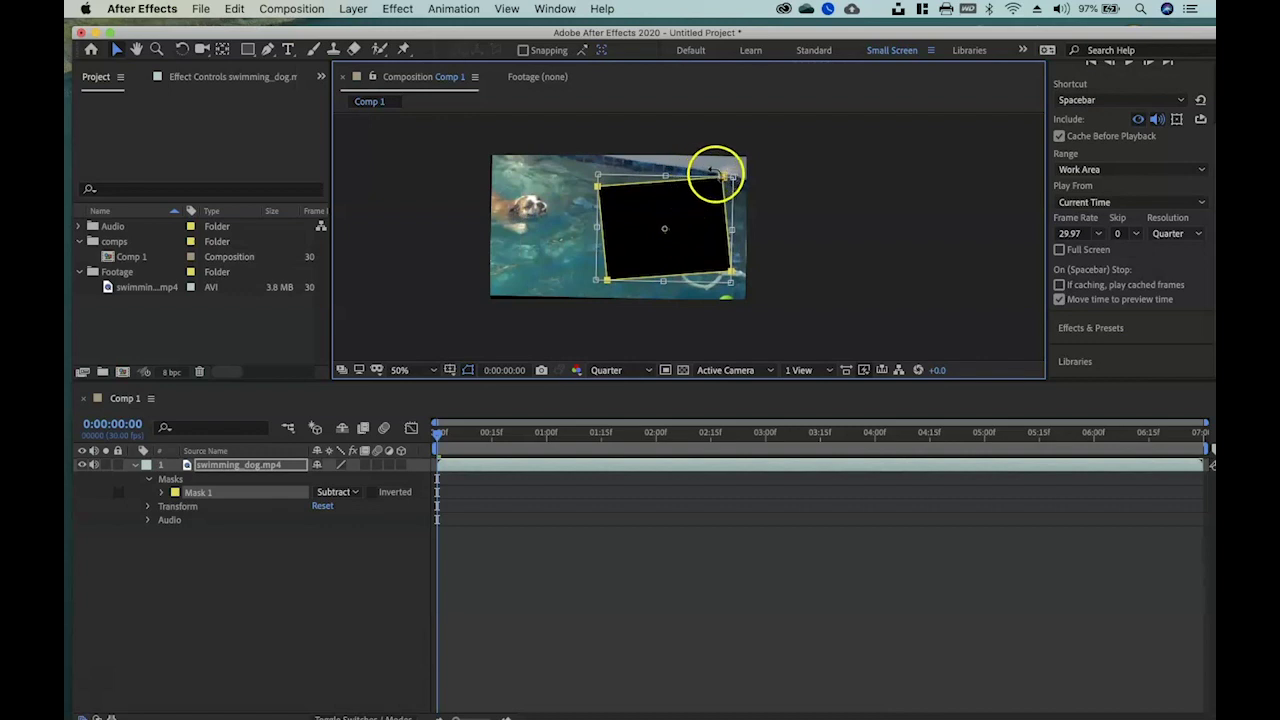
pyautogui.moveTo(714, 172)
pyautogui.mouseDown()
pyautogui.moveTo(728, 190)
pyautogui.moveTo(732, 180)
pyautogui.mouseUp()
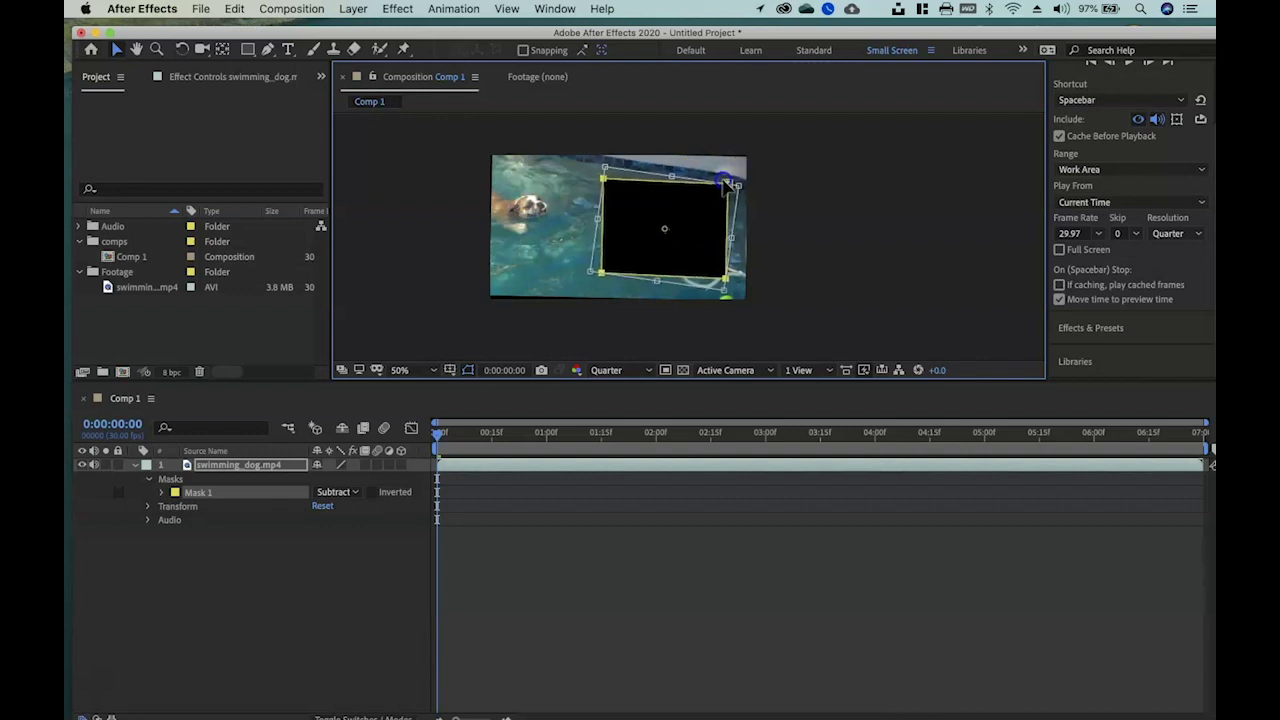
pyautogui.click(700, 255)
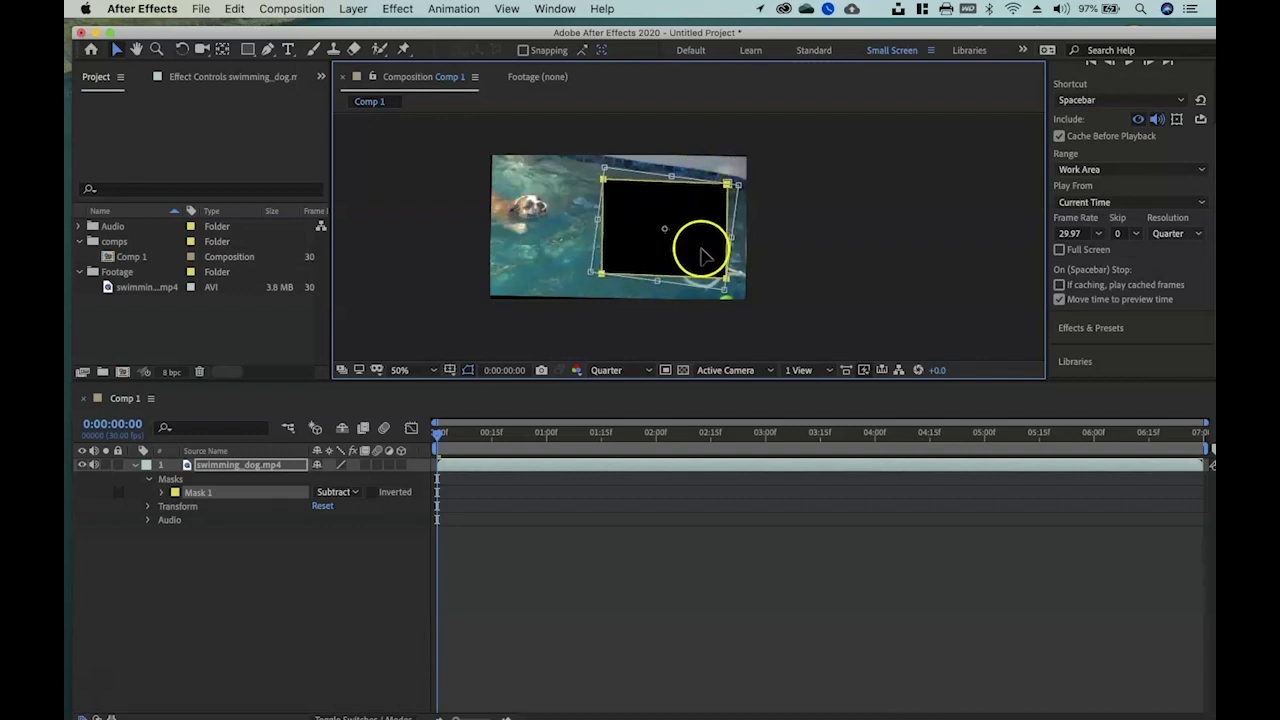
pyautogui.press('Delete')
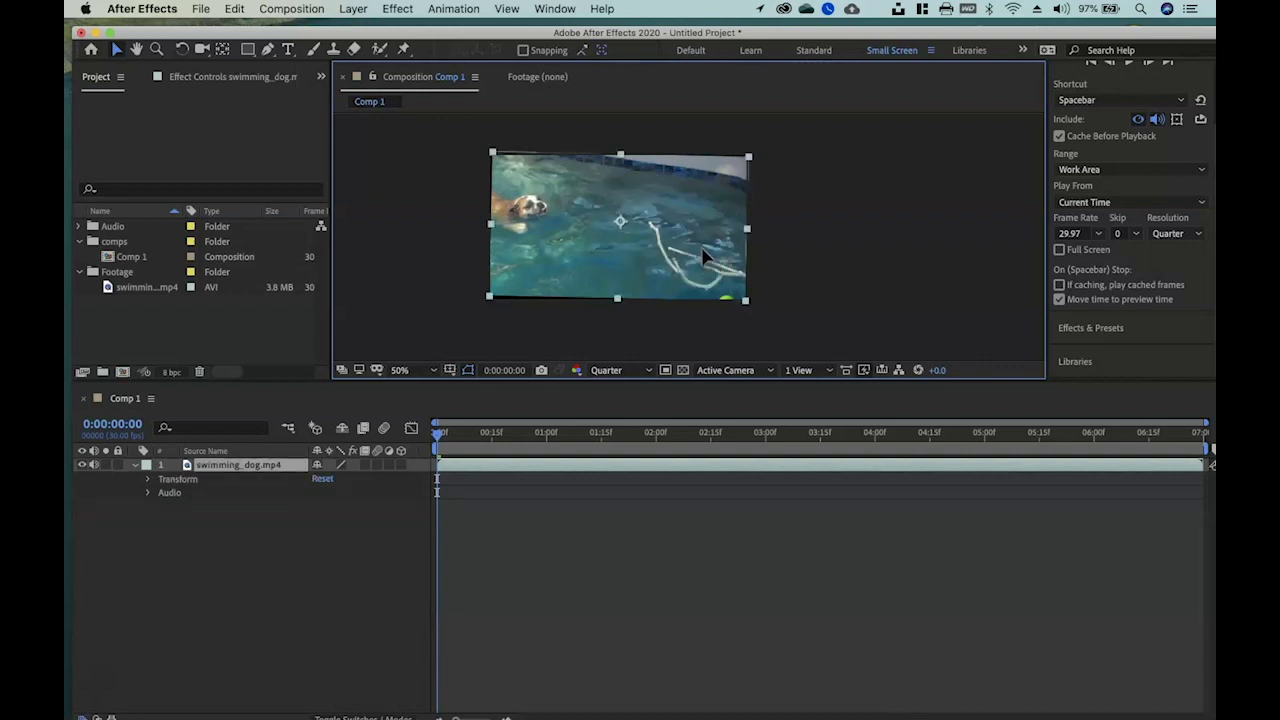
pyautogui.click(249, 50)
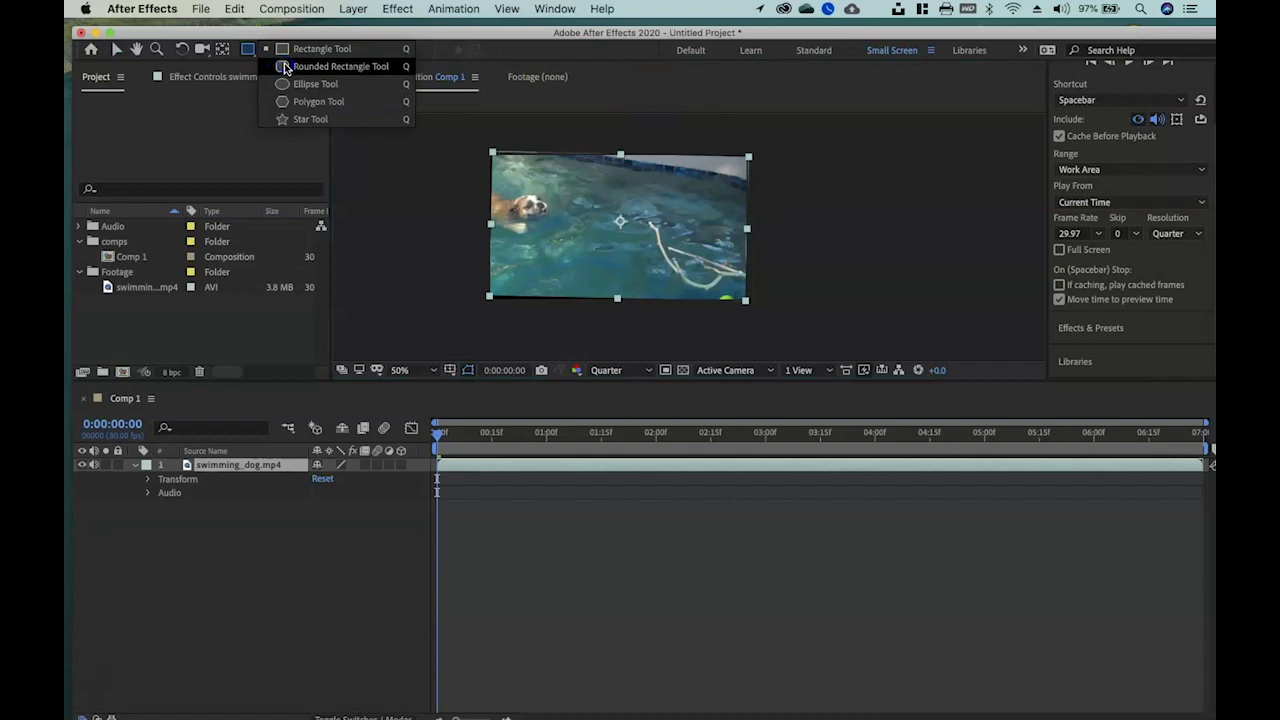
pyautogui.click(285, 66)
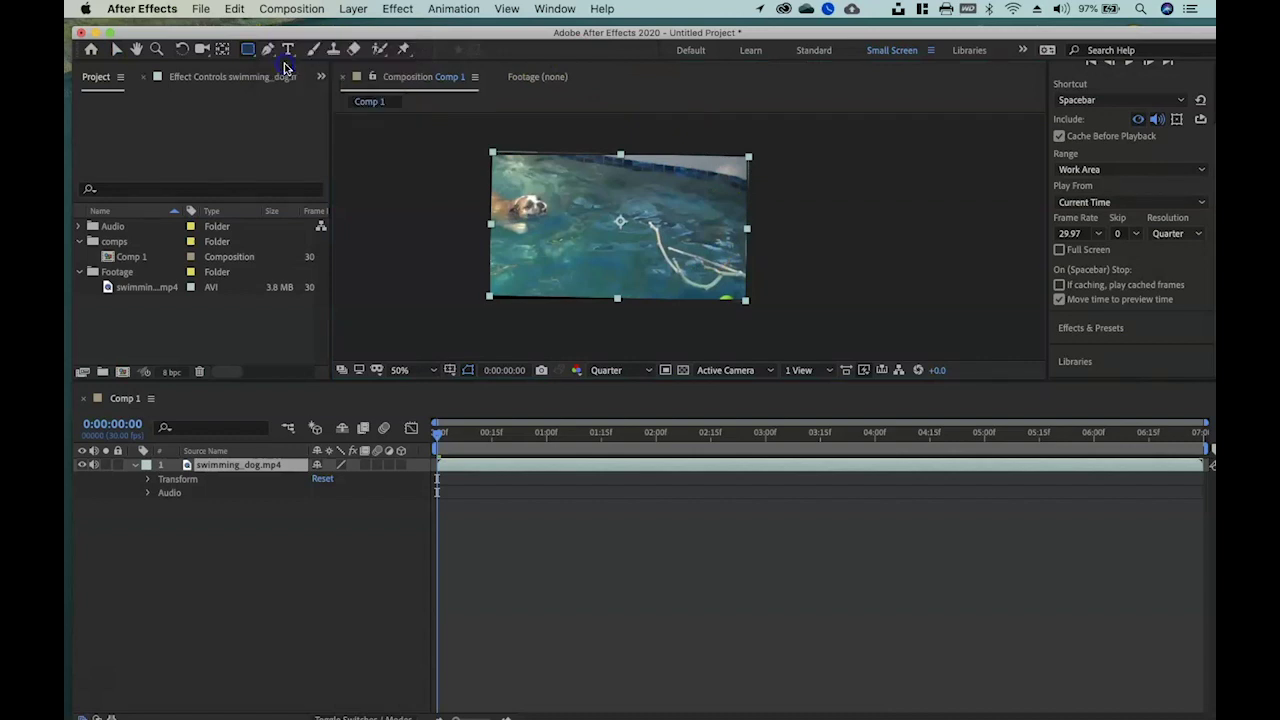
pyautogui.click(250, 50)
pyautogui.click(280, 50)
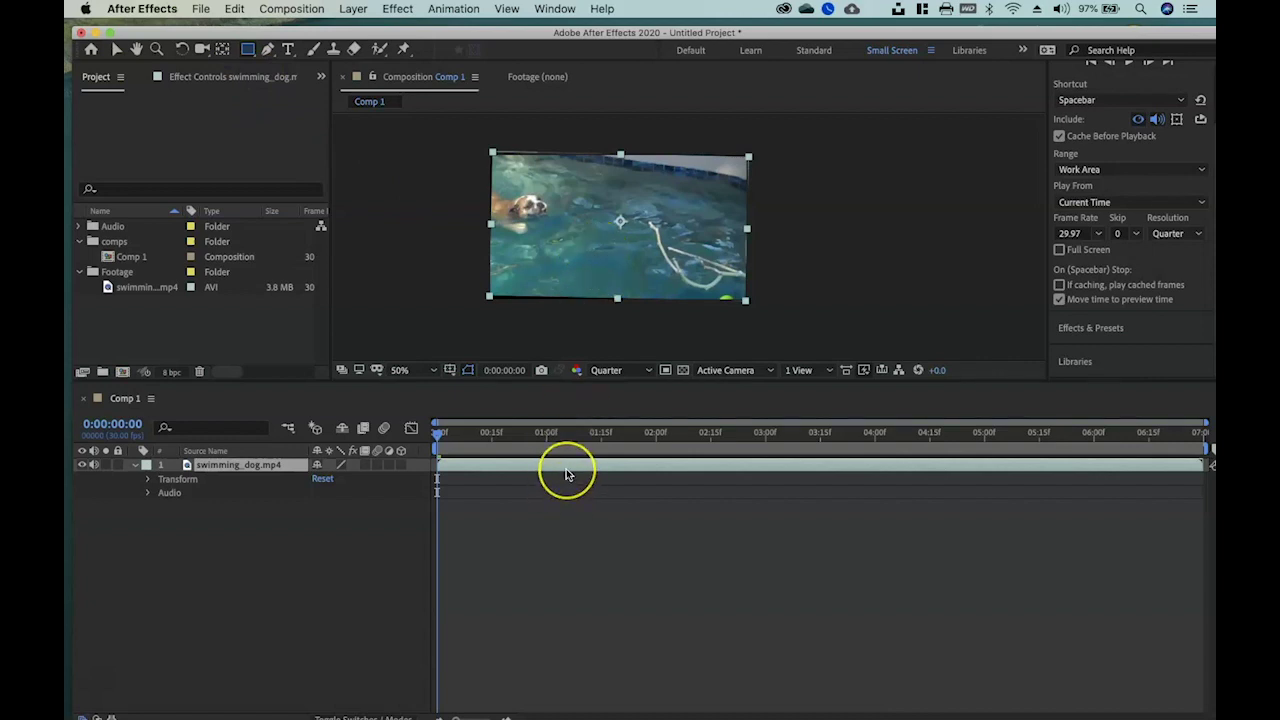
pyautogui.click(566, 534)
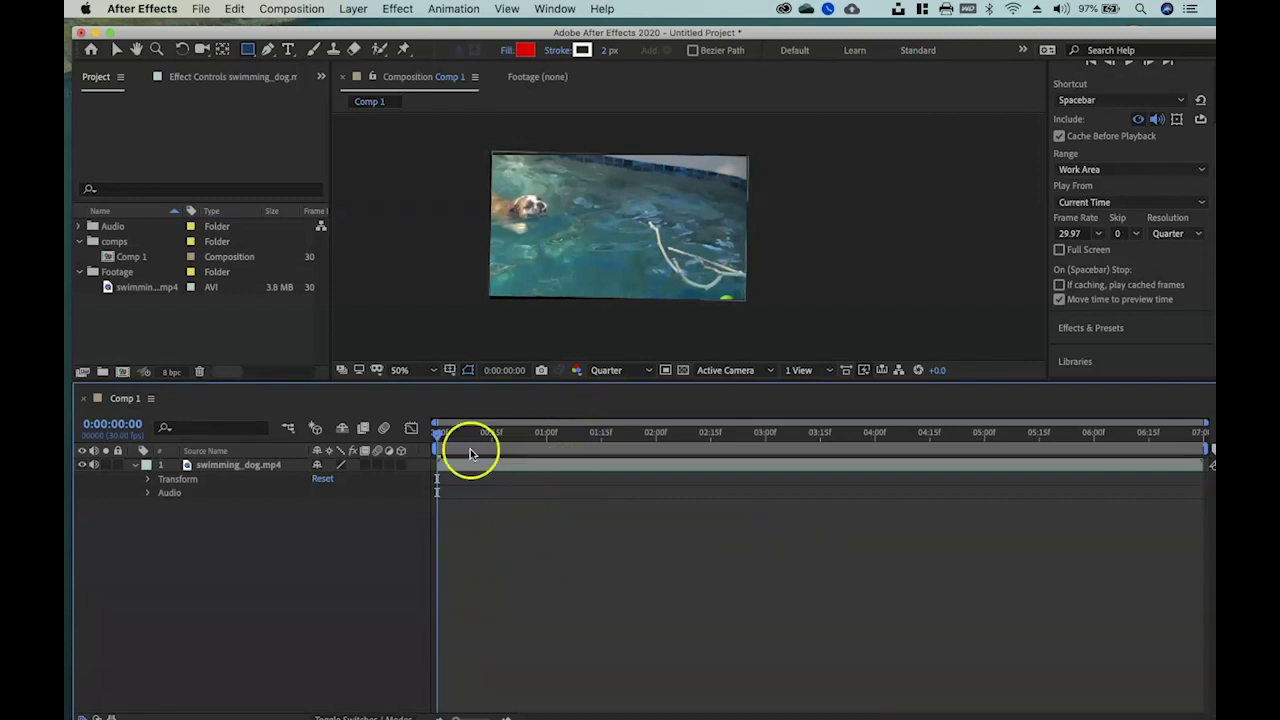
pyautogui.click(246, 52)
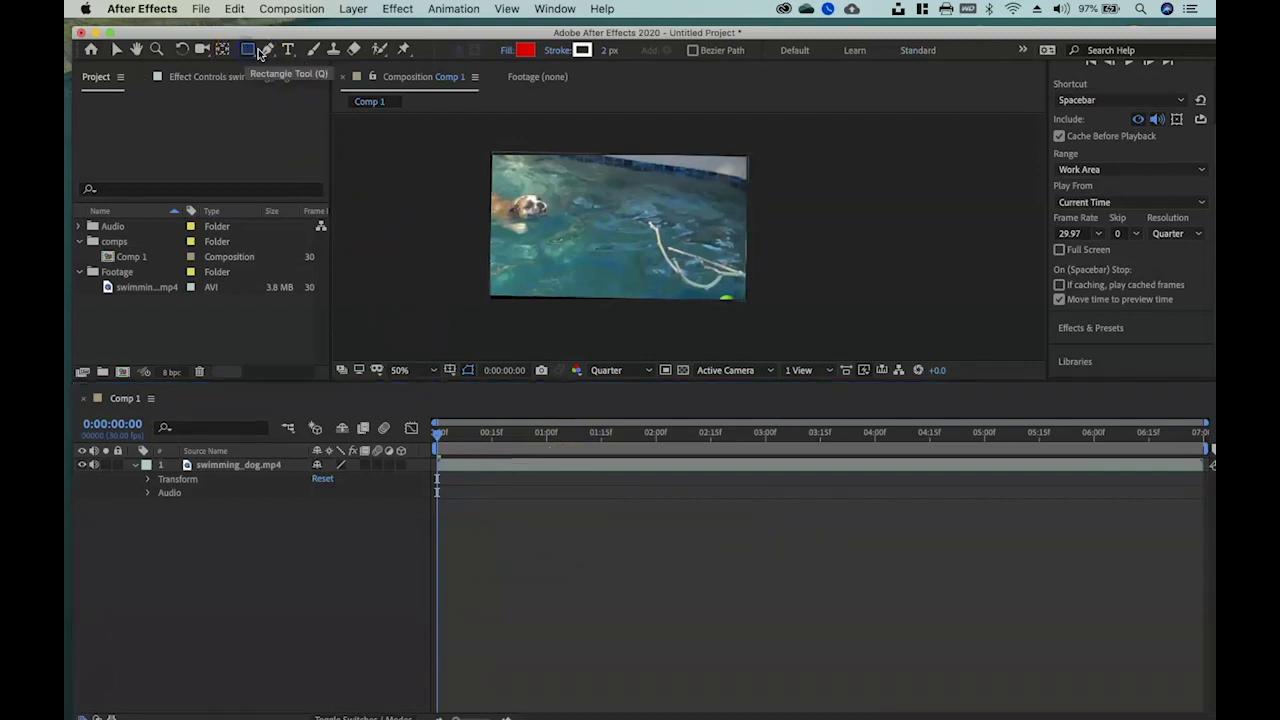
pyautogui.moveTo(331, 33); pyautogui.dragTo(329, 62)
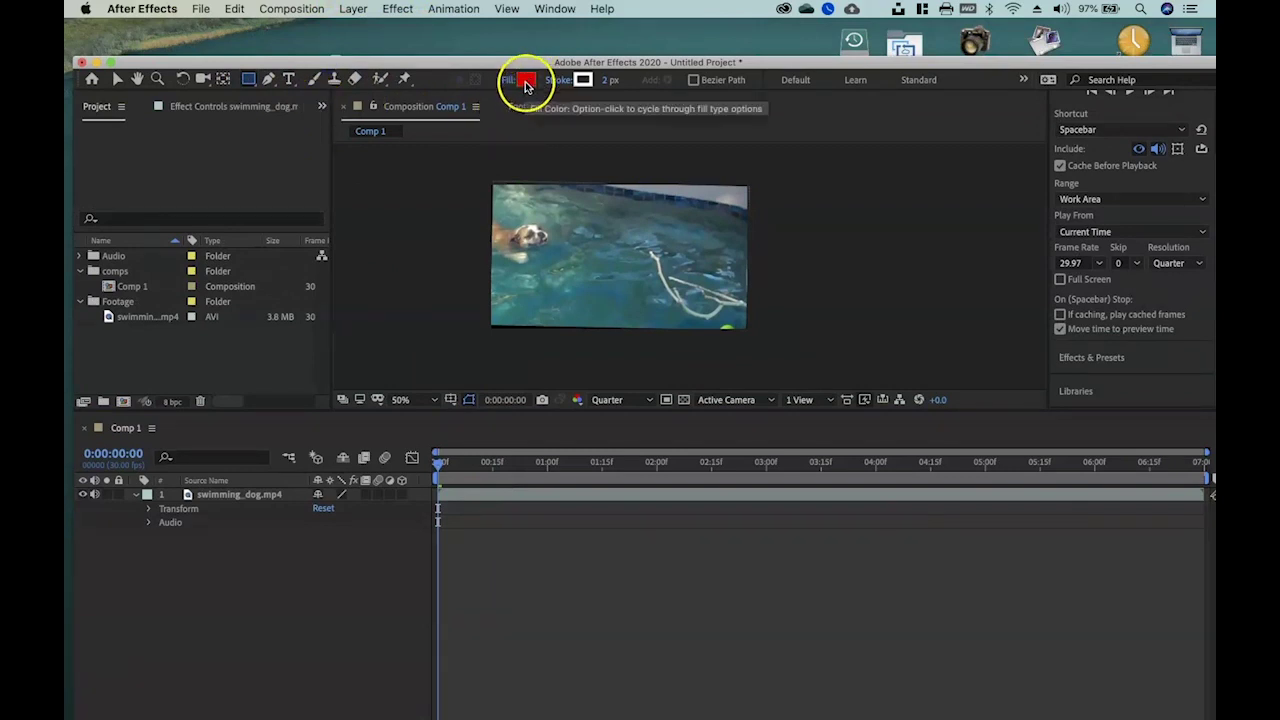
pyautogui.moveTo(604, 202); pyautogui.dragTo(719, 256)
pyautogui.click(742, 387)
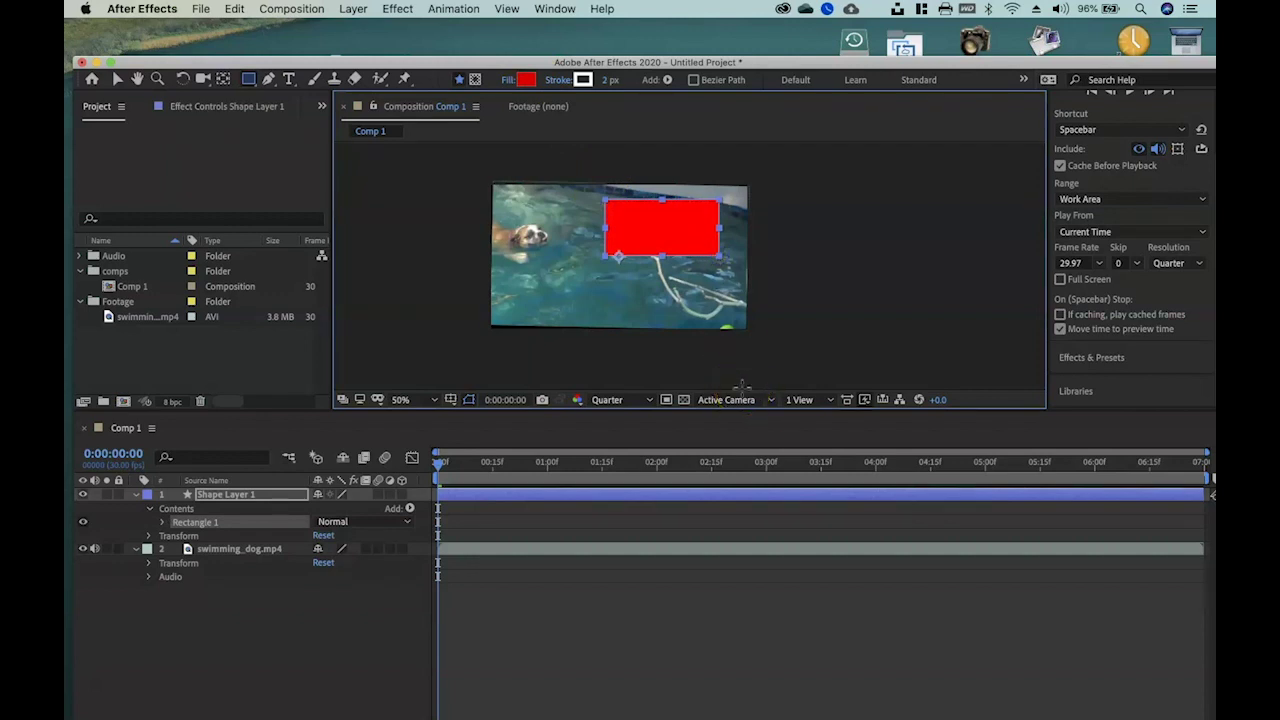
pyautogui.click(240, 516)
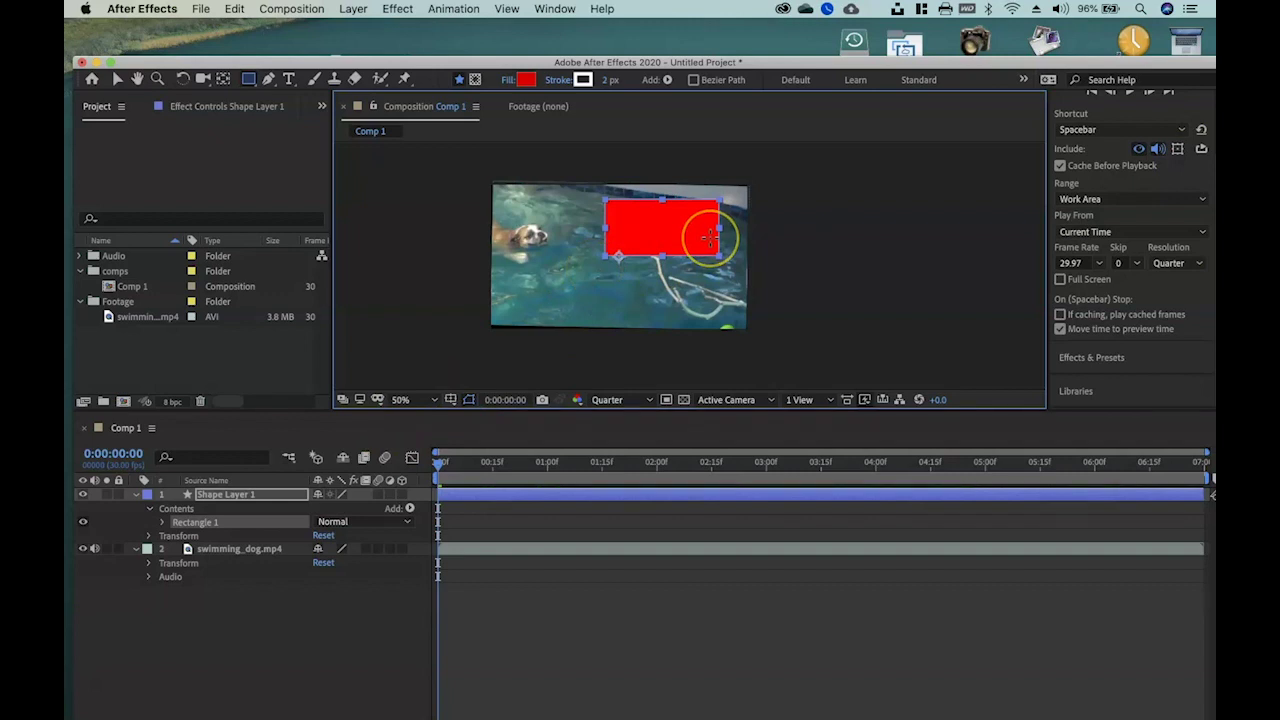
pyautogui.press('Delete')
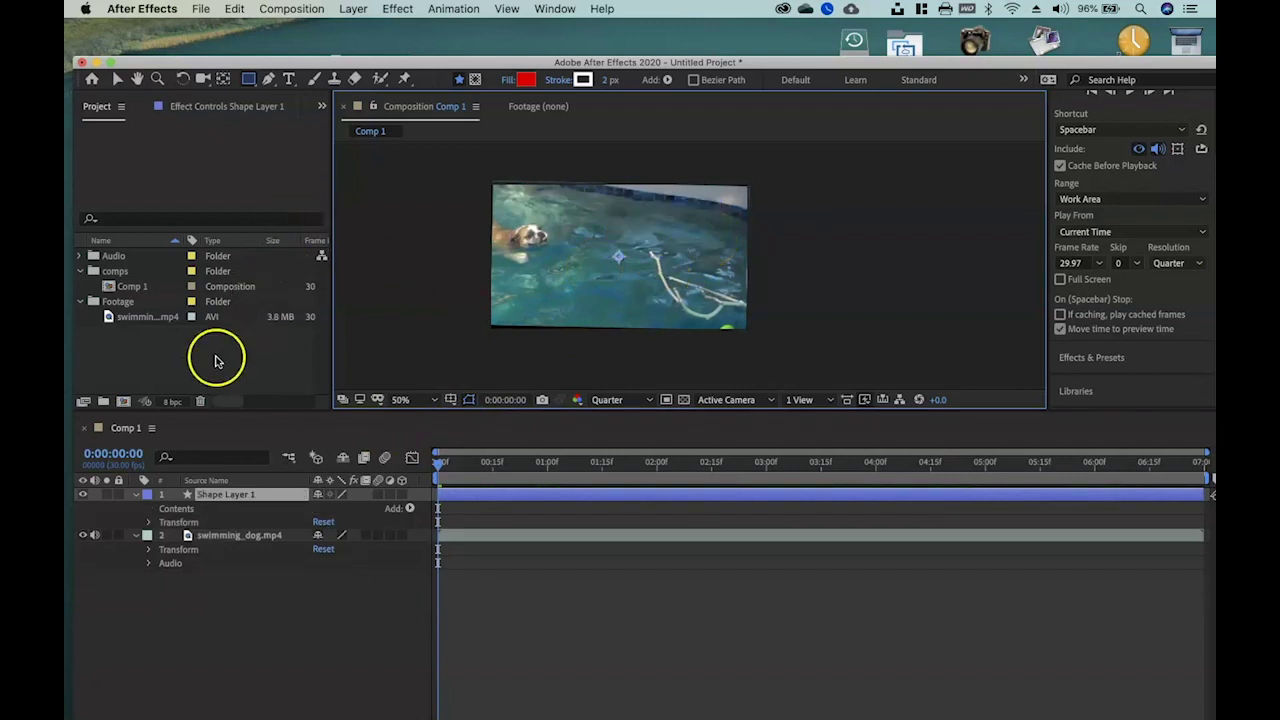
pyautogui.click(459, 500)
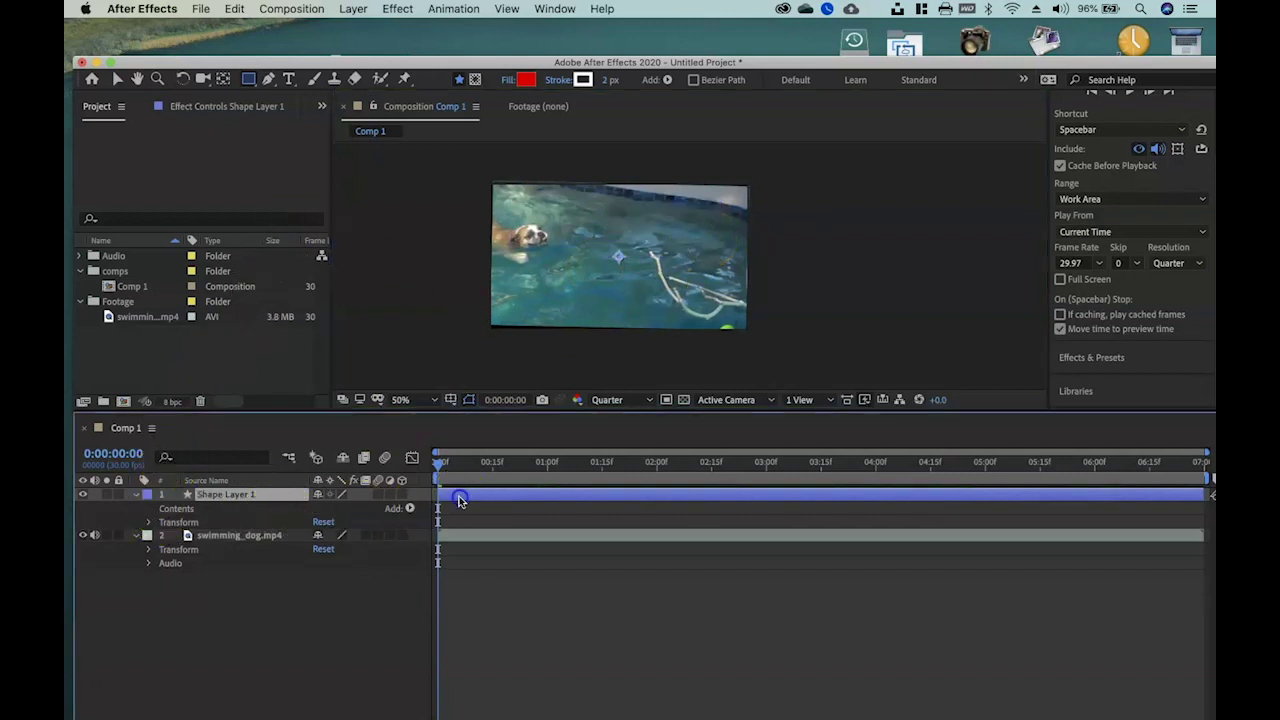
pyautogui.press('Delete')
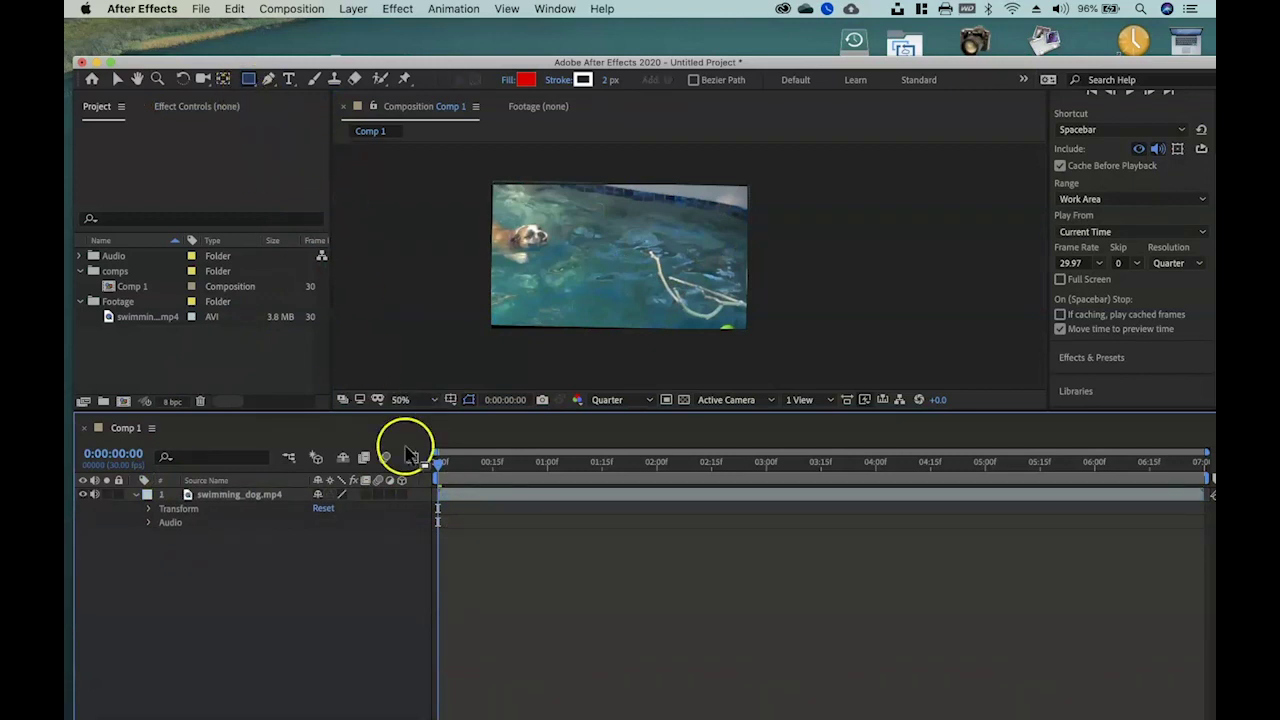
pyautogui.click(472, 494)
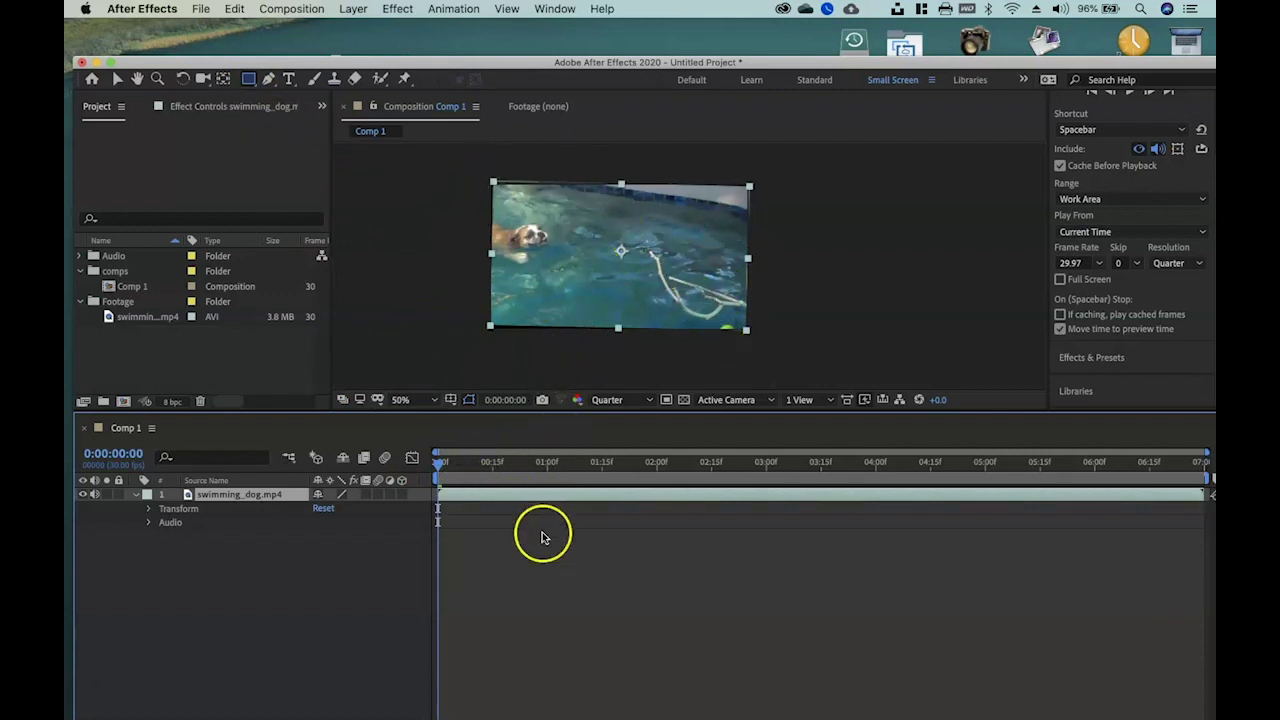
# With no layer selected, set the shape fill colour to near-white F6F0F0.
pyautogui.click(548, 582)
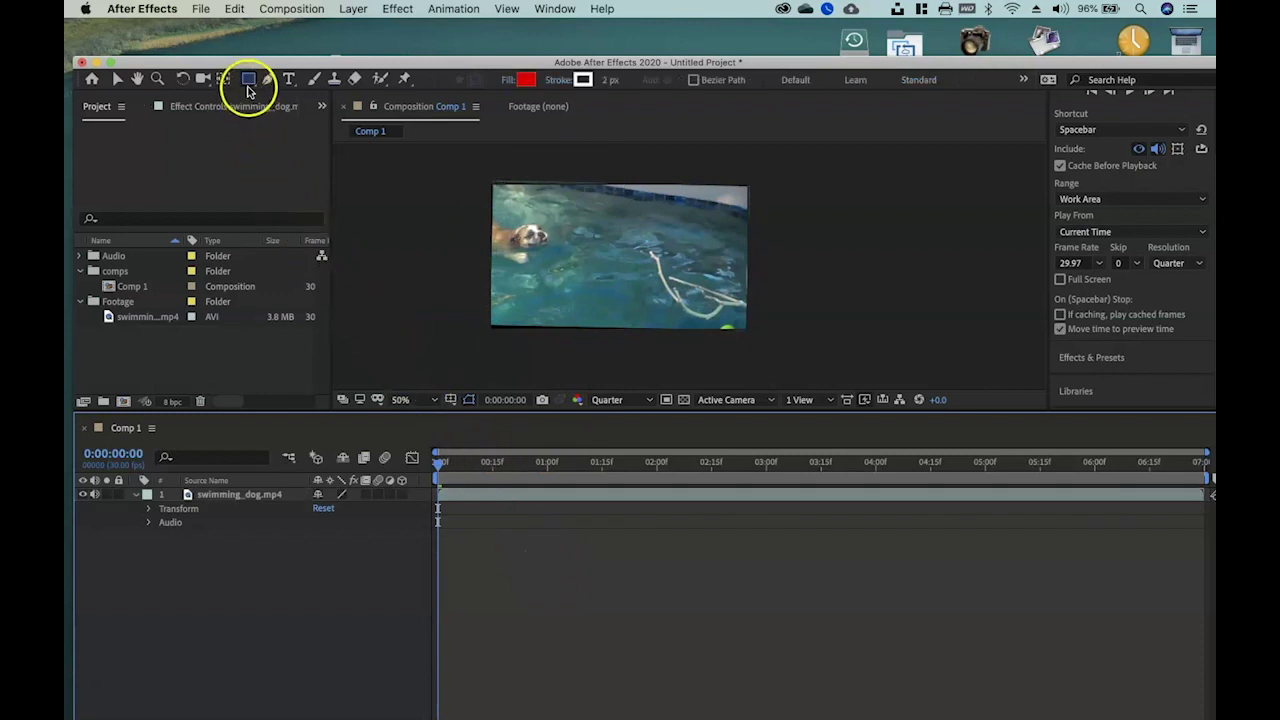
pyautogui.click(523, 78)
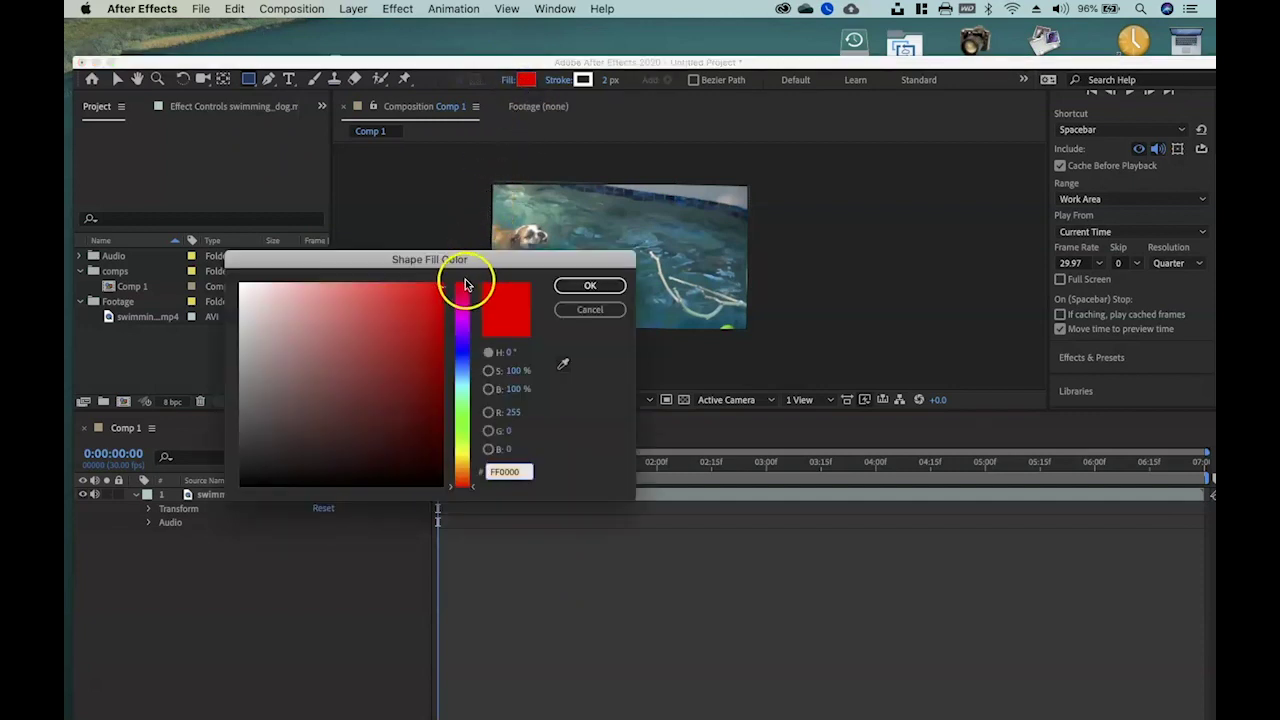
pyautogui.click(245, 289)
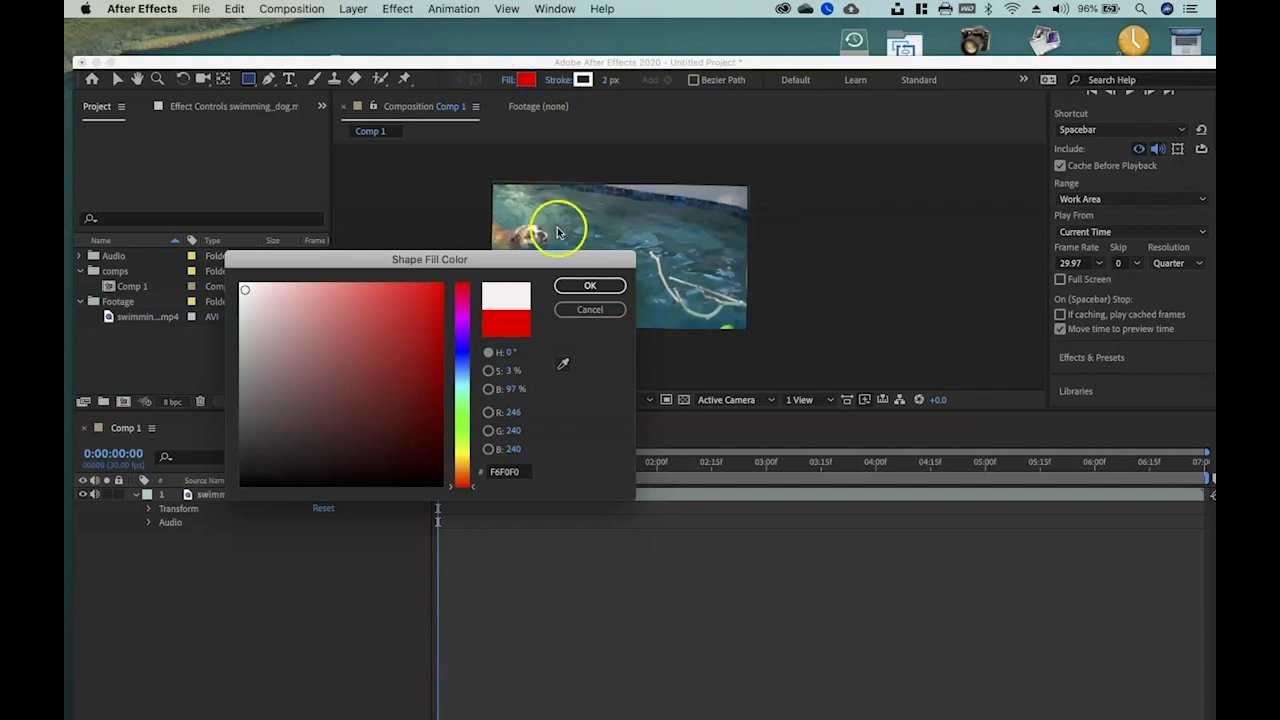
pyautogui.click(592, 286)
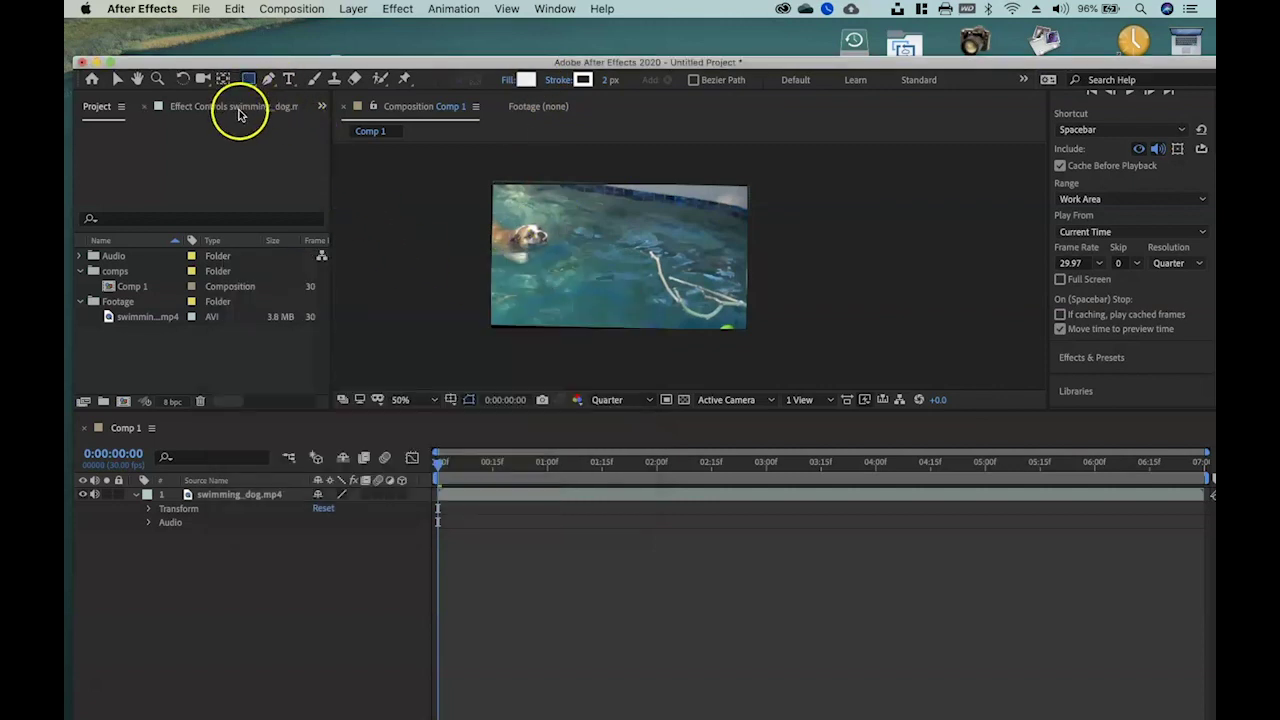
# Draw a white rectangle bar and move it to the clip's lower-left edge.
pyautogui.moveTo(478, 282); pyautogui.dragTo(627, 306)
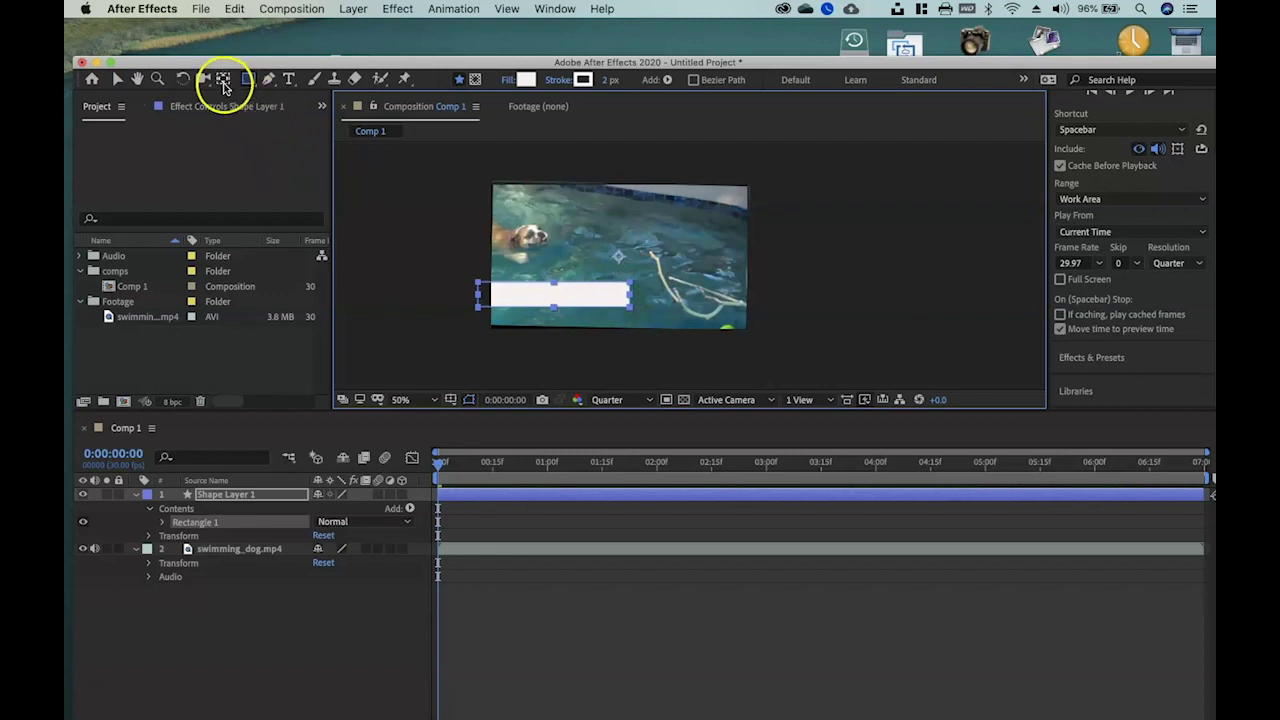
pyautogui.click(123, 82)
pyautogui.moveTo(586, 300); pyautogui.dragTo(648, 322)
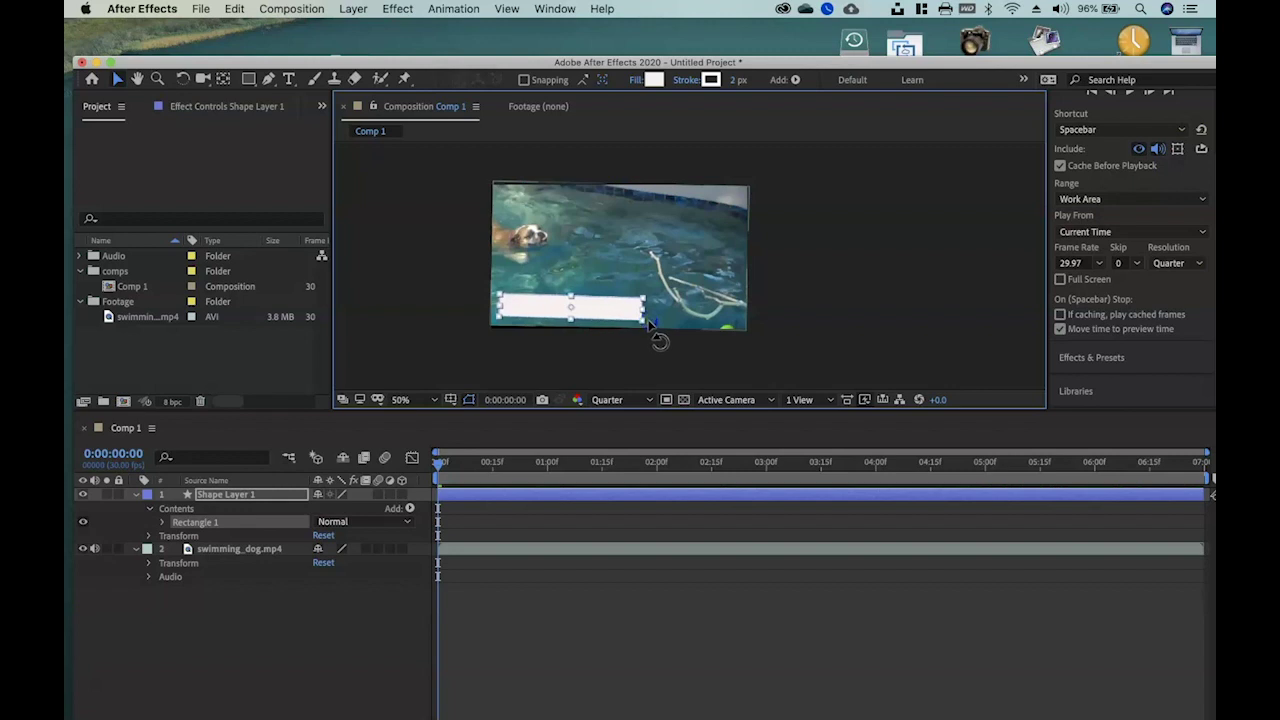
pyautogui.moveTo(513, 326)
pyautogui.mouseDown()
pyautogui.moveTo(457, 297)
pyautogui.moveTo(428, 247)
pyautogui.mouseUp()
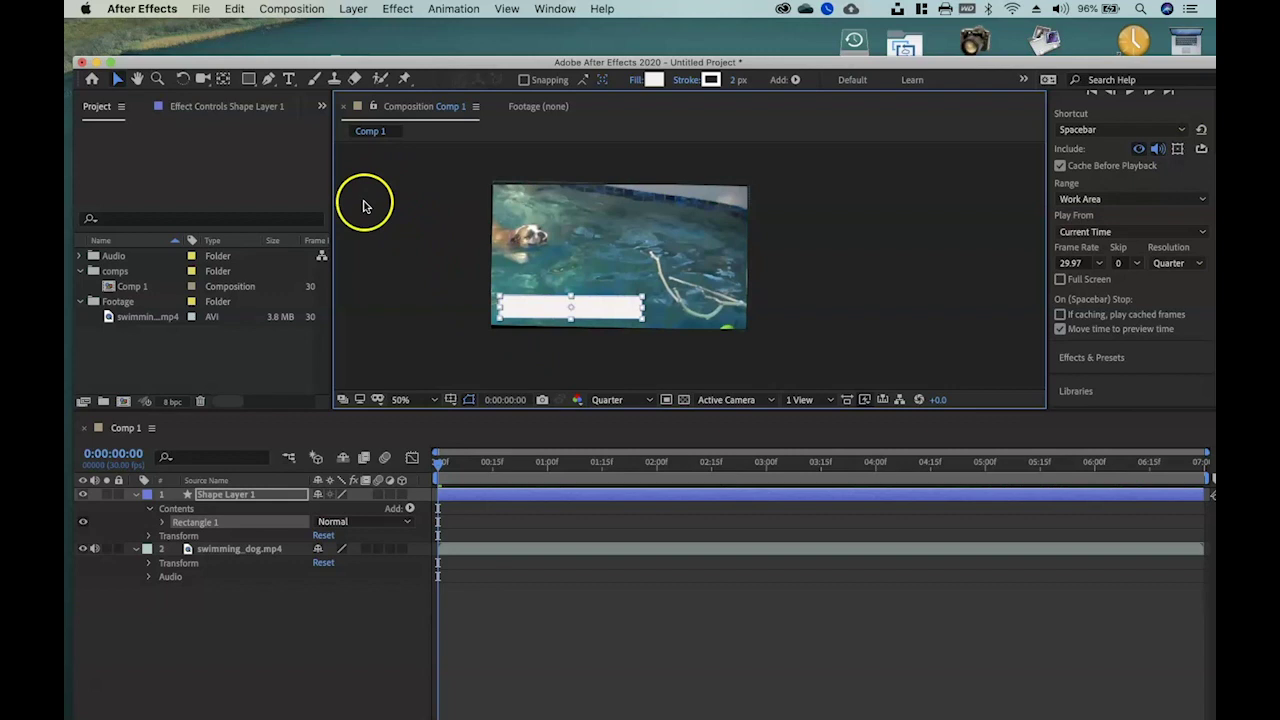
pyautogui.click(269, 80)
pyautogui.click(235, 584)
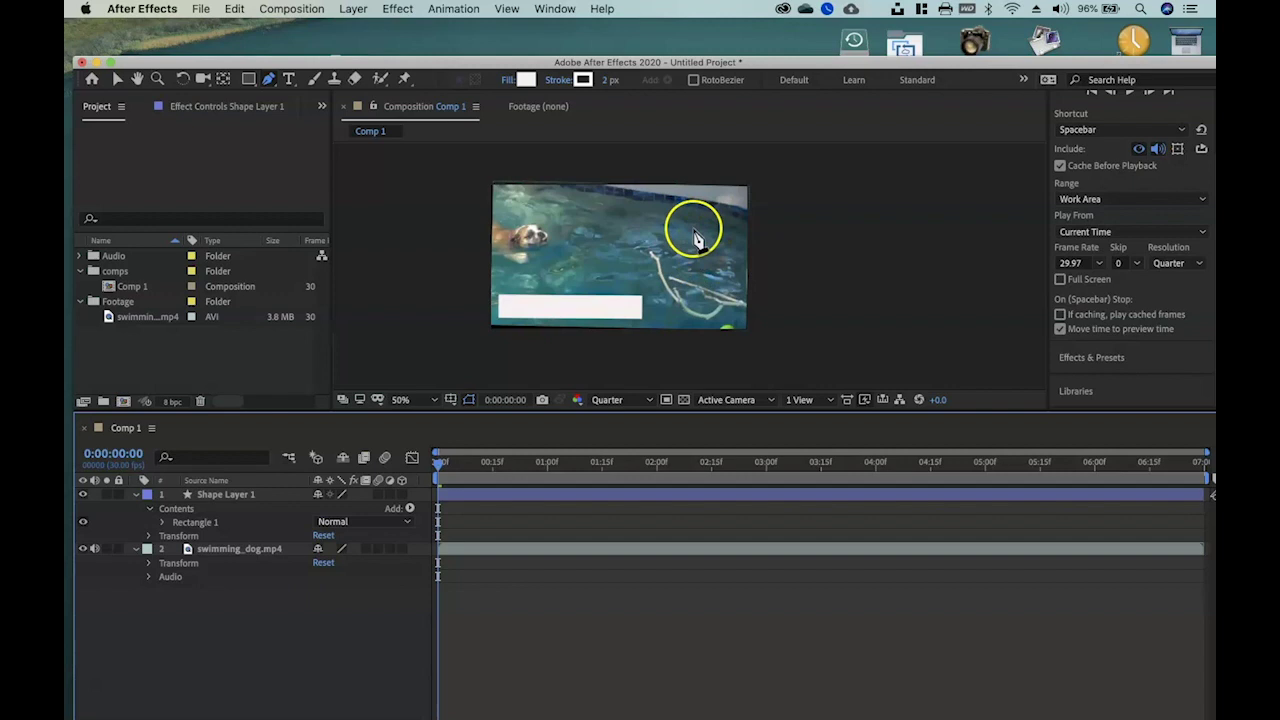
# Draw a closed five-point white polygon over the upper part of the clip.
pyautogui.click(620, 212)
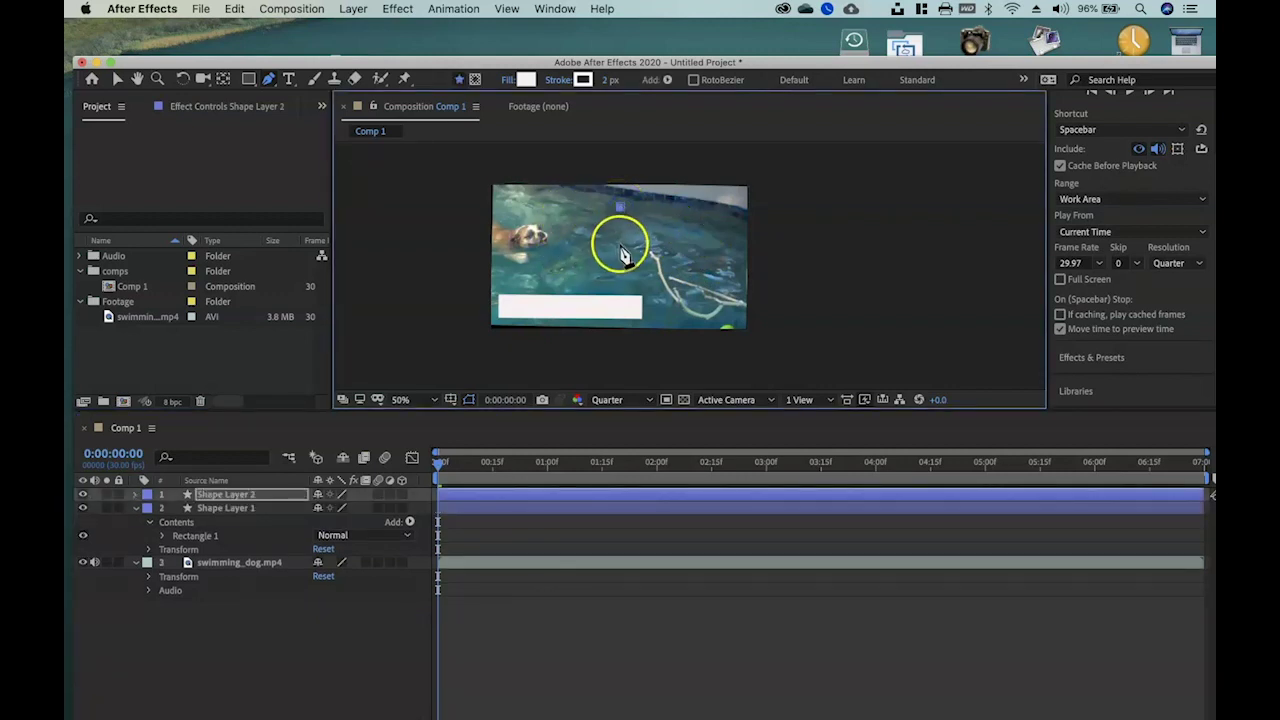
pyautogui.click(625, 247)
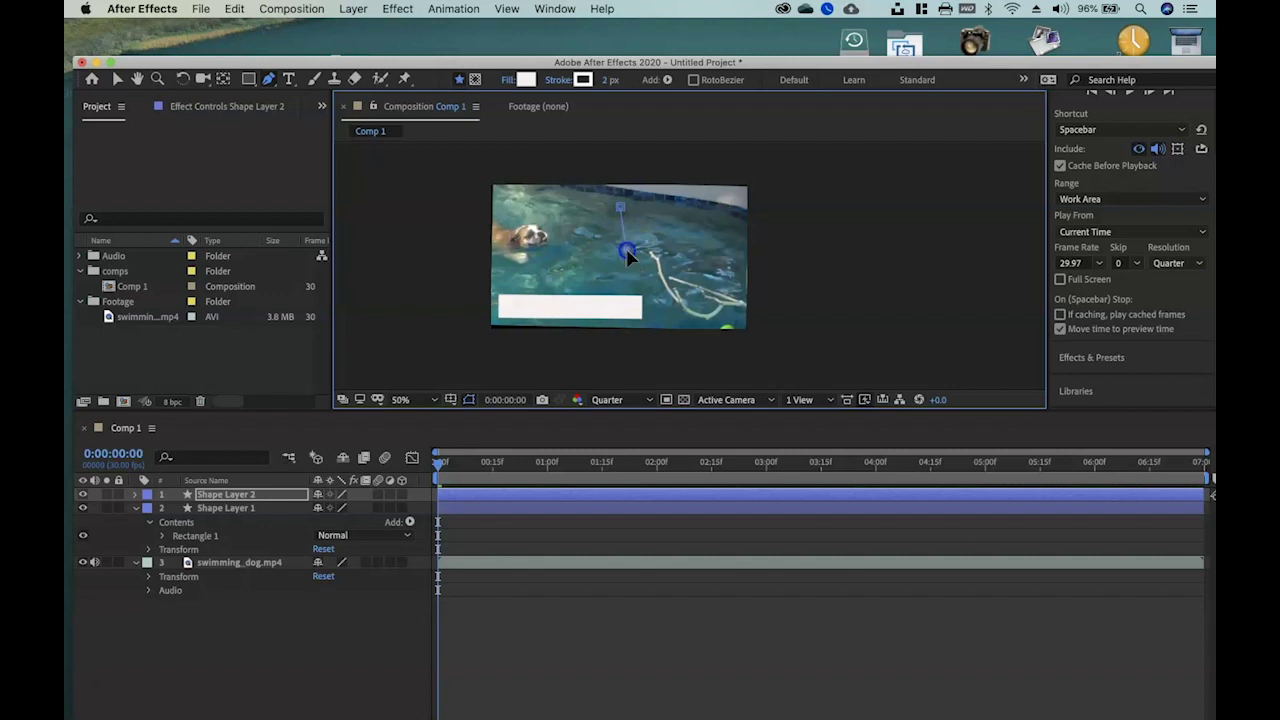
pyautogui.click(675, 231)
pyautogui.click(718, 253)
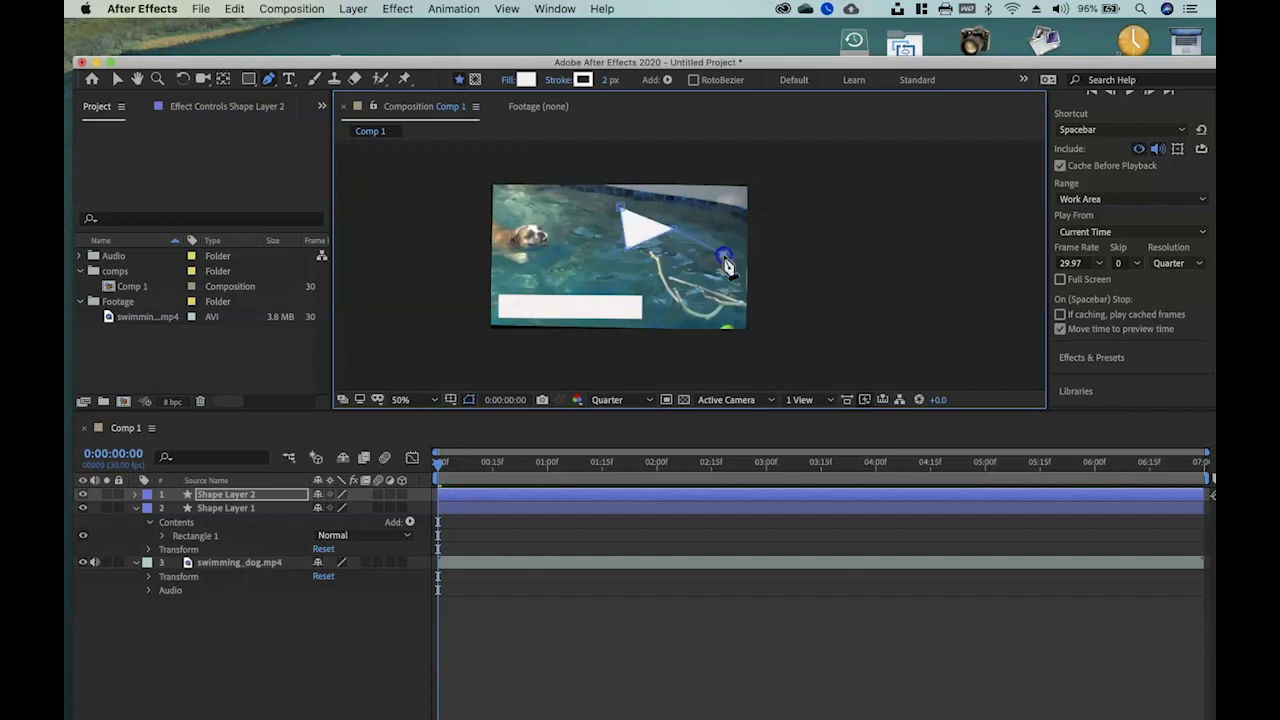
pyautogui.click(688, 212)
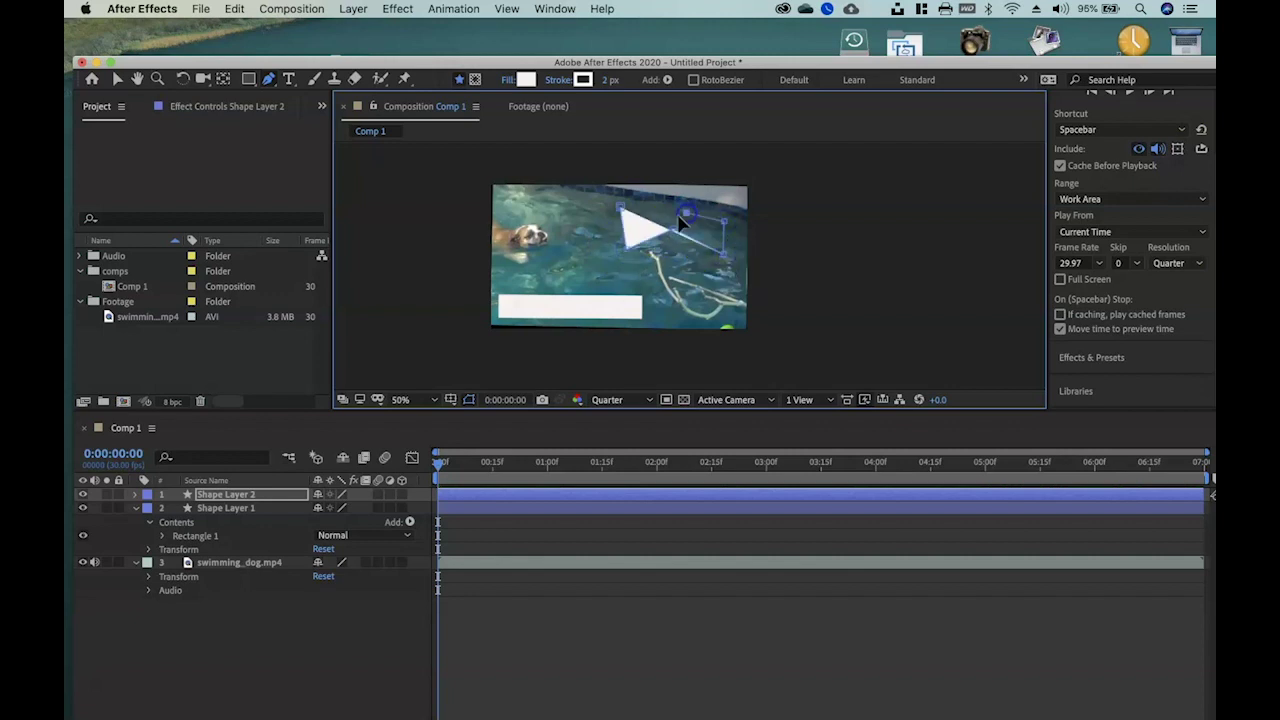
pyautogui.click(622, 209)
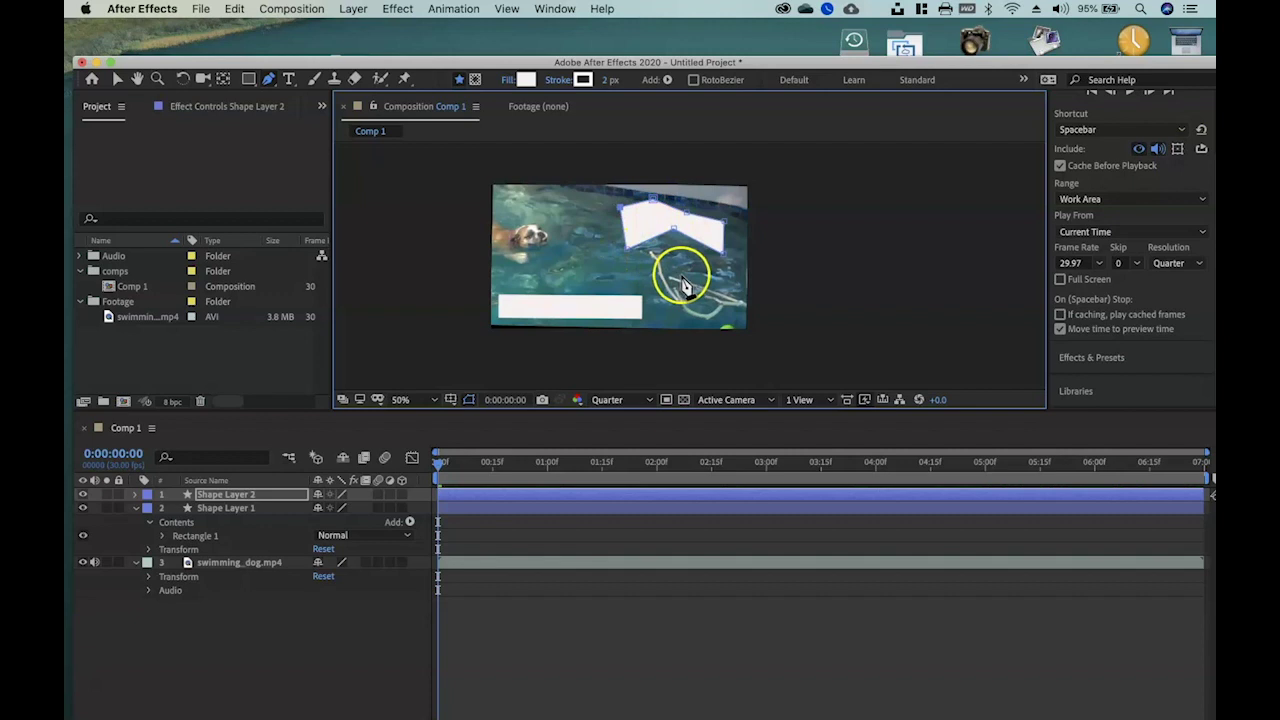
# Reshape the polygon by adding bottom-edge points and dragging its vertices.
pyautogui.moveTo(672, 244); pyautogui.dragTo(673, 225)
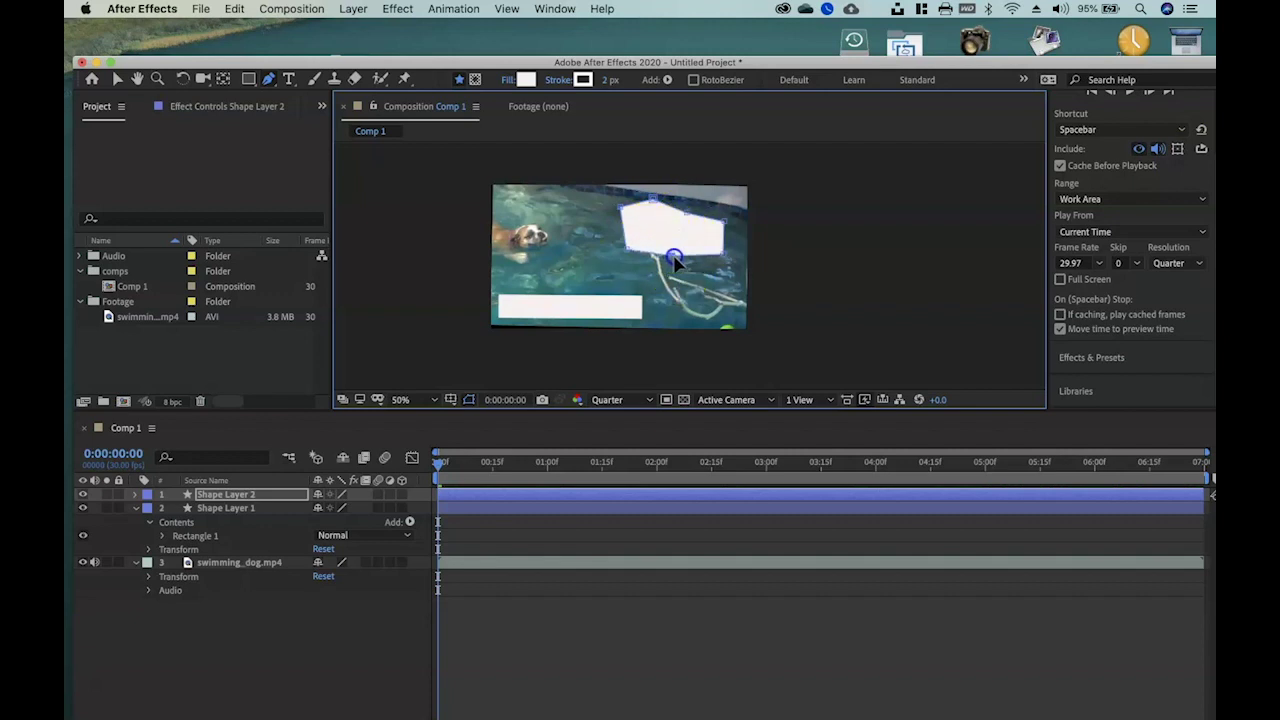
pyautogui.moveTo(686, 214); pyautogui.dragTo(691, 202)
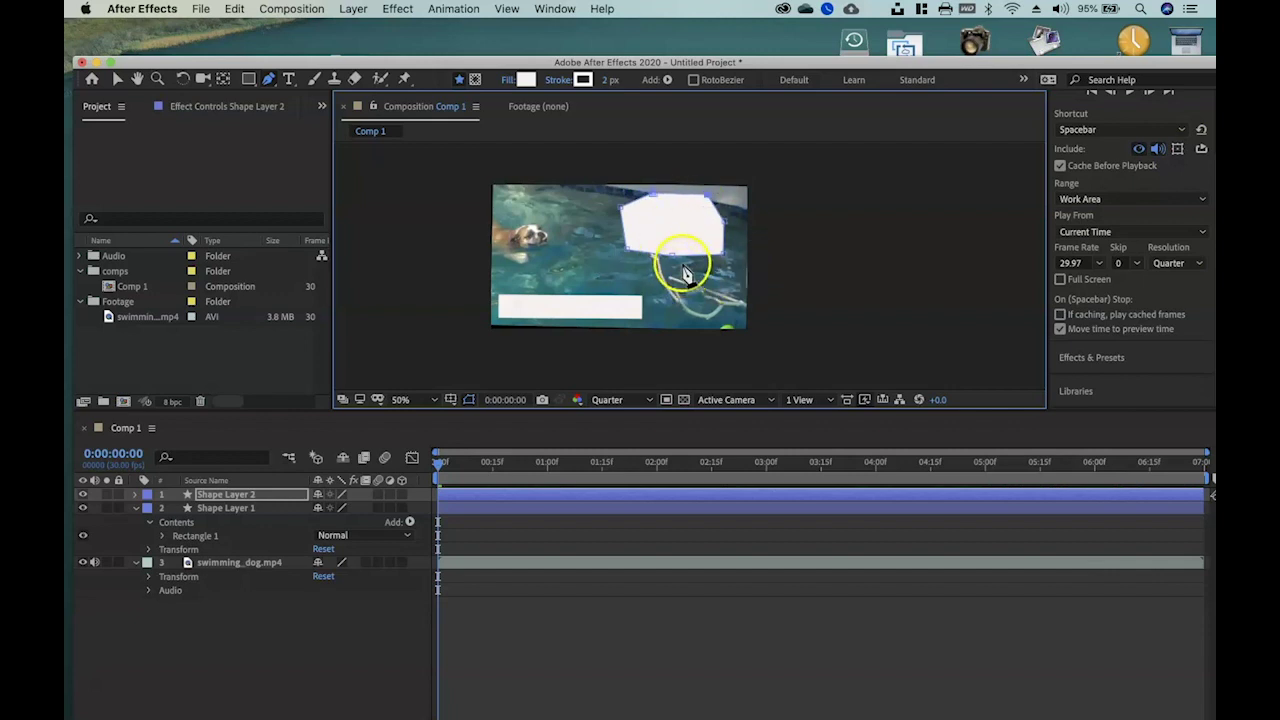
pyautogui.moveTo(673, 266); pyautogui.dragTo(676, 240)
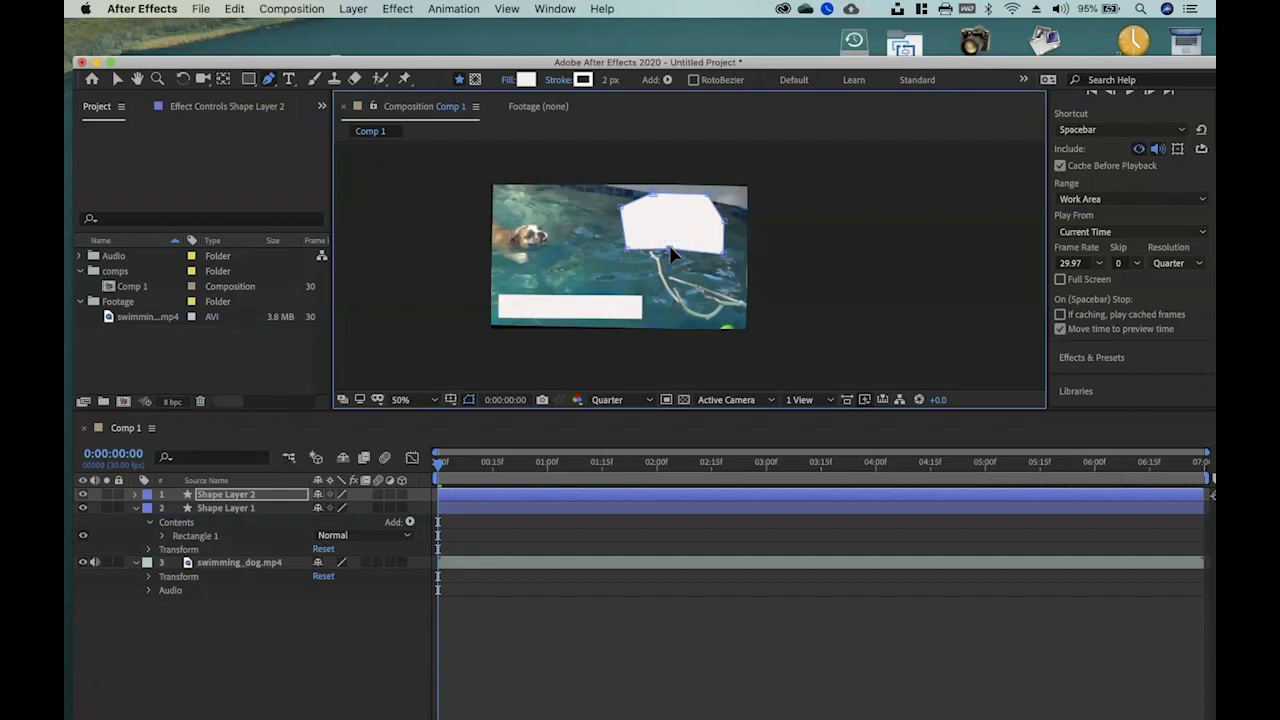
pyautogui.click(670, 246)
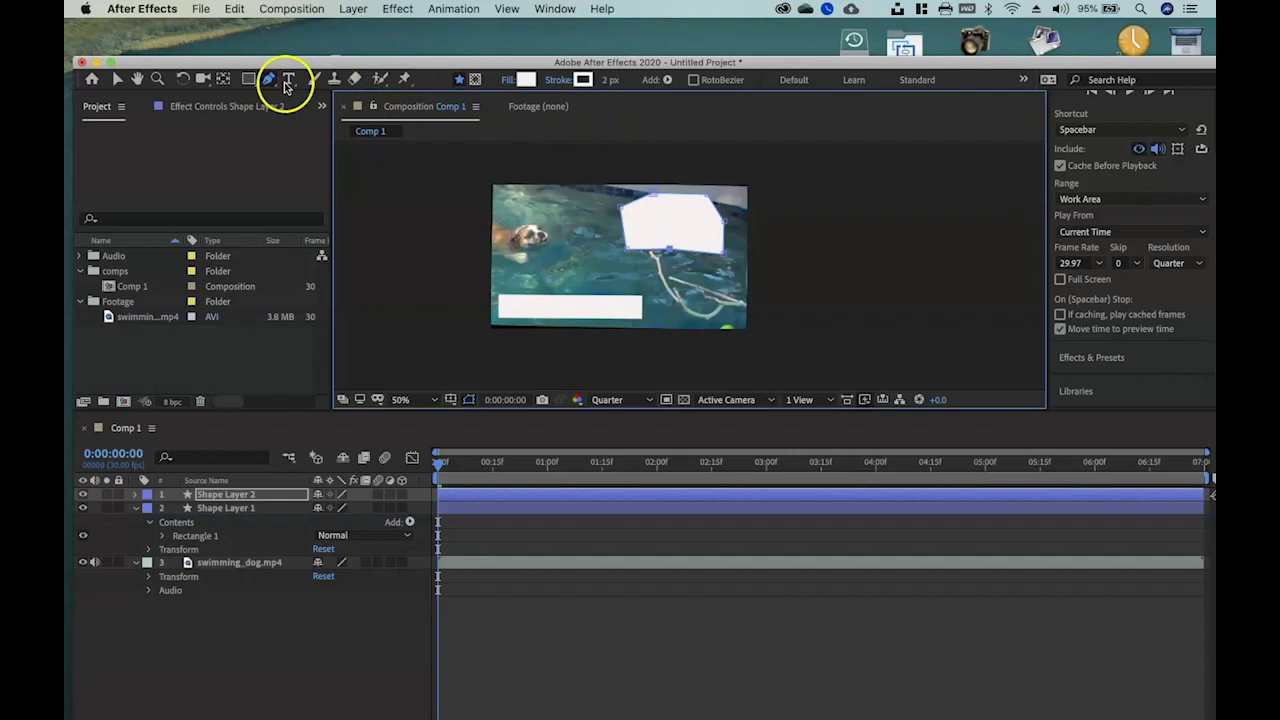
# Select the extra white freeform shape and delete it.
pyautogui.click(116, 79)
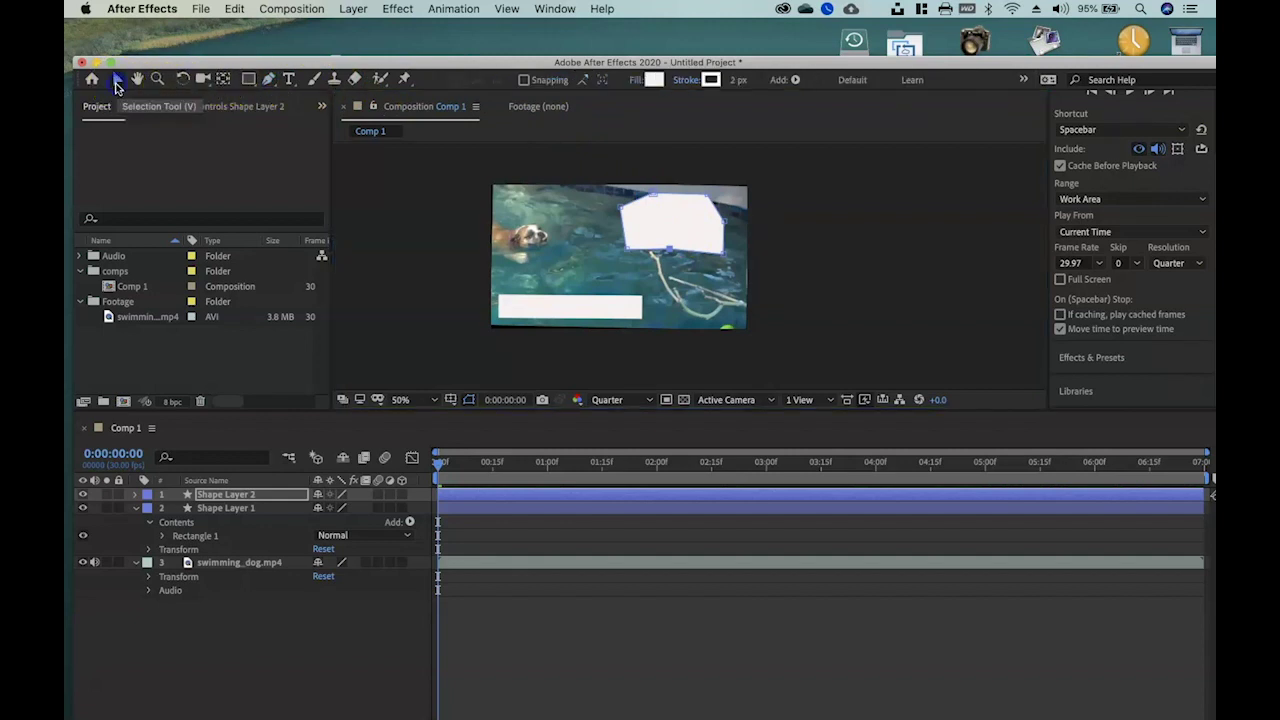
pyautogui.click(673, 218)
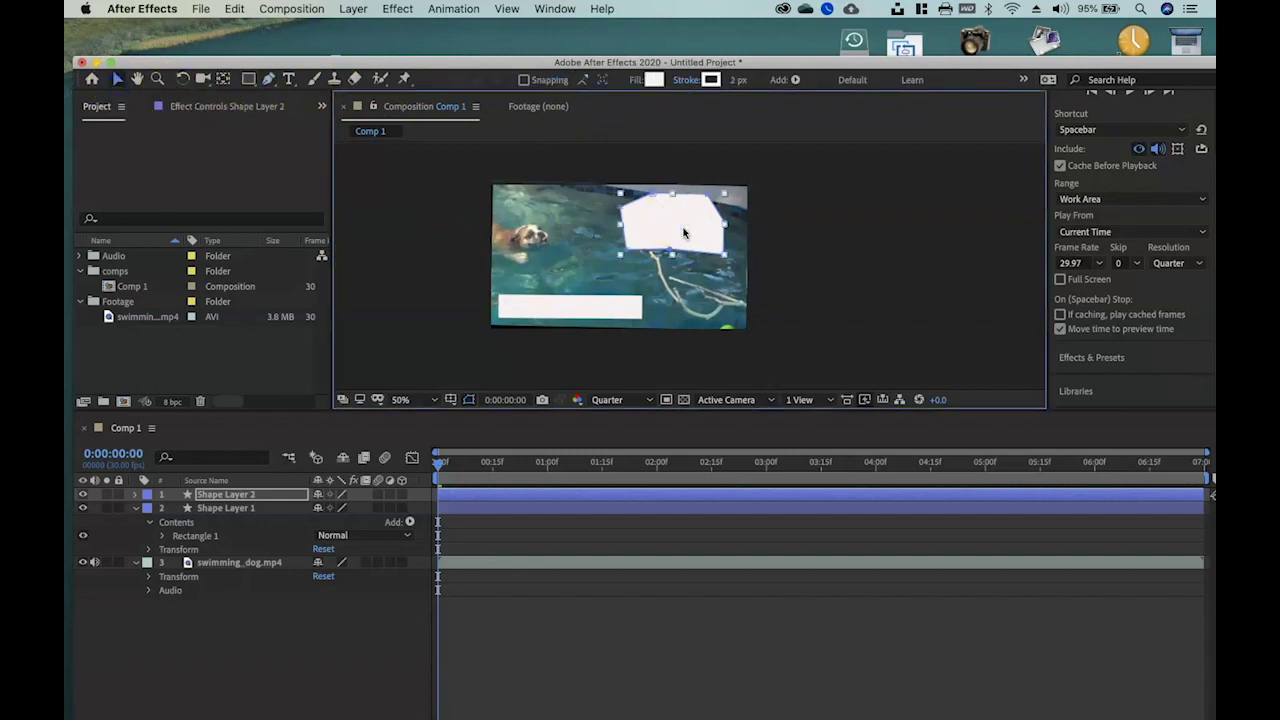
pyautogui.press('Delete')
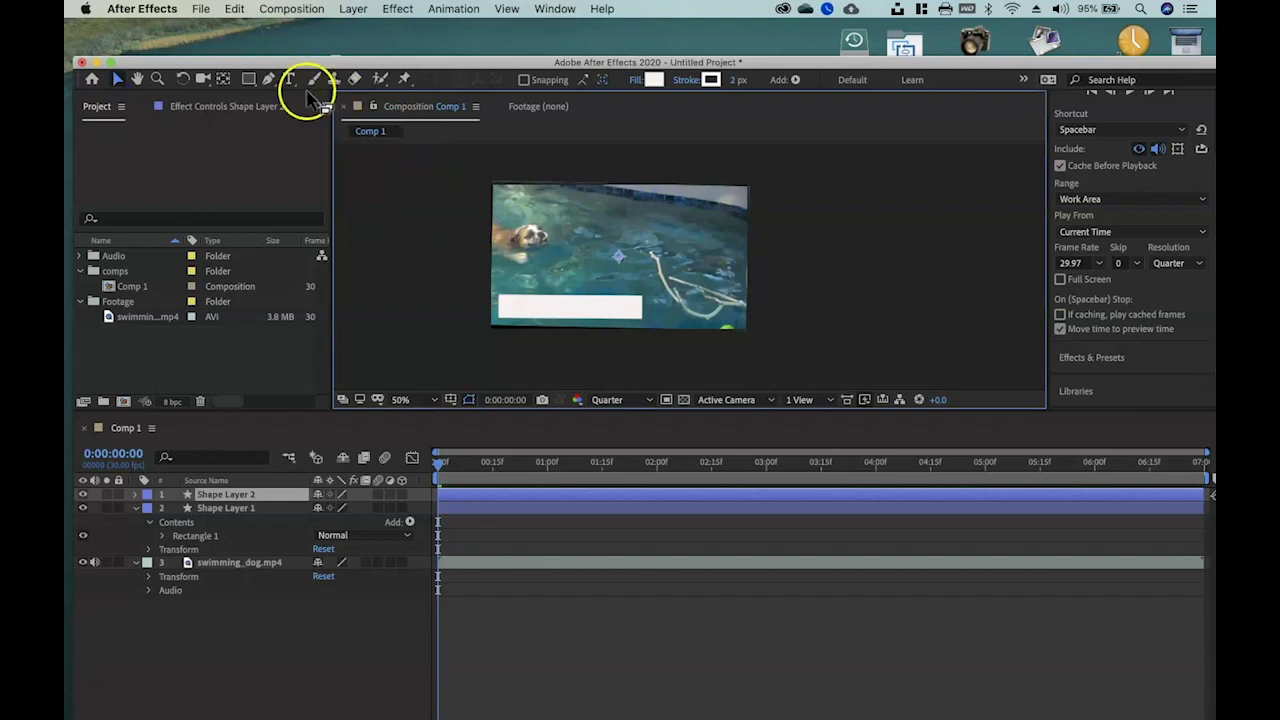
# Type the title 'Doggo in the pool' on the white bar and select it all.
pyautogui.click(290, 79)
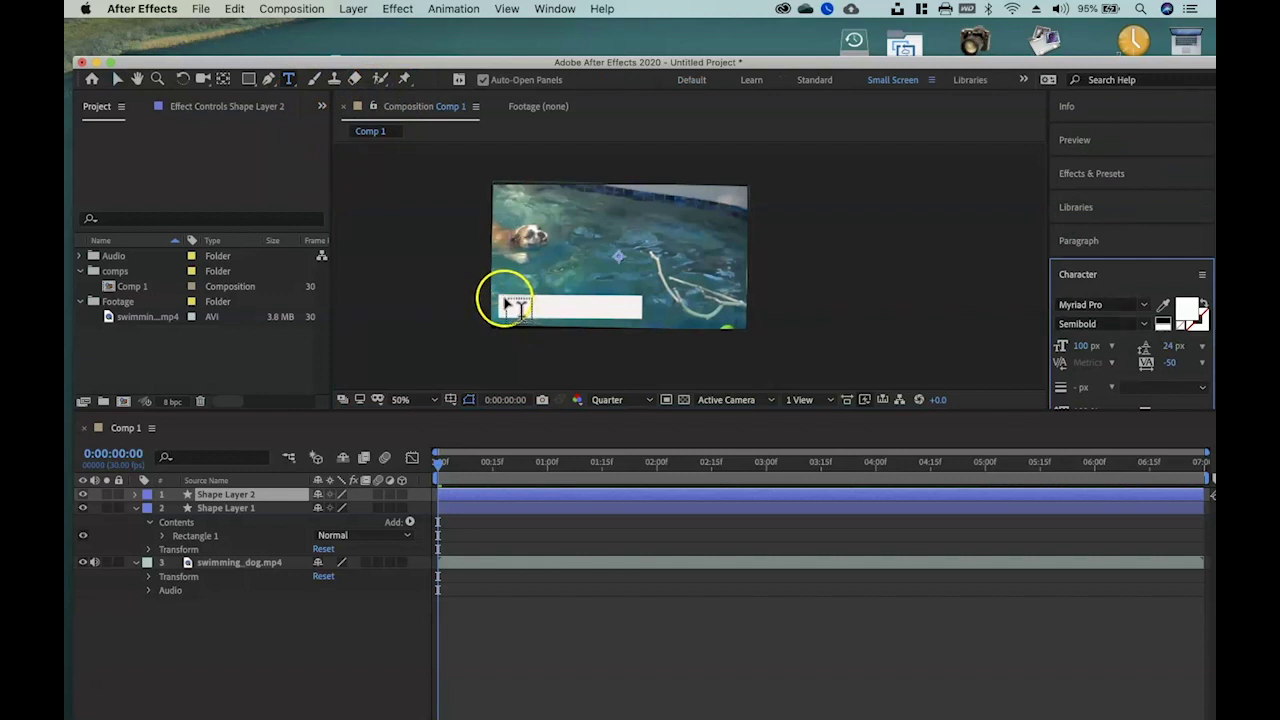
pyautogui.click(507, 303)
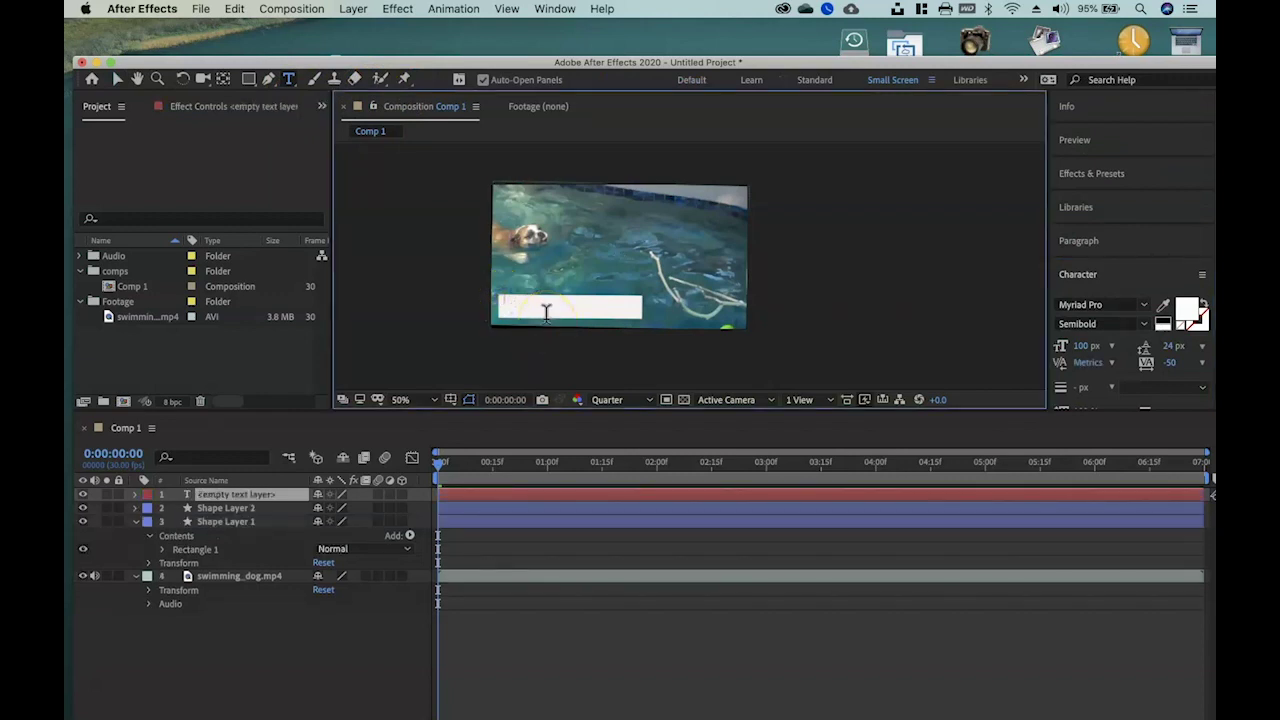
pyautogui.write('Doggo')
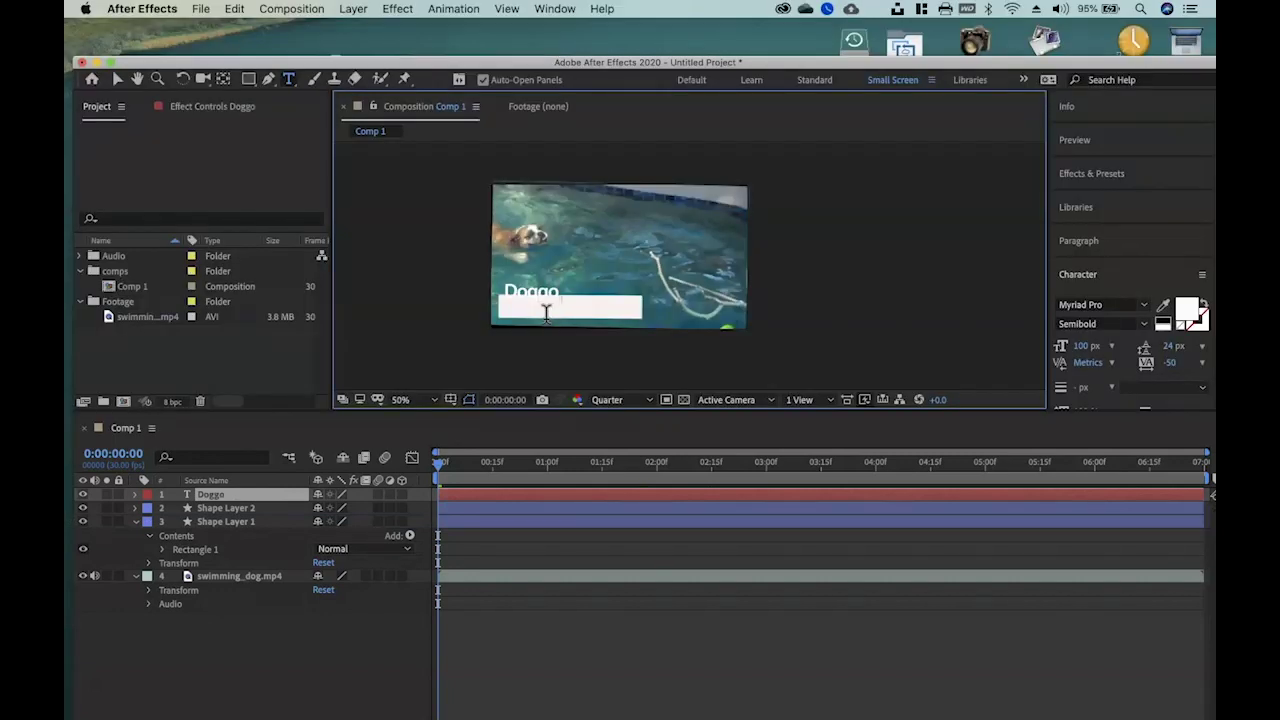
pyautogui.write('in the pool')
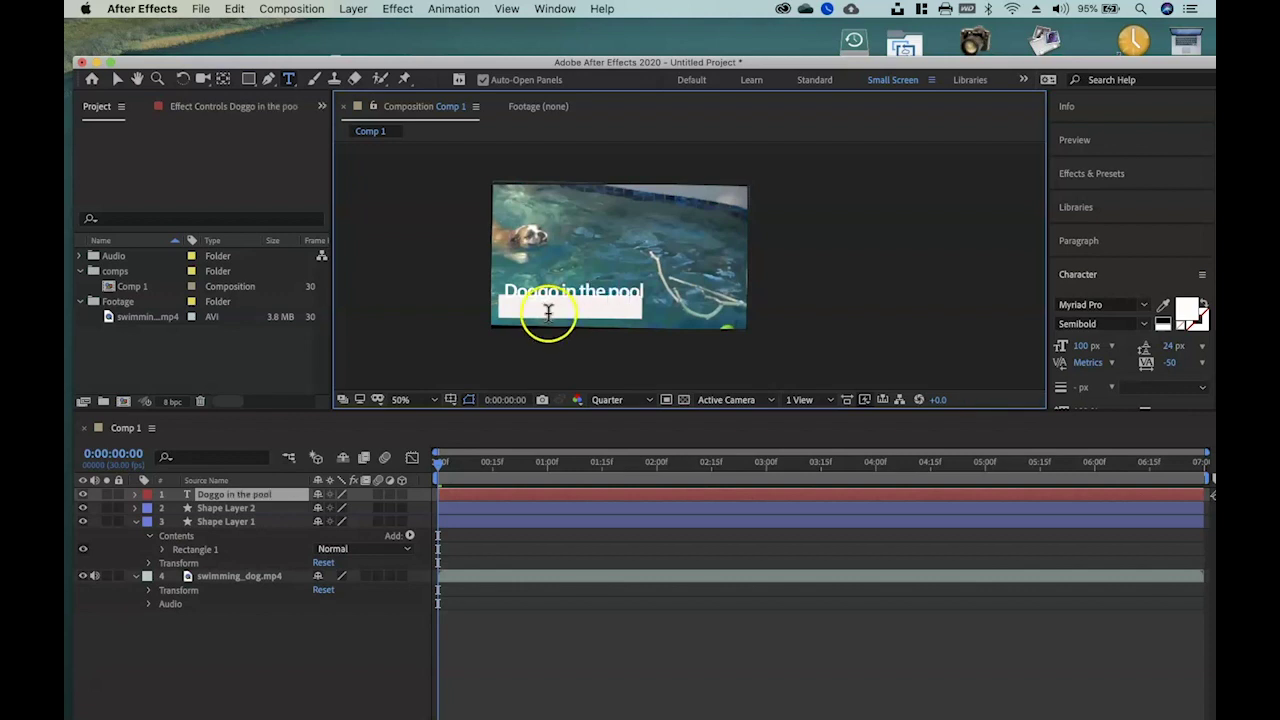
pyautogui.tripleClick(550, 296)
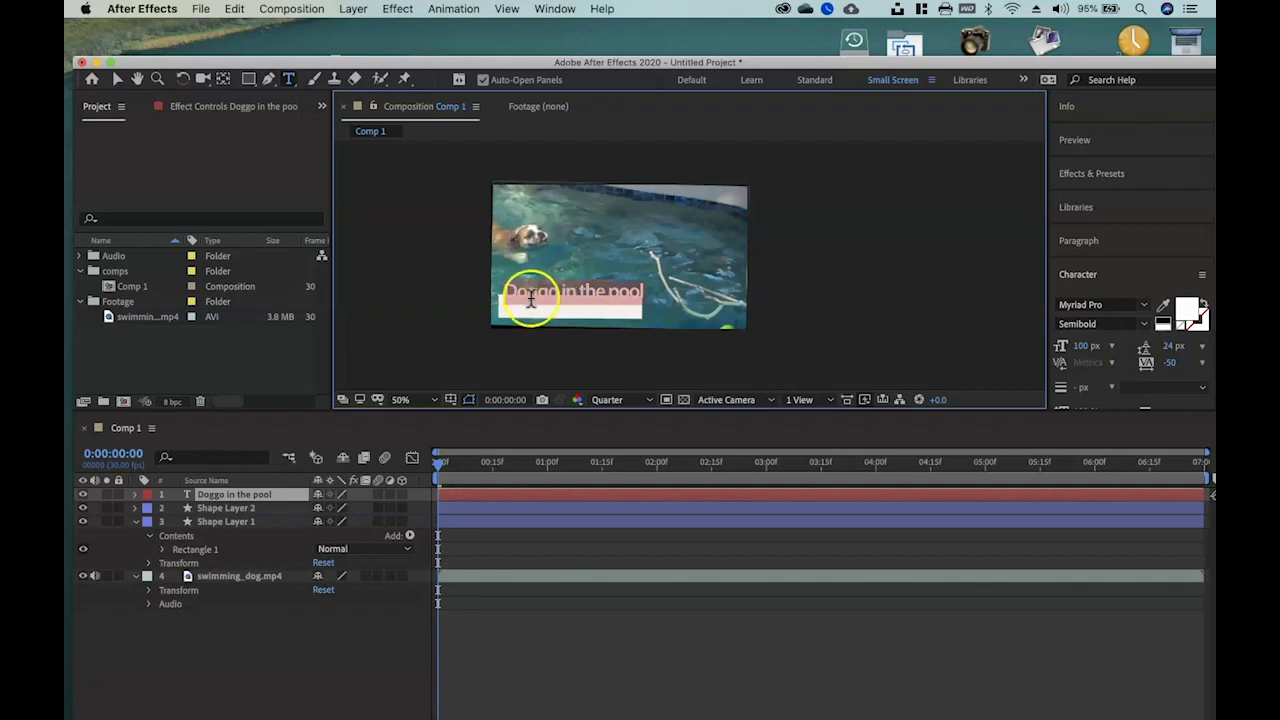
# Make the title text black (000000), then choose Add fonts from Adobe in the font list.
pyautogui.click(1182, 314)
pyautogui.moveTo(389, 337); pyautogui.dragTo(431, 496)
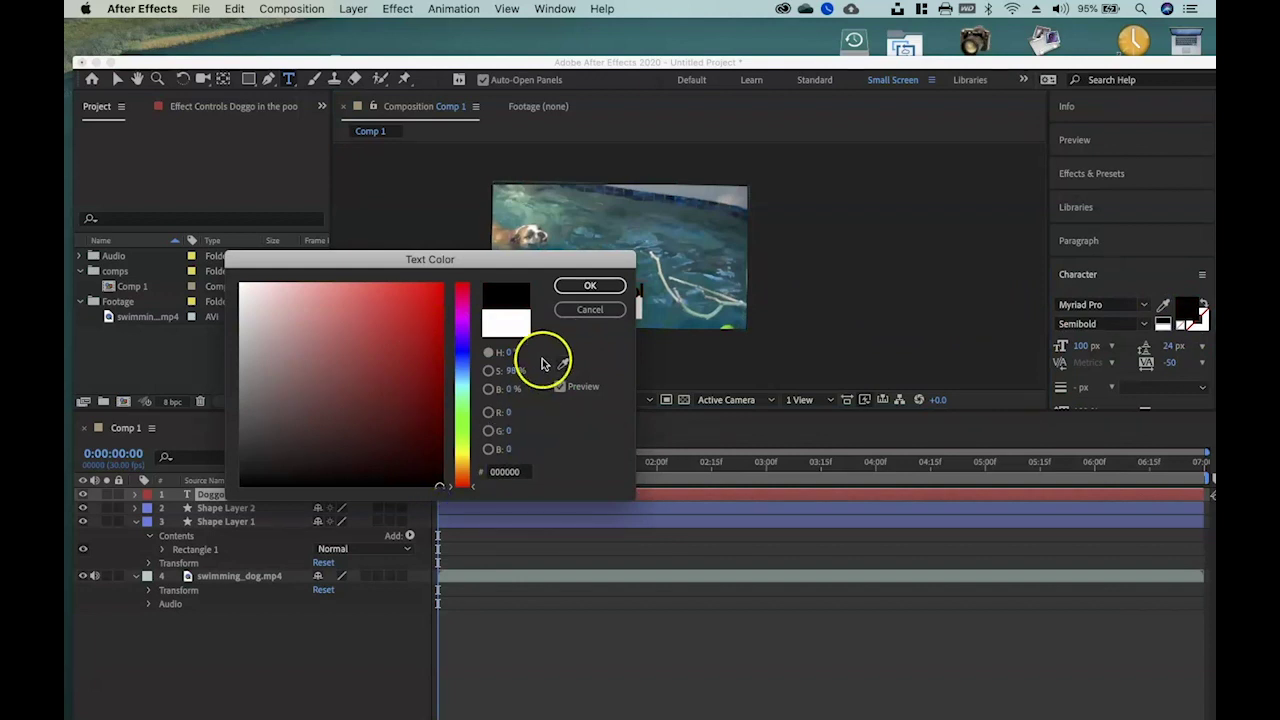
pyautogui.click(586, 286)
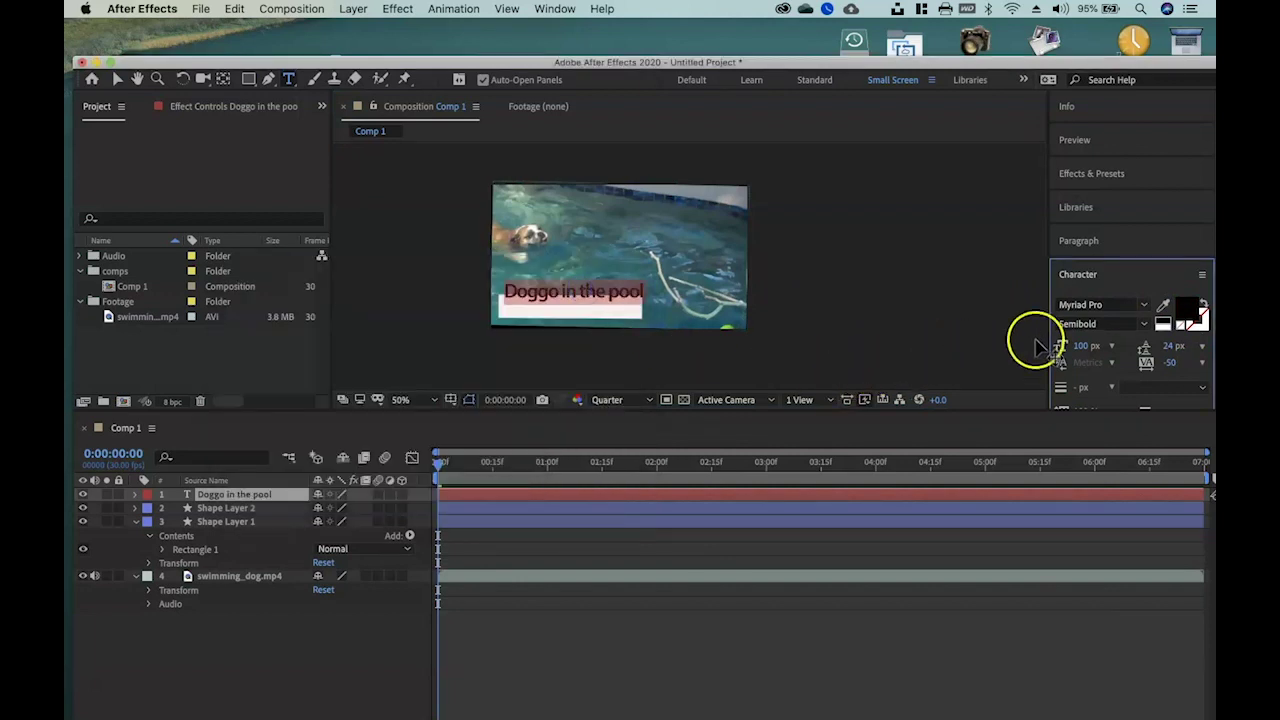
pyautogui.click(1143, 304)
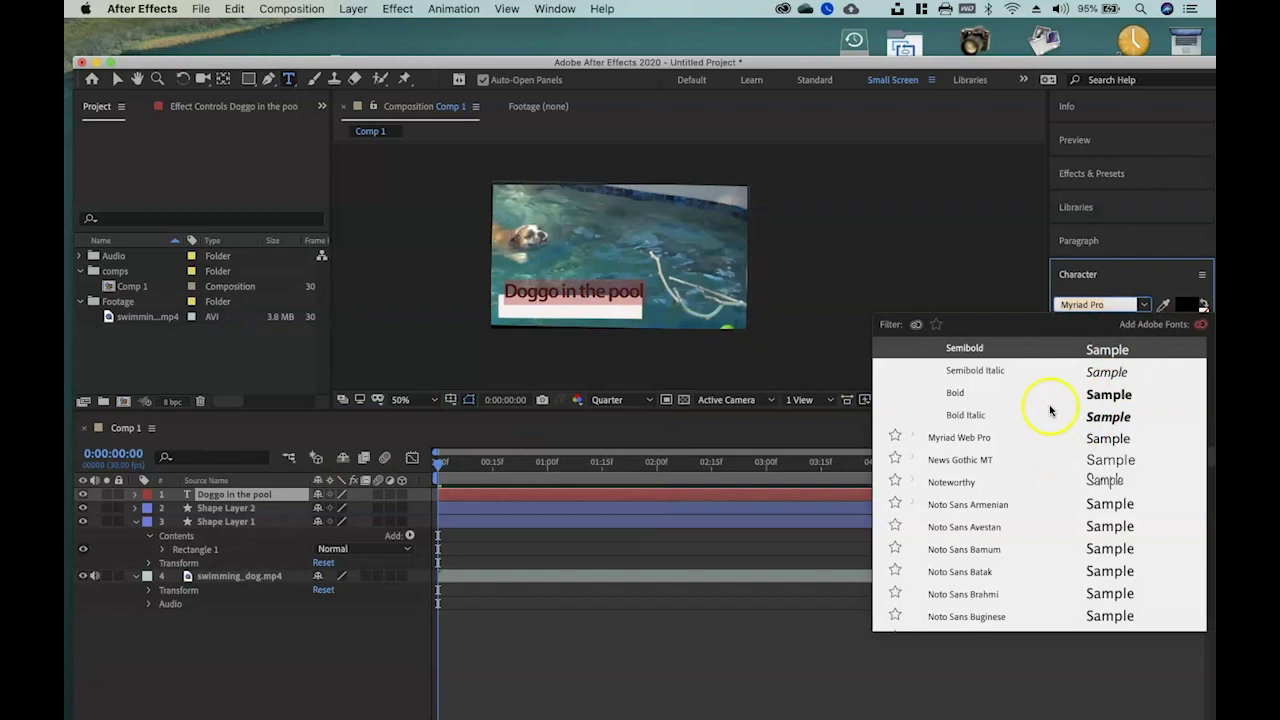
pyautogui.click(1201, 328)
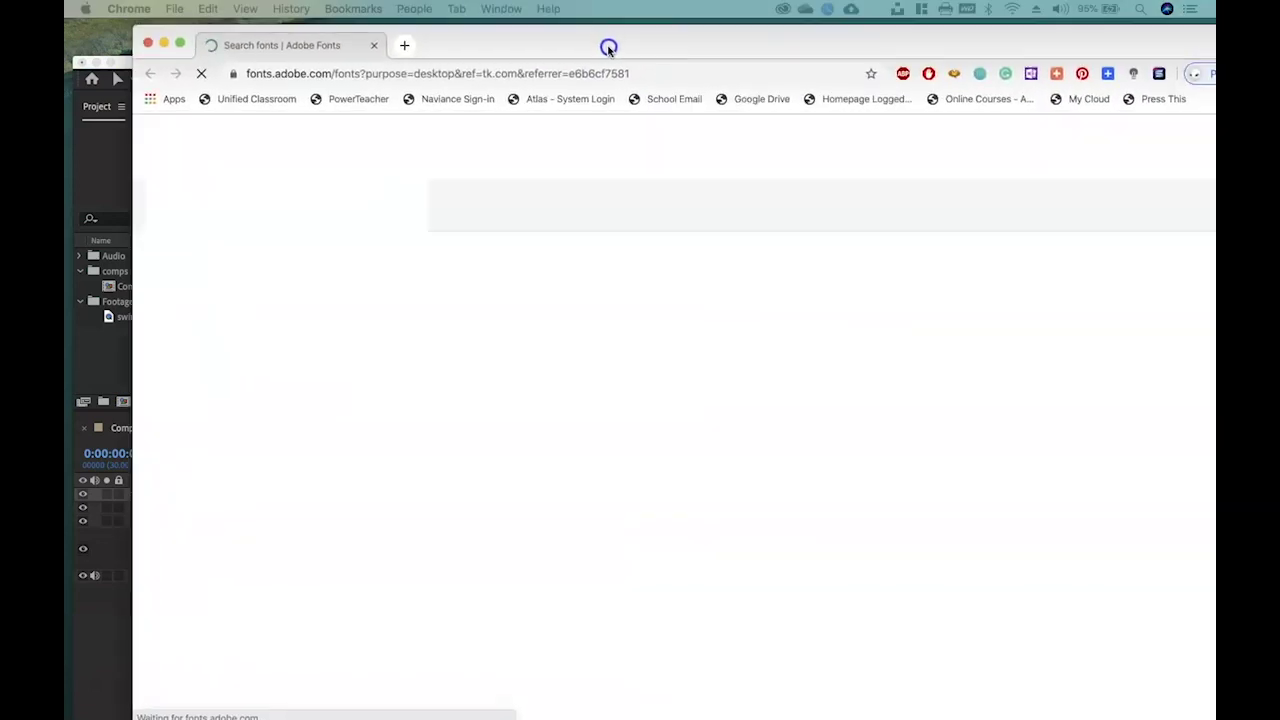
# Dismiss the Adobe Fonts welcome message and filter the fonts to Decorative.
pyautogui.moveTo(608, 47); pyautogui.dragTo(589, 60)
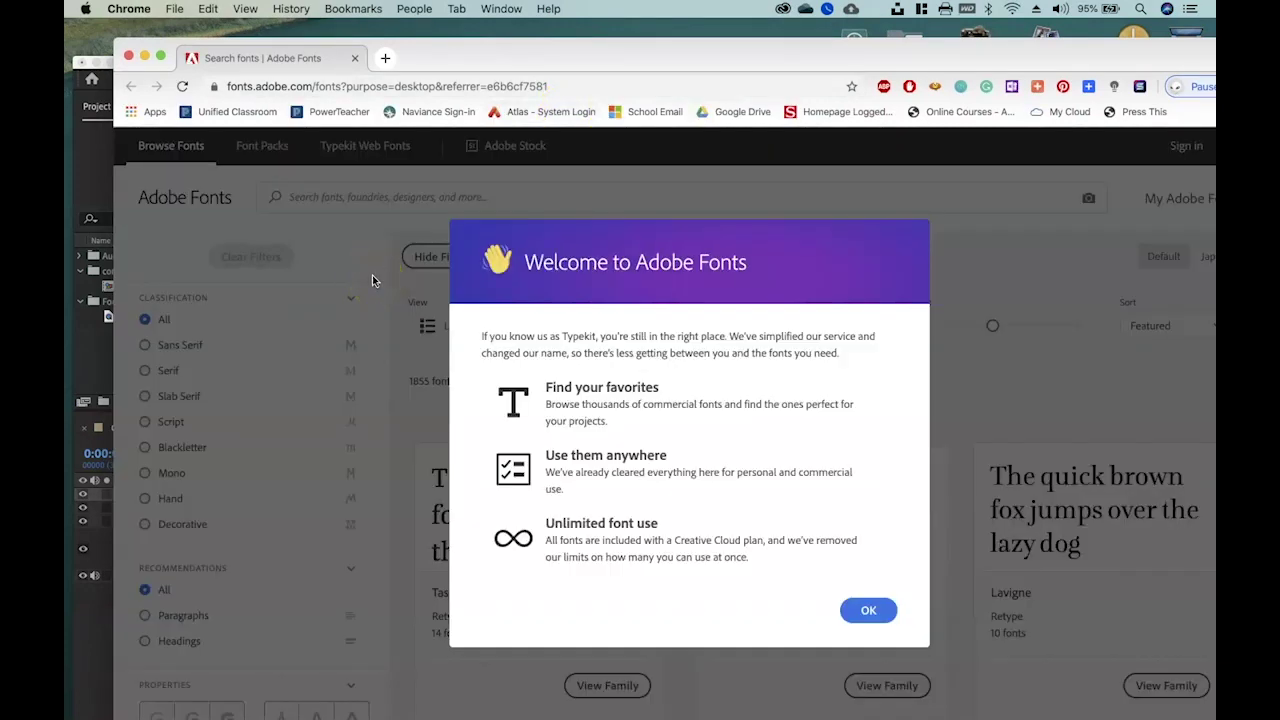
pyautogui.click(857, 608)
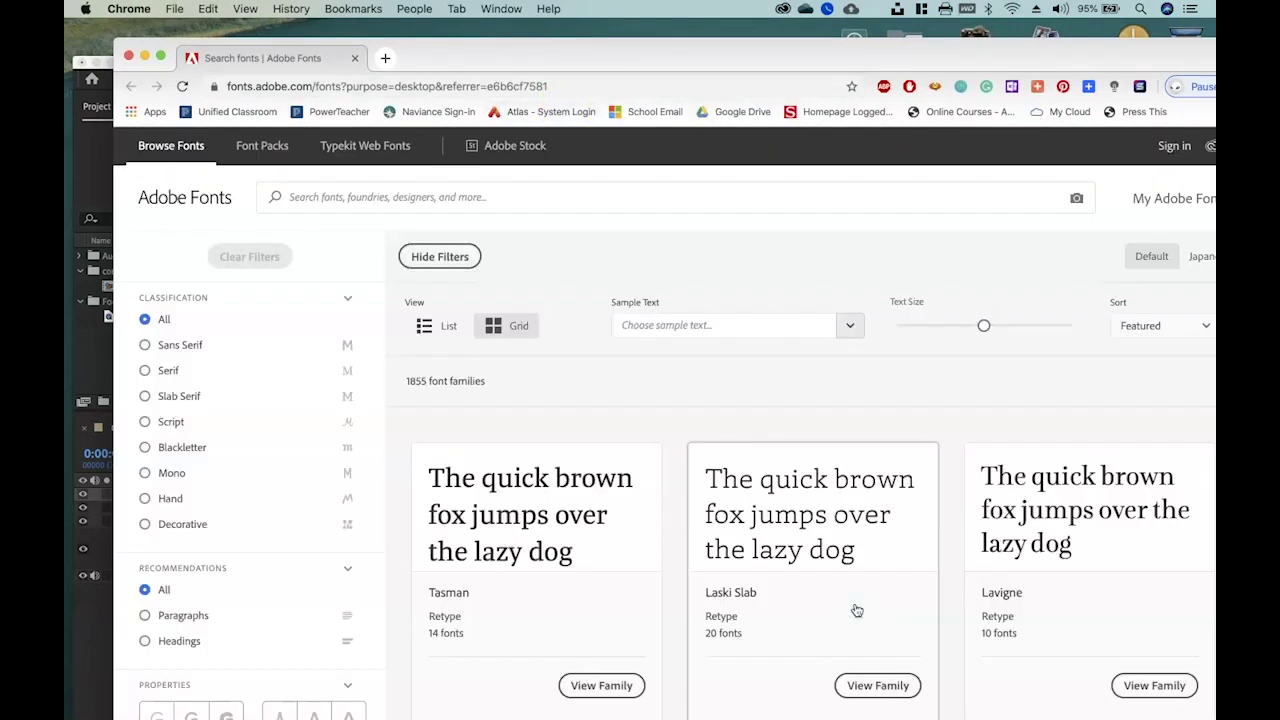
pyautogui.click(145, 524)
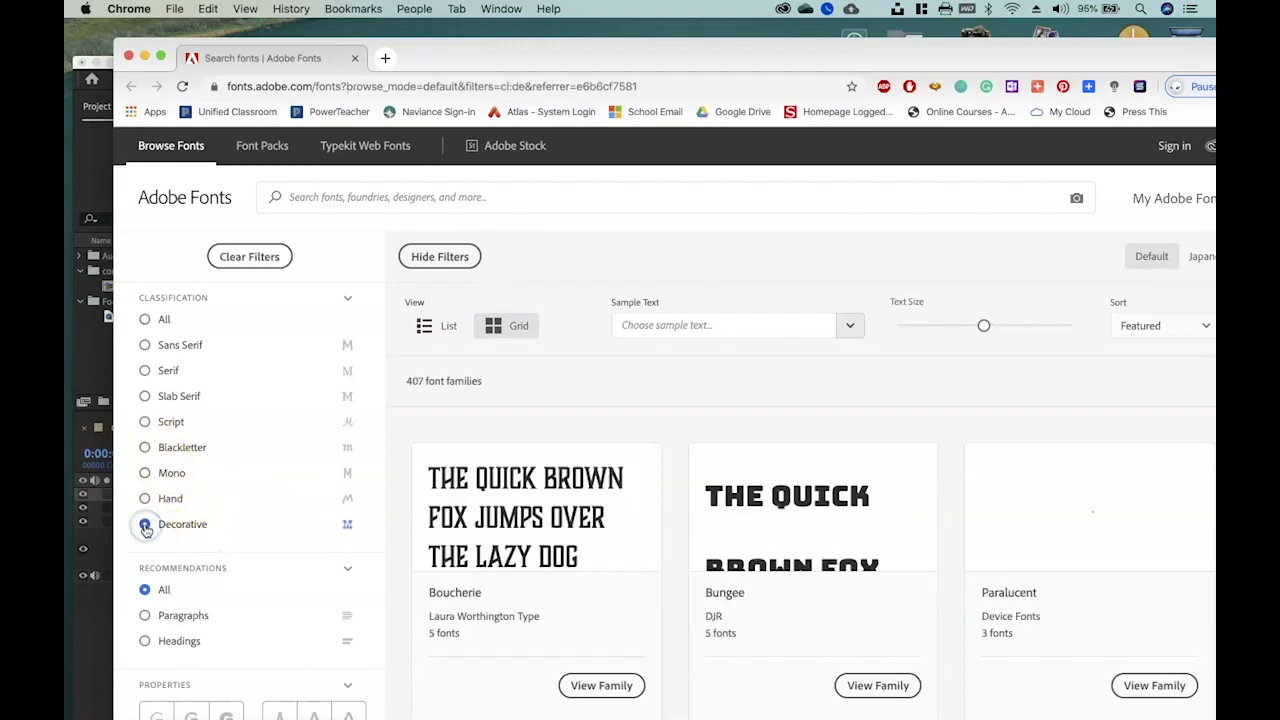
pyautogui.scroll(-2, 709, 571)
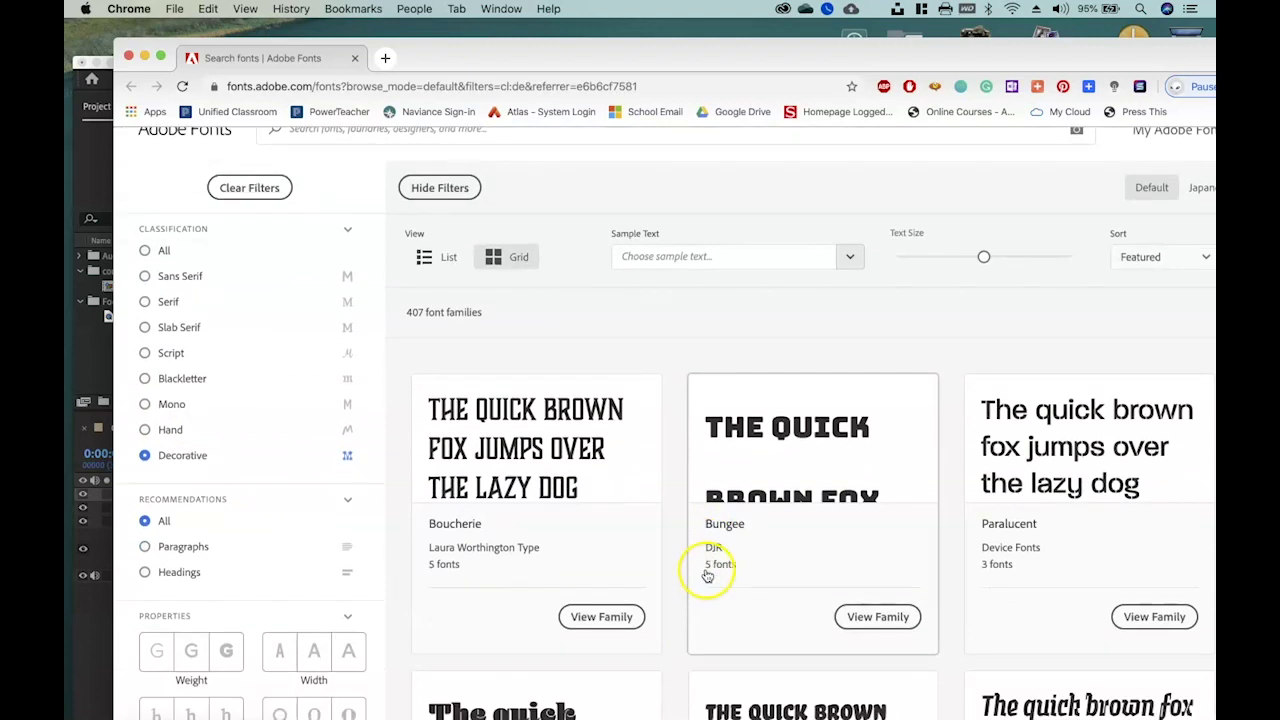
pyautogui.scroll(-5, 707, 576)
pyautogui.scroll(-1, 707, 576)
pyautogui.scroll(-4, 707, 576)
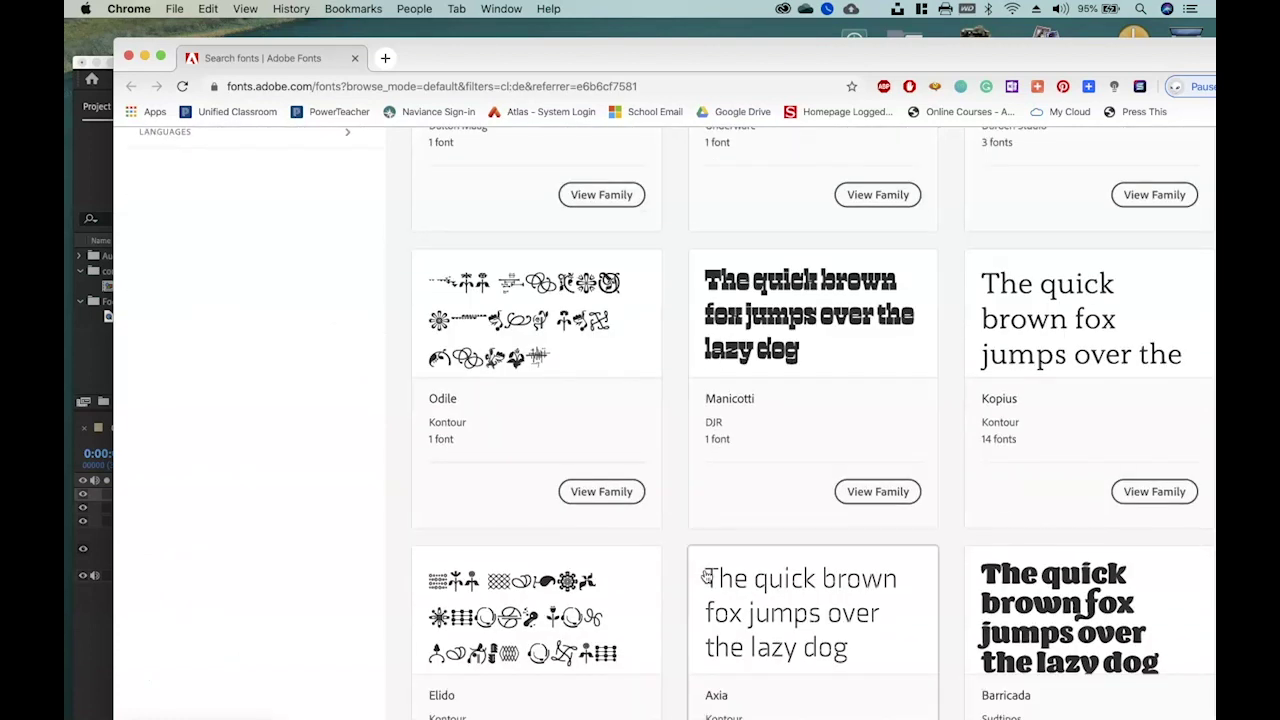
pyautogui.scroll(-3, 707, 576)
pyautogui.scroll(7, 707, 576)
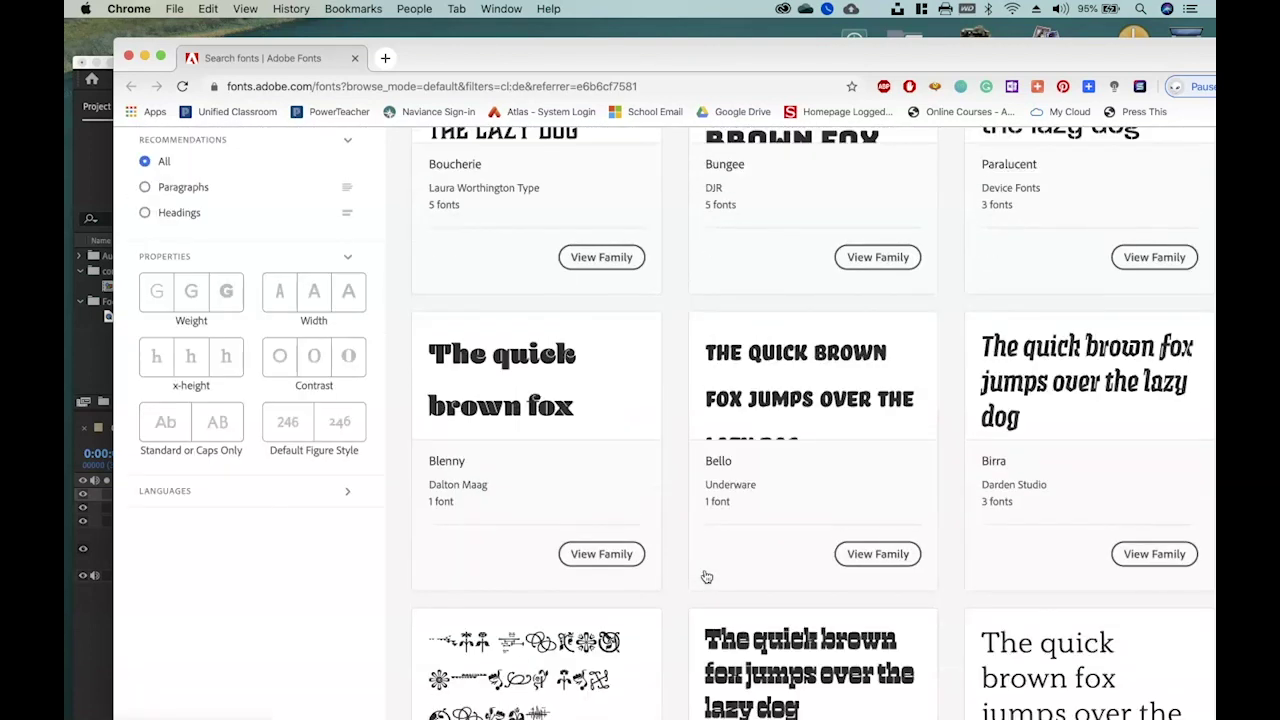
# Open the Bello family page and activate Bello Script Pro.
pyautogui.click(864, 560)
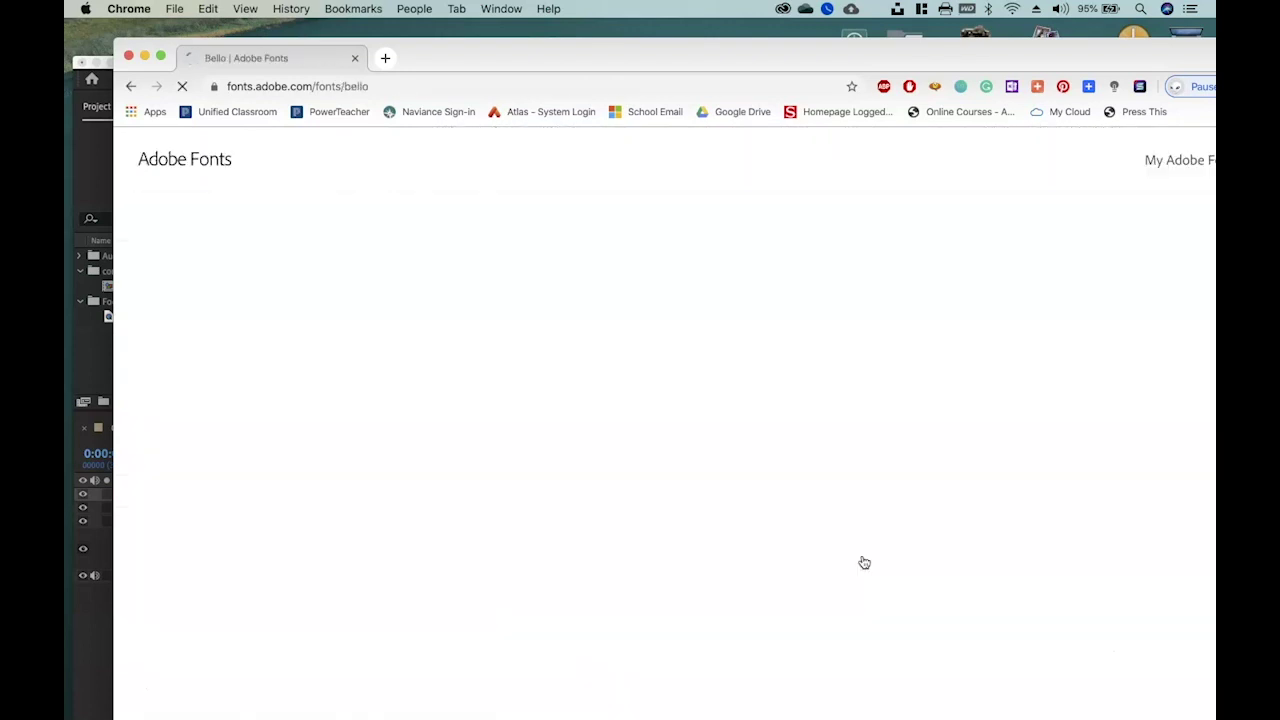
pyautogui.scroll(-3, 855, 565)
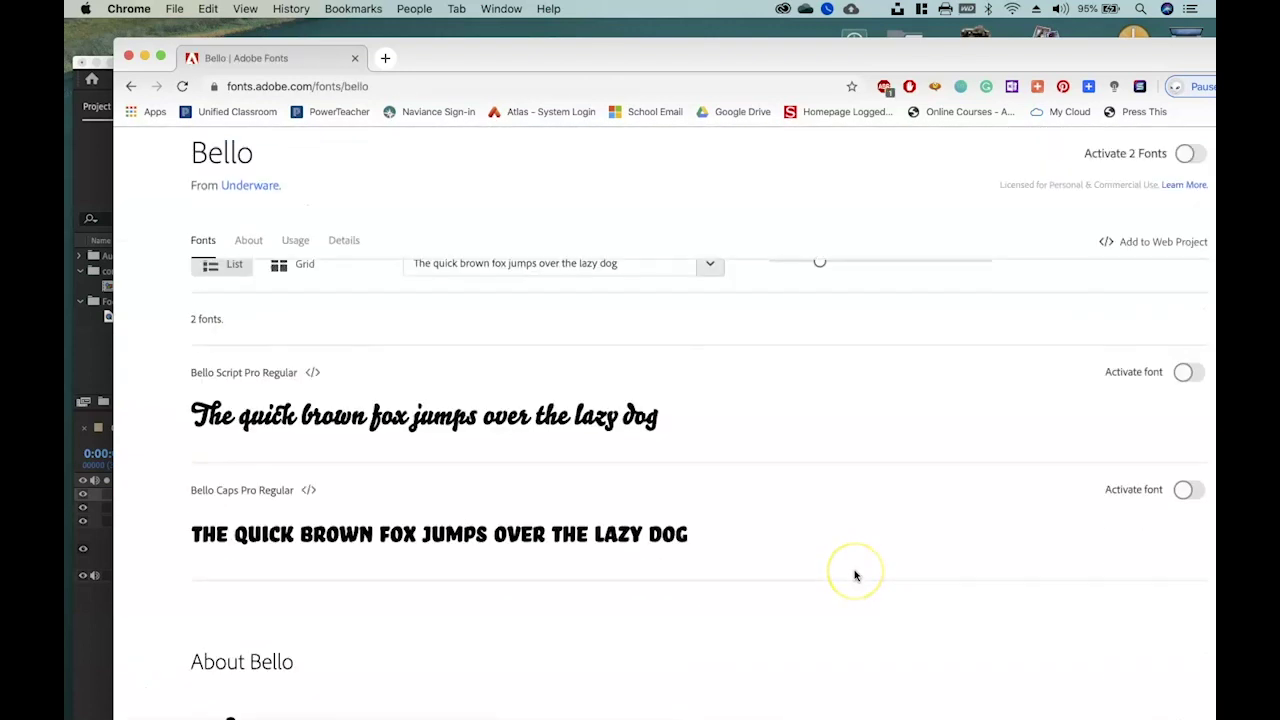
pyautogui.click(1183, 366)
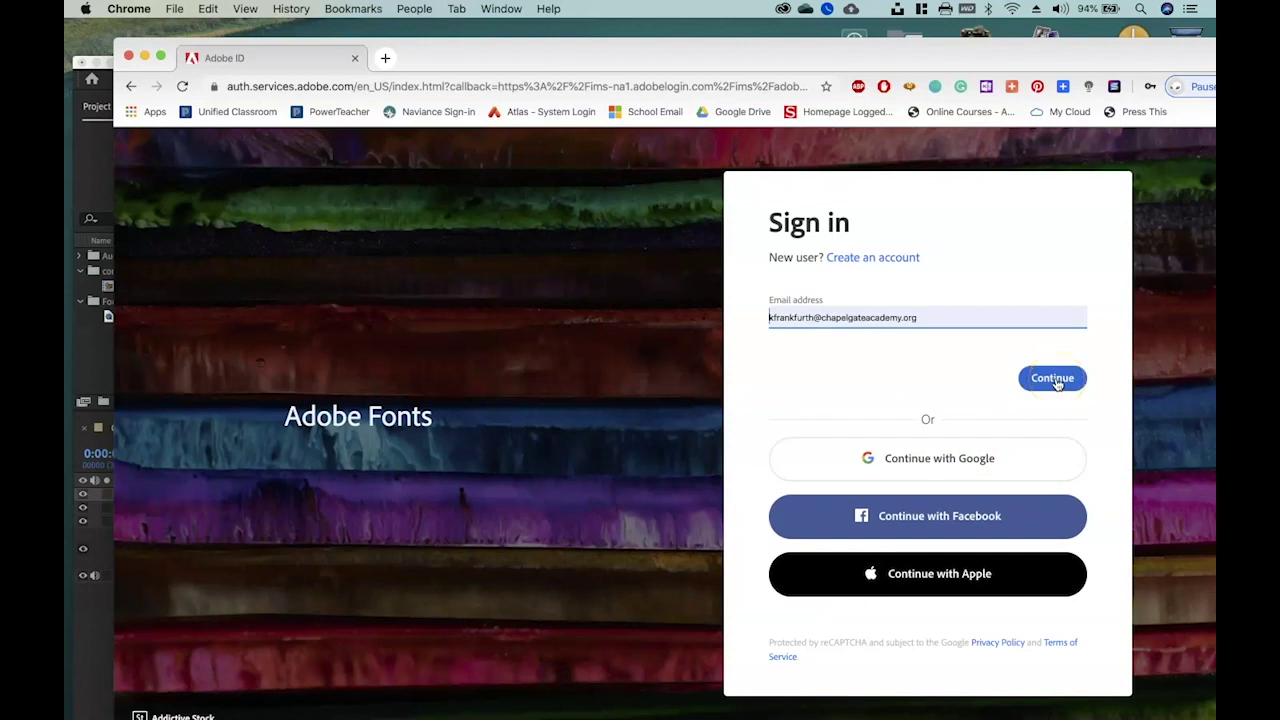
# Sign in with the saved account e-mail, the verification code and the account password.
pyautogui.click(980, 318)
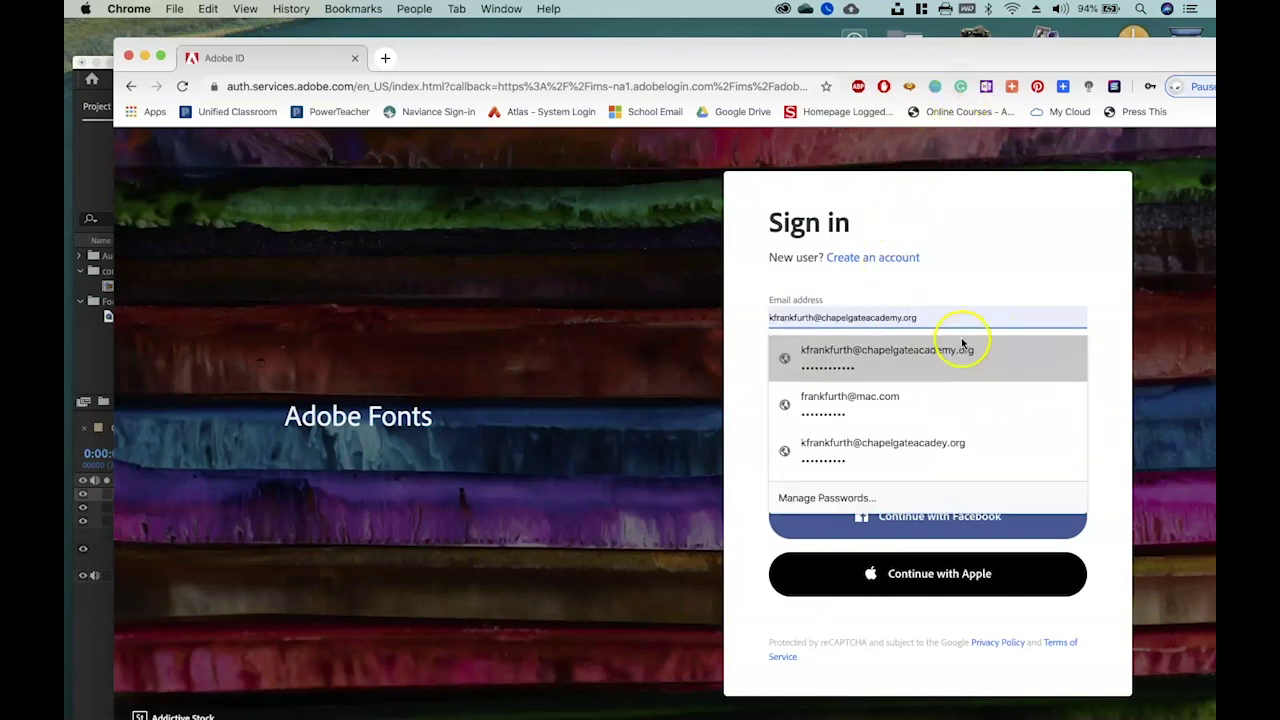
pyautogui.click(940, 402)
pyautogui.click(1040, 376)
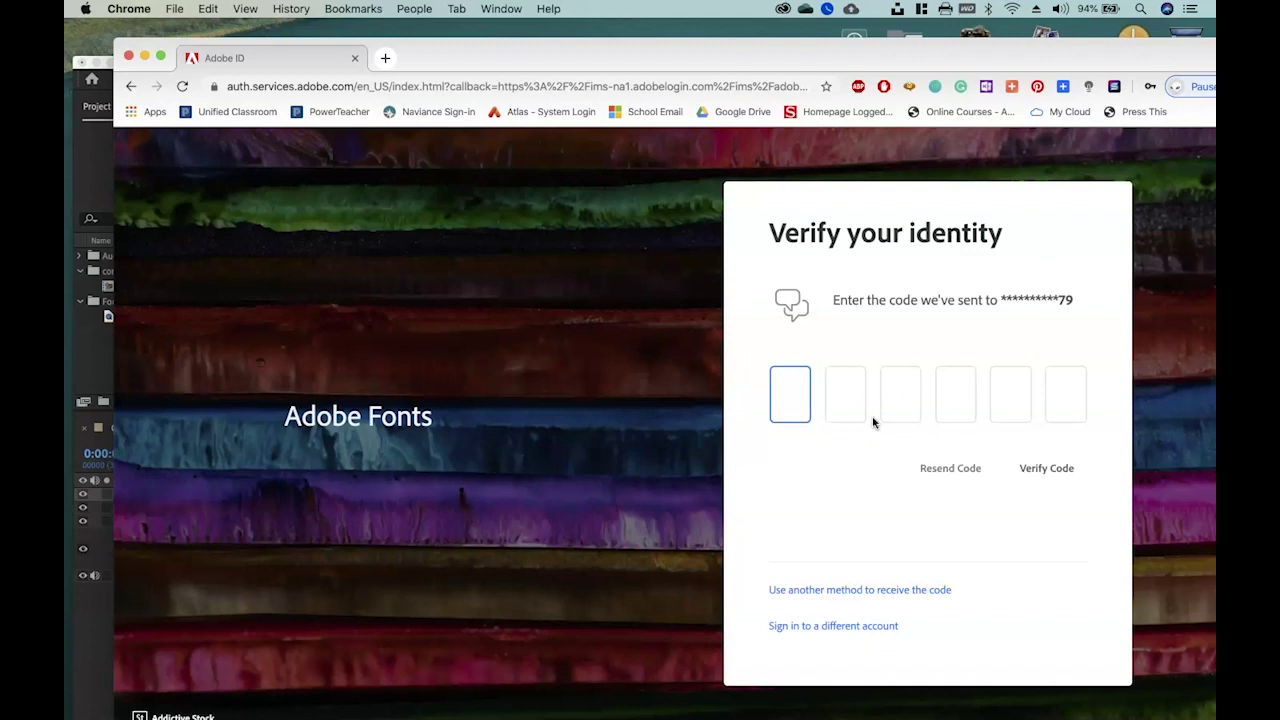
pyautogui.click(782, 410)
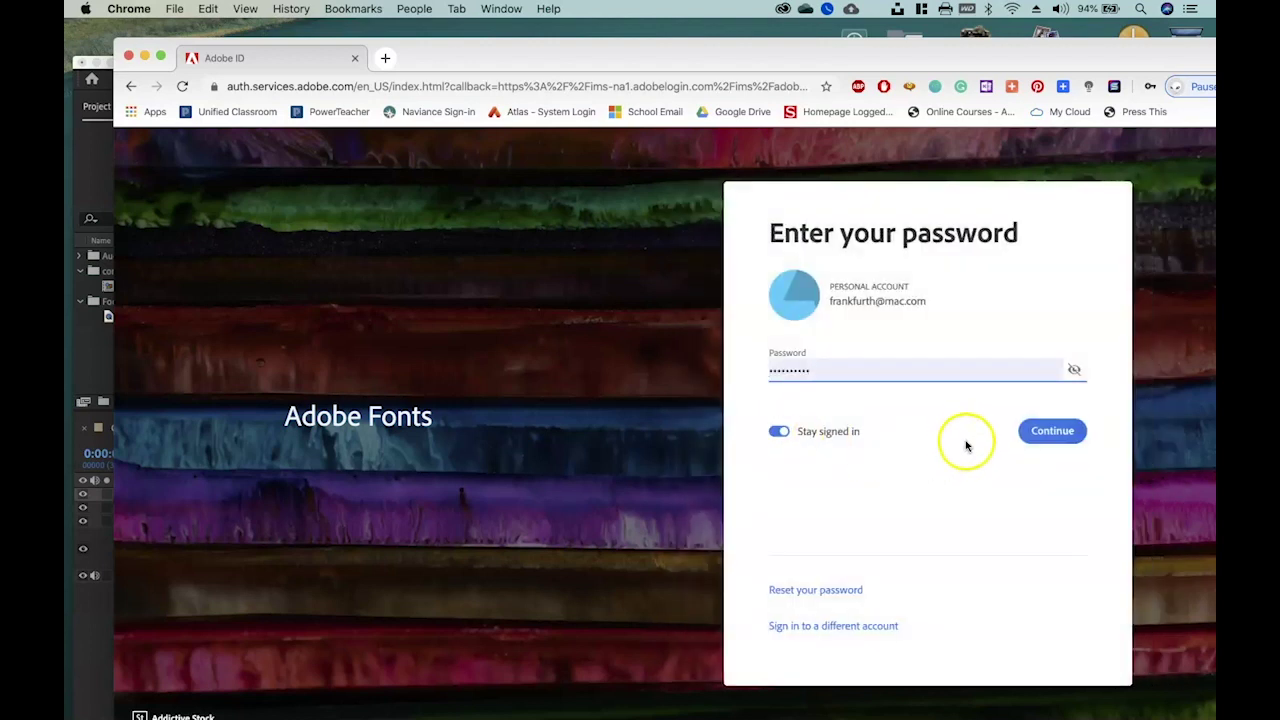
pyautogui.click(1048, 429)
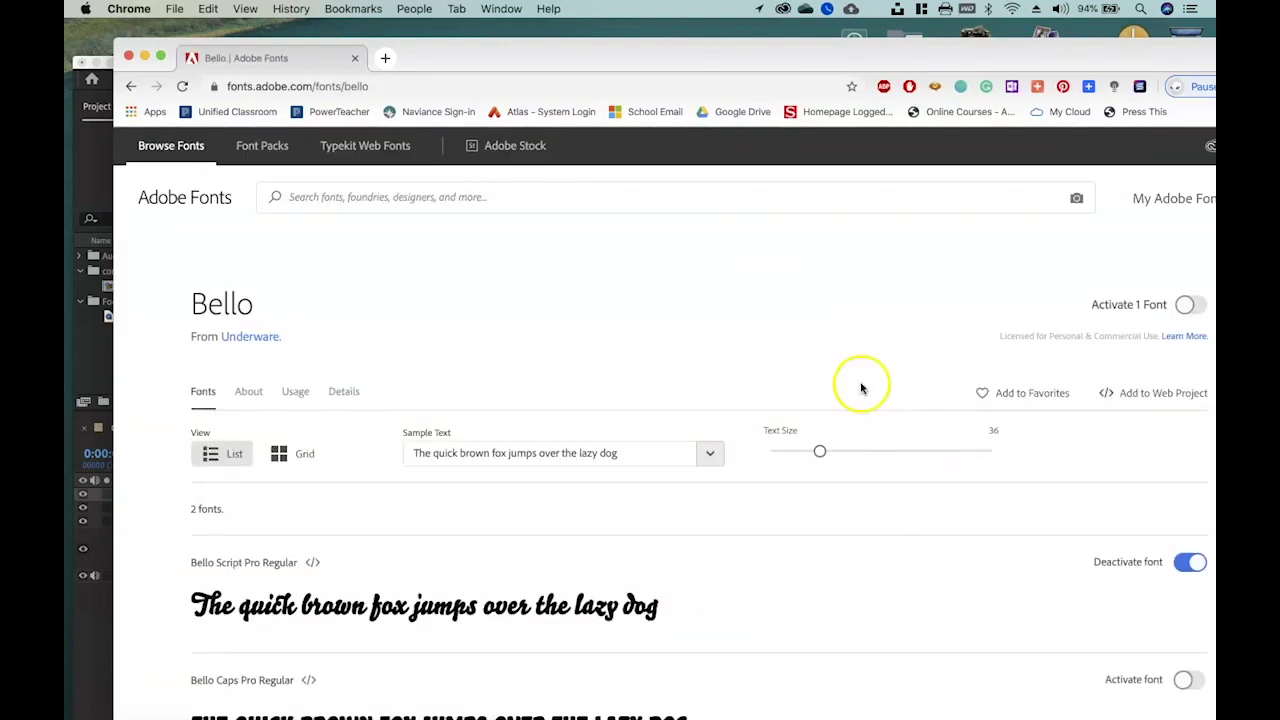
# Move the browser window, then minimize Chrome to return to After Effects.
pyautogui.moveTo(968, 64); pyautogui.dragTo(932, 48)
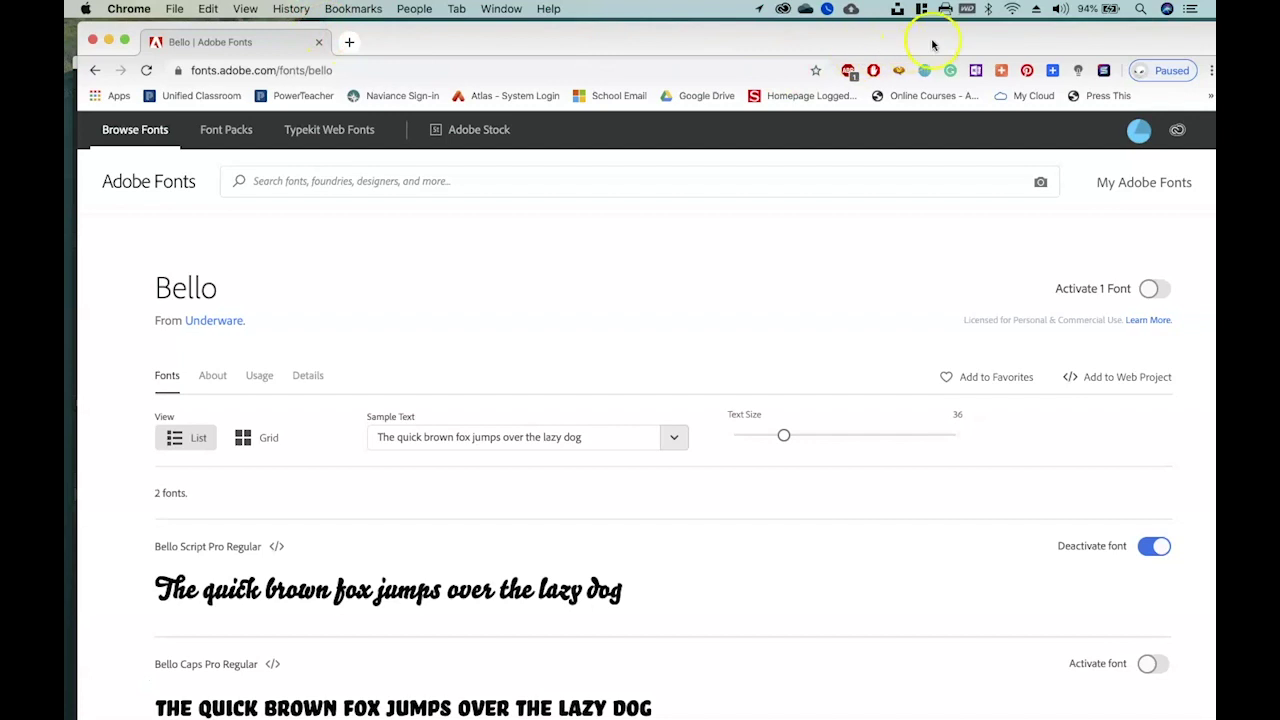
pyautogui.press('super+m')
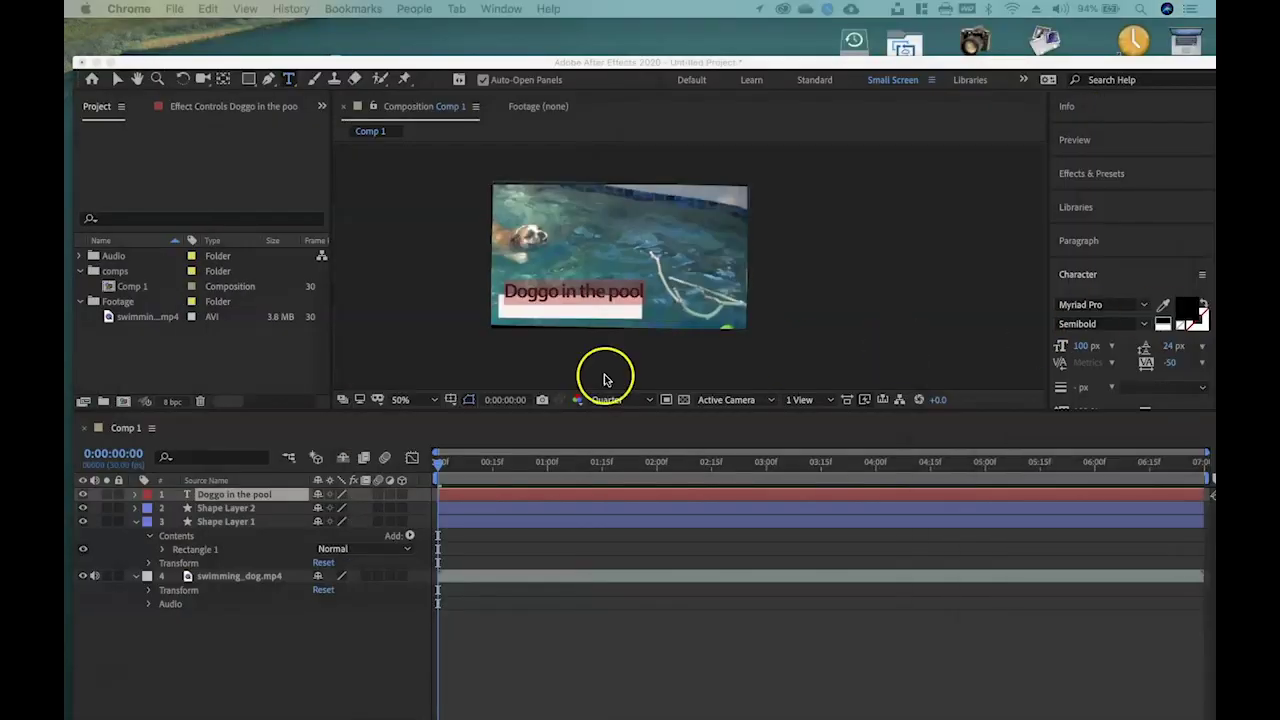
# In the Character panel, replace the Myriad Pro font name with a search for 'Bello'.
pyautogui.click(1115, 310)
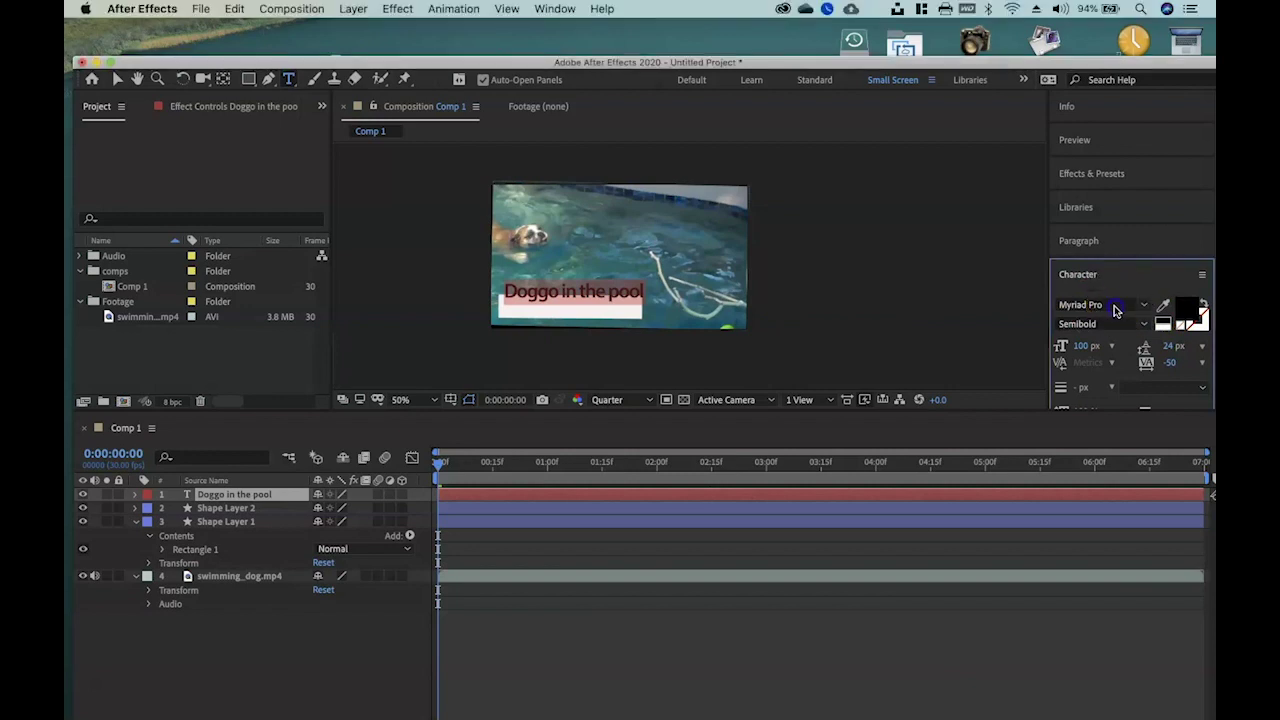
pyautogui.click(1131, 303)
pyautogui.moveTo(1120, 300); pyautogui.dragTo(1143, 310)
pyautogui.click(1142, 308)
pyautogui.click(1040, 310)
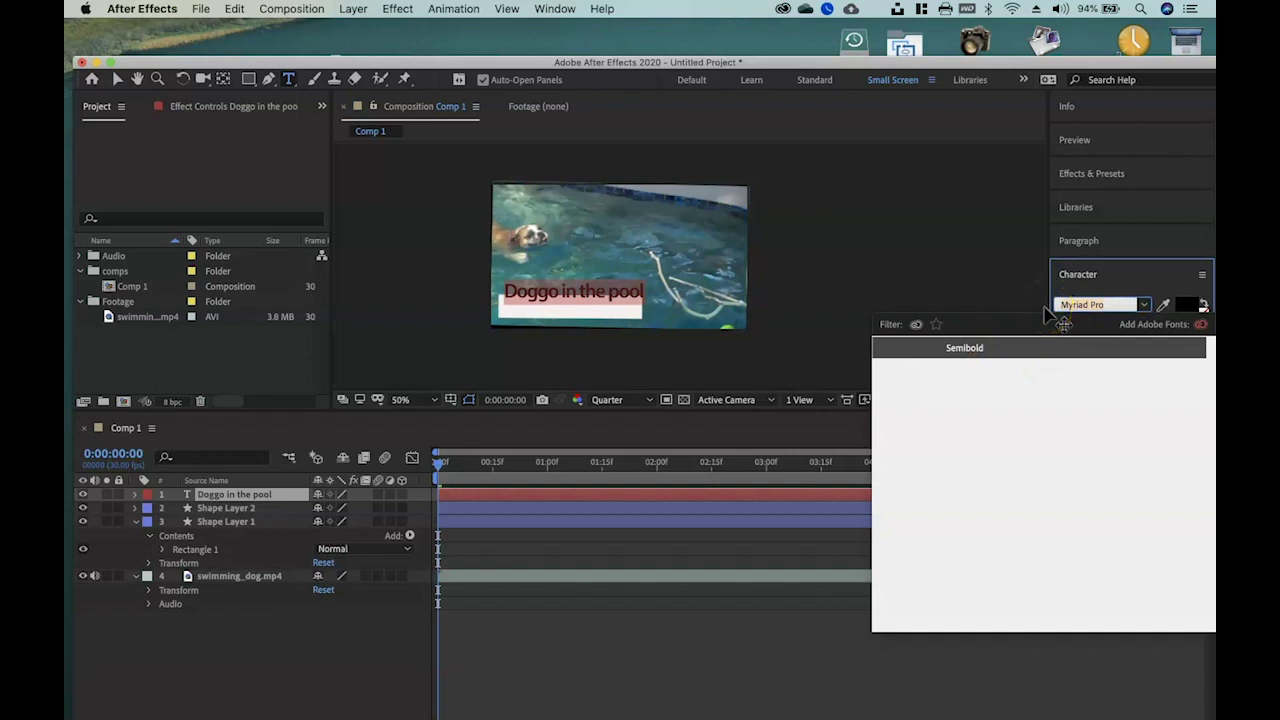
pyautogui.write('Bello')
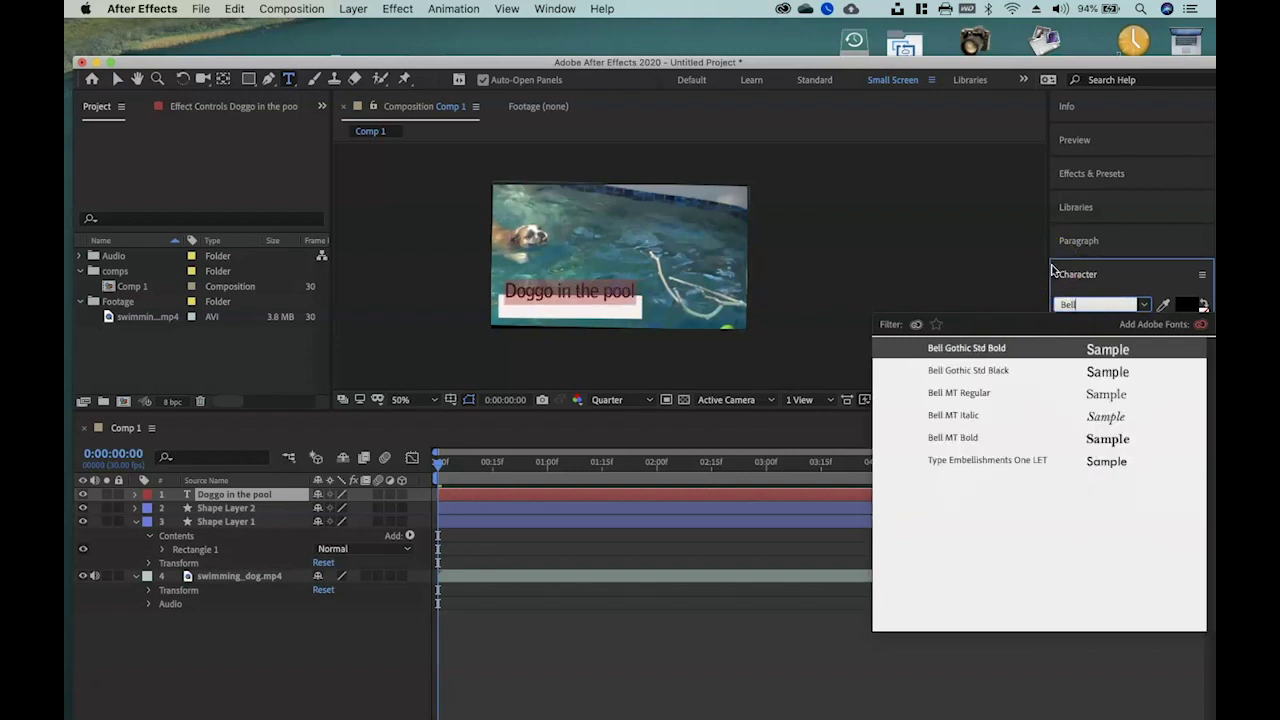
pyautogui.press('BackSpace')
pyautogui.press('BackSpace')
pyautogui.press('BackSpace')
pyautogui.press('BackSpace')
pyautogui.press('BackSpace')
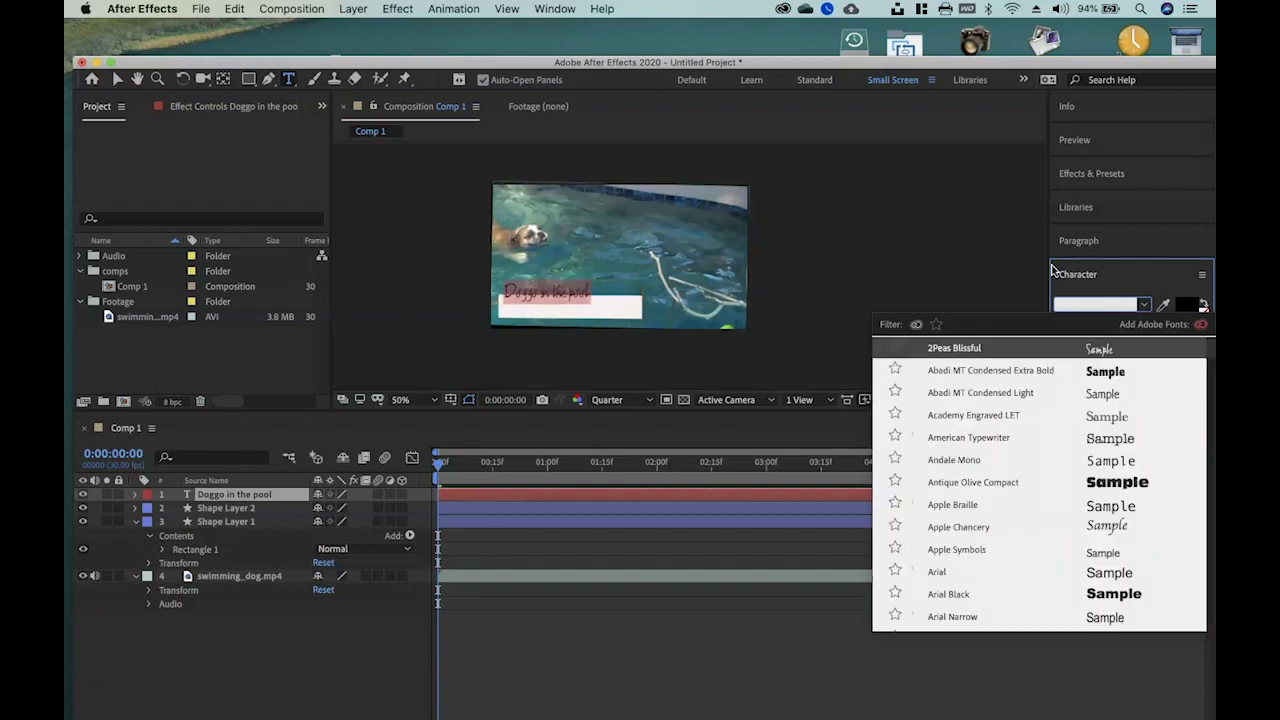
pyautogui.write('b')
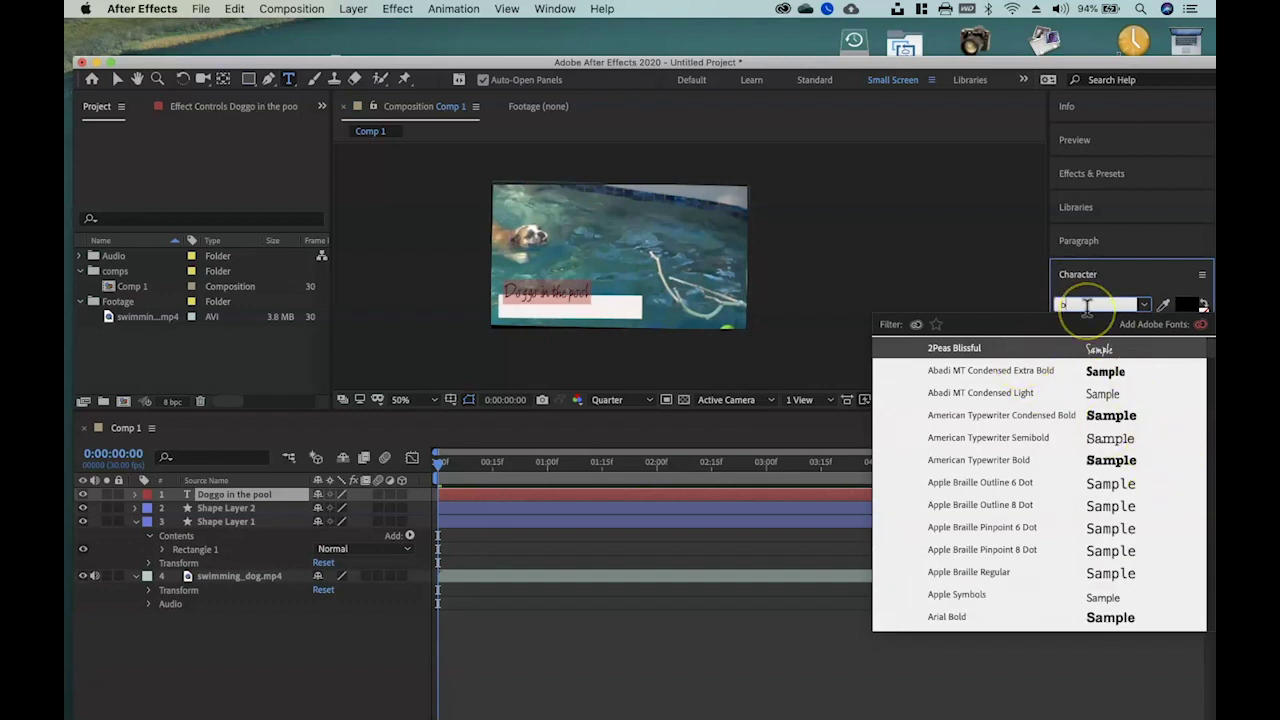
pyautogui.press('BackSpace')
# Filter the font list by 'Be' and apply Bello Script Pro to the title.
pyautogui.click(1104, 284)
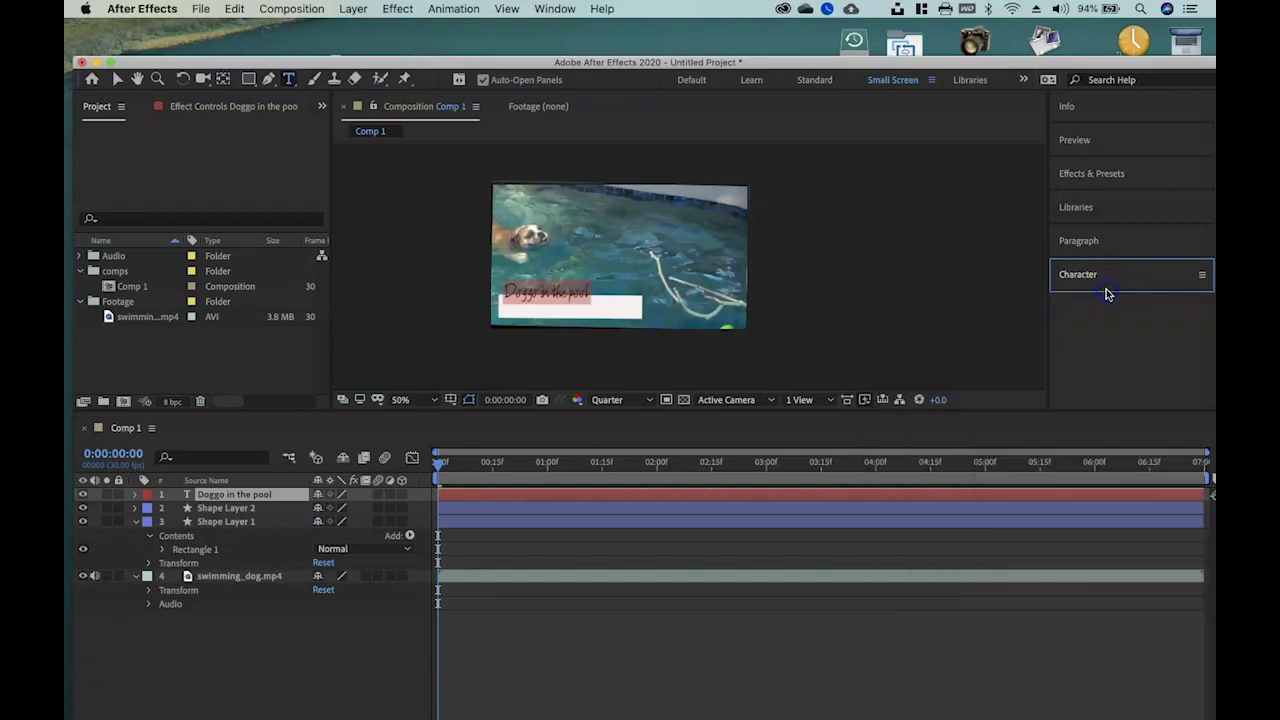
pyautogui.click(1202, 276)
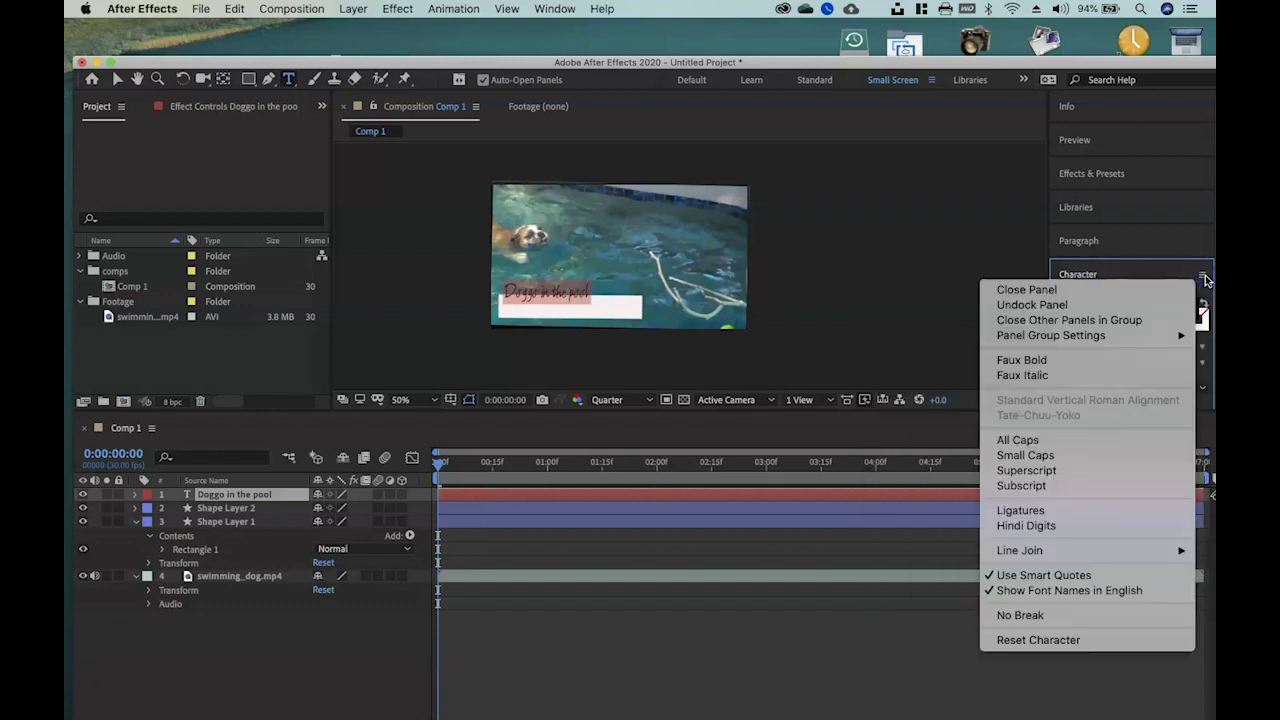
pyautogui.click(1094, 272)
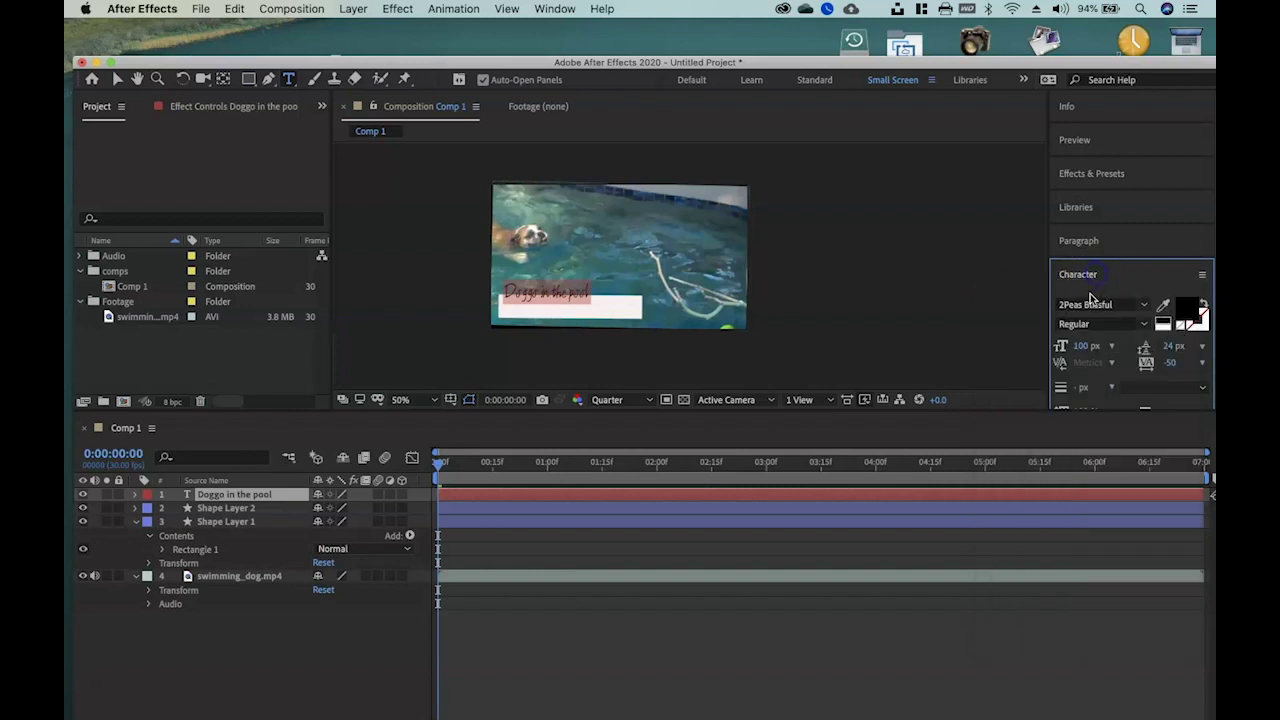
pyautogui.click(1088, 304)
pyautogui.write('Be')
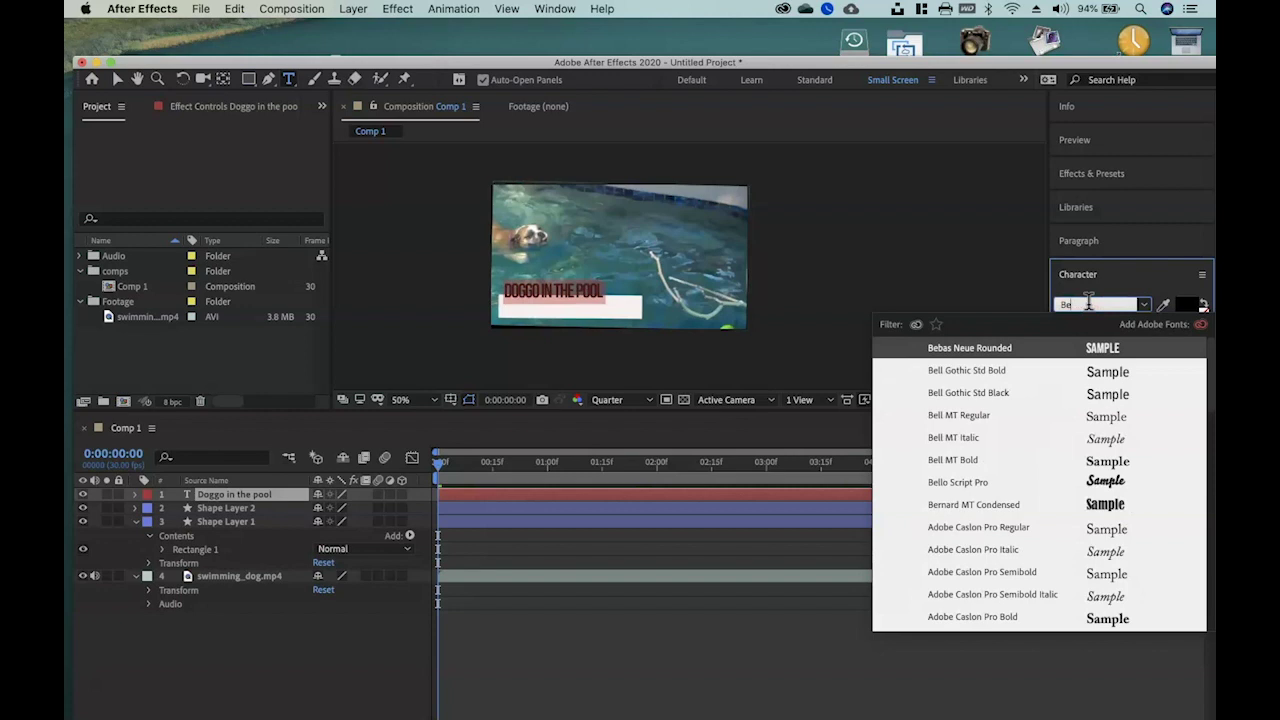
pyautogui.click(951, 485)
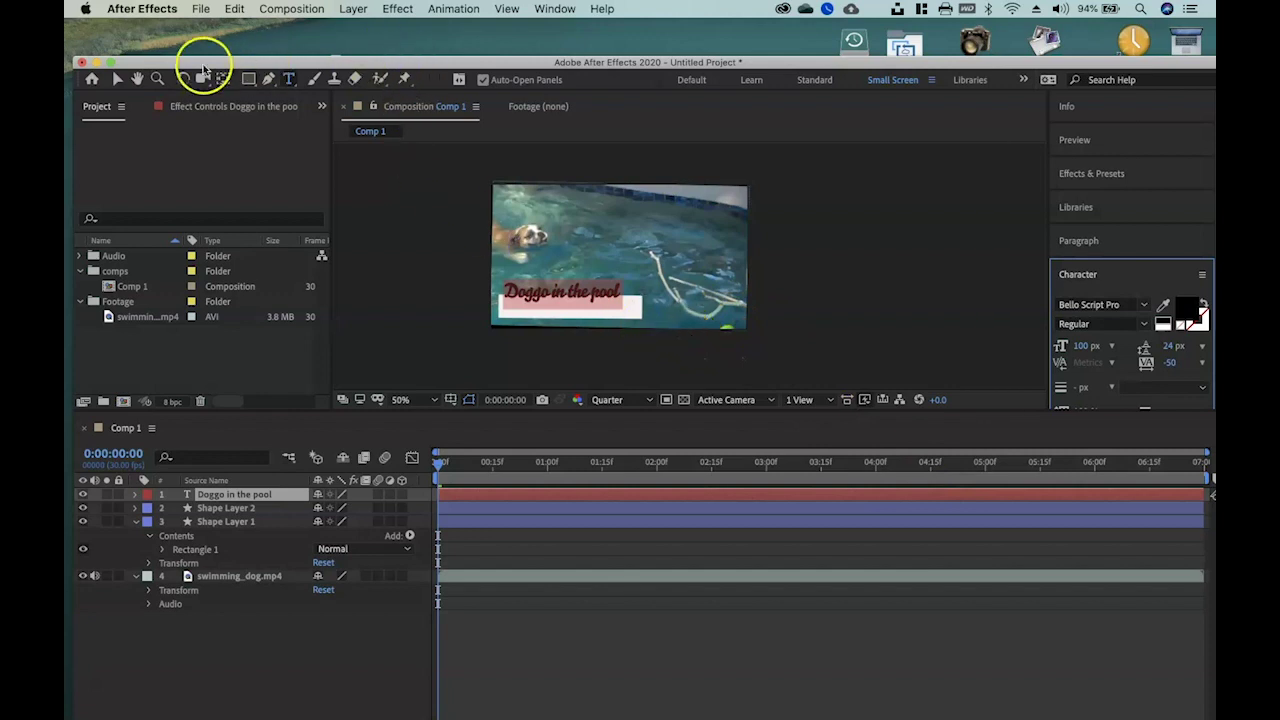
# Drag the title down into the white bar, then collapse Shape Layer 1 and swimming_dog.mp4.
pyautogui.click(116, 80)
pyautogui.moveTo(587, 295); pyautogui.dragTo(593, 314)
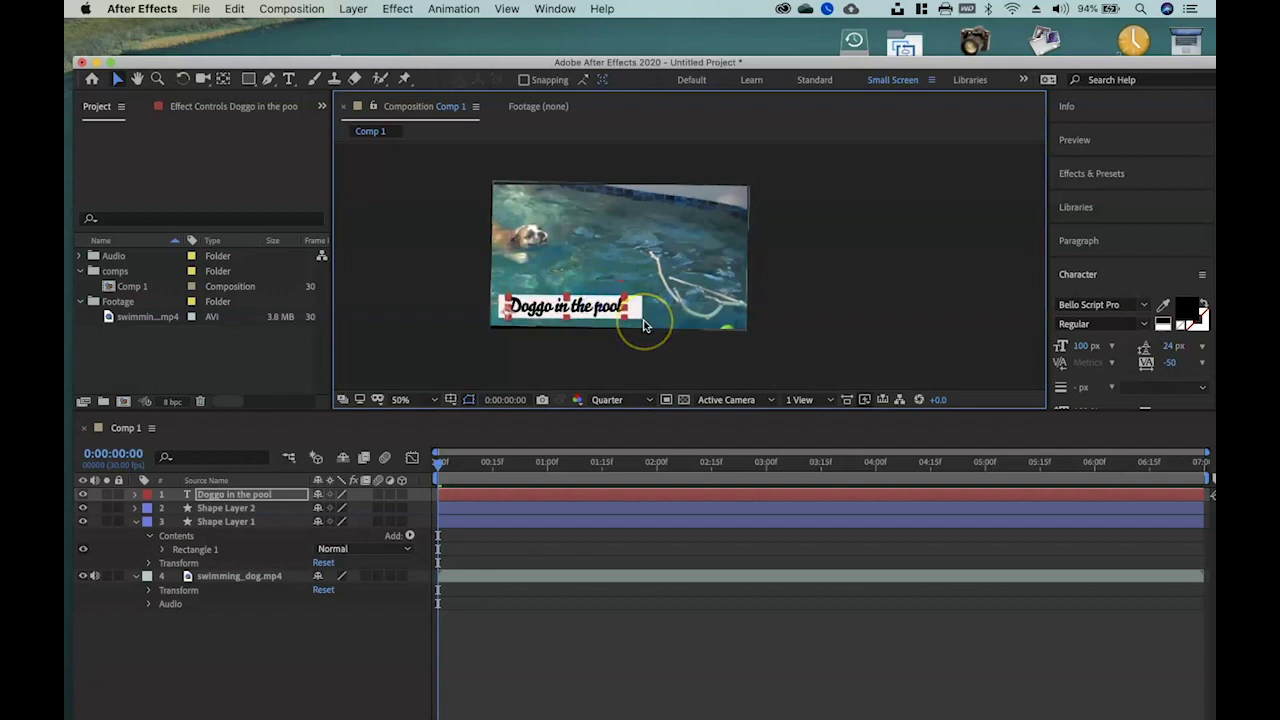
pyautogui.click(136, 522)
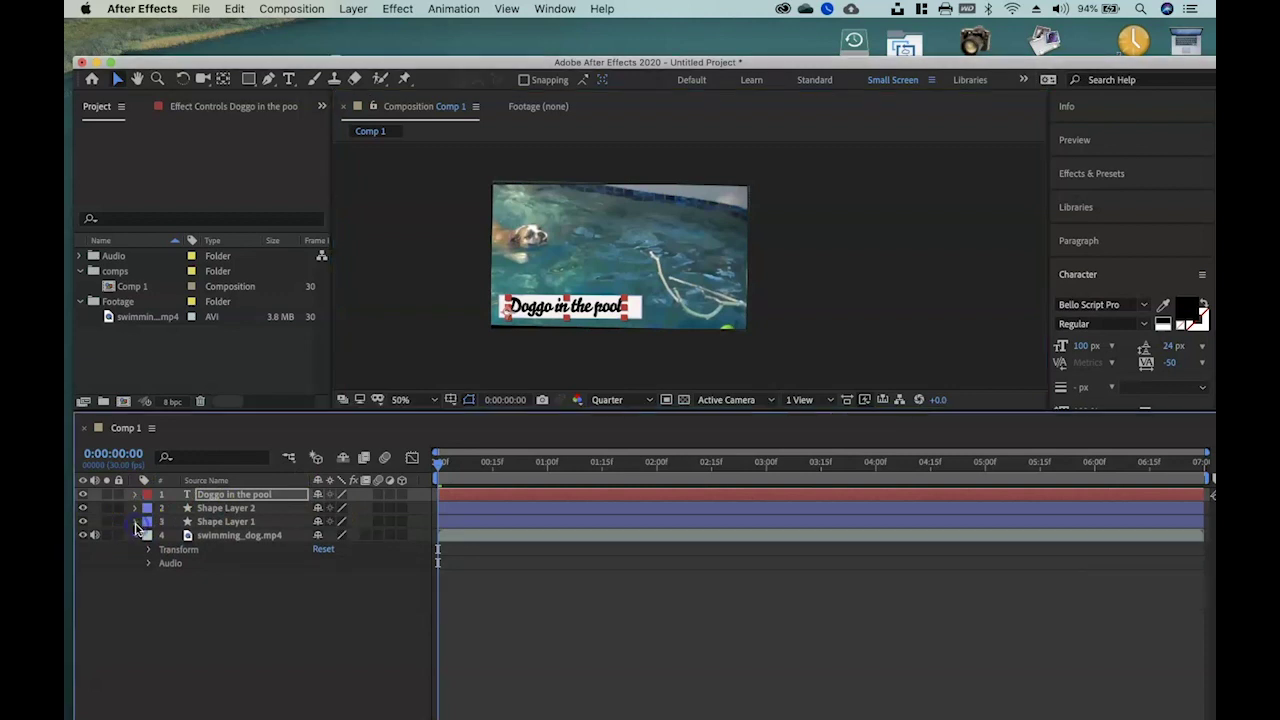
pyautogui.click(135, 536)
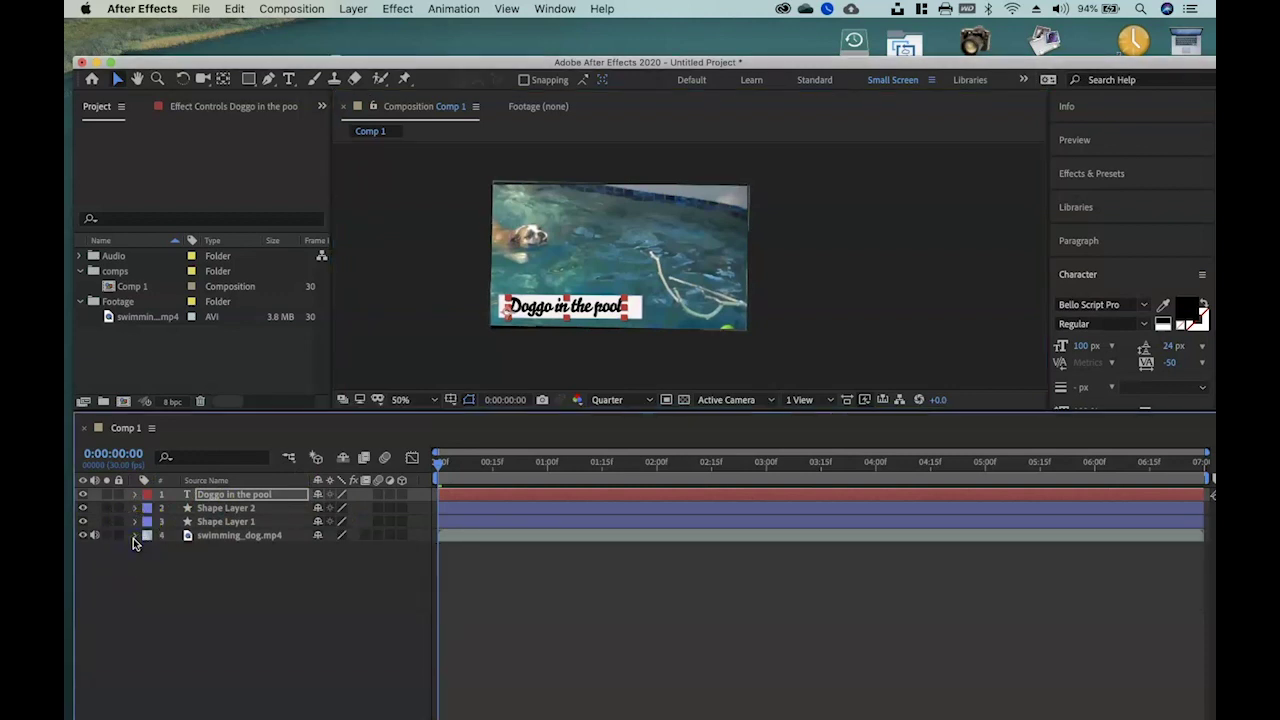
# Delete Shape Layer 2, leaving the title, Shape Layer 1 and swimming_dog.mp4.
pyautogui.click(224, 509)
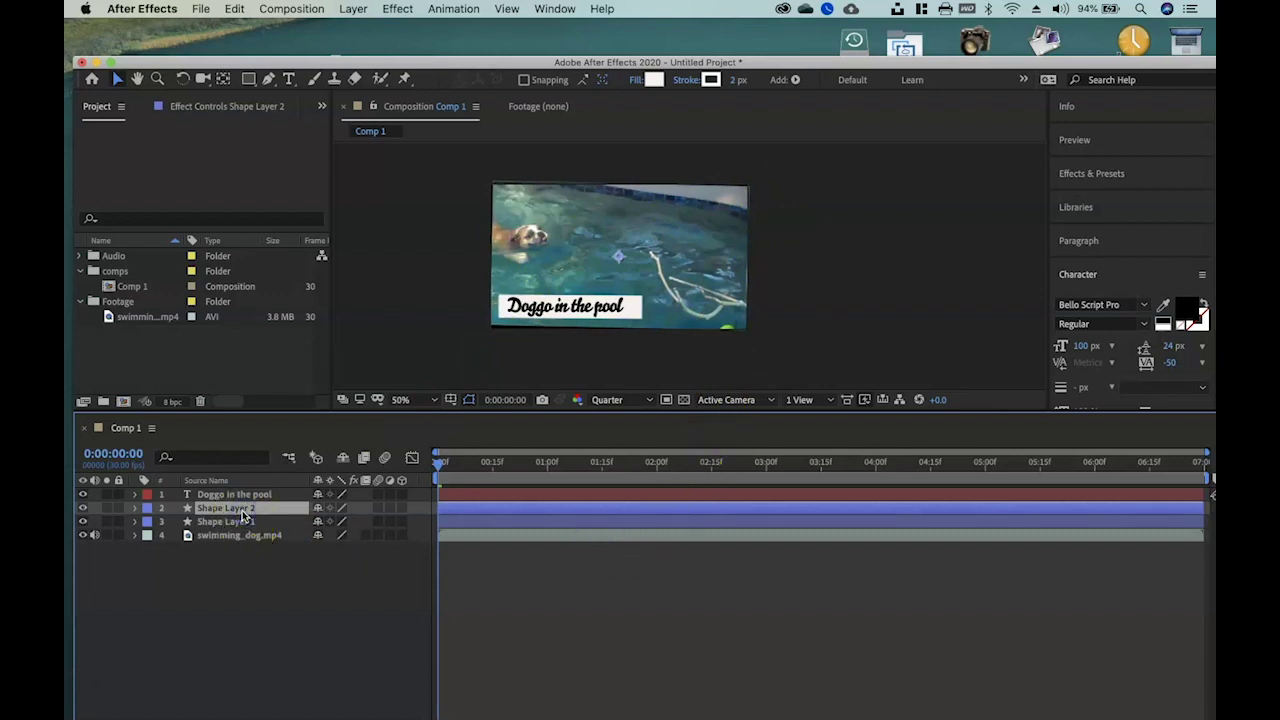
pyautogui.press('Delete')
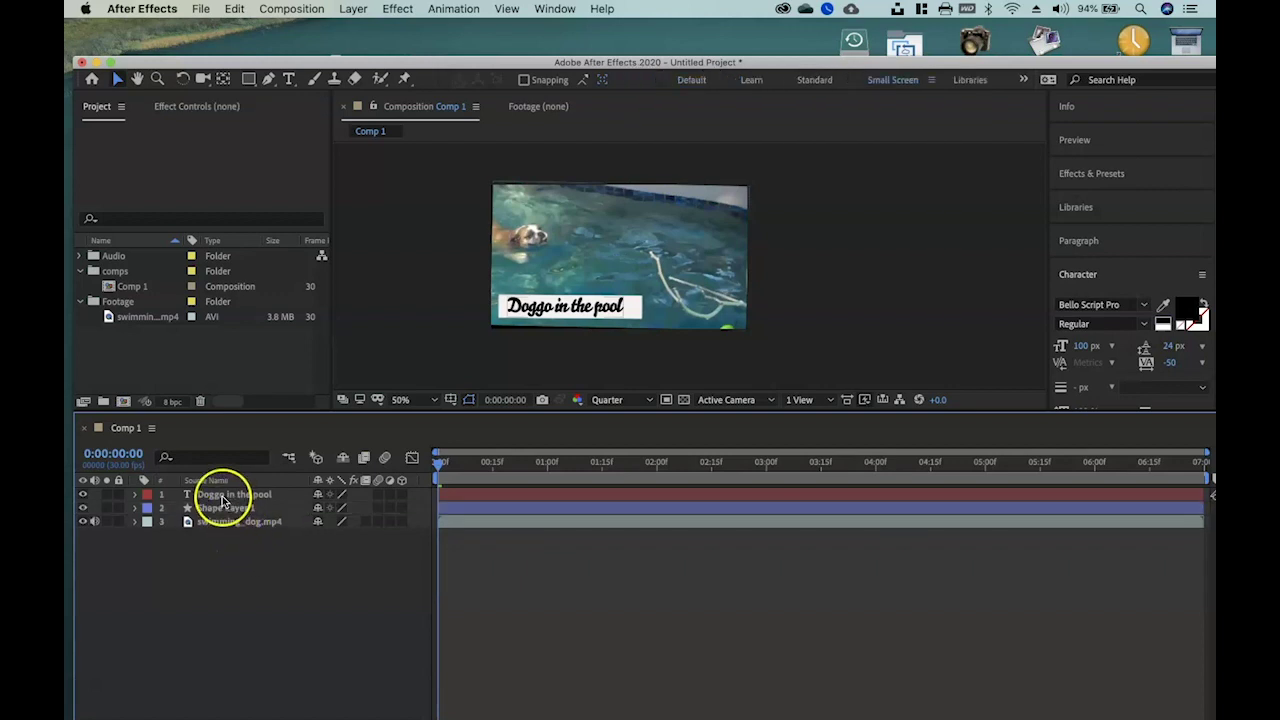
pyautogui.click(222, 496)
pyautogui.click(221, 510)
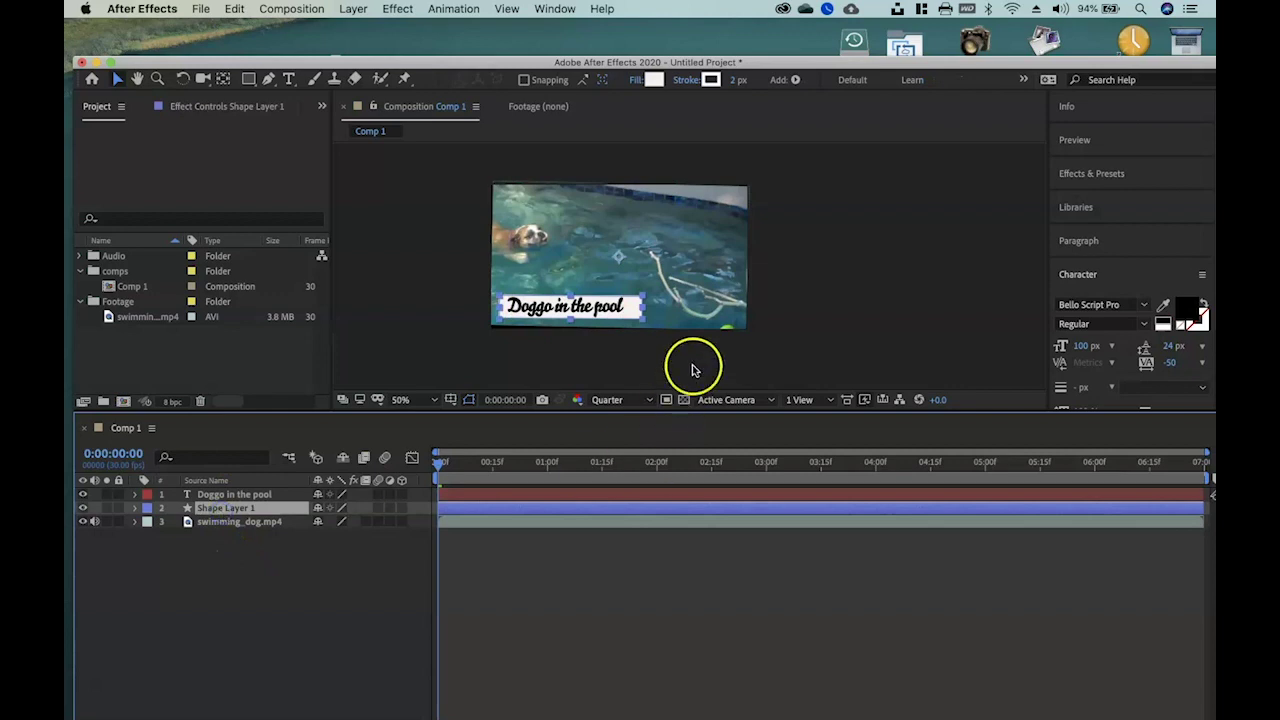
pyautogui.click(237, 524)
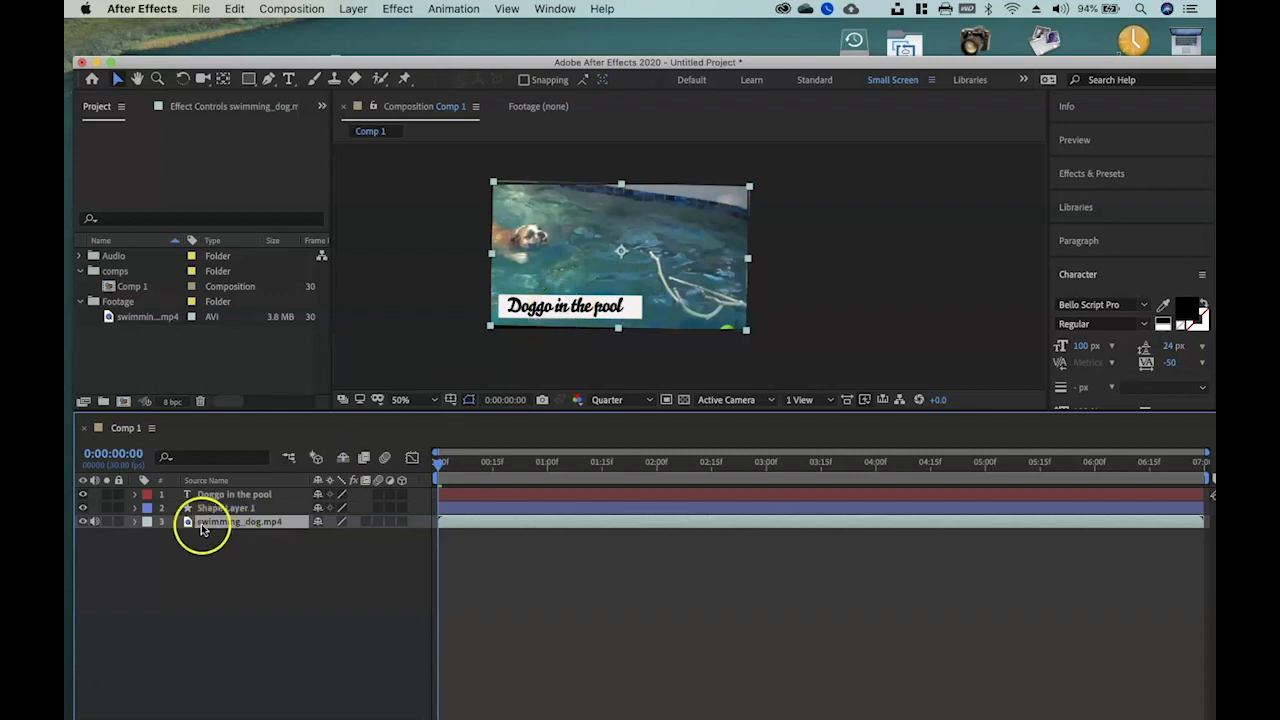
# Hide the title and white bar layers and show swimming_dog.mp4's Opacity at 100% with T.
pyautogui.click(84, 496)
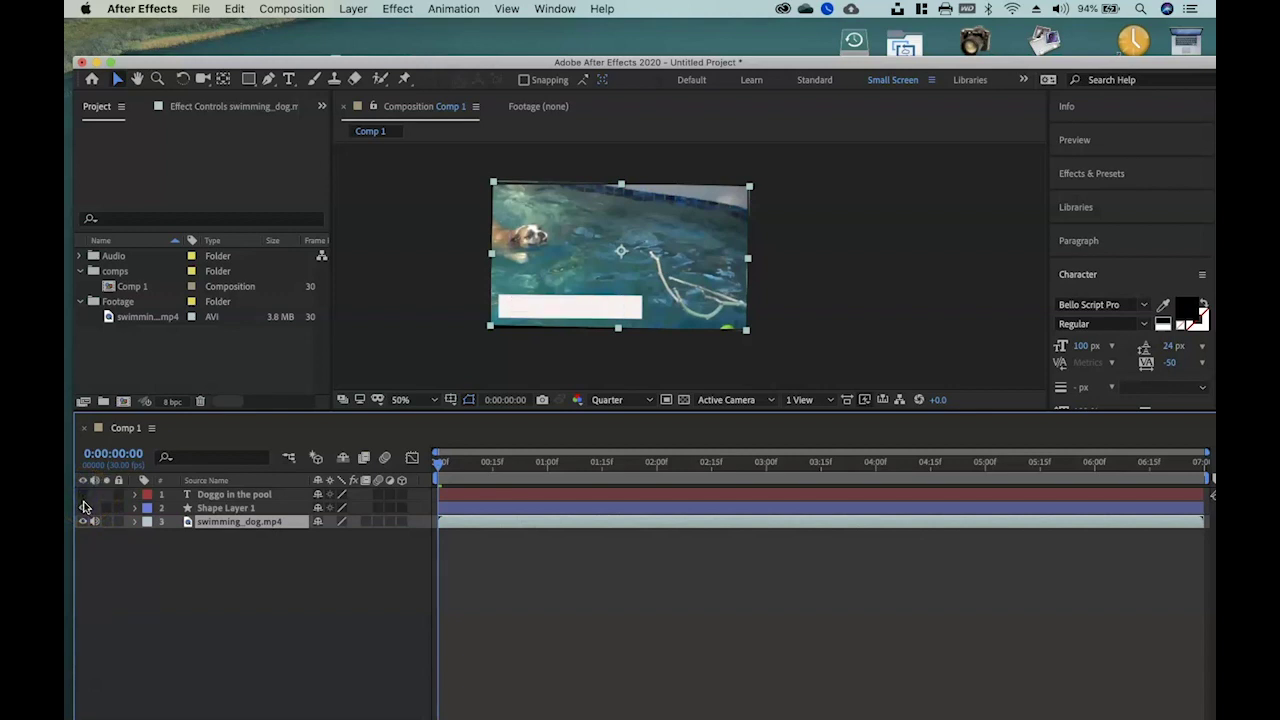
pyautogui.click(84, 509)
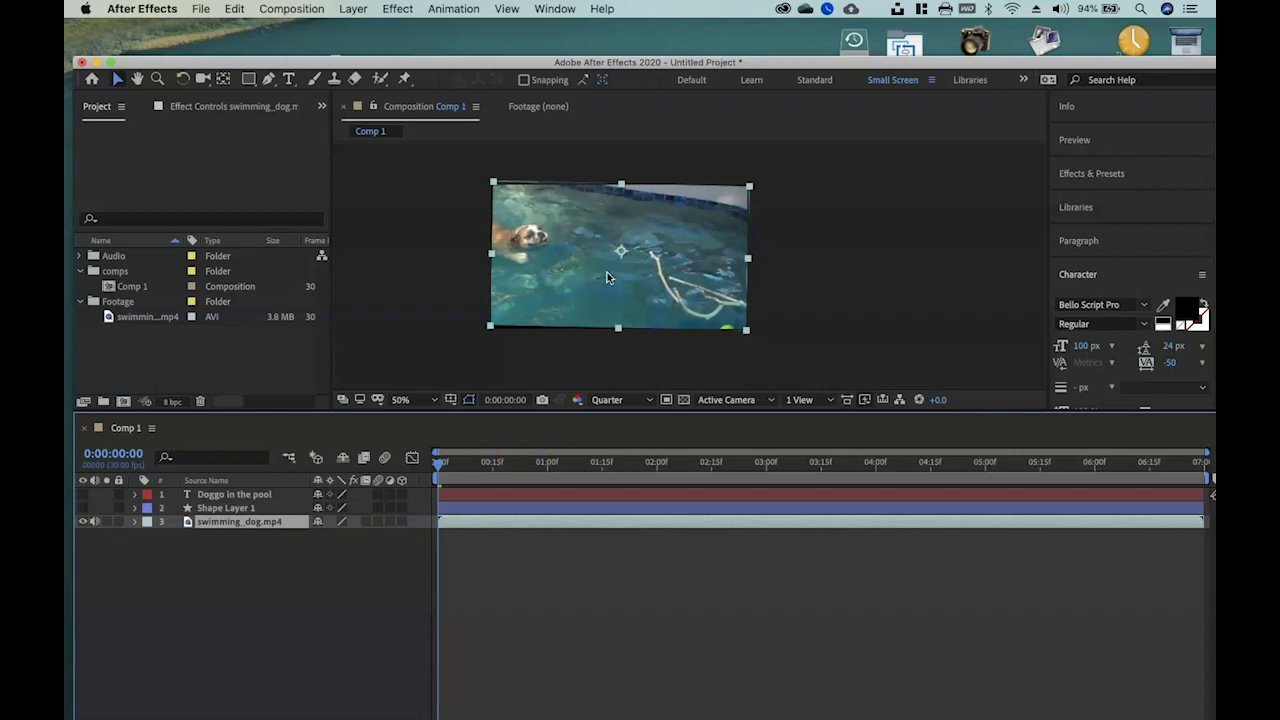
pyautogui.click(218, 528)
pyautogui.click(605, 275)
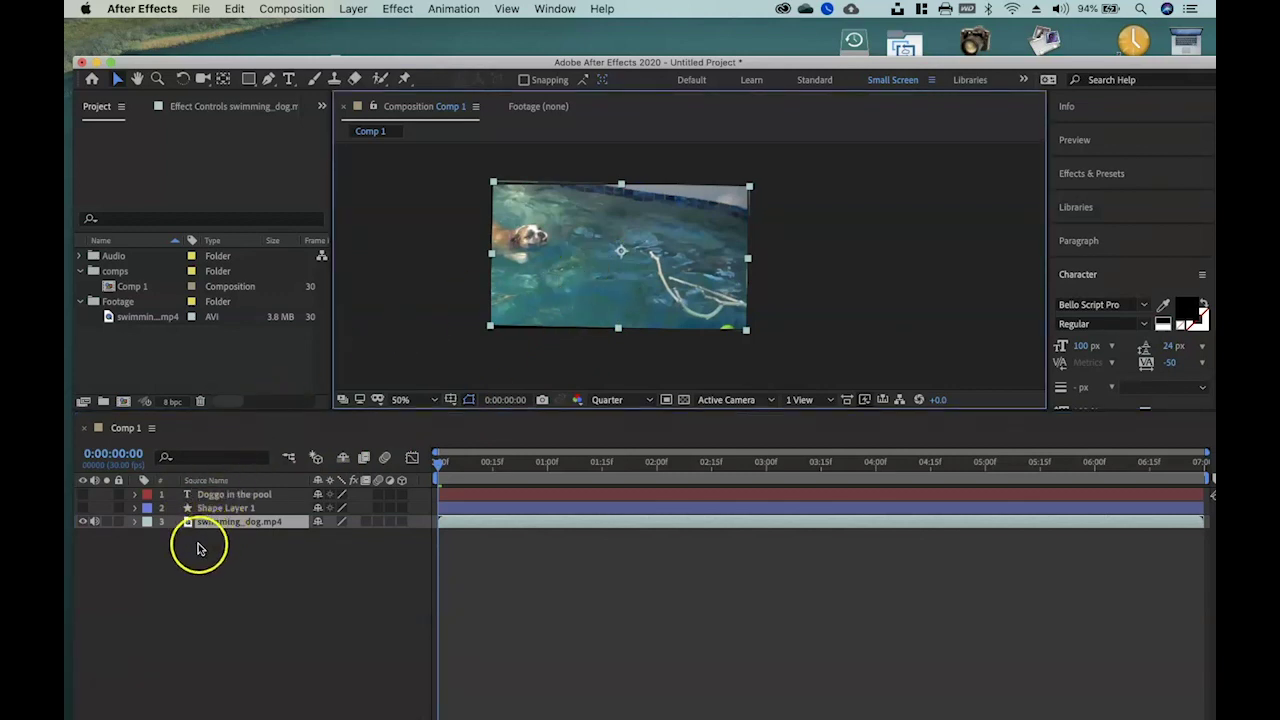
pyautogui.click(236, 524)
pyautogui.press('t')
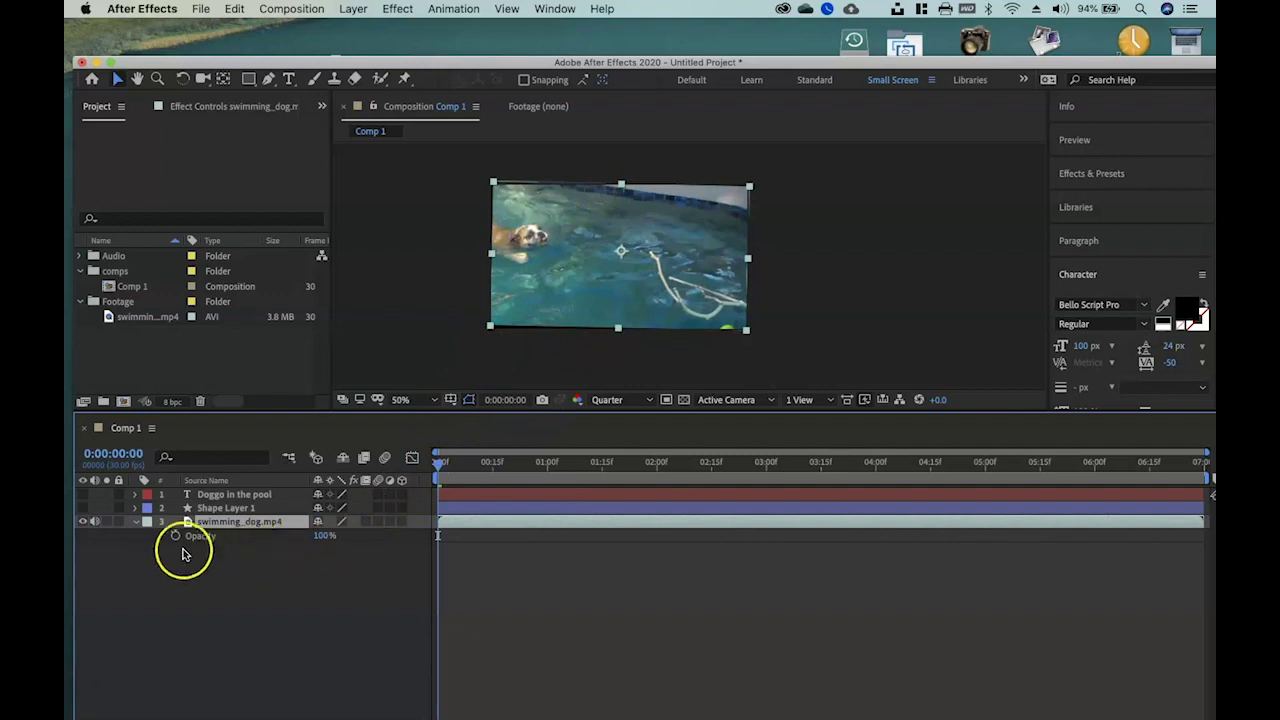
# Keyframe swimming_dog.mp4 Opacity from 0% at 0:00 to 100% a few frames later, then preview.
pyautogui.moveTo(323, 540); pyautogui.dragTo(193, 550)
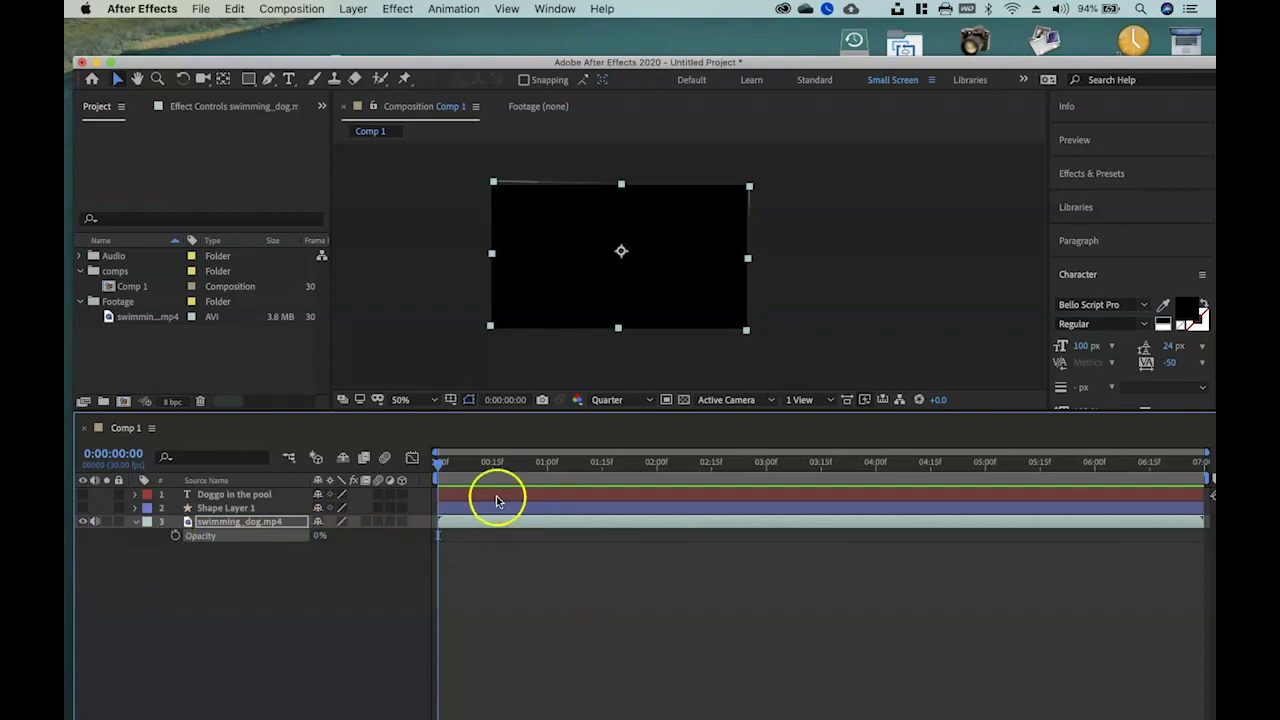
pyautogui.click(383, 531)
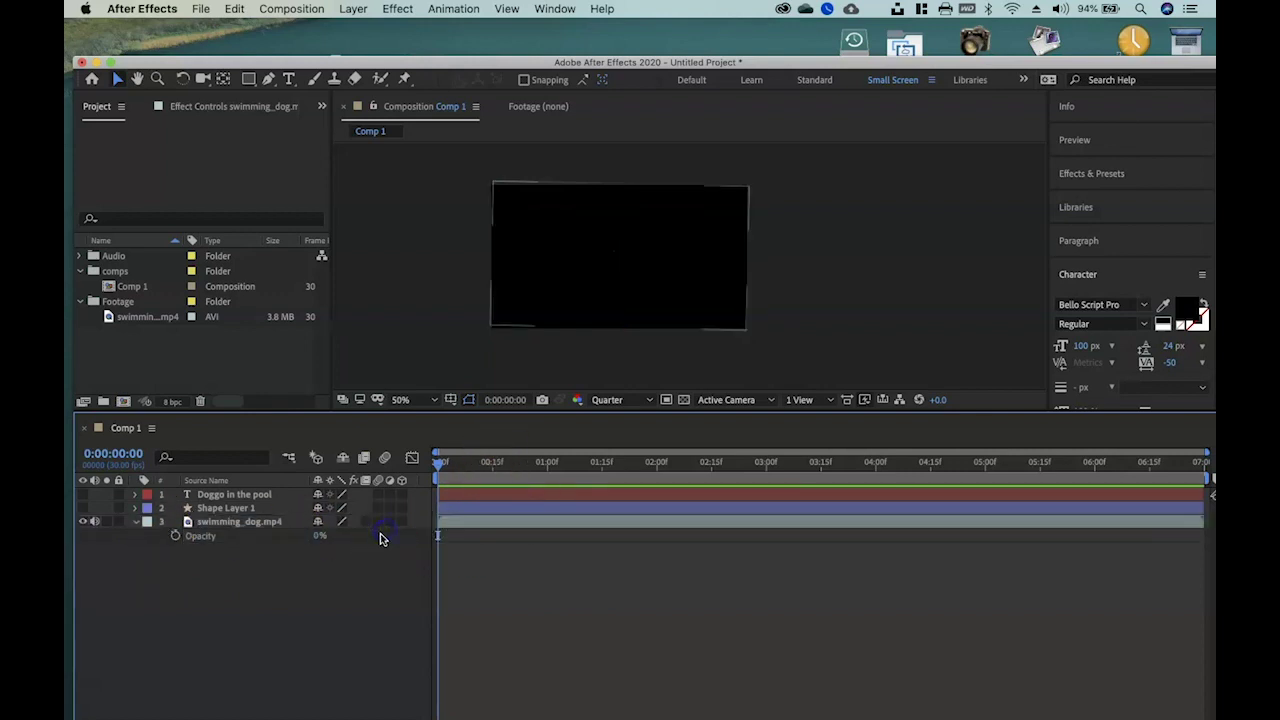
pyautogui.click(463, 521)
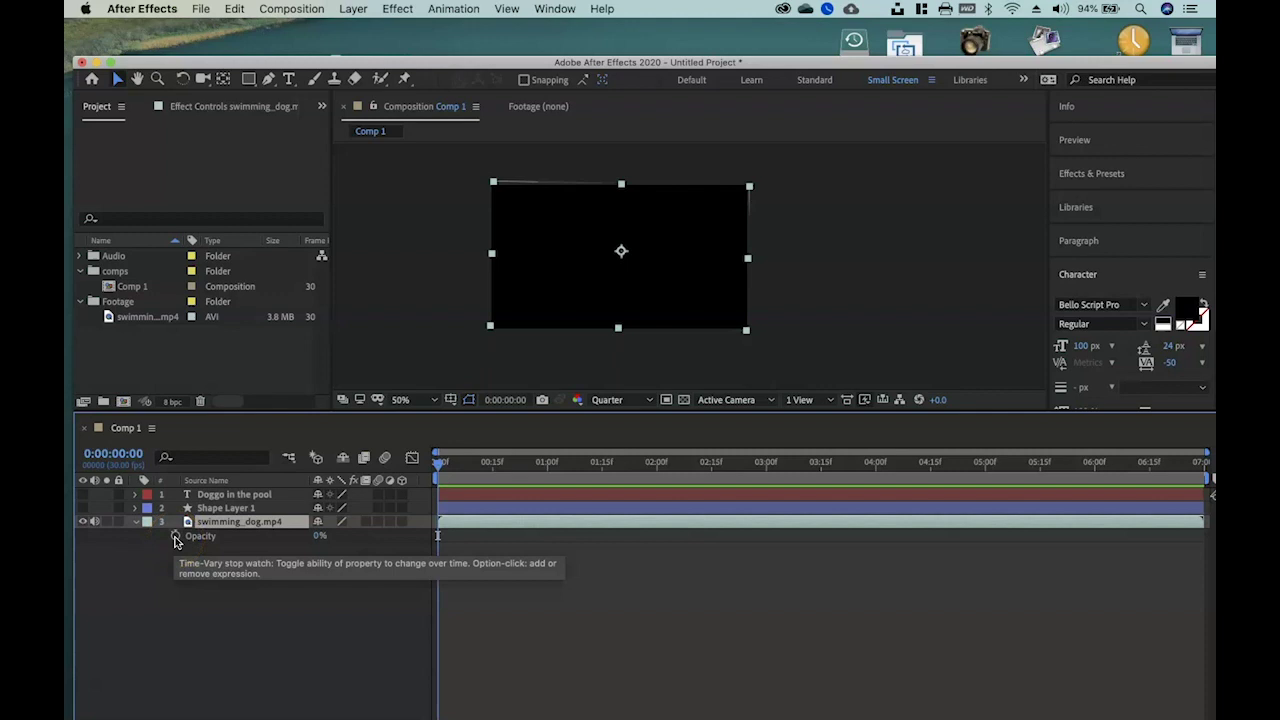
pyautogui.click(175, 540)
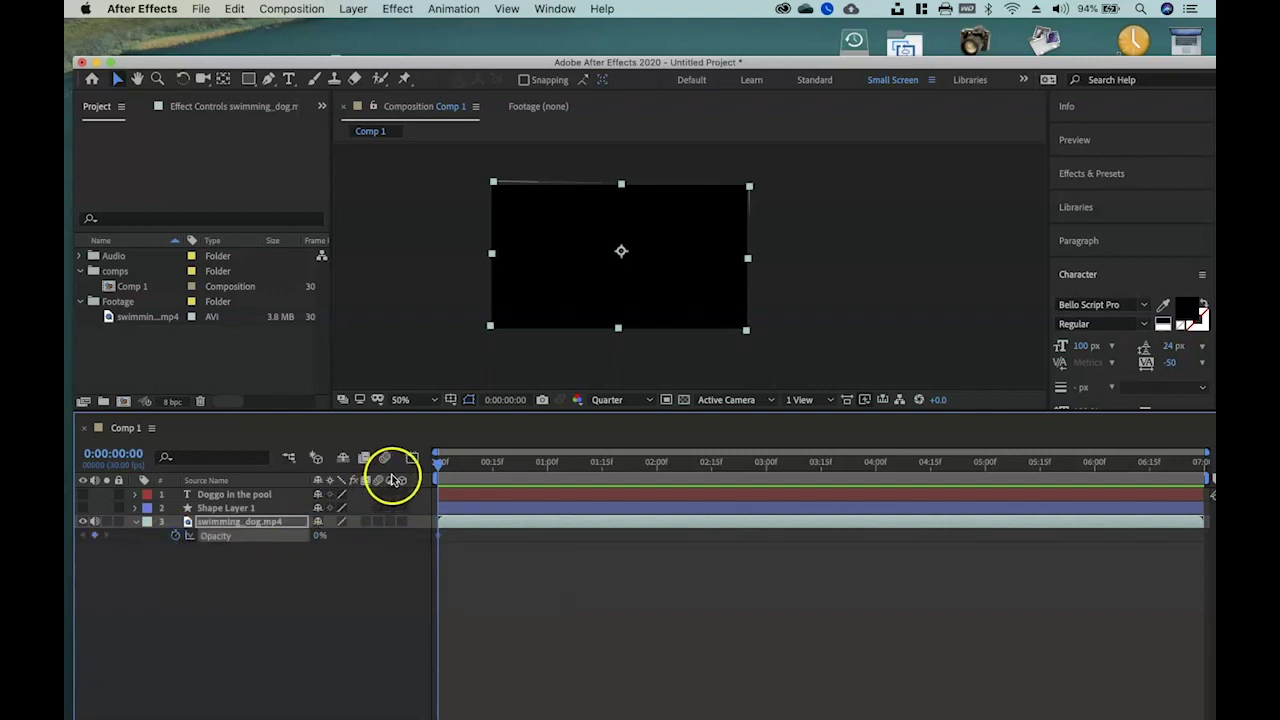
pyautogui.moveTo(440, 466); pyautogui.dragTo(446, 469)
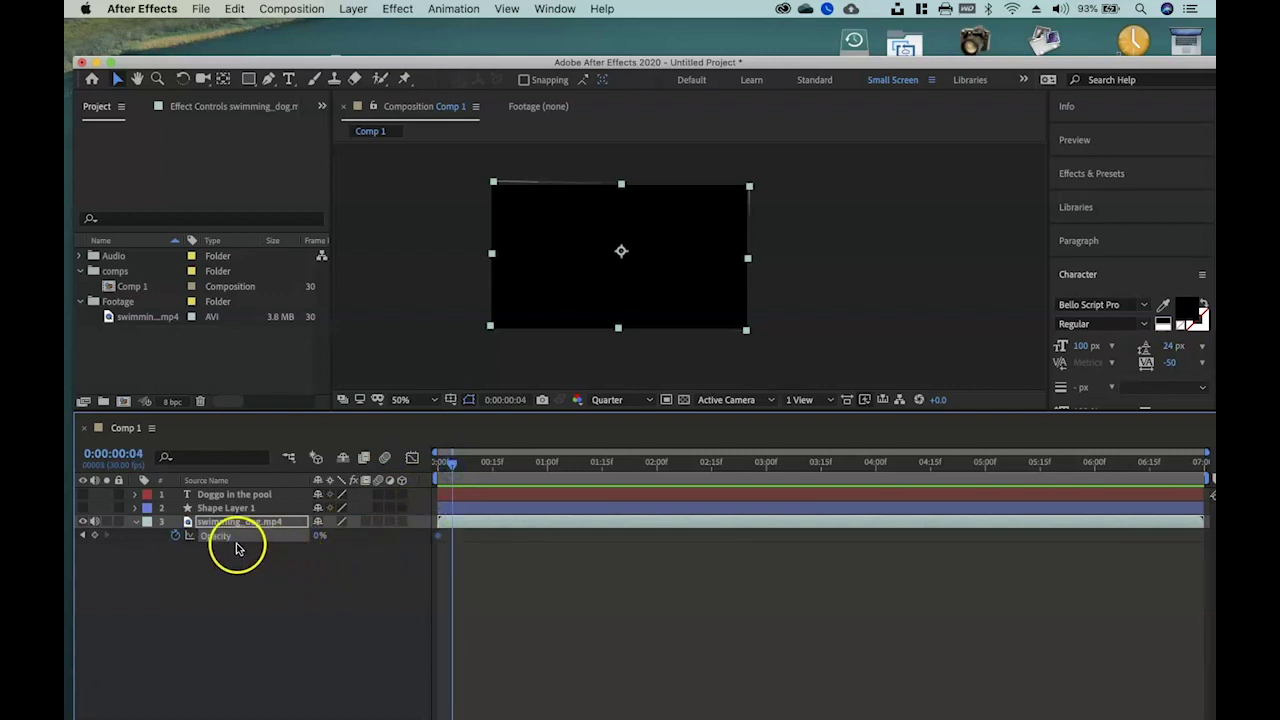
pyautogui.moveTo(316, 536); pyautogui.dragTo(421, 552)
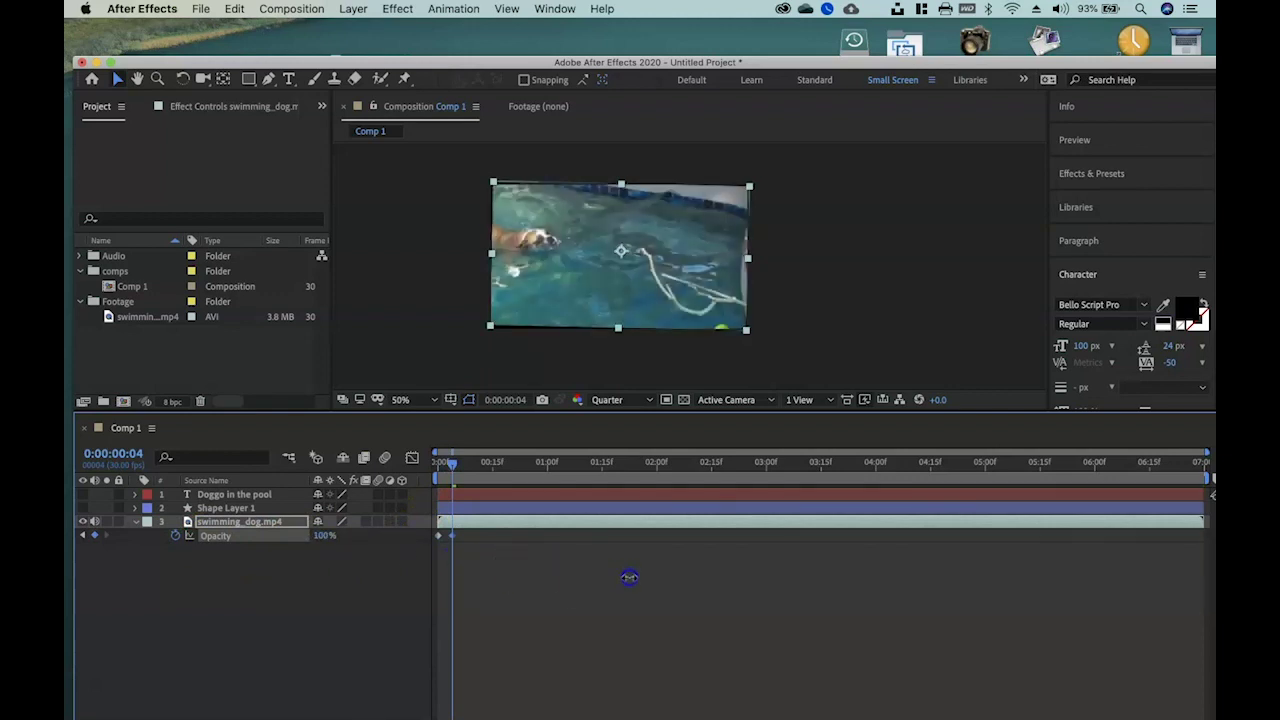
pyautogui.moveTo(451, 463); pyautogui.dragTo(418, 493)
pyautogui.press('space')
# Rework the Opacity keyframe values to 0% and back to nearly full.
pyautogui.click(450, 540)
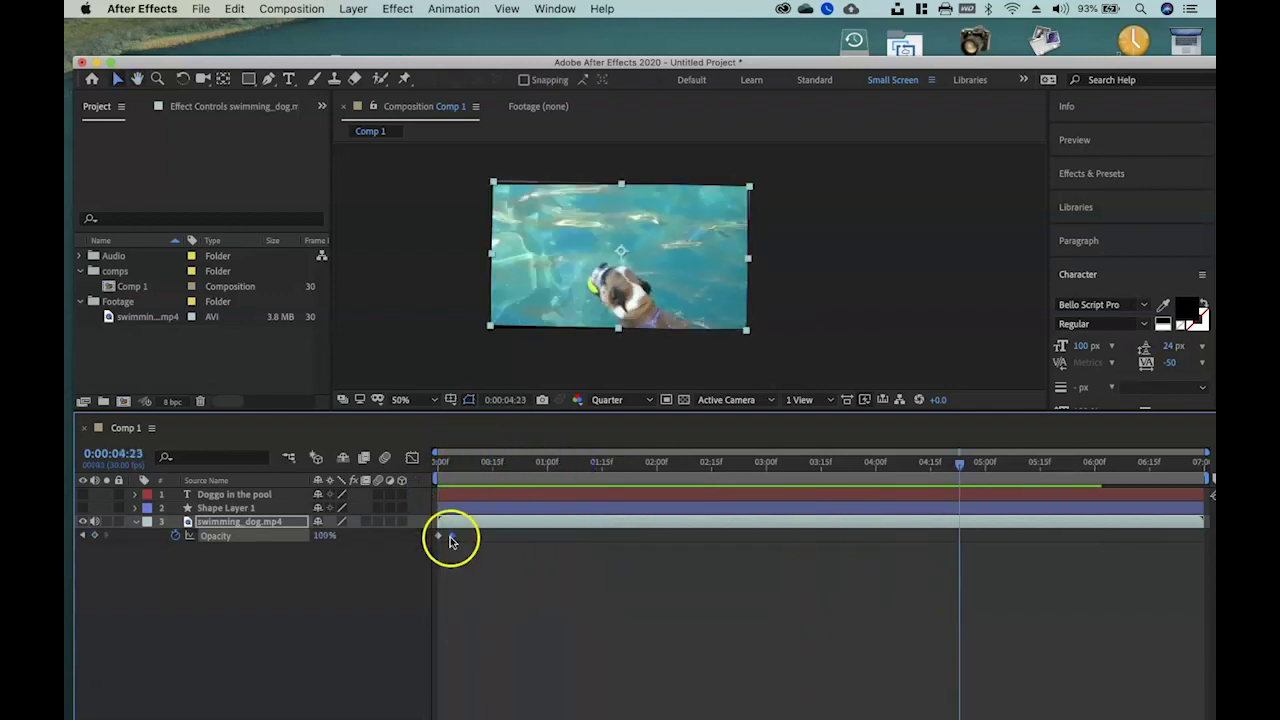
pyautogui.click(439, 537)
pyautogui.click(437, 474)
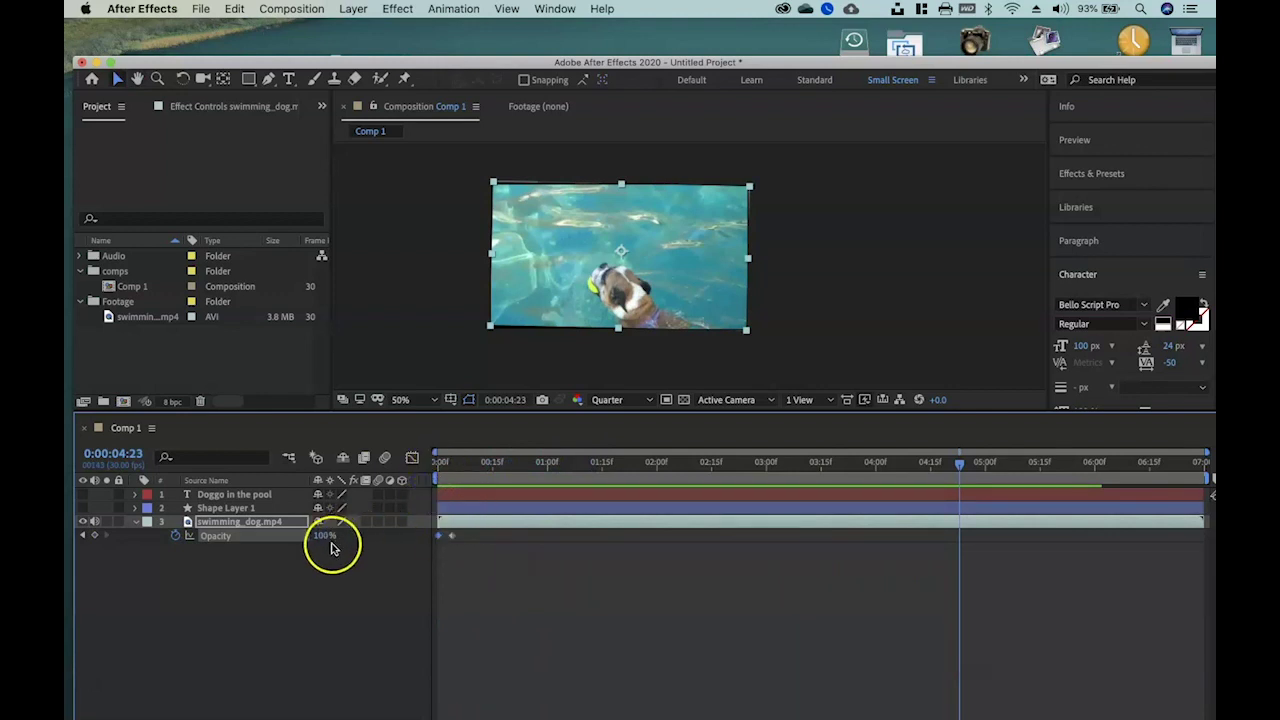
pyautogui.moveTo(290, 545); pyautogui.dragTo(191, 561)
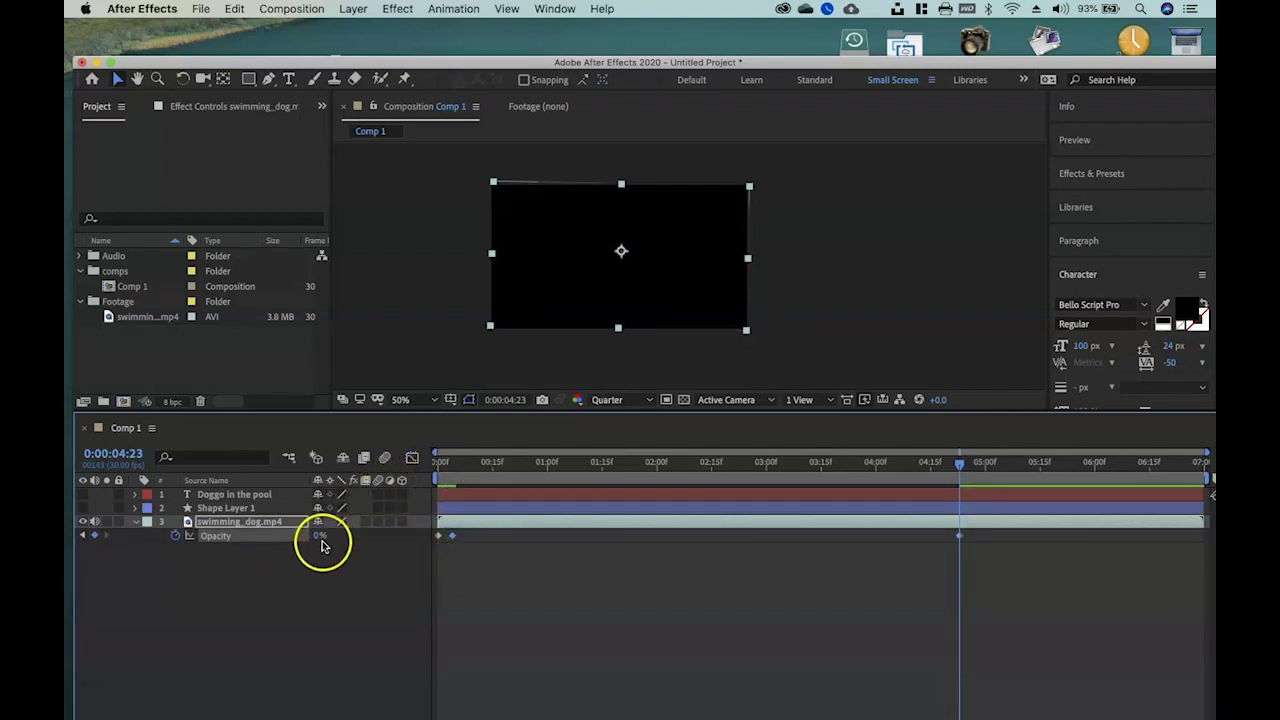
pyautogui.moveTo(319, 543); pyautogui.dragTo(586, 566)
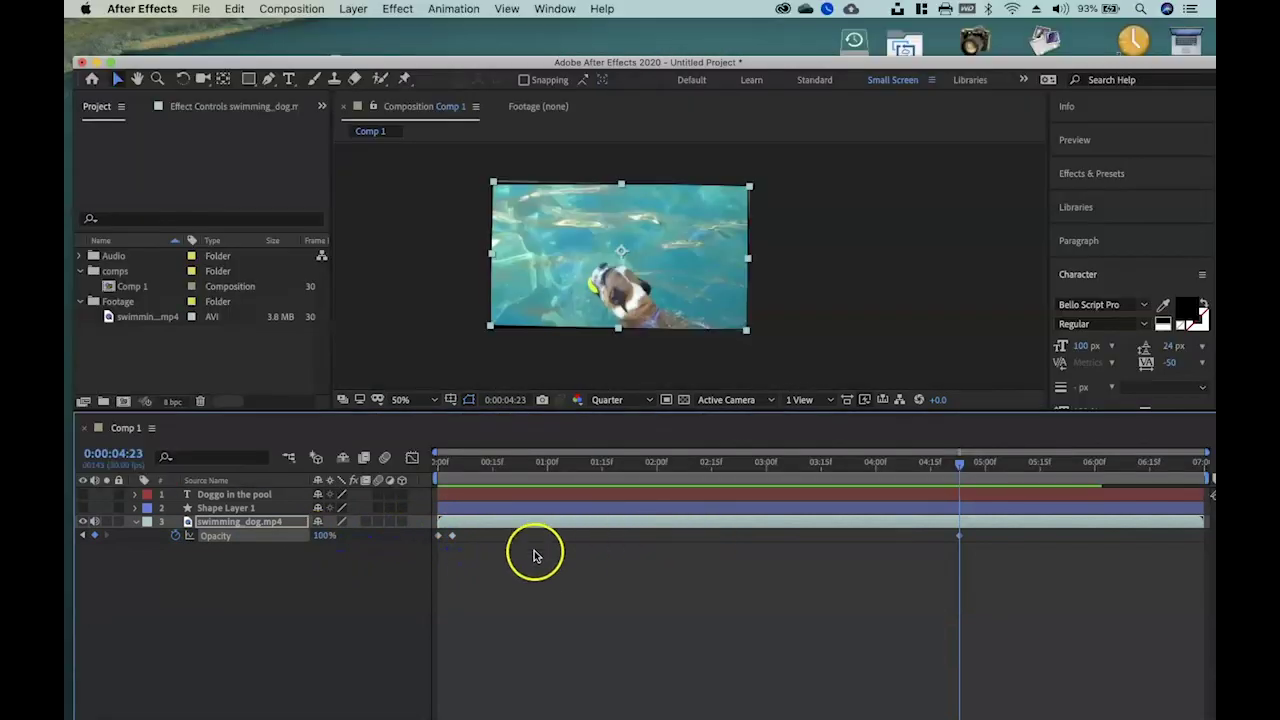
pyautogui.moveTo(963, 459); pyautogui.dragTo(430, 510)
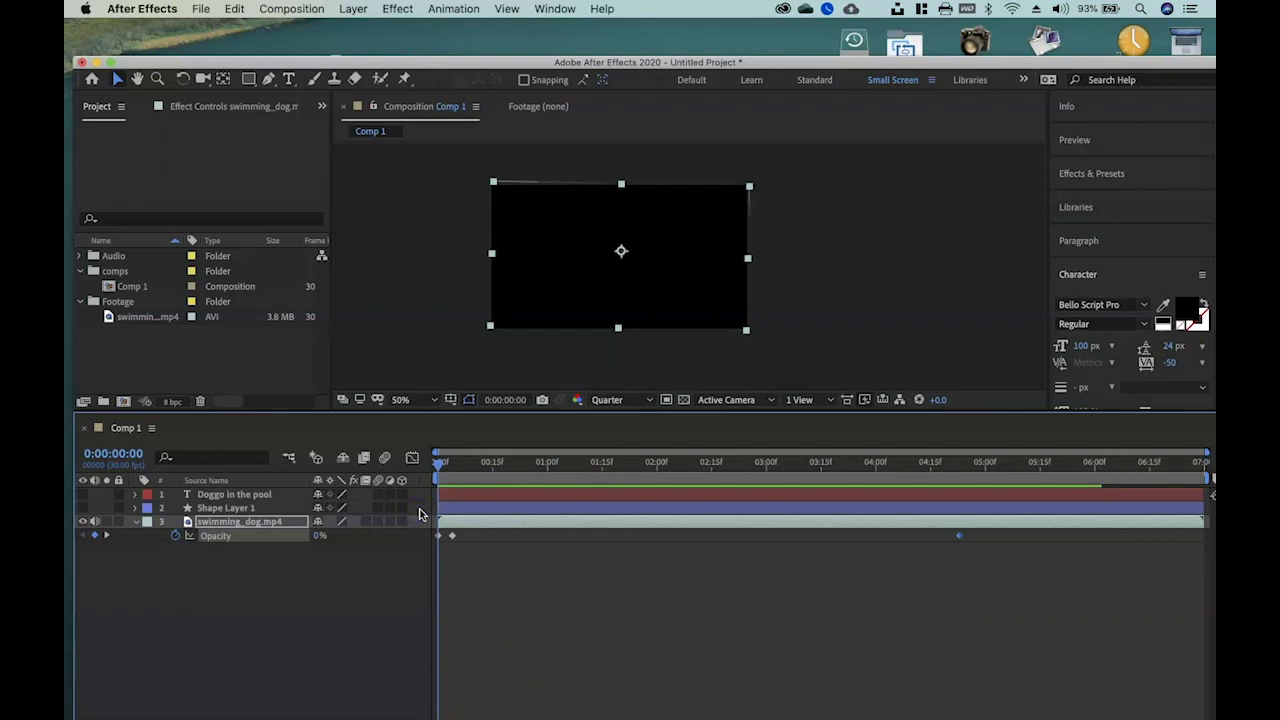
# Preview the current fade-in from the start of the composition.
pyautogui.press('space')
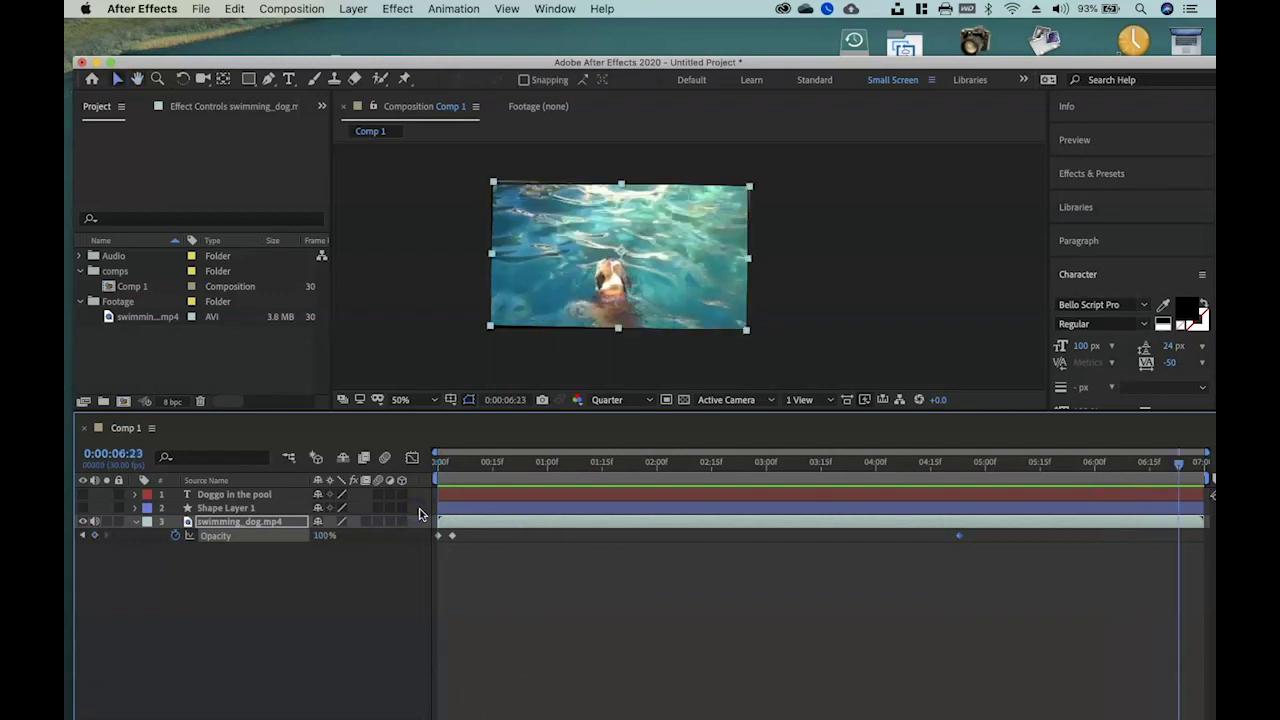
pyautogui.click(419, 514)
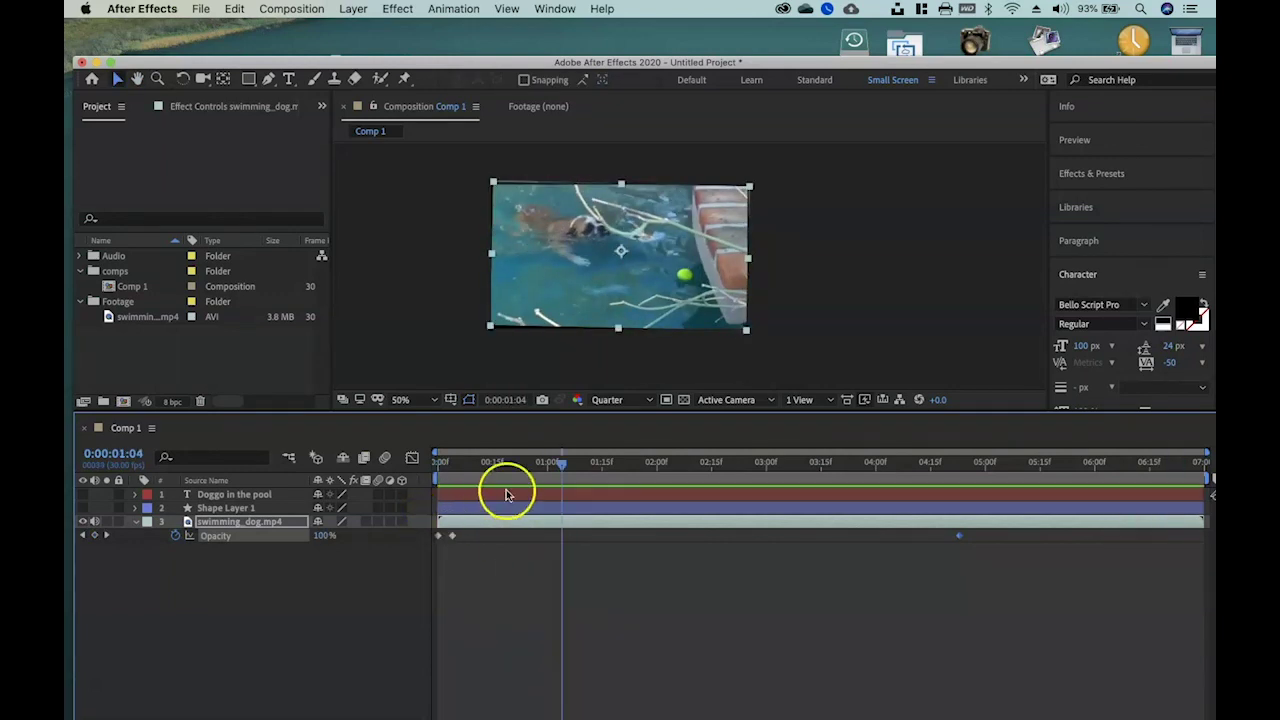
pyautogui.moveTo(563, 466); pyautogui.dragTo(380, 500)
pyautogui.press('space')
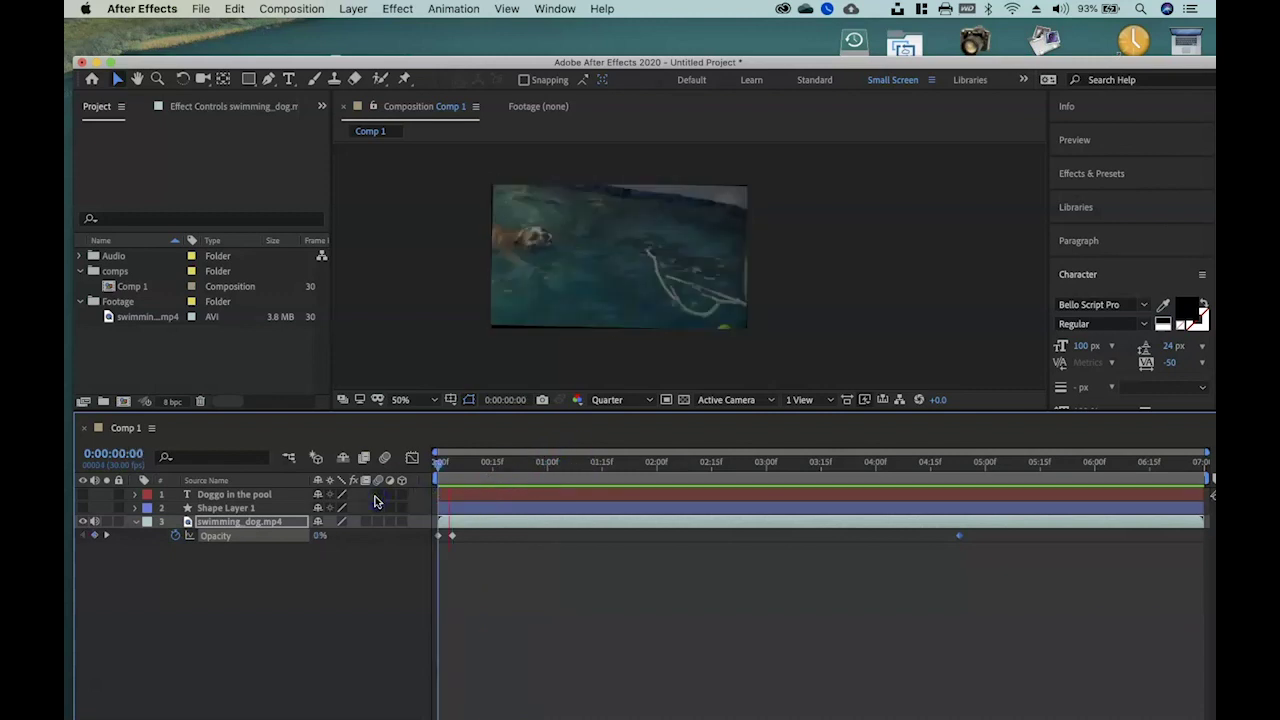
pyautogui.click(452, 548)
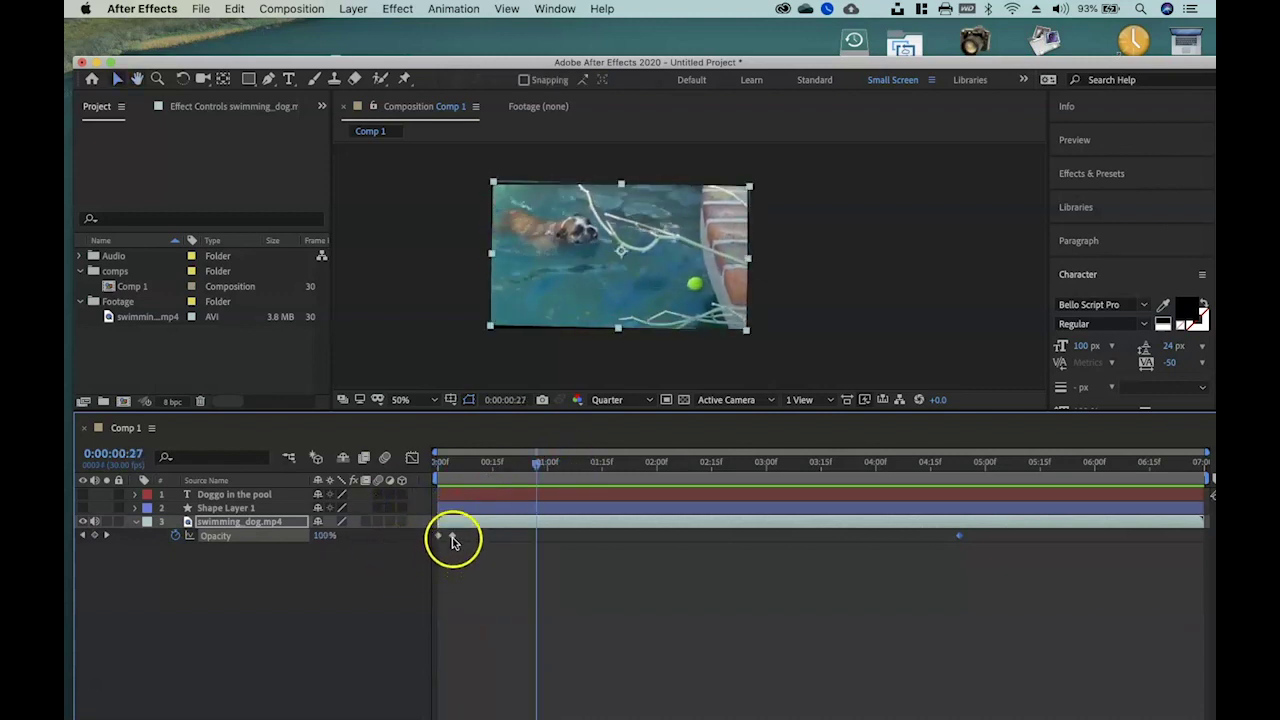
# Slide the 100% Opacity keyframe to about one second and preview the slower fade-in.
pyautogui.moveTo(452, 541)
pyautogui.moveTo(463, 543); pyautogui.dragTo(493, 549)
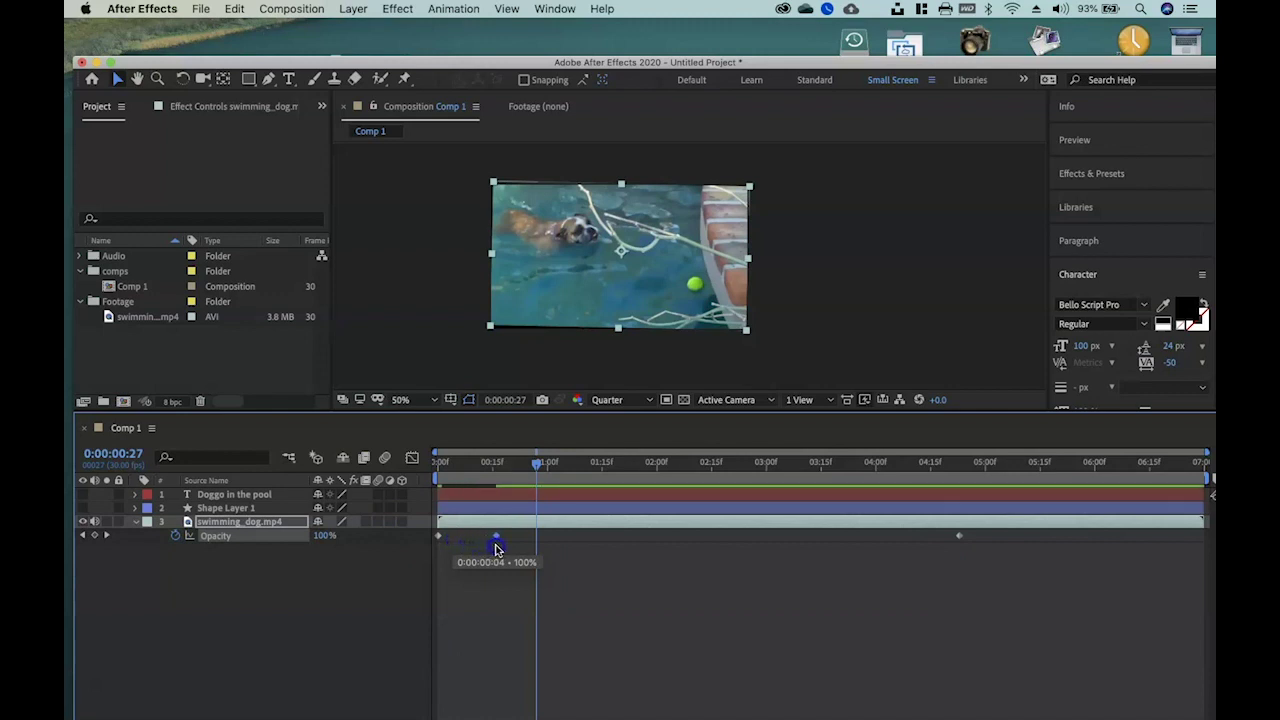
pyautogui.moveTo(496, 548); pyautogui.dragTo(547, 545)
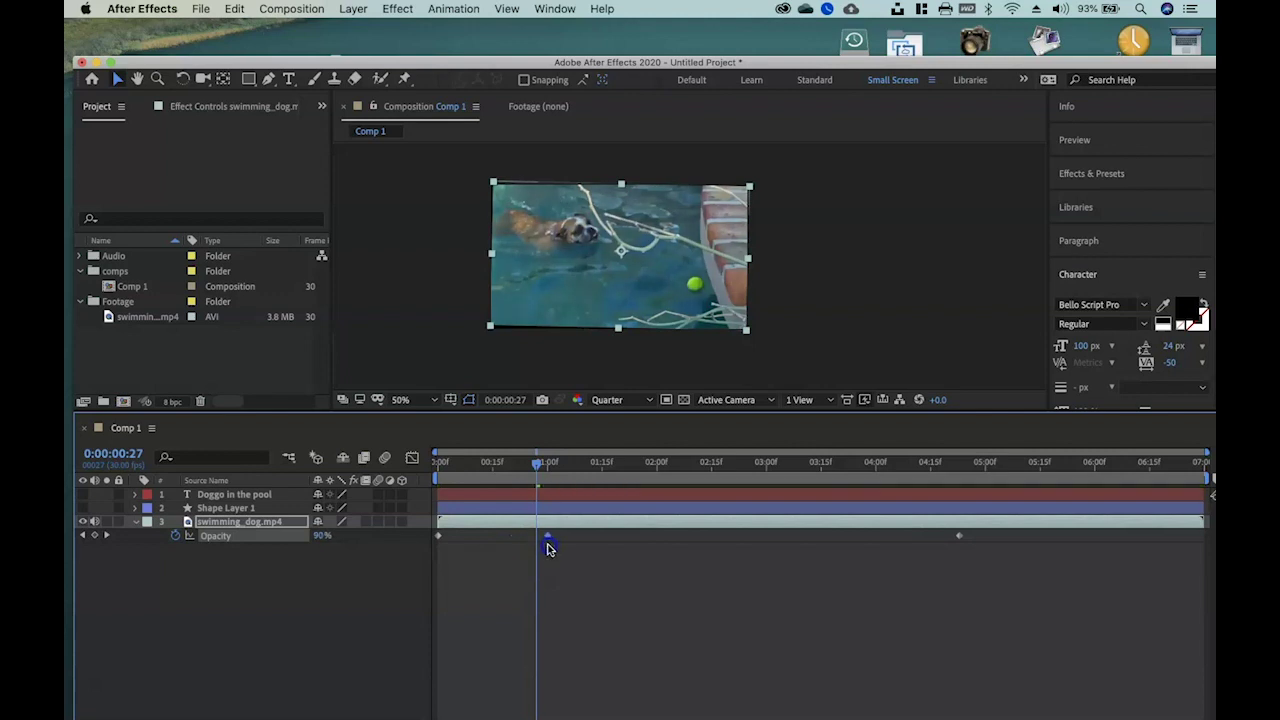
pyautogui.click(537, 468)
pyautogui.moveTo(537, 468); pyautogui.dragTo(414, 491)
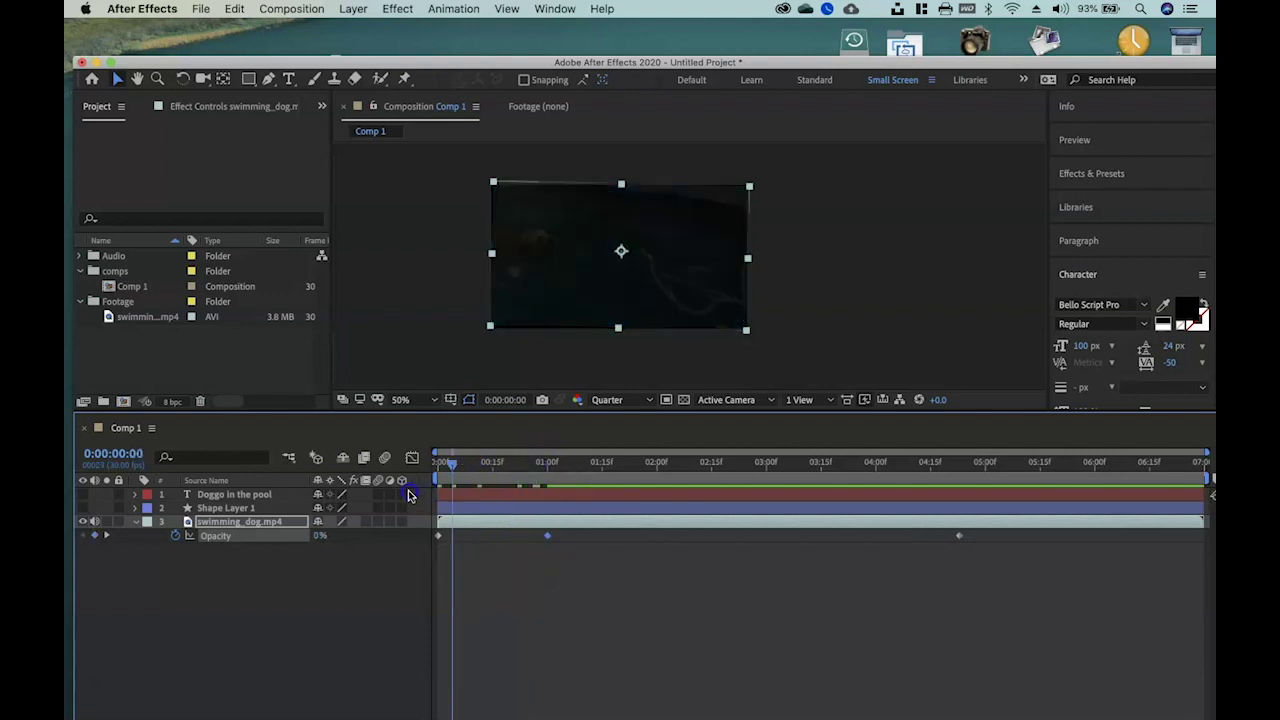
pyautogui.press('space')
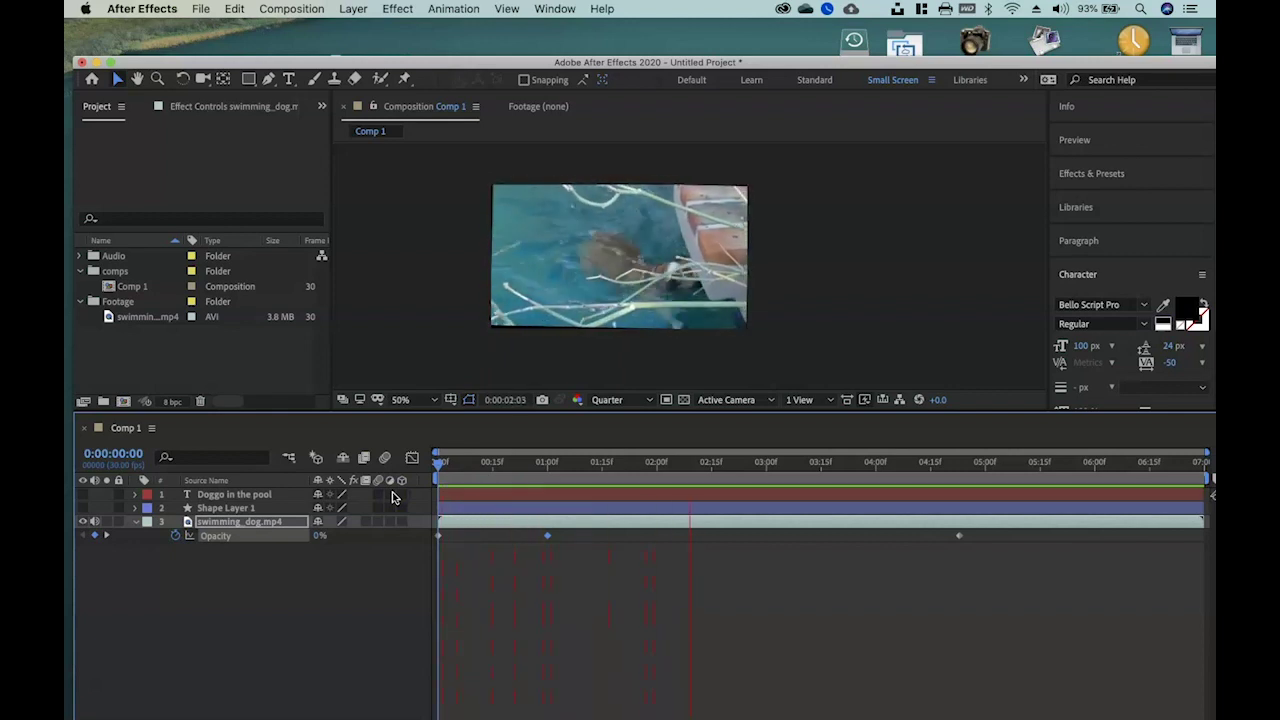
pyautogui.click(408, 500)
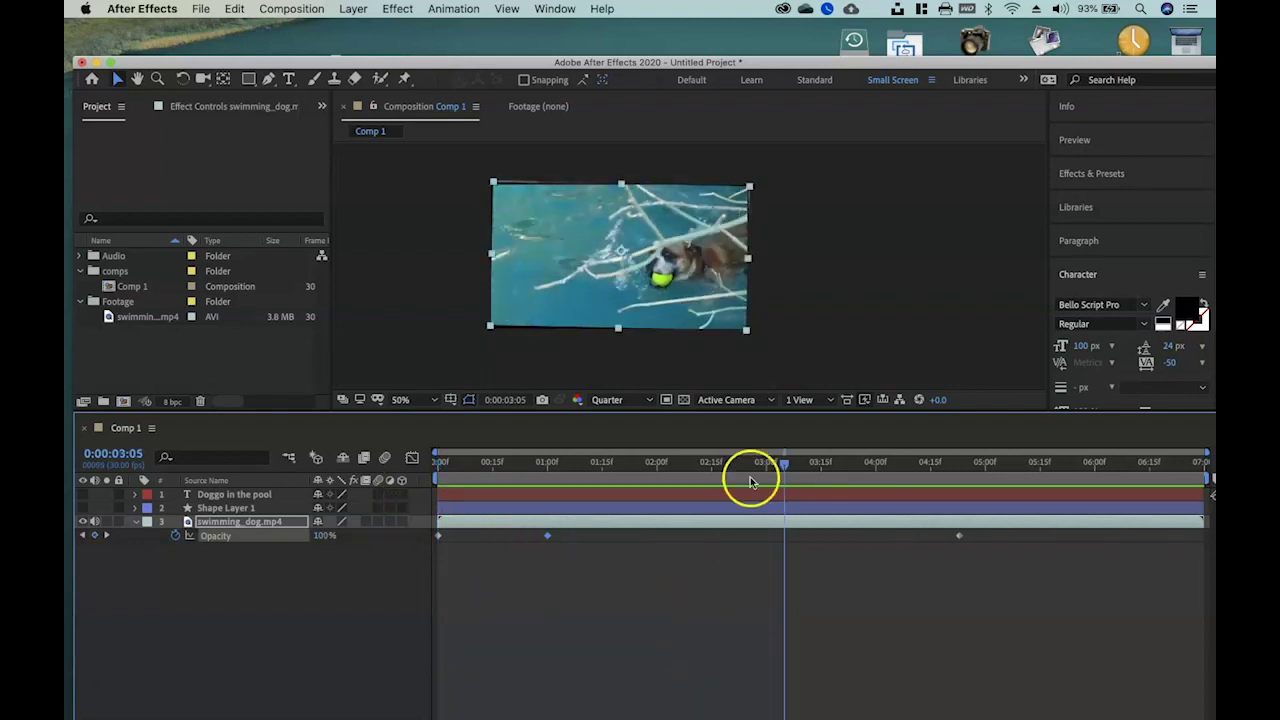
pyautogui.moveTo(783, 463); pyautogui.dragTo(470, 494)
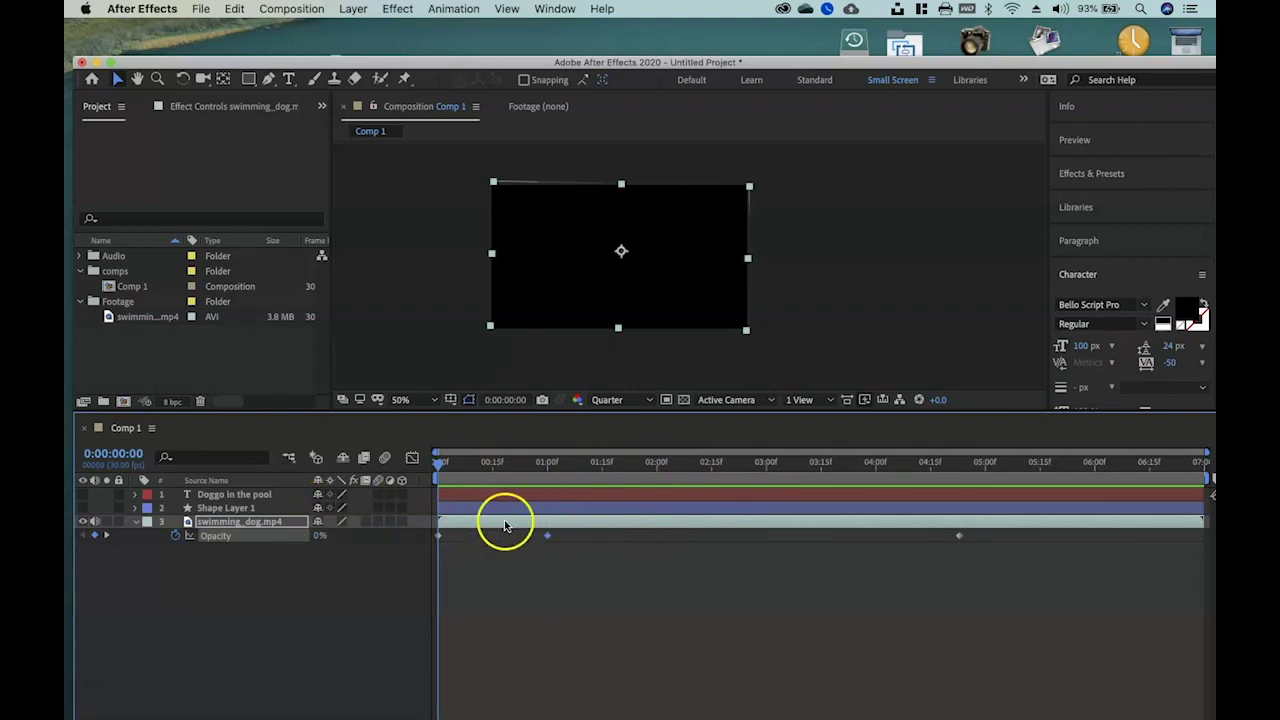
pyautogui.moveTo(441, 467); pyautogui.dragTo(367, 509)
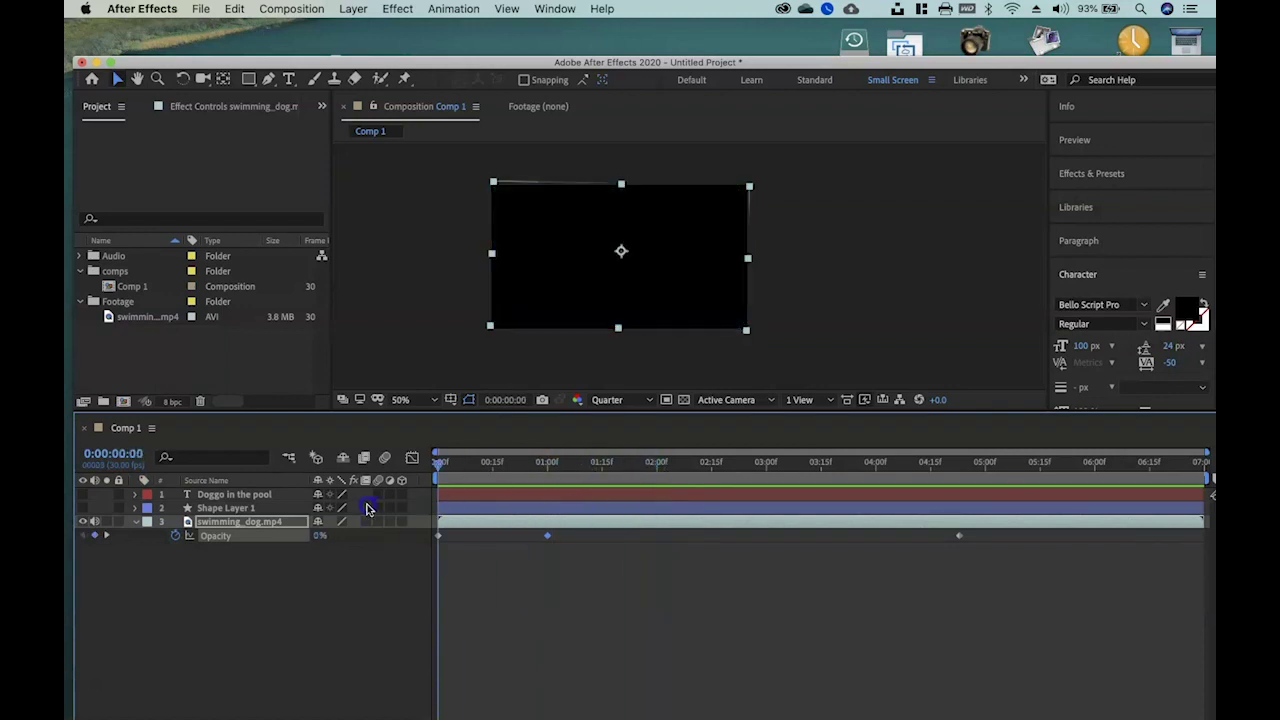
pyautogui.click(305, 650)
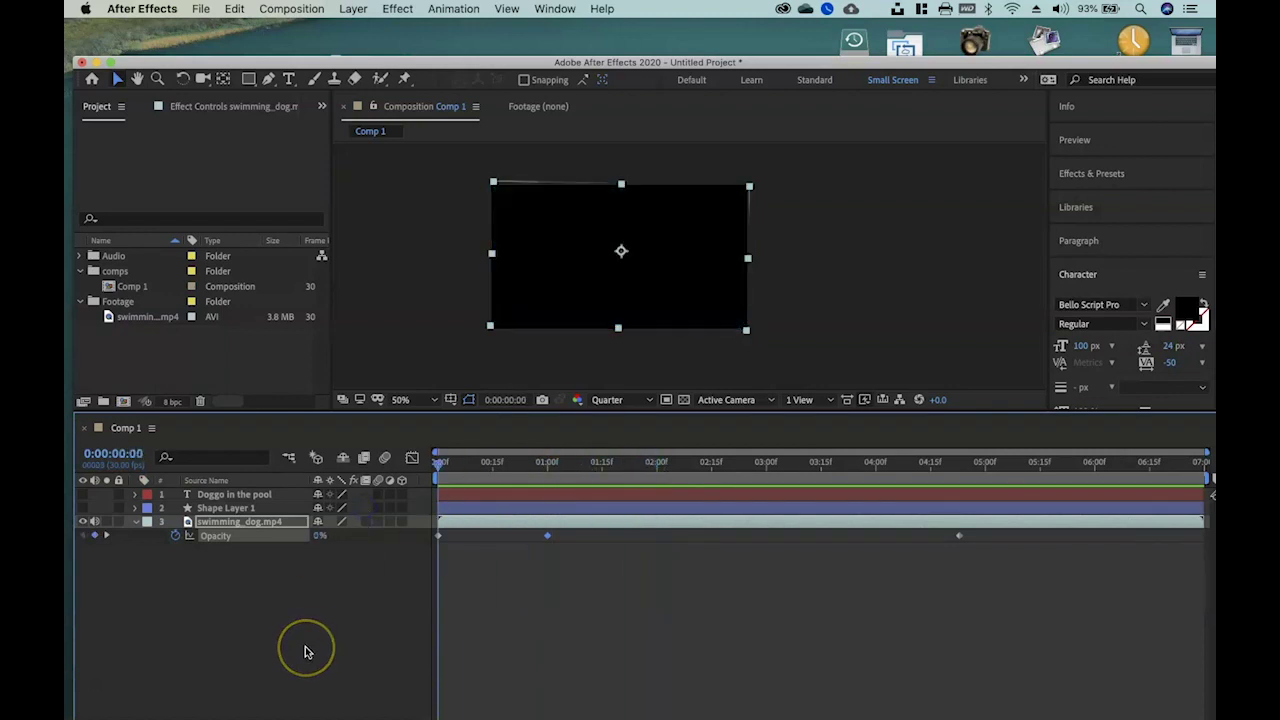
# Twirl open Shape Layer 1 and its Transform group, and make the white bar visible.
pyautogui.click(135, 509)
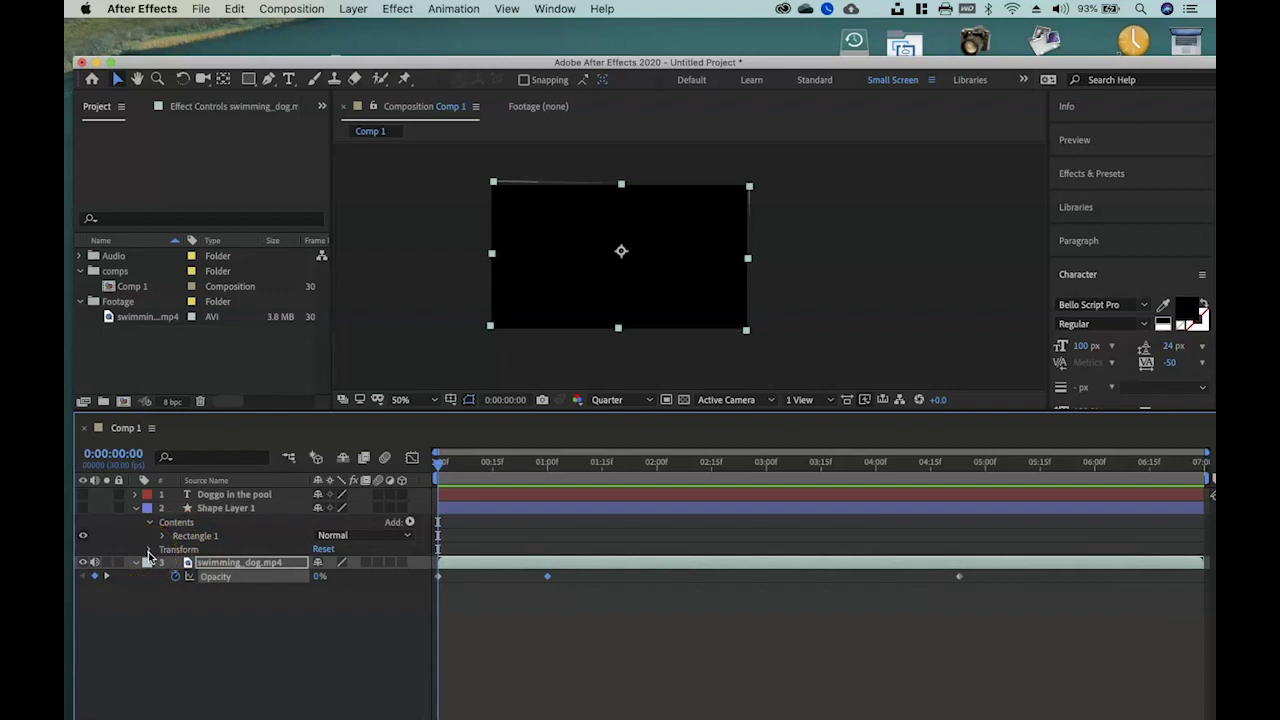
pyautogui.click(150, 550)
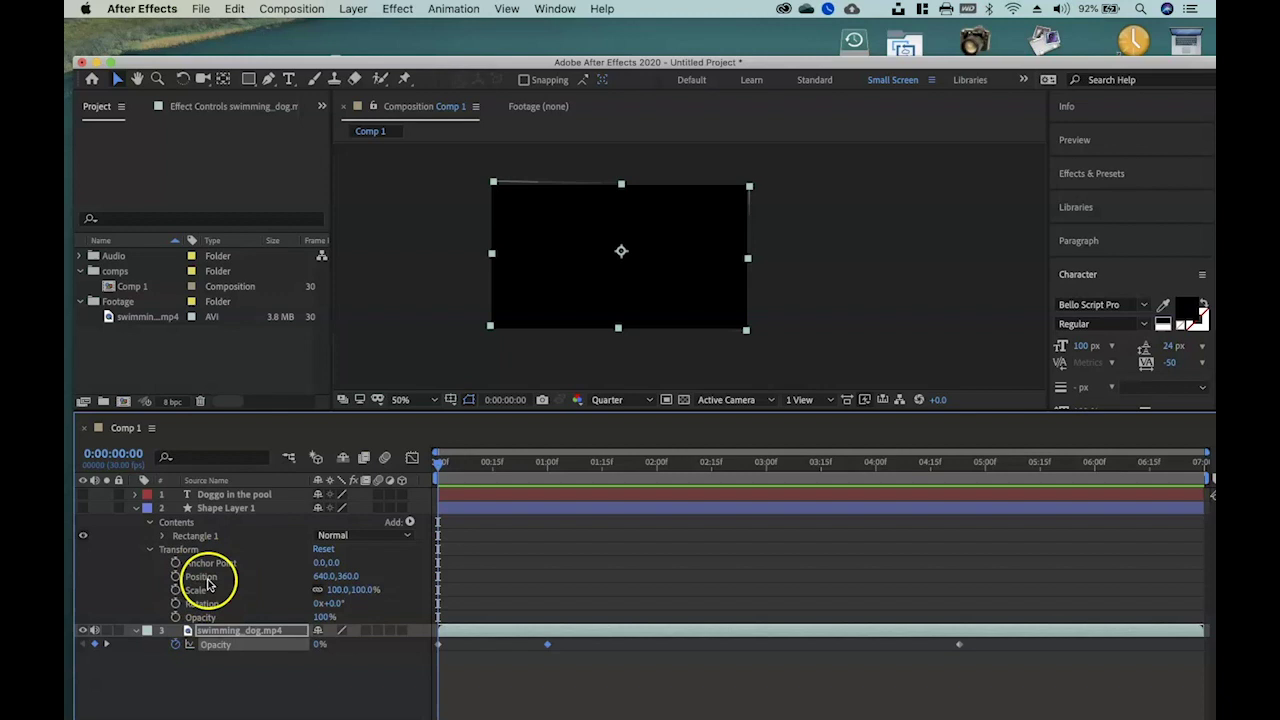
pyautogui.click(83, 509)
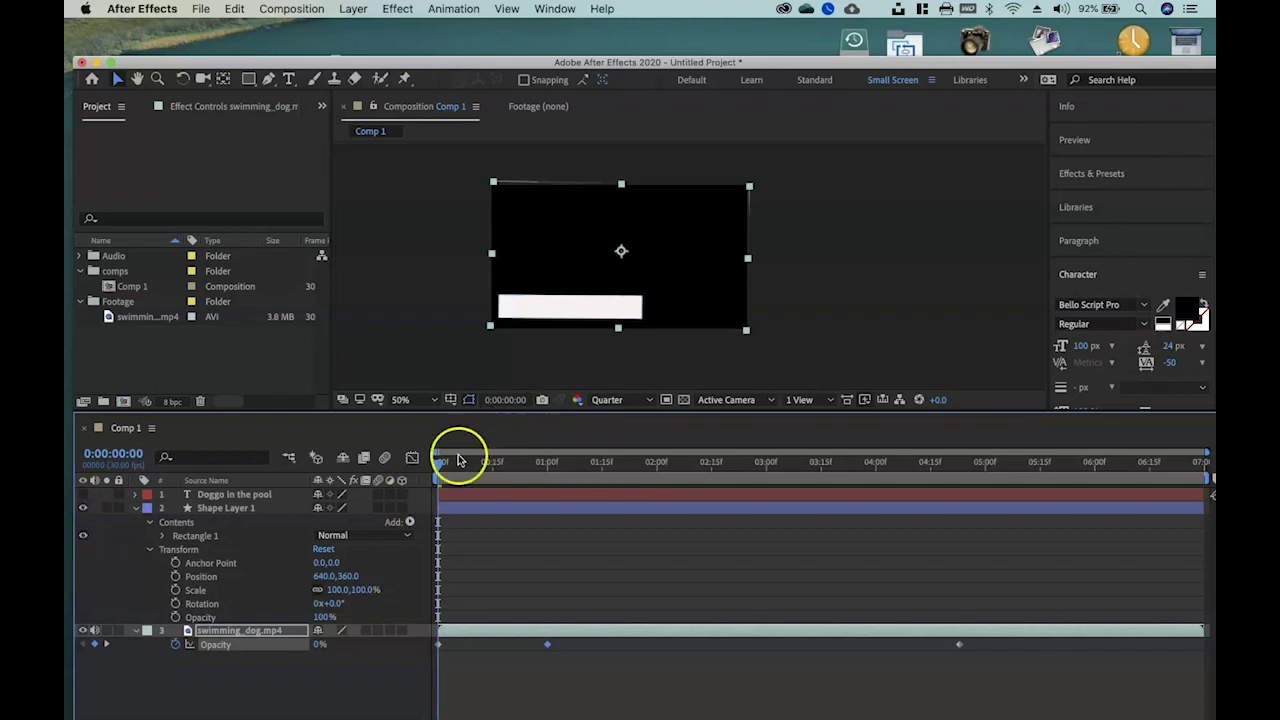
pyautogui.click(548, 310)
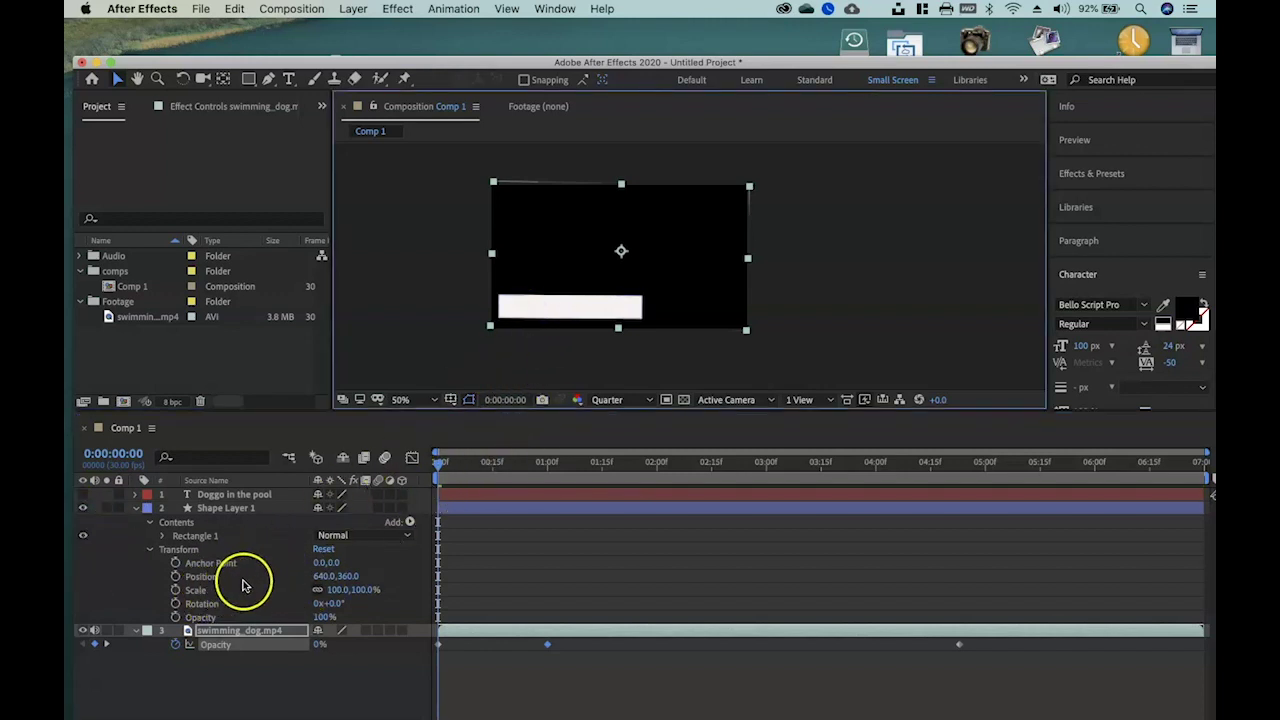
# Try Anchor Point and Rotation values, then reset the bar's anchor point to 0,0.
pyautogui.moveTo(320, 564)
pyautogui.mouseDown()
pyautogui.moveTo(302, 563)
pyautogui.moveTo(323, 585)
pyautogui.mouseUp()
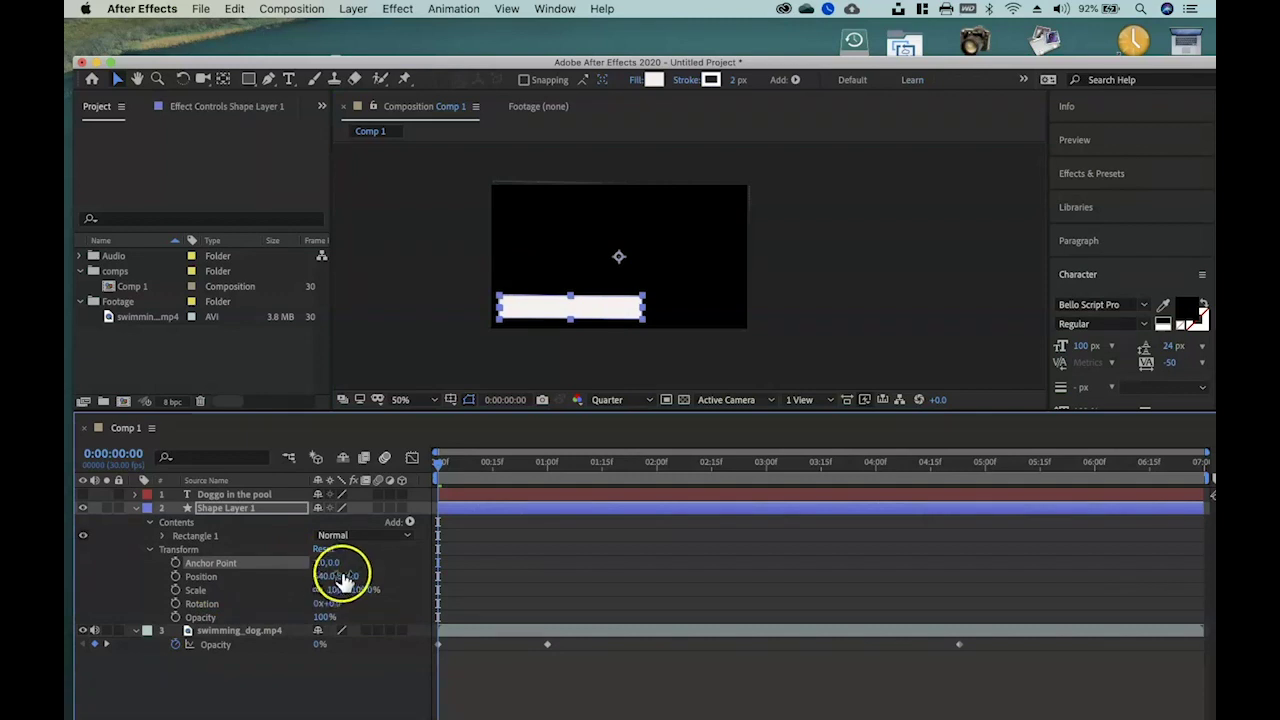
pyautogui.moveTo(338, 565); pyautogui.dragTo(310, 576)
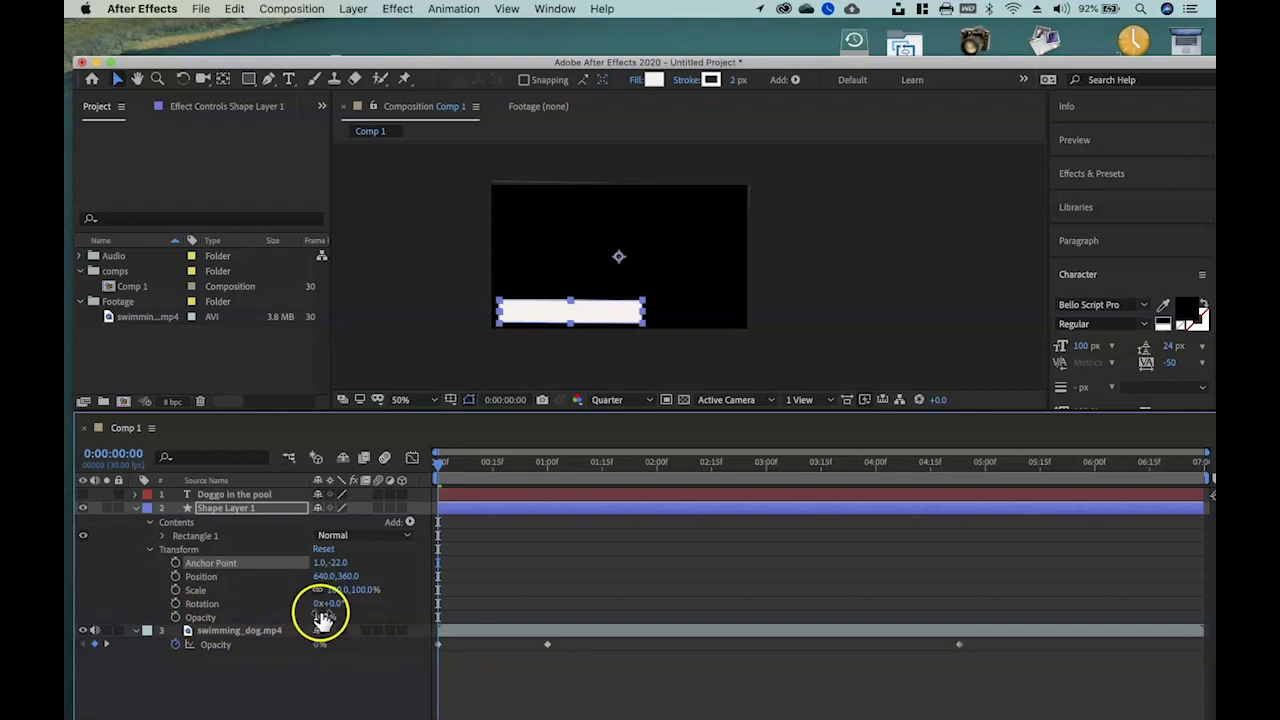
pyautogui.moveTo(336, 612); pyautogui.dragTo(366, 637)
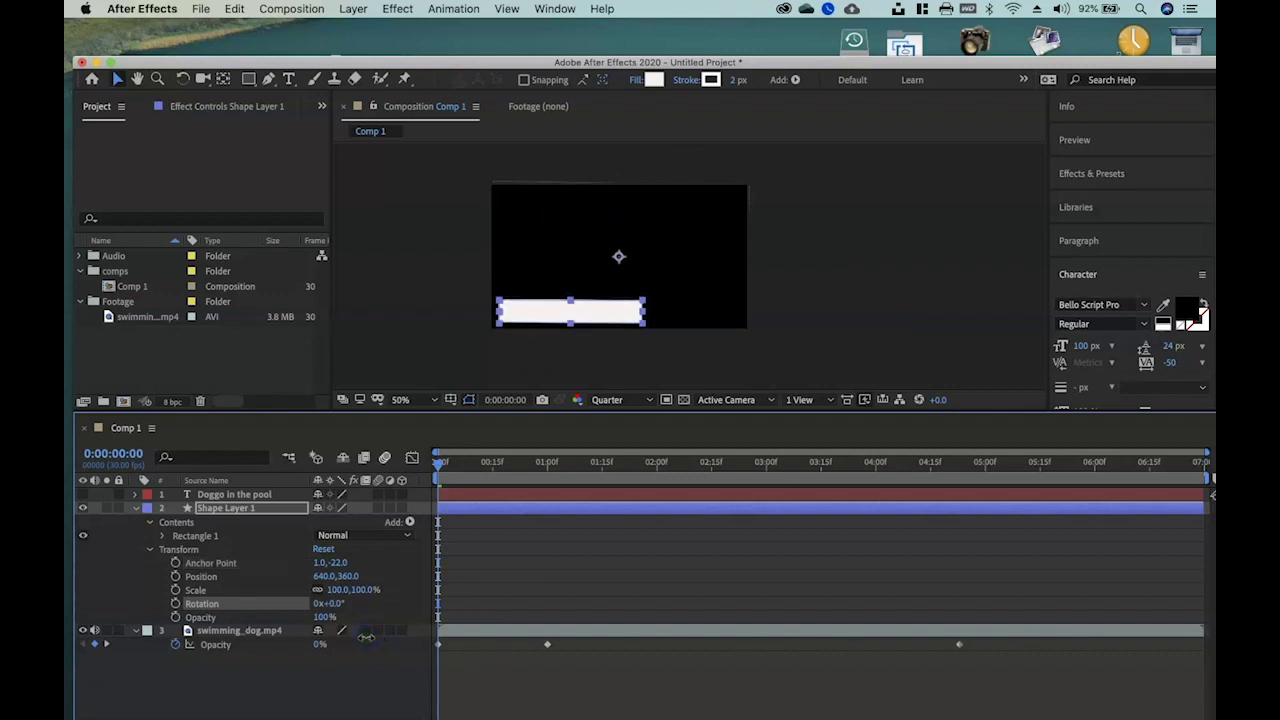
pyautogui.click(322, 562)
pyautogui.click(358, 591)
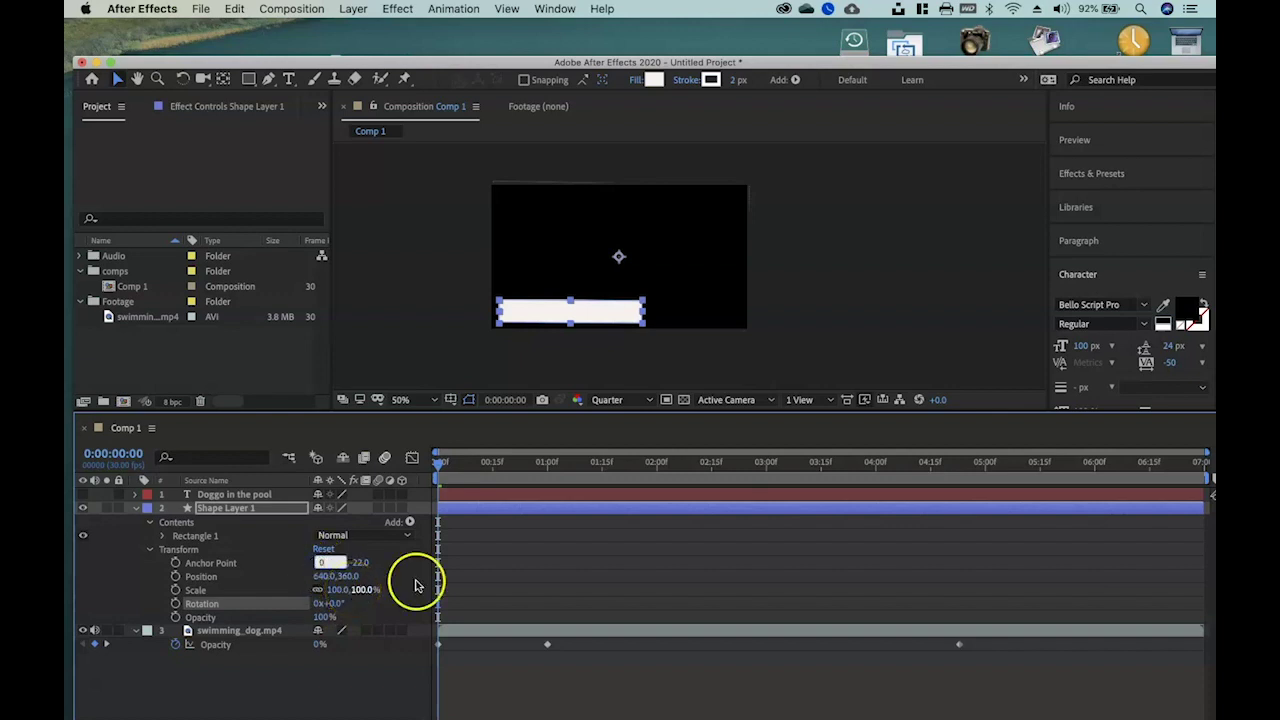
pyautogui.click(355, 572)
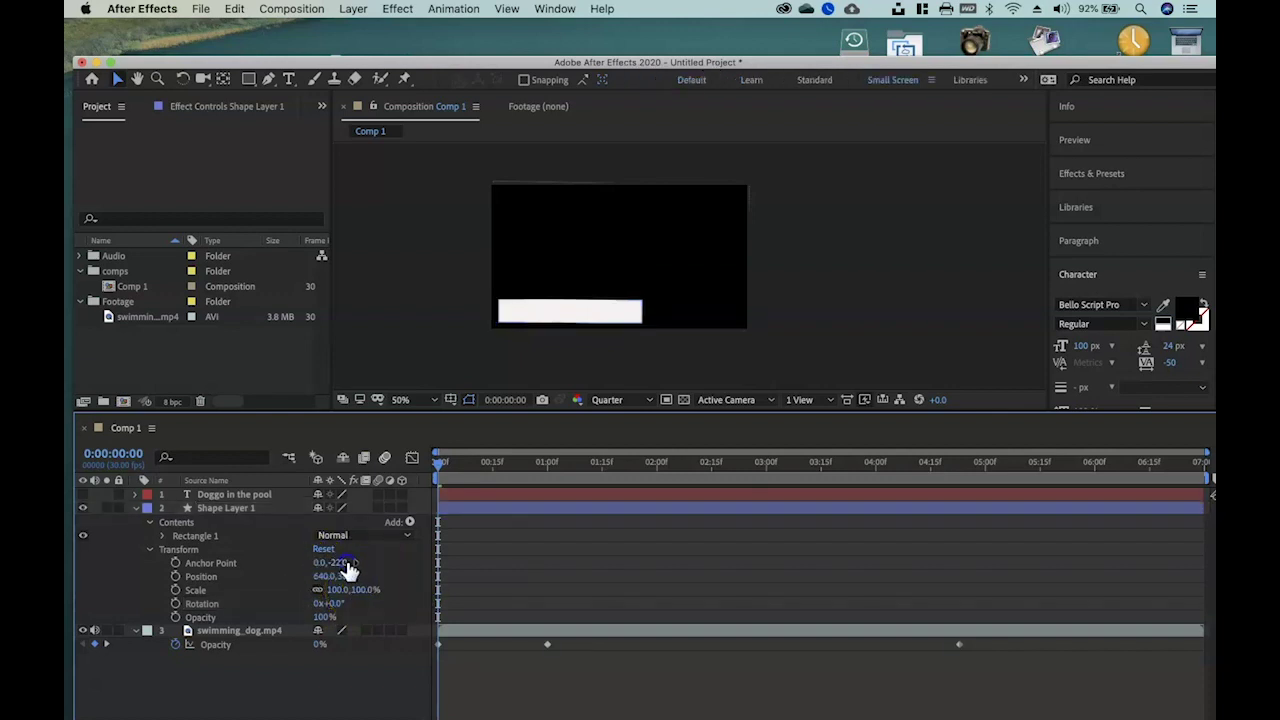
pyautogui.press('Return')
# Move the white bar's anchor point to its bottom-left corner (-600,324) with Pan Behind.
pyautogui.click(513, 307)
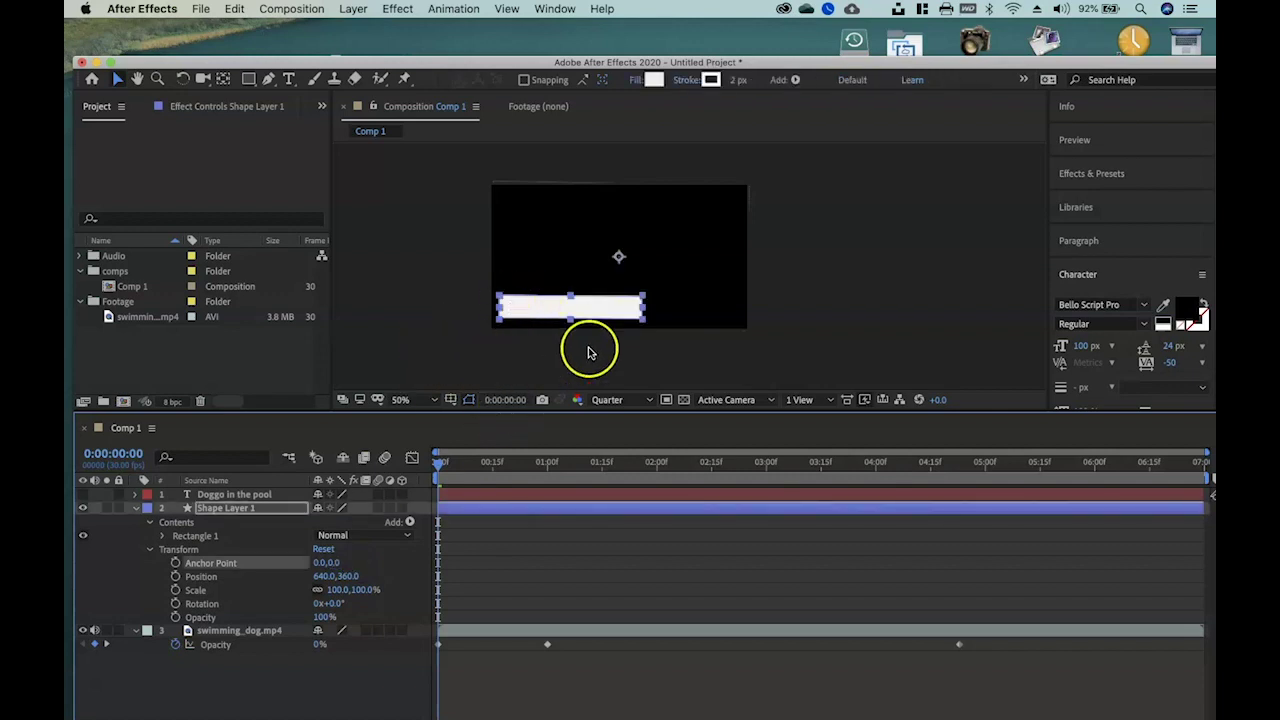
pyautogui.click(617, 259)
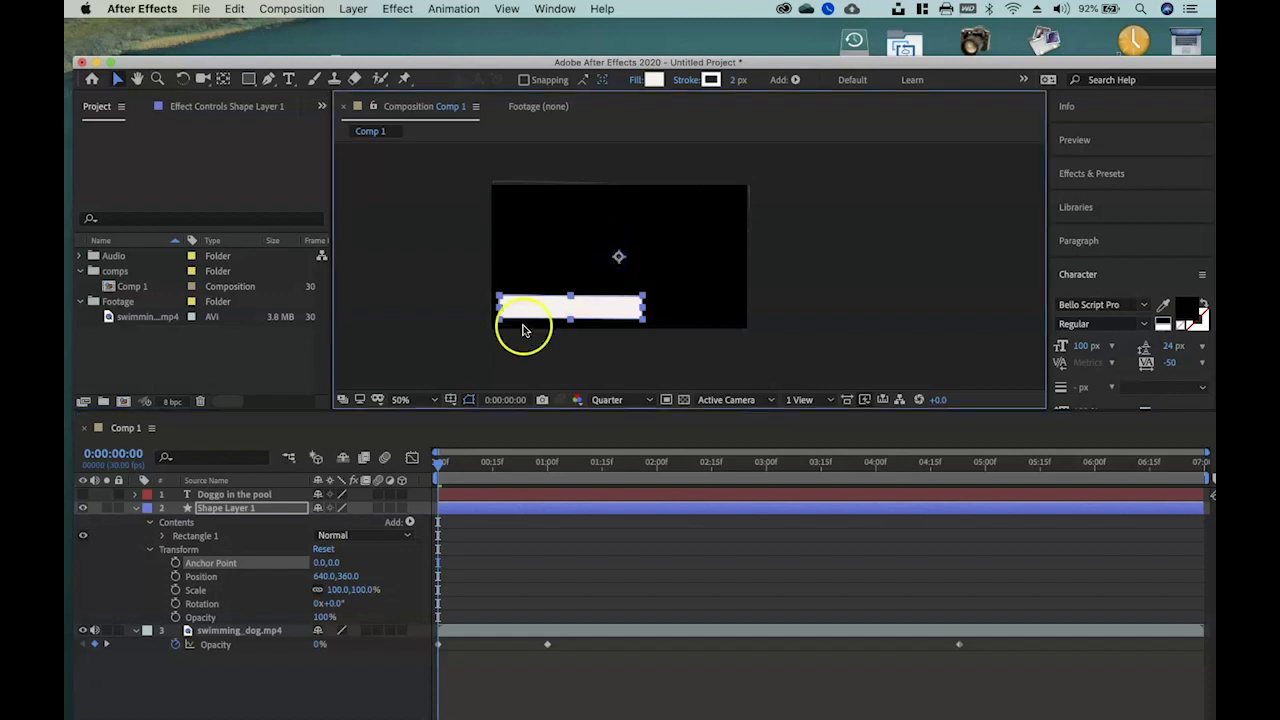
pyautogui.click(222, 84)
pyautogui.moveTo(589, 272)
pyautogui.mouseDown()
pyautogui.moveTo(615, 262)
pyautogui.moveTo(610, 276)
pyautogui.moveTo(506, 313)
pyautogui.mouseUp()
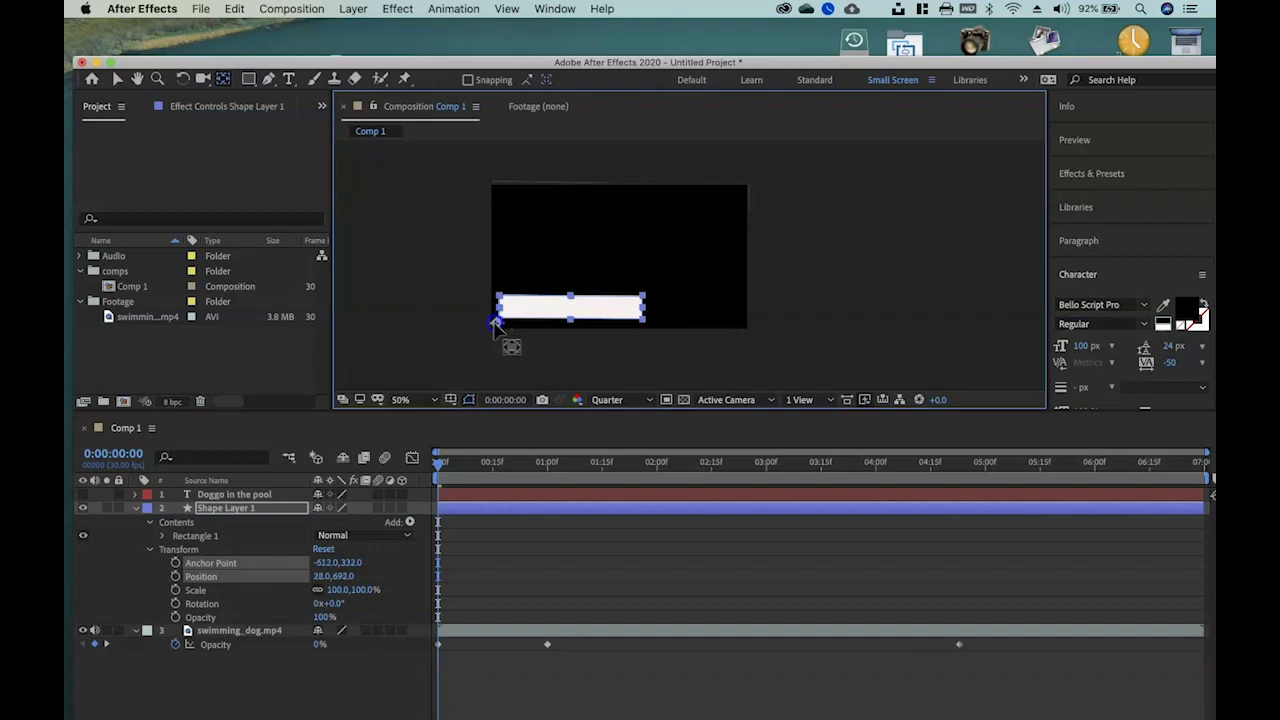
pyautogui.click(502, 380)
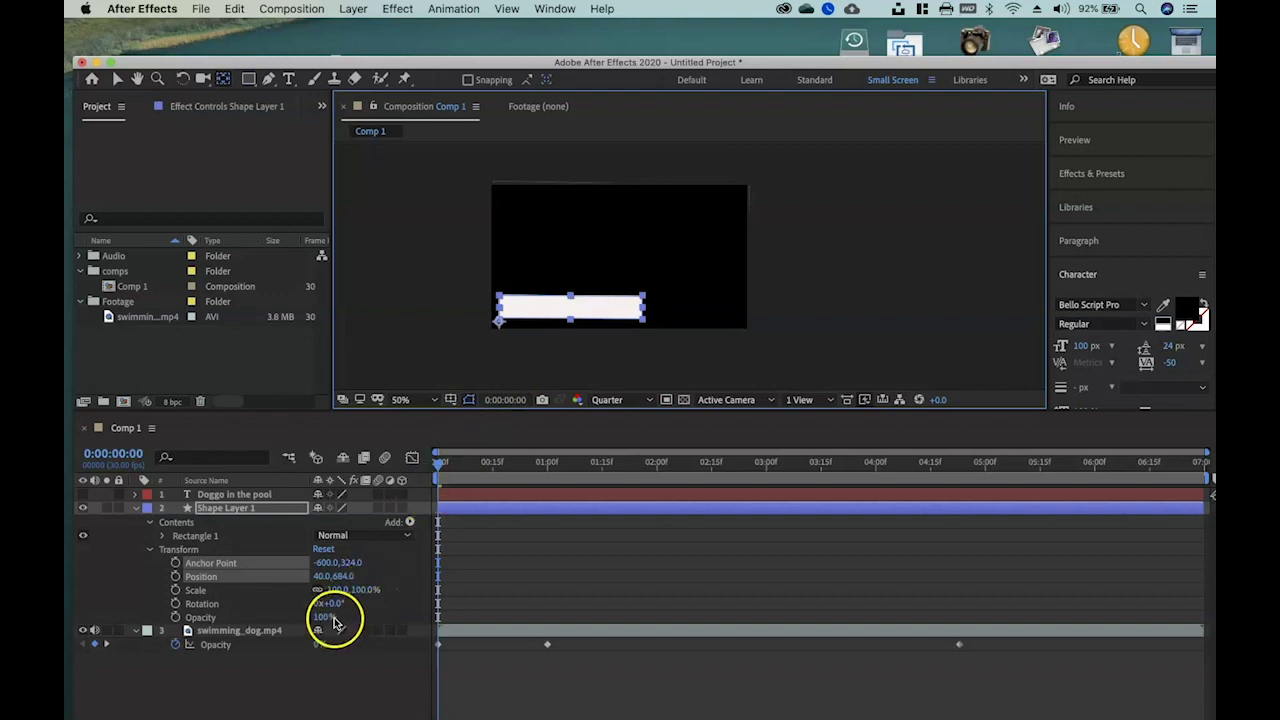
pyautogui.moveTo(328, 604)
pyautogui.mouseDown()
pyautogui.moveTo(464, 607)
pyautogui.moveTo(310, 614)
pyautogui.moveTo(345, 618)
pyautogui.moveTo(304, 605)
pyautogui.moveTo(338, 604)
pyautogui.mouseUp()
# Place the white bar at Position 20,720 on the comp's bottom edge.
pyautogui.click(545, 335)
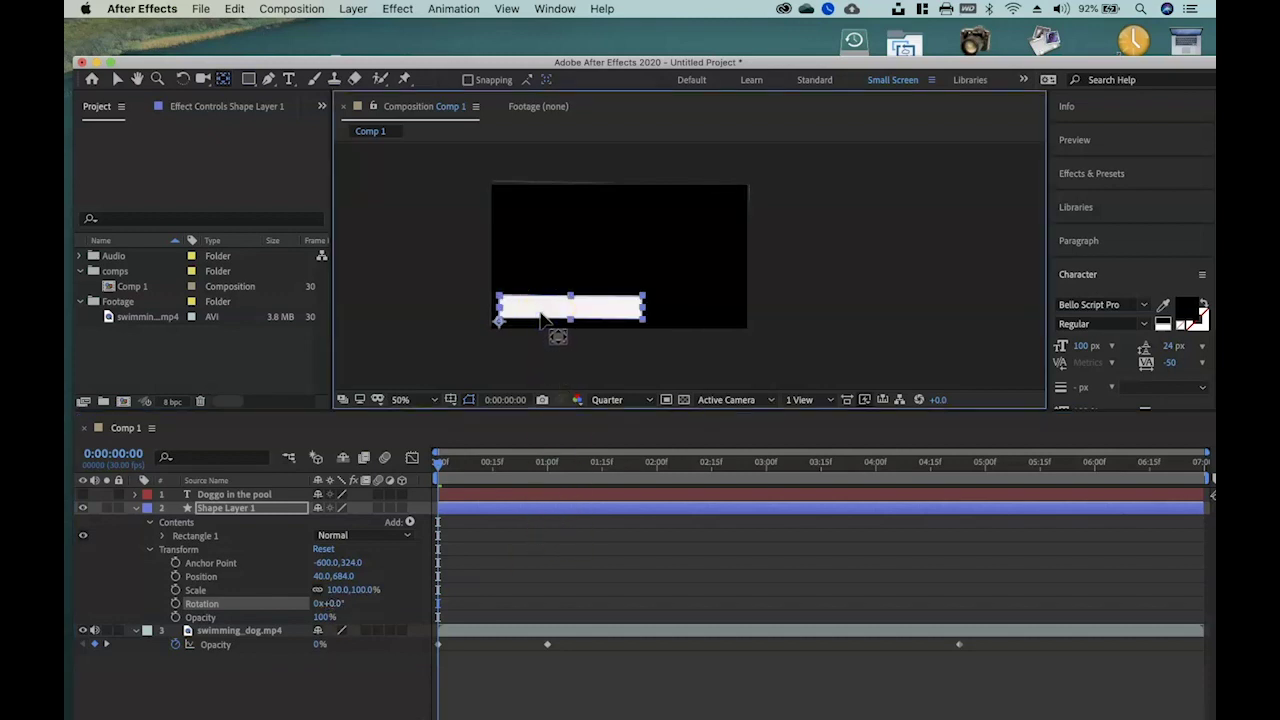
pyautogui.click(117, 78)
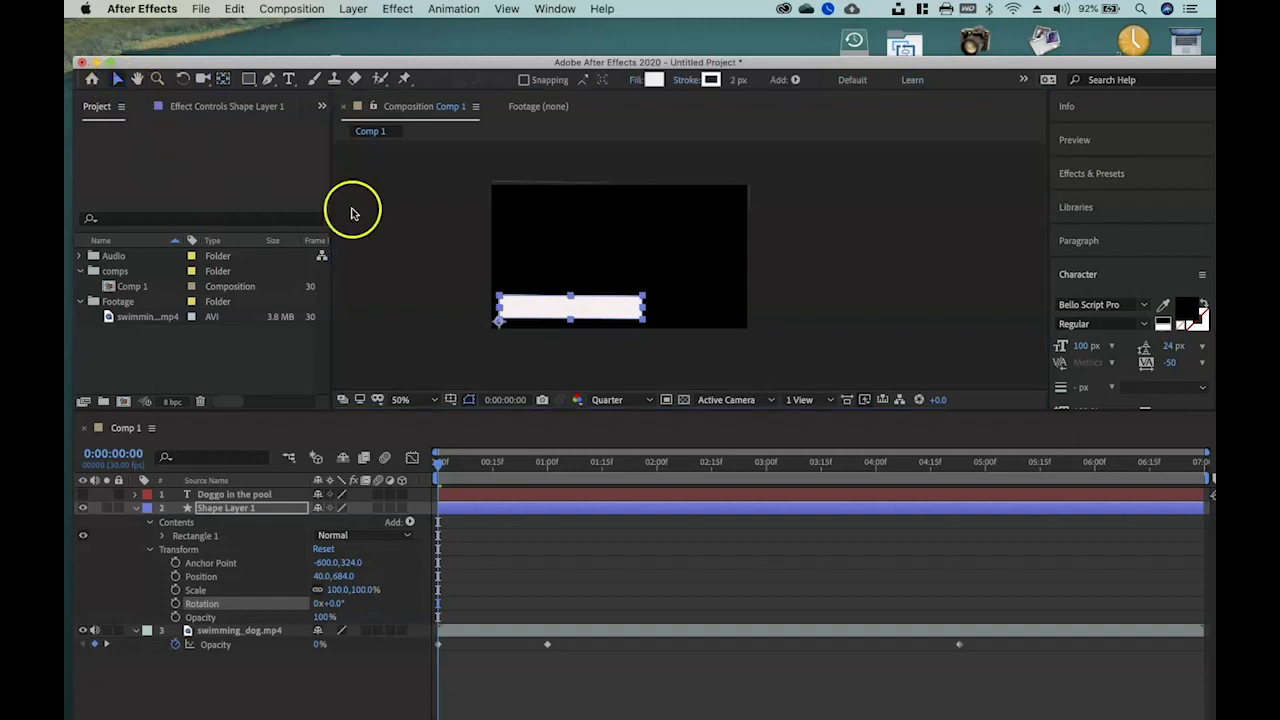
pyautogui.moveTo(547, 312); pyautogui.dragTo(542, 316)
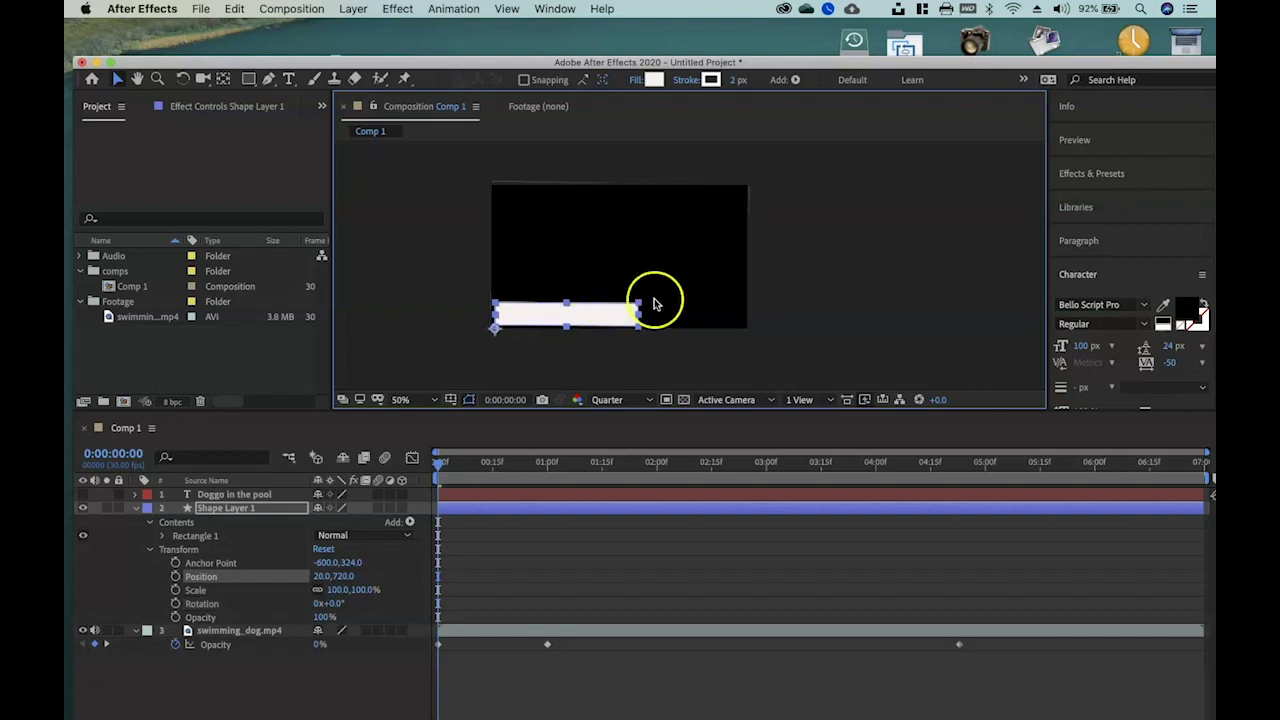
# Try a Rotation keyframe at half a second, then remove the rotation animation.
pyautogui.click(175, 604)
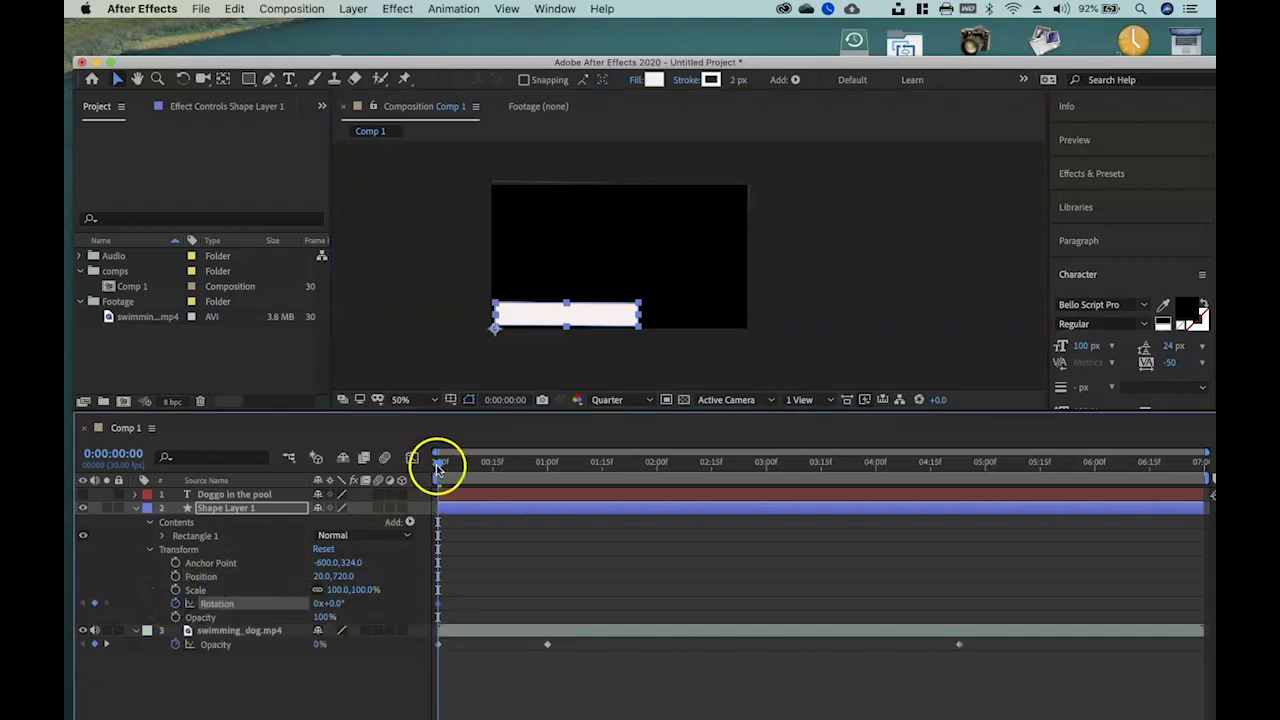
pyautogui.moveTo(439, 467); pyautogui.dragTo(493, 478)
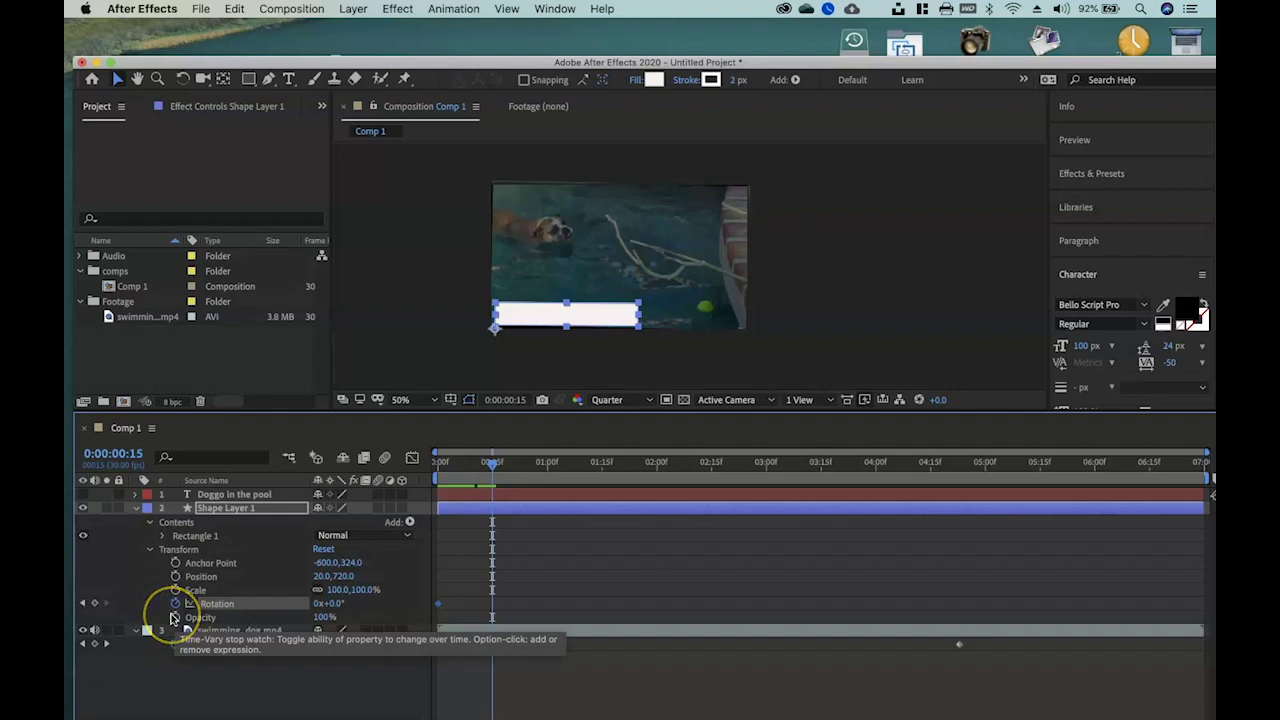
pyautogui.click(331, 605)
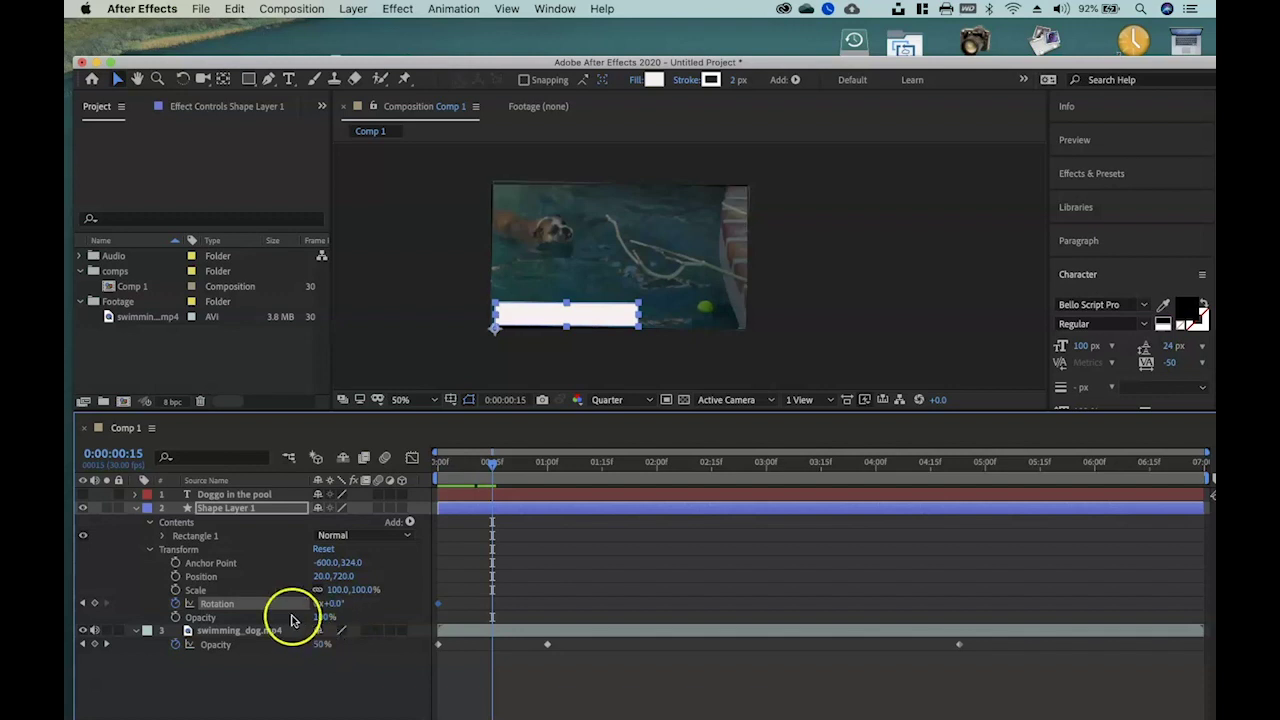
pyautogui.click(175, 605)
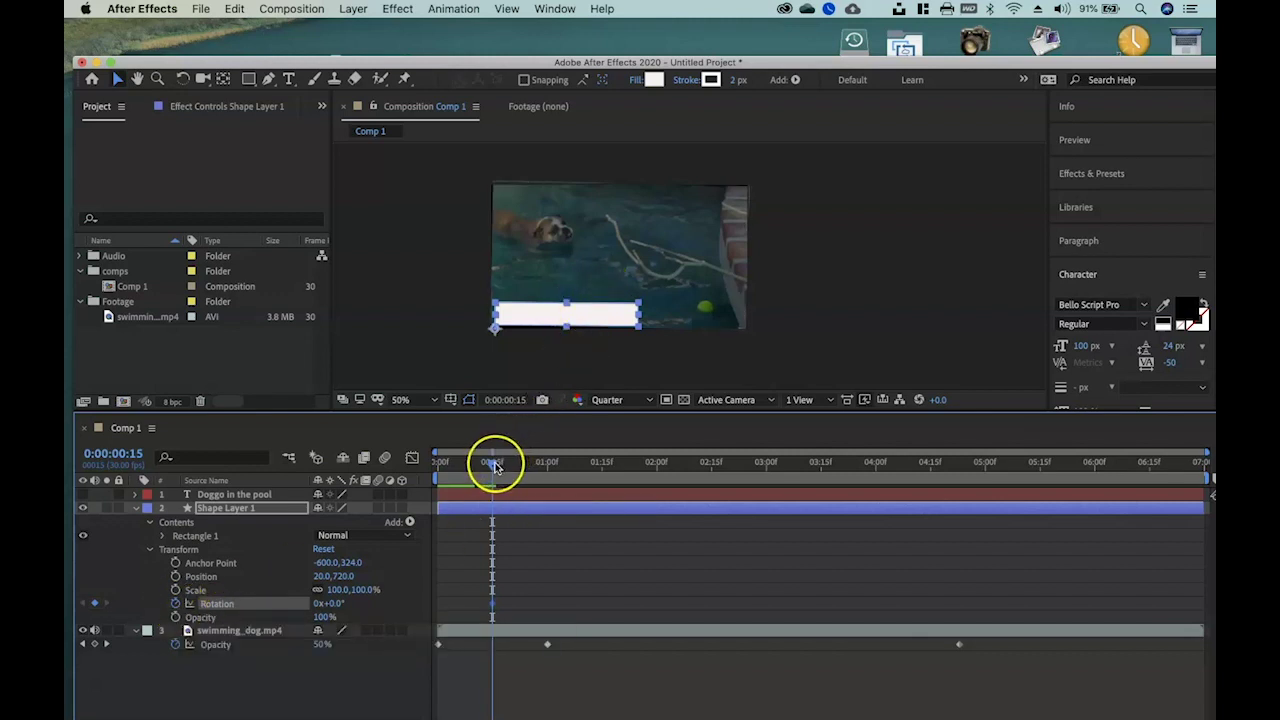
pyautogui.moveTo(494, 466); pyautogui.dragTo(439, 475)
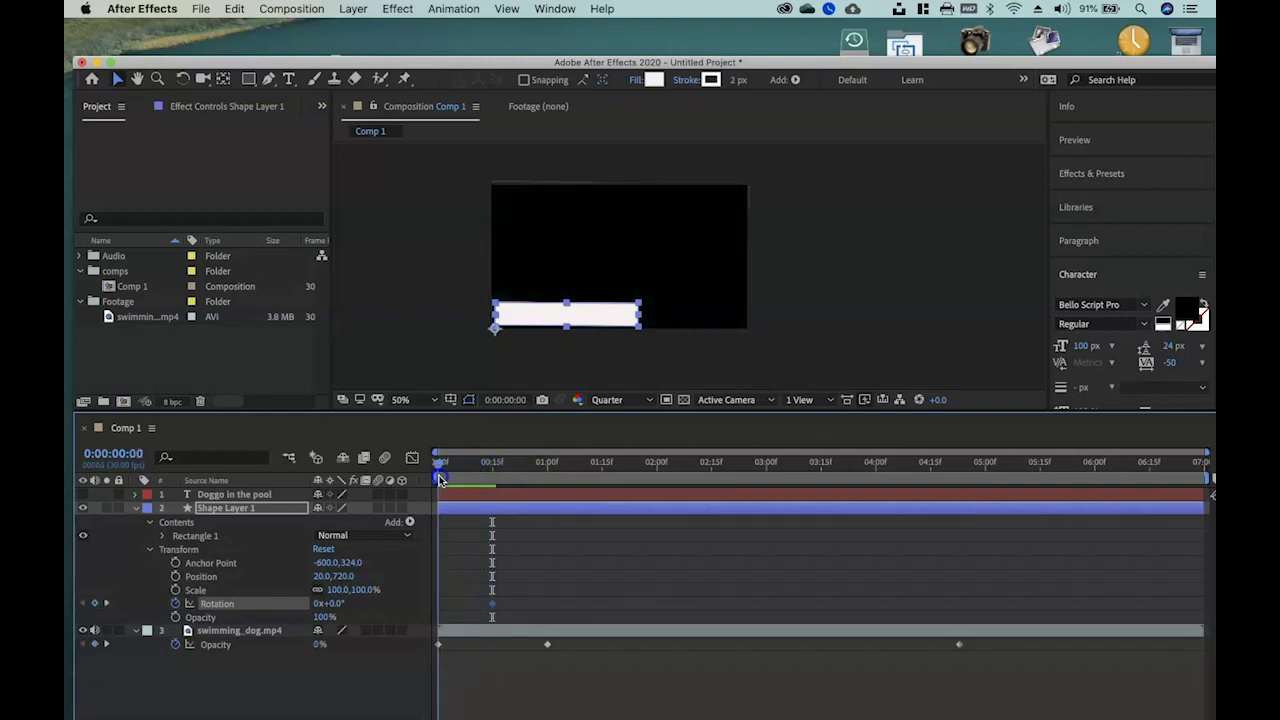
# Rotate the bar to 113° at 0:00 and move its 0° keyframe to 0:00:00:15.
pyautogui.click(332, 604)
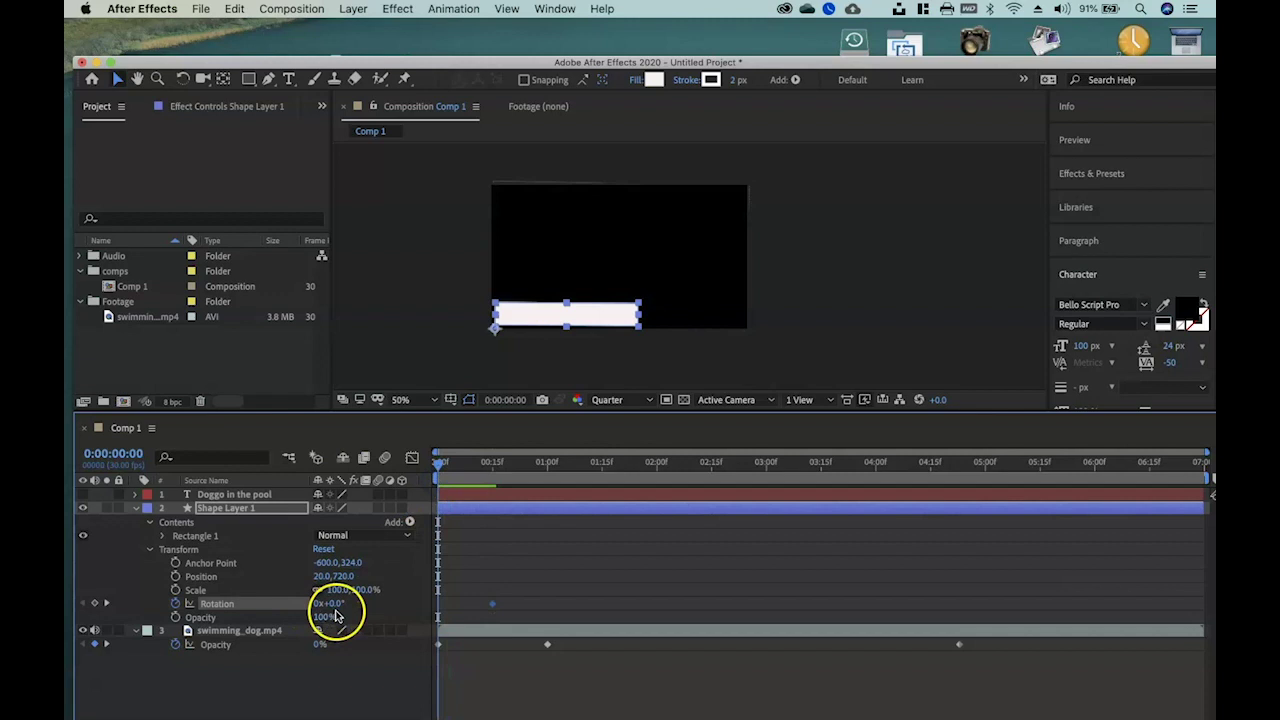
pyautogui.moveTo(340, 614); pyautogui.dragTo(439, 630)
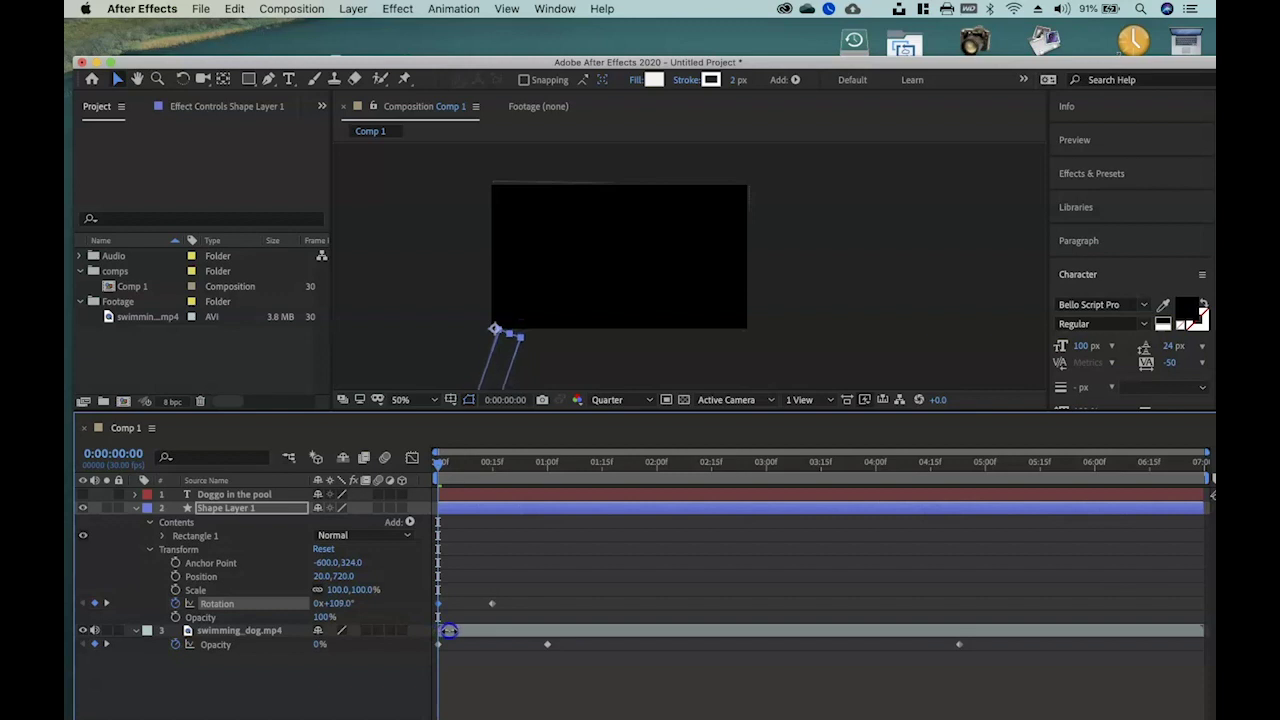
pyautogui.click(453, 632)
pyautogui.click(490, 606)
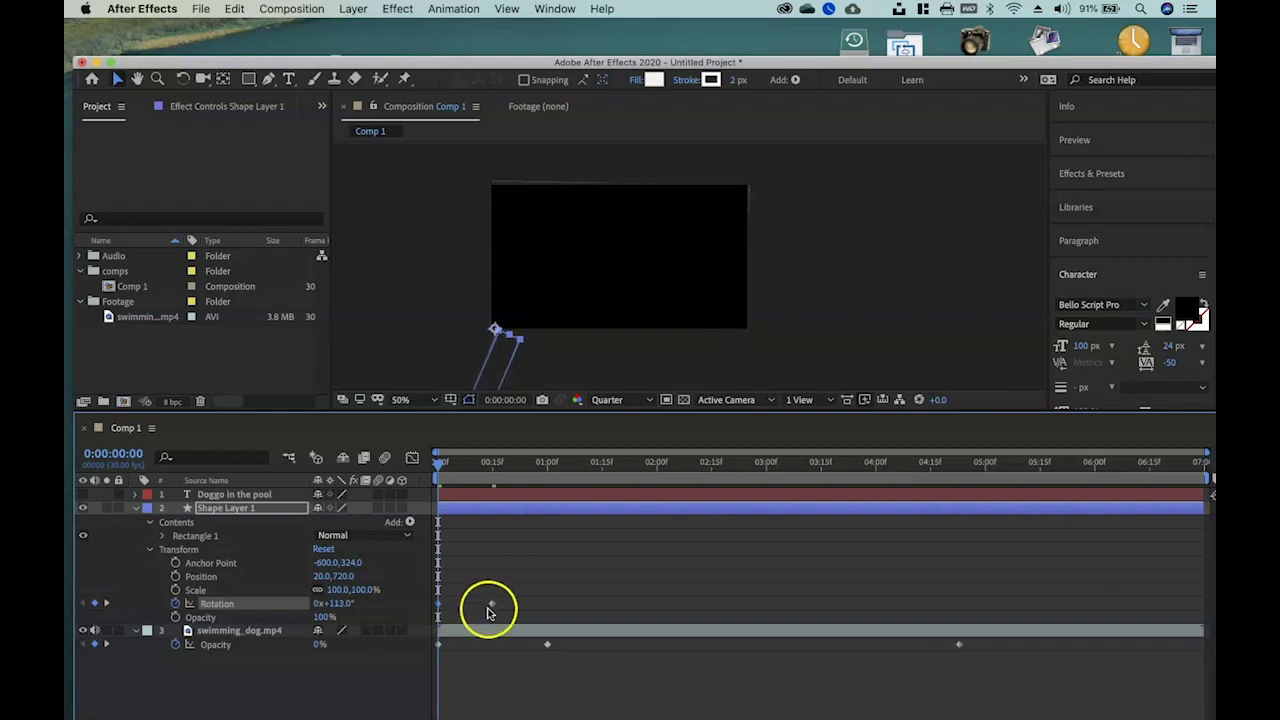
pyautogui.moveTo(513, 611); pyautogui.dragTo(529, 615)
# Preview the rotating white bar animation from the start of the comp.
pyautogui.press('space')
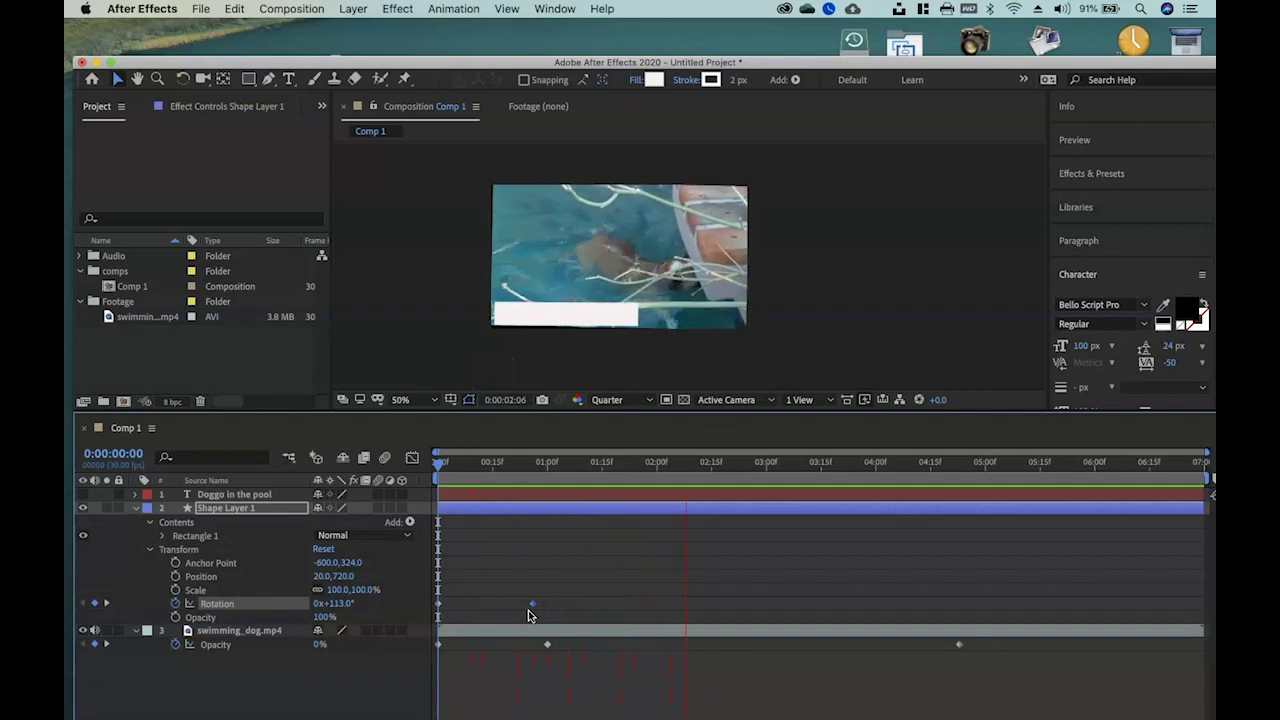
pyautogui.press('space')
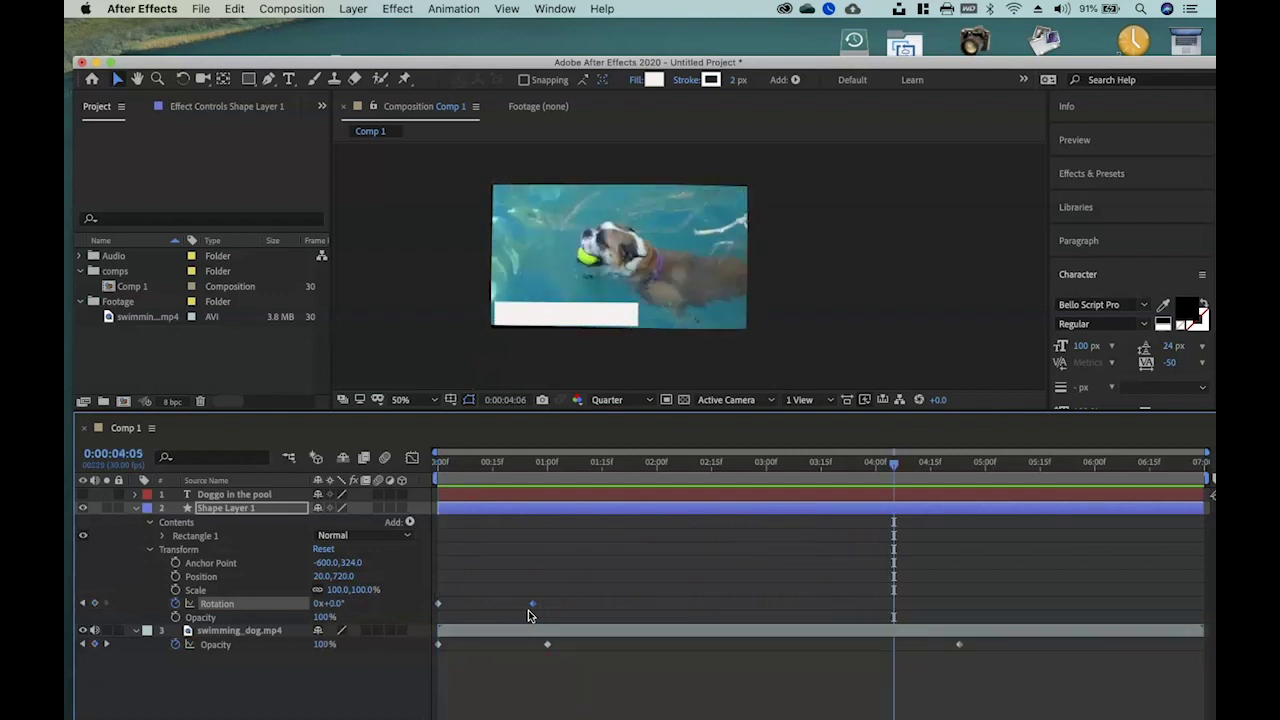
pyautogui.moveTo(889, 461); pyautogui.dragTo(410, 528)
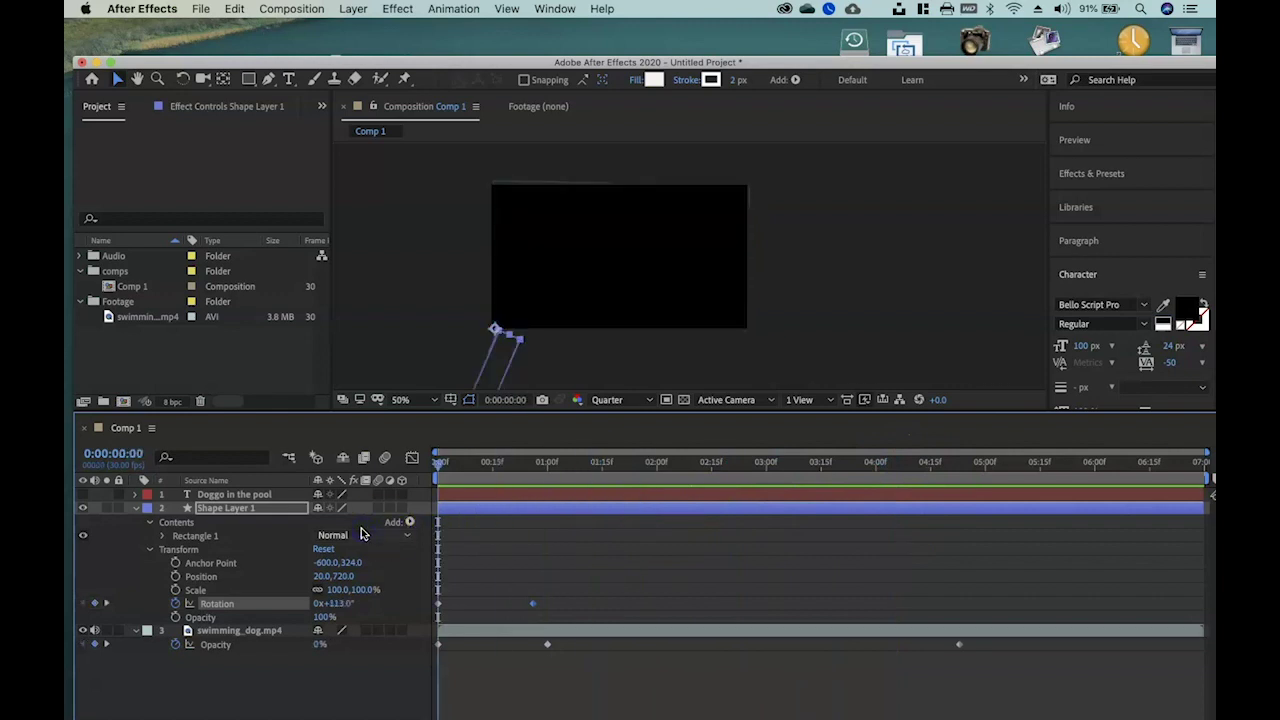
pyautogui.press('space')
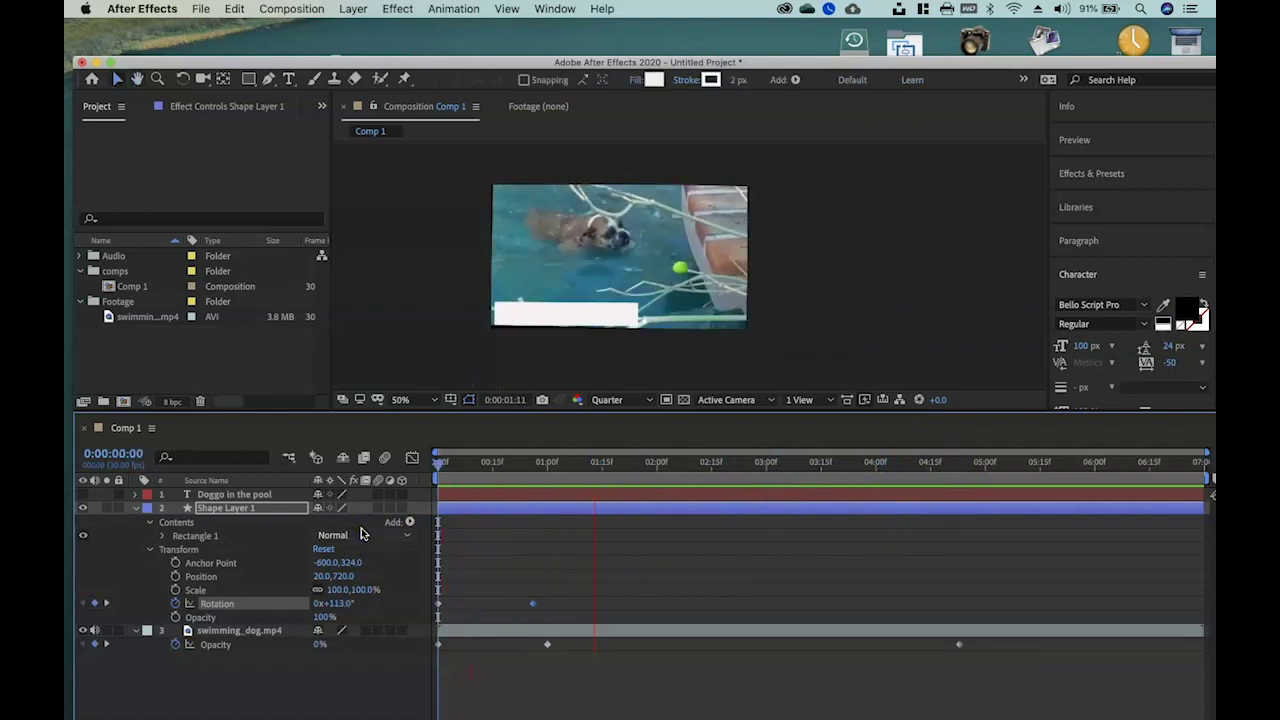
pyautogui.press('space')
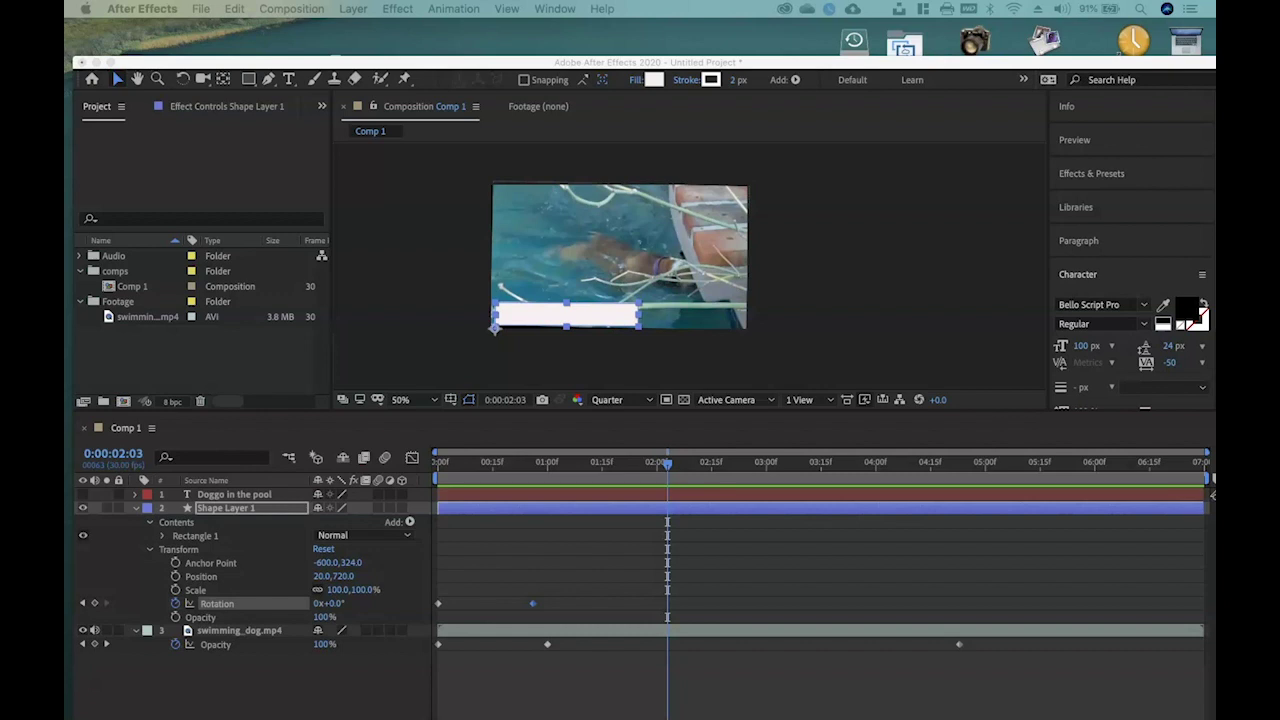
# Restore After Effects to full view and raise its window slightly.
pyautogui.hotkey('ctrl', 'Up')
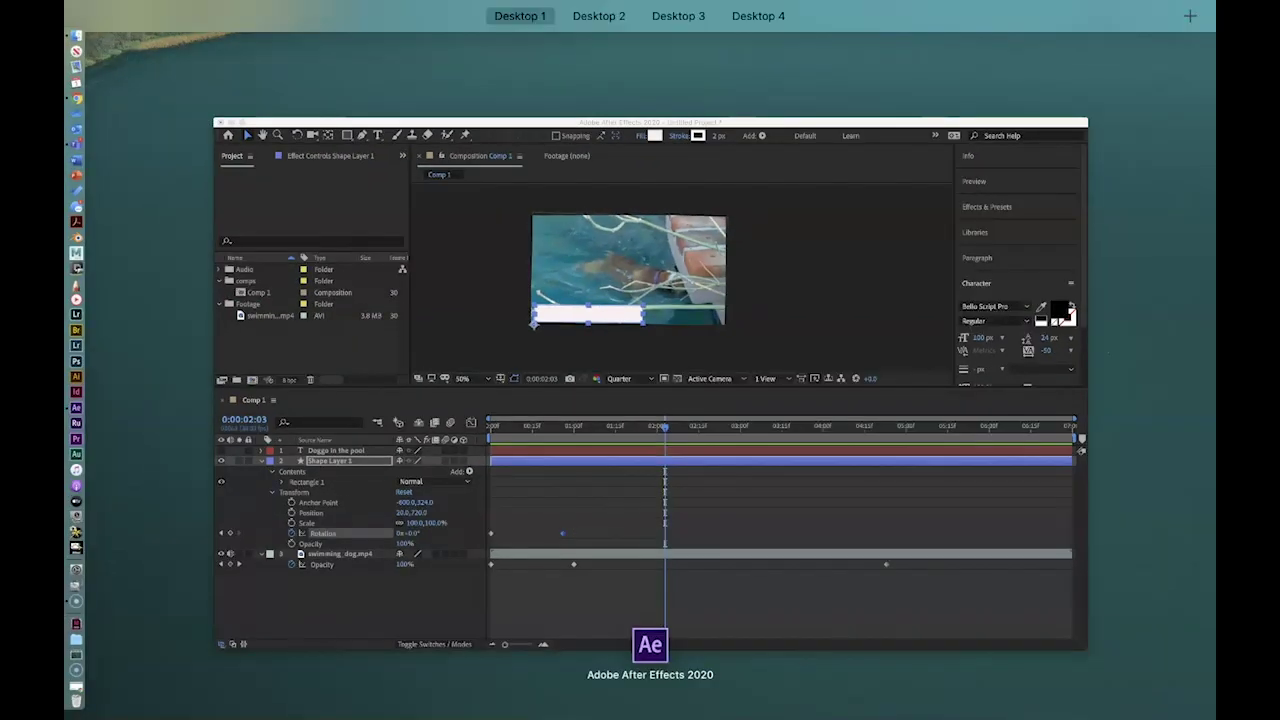
pyautogui.click(643, 529)
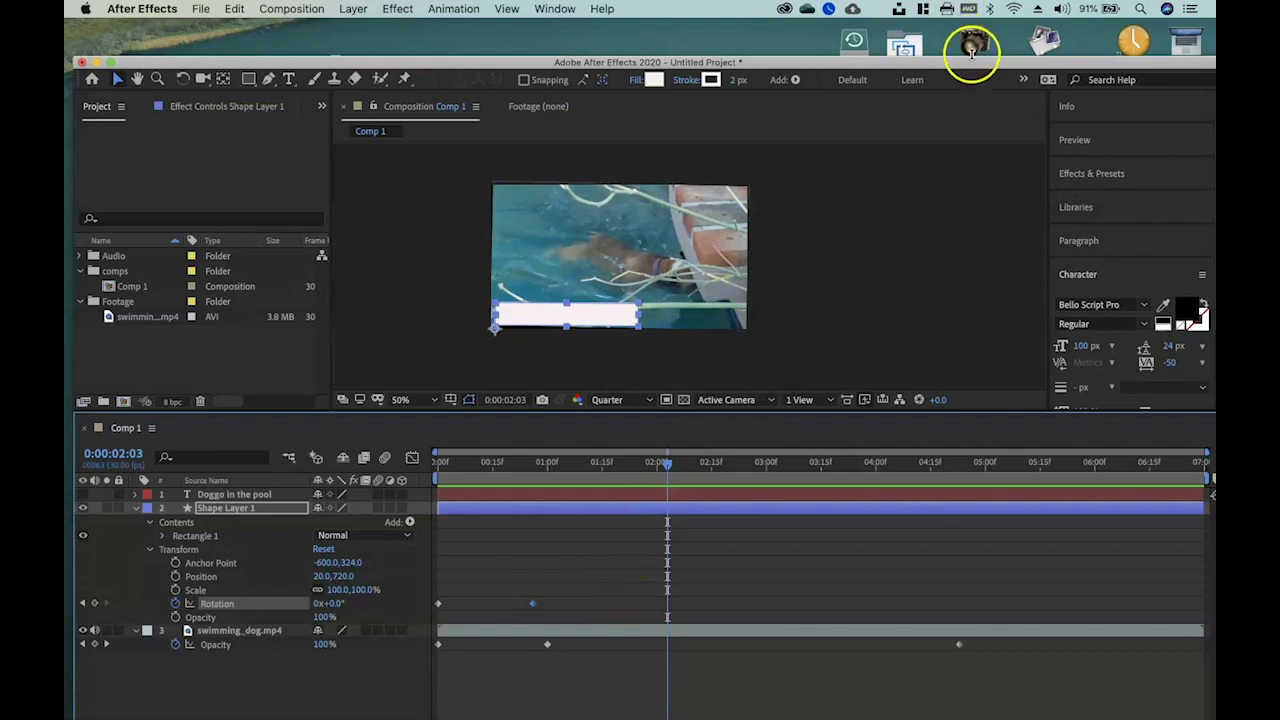
pyautogui.moveTo(971, 62); pyautogui.dragTo(976, 25)
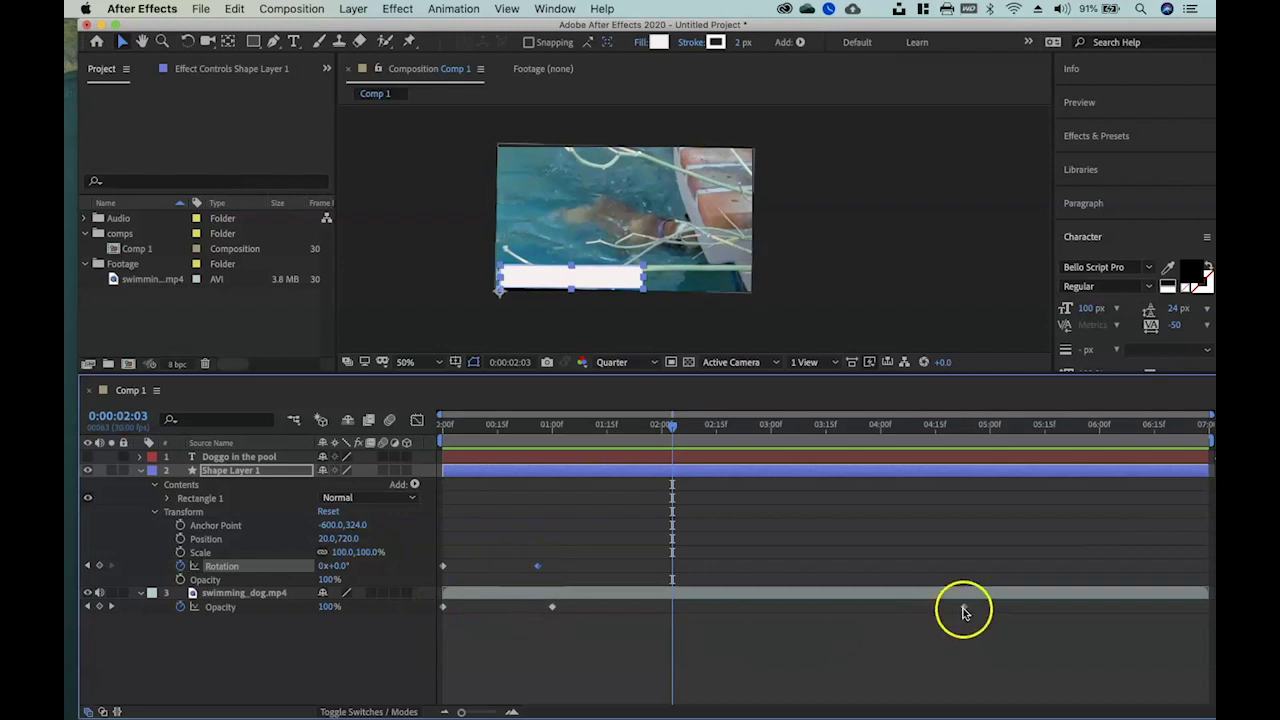
# Remove the late swimming_dog Opacity keyframe using its keyframe options.
pyautogui.click(964, 606)
pyautogui.moveTo(952, 647); pyautogui.dragTo(932, 628)
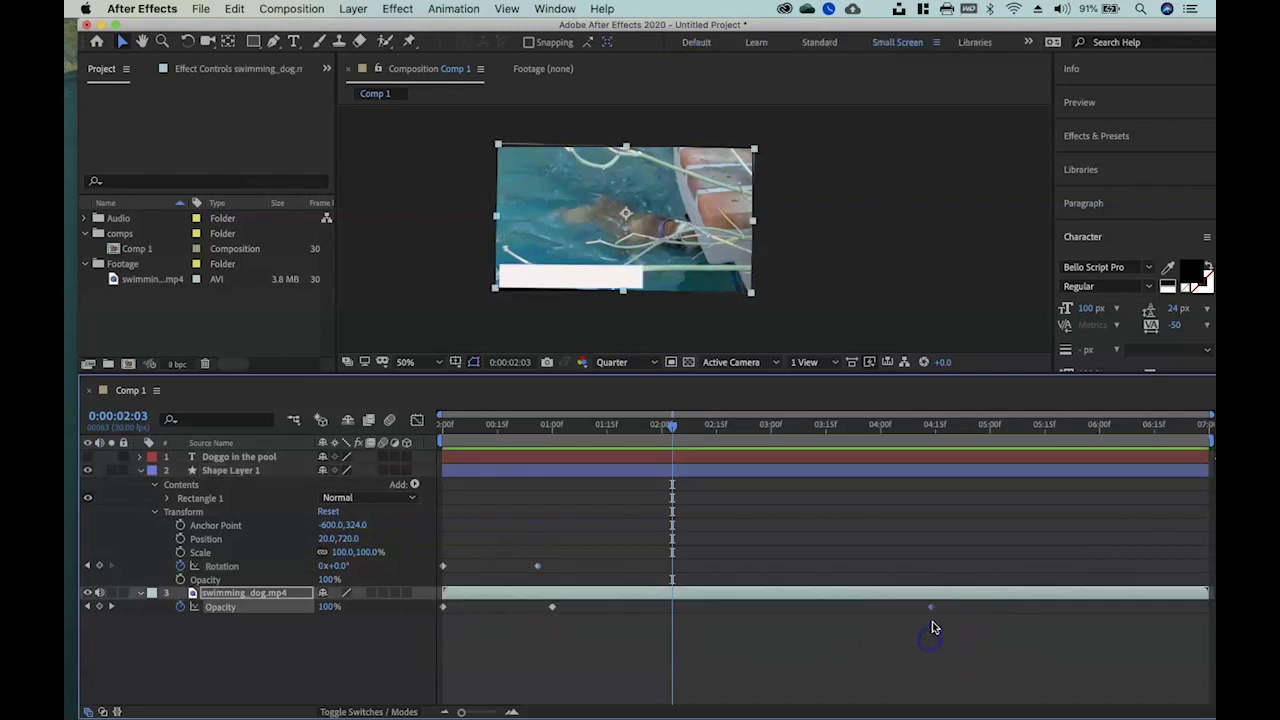
pyautogui.rightClick(931, 608)
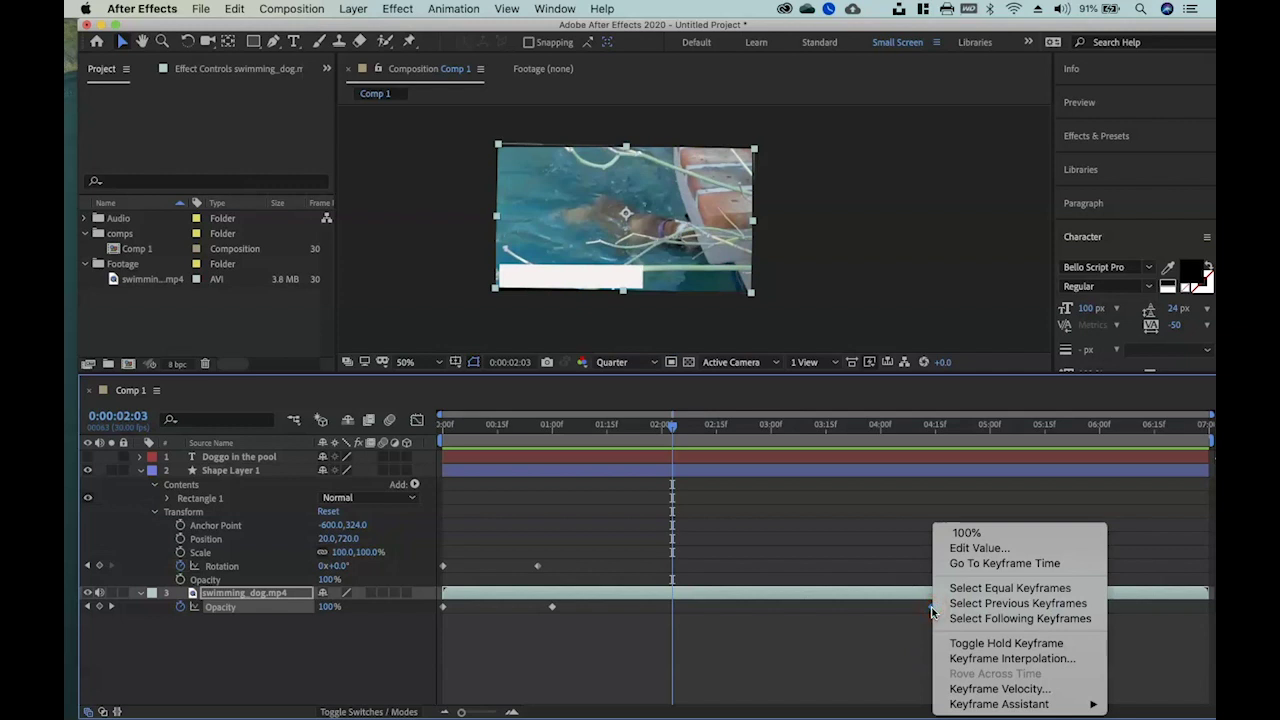
pyautogui.click(952, 617)
pyautogui.moveTo(935, 612); pyautogui.dragTo(979, 608)
pyautogui.click(669, 637)
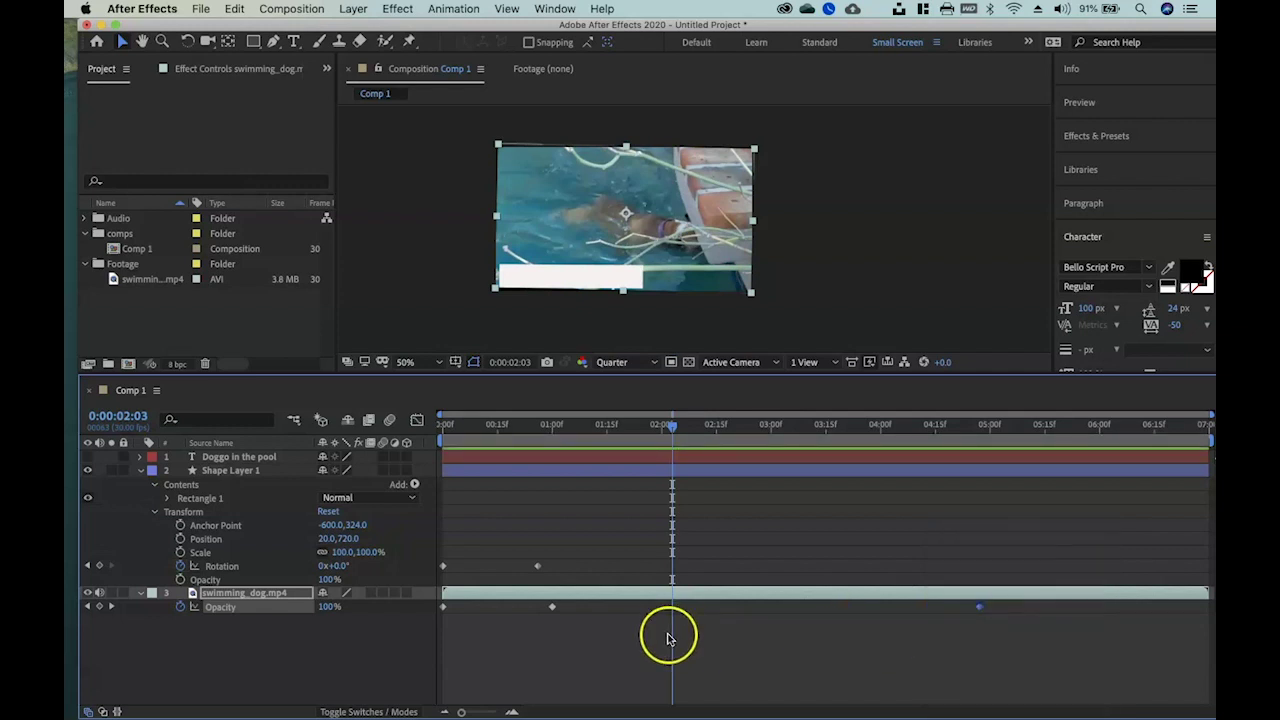
pyautogui.rightClick(979, 609)
pyautogui.press('Escape')
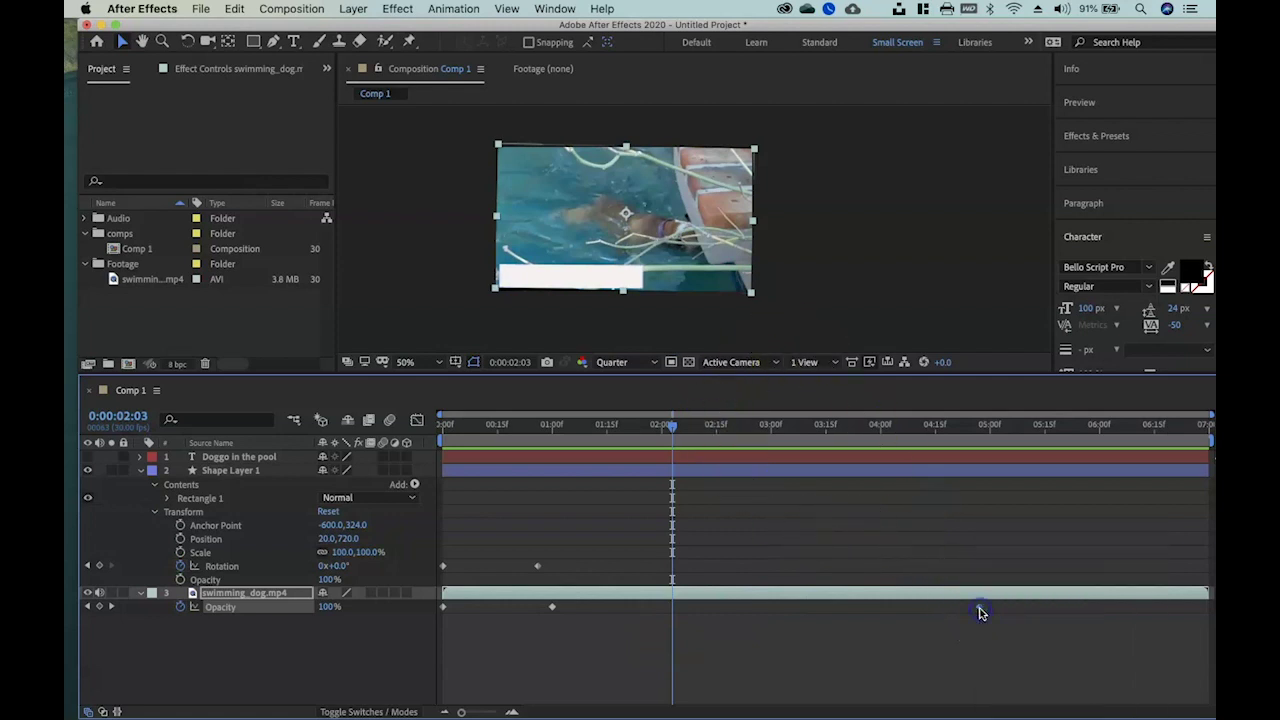
pyautogui.click(979, 612)
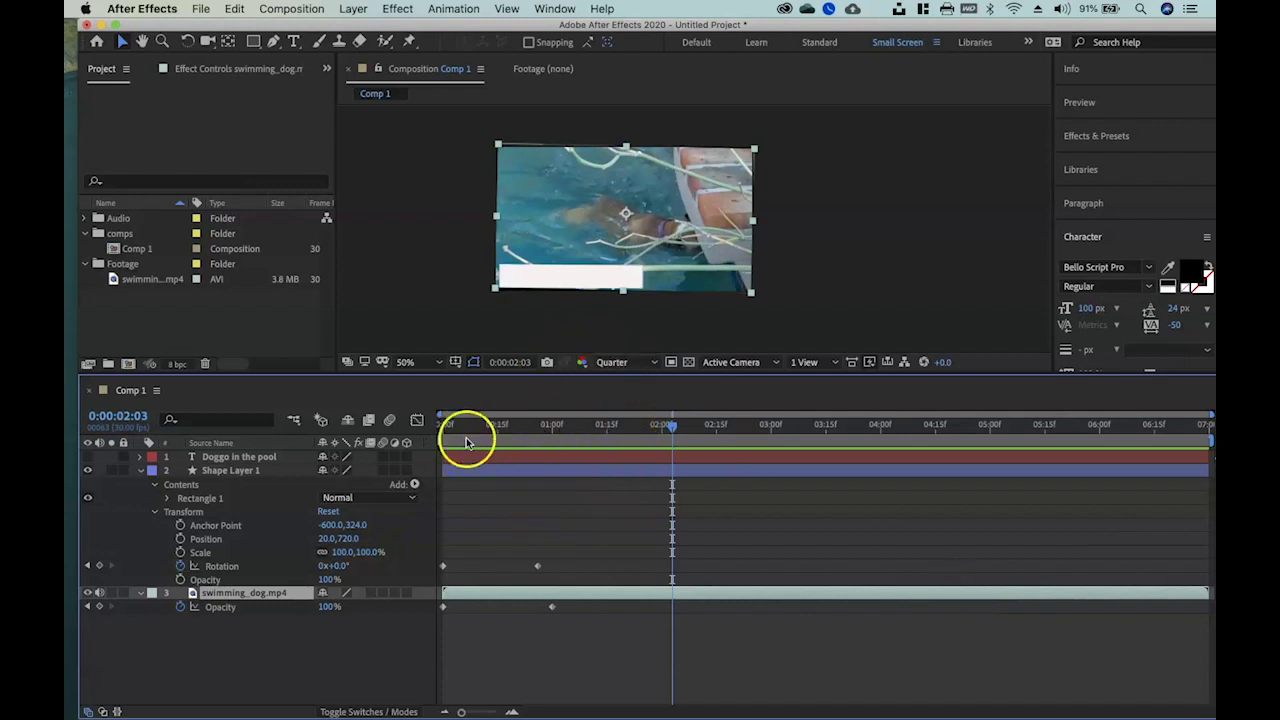
# Collapse Shape Layer 1, expand the title layer and make the title visible.
pyautogui.click(140, 472)
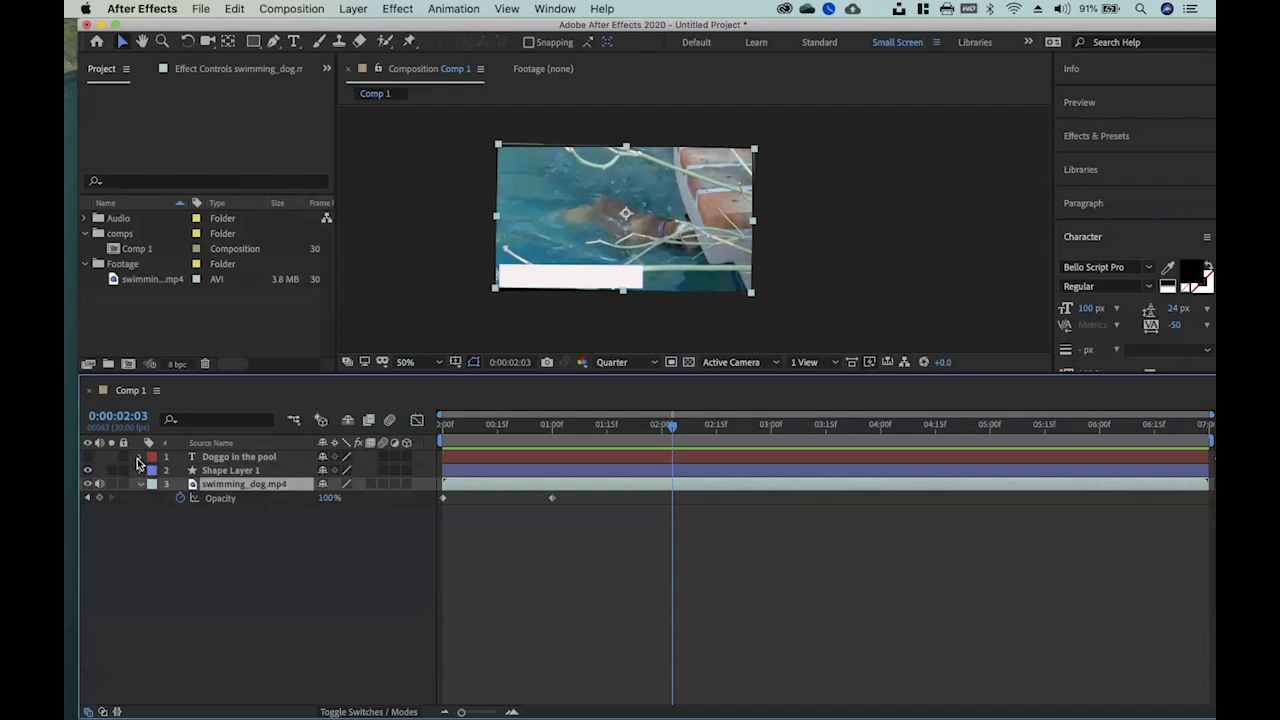
pyautogui.click(140, 457)
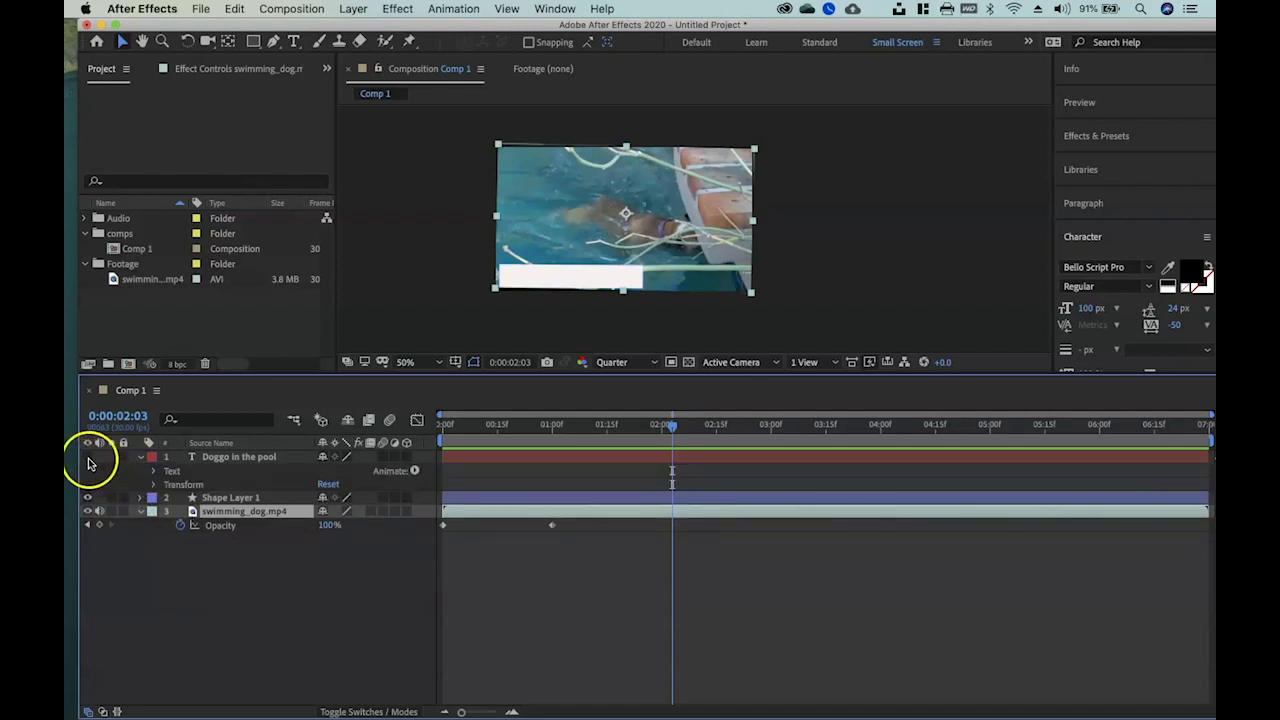
pyautogui.click(88, 457)
pyautogui.click(563, 283)
pyautogui.hotkey('shift', 'Down')
pyautogui.press('Return')
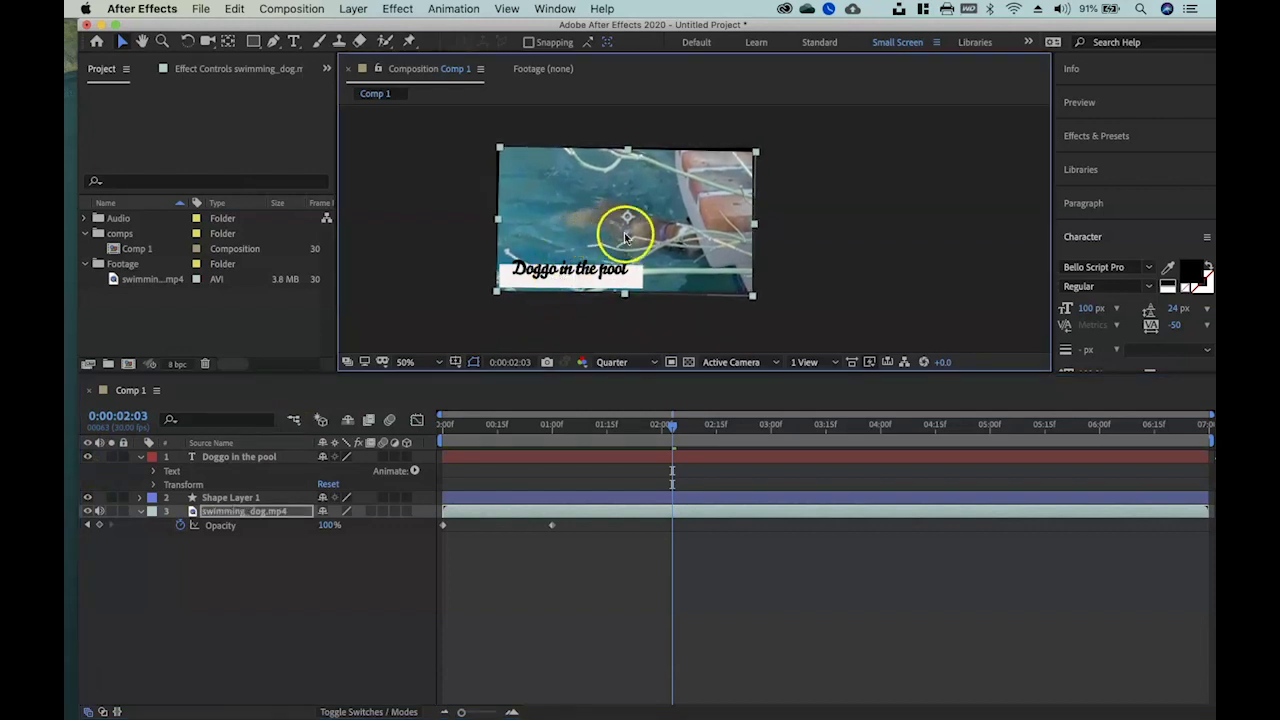
pyautogui.click(625, 233)
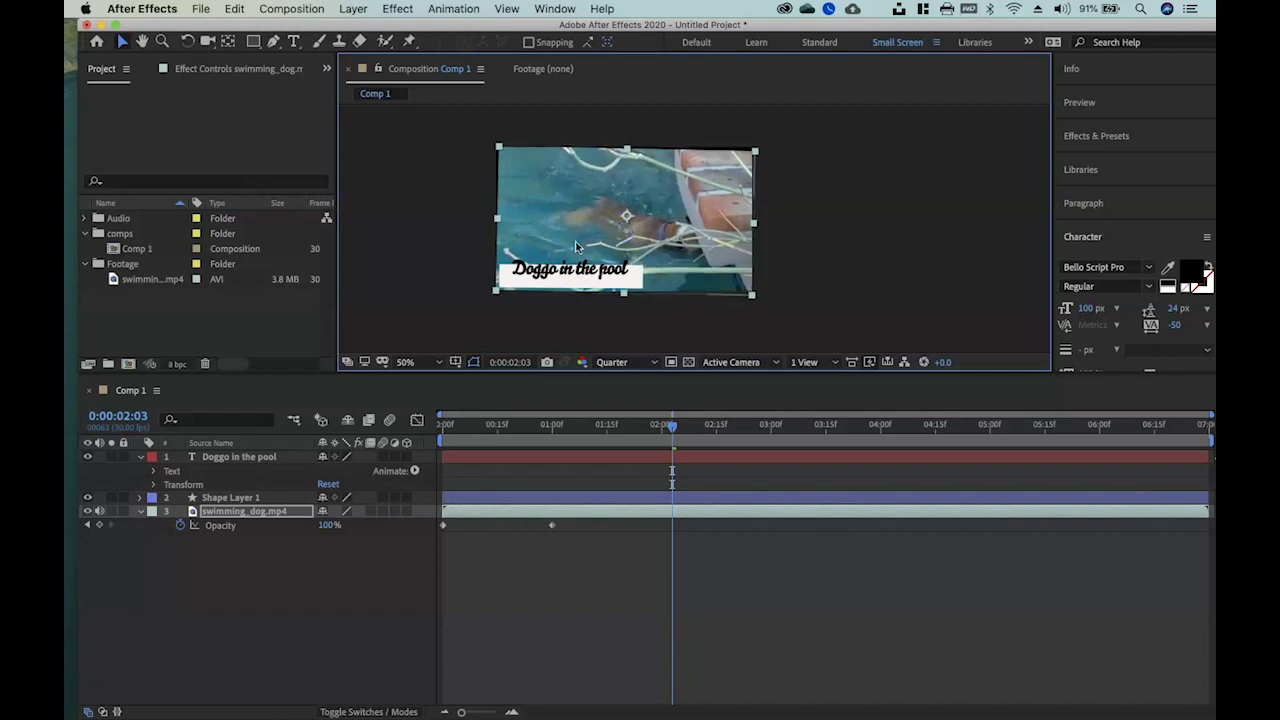
# Lock the footage and white bar layers and drag the title onto the white bar.
pyautogui.click(123, 42)
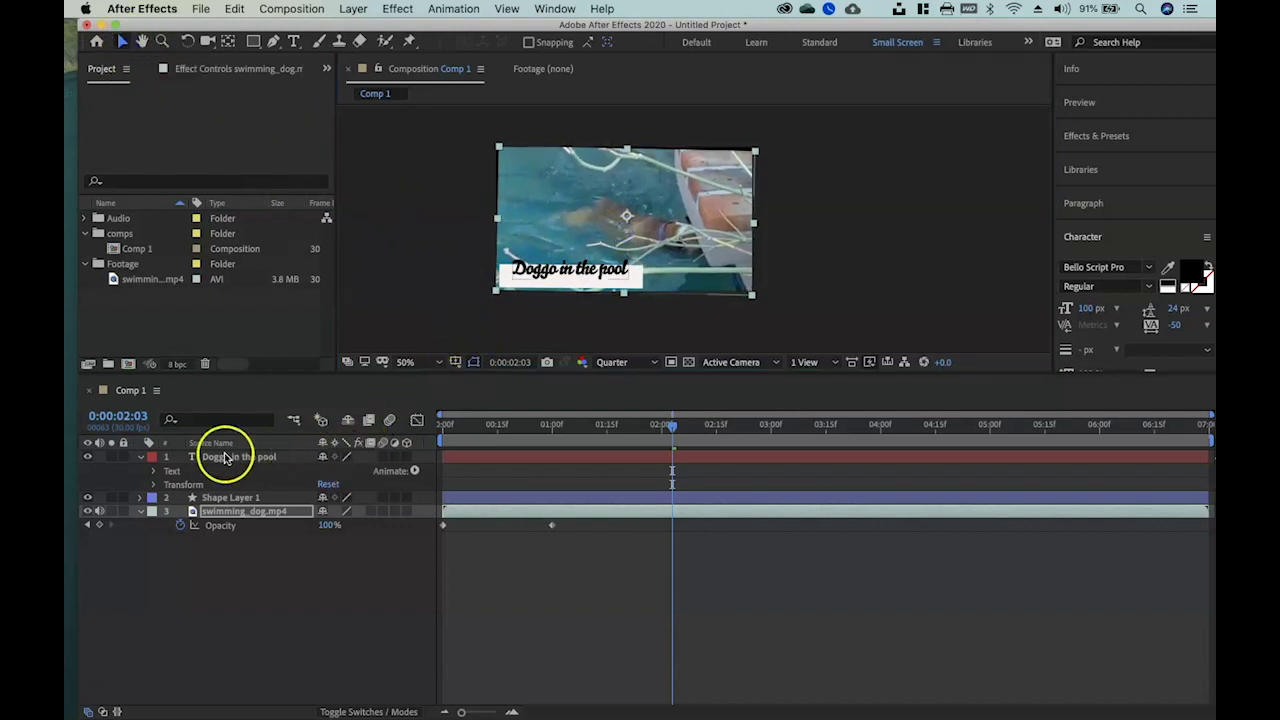
pyautogui.click(565, 270)
pyautogui.click(523, 274)
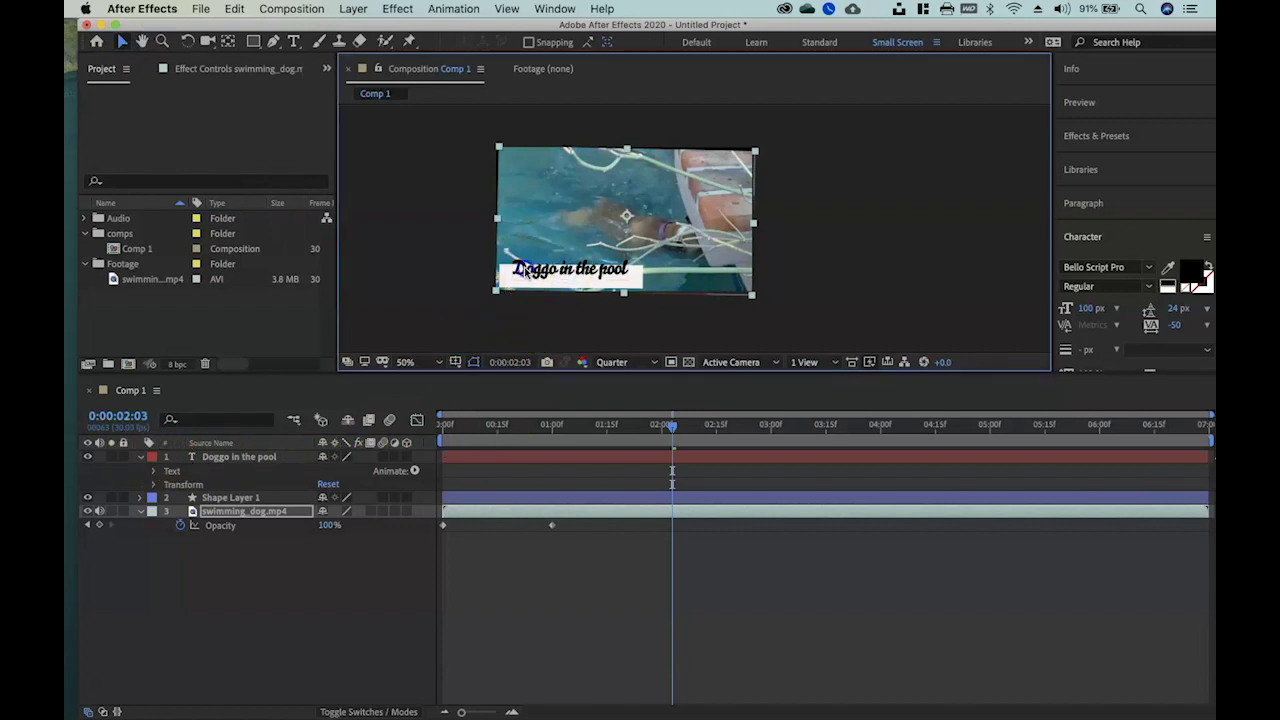
pyautogui.click(180, 590)
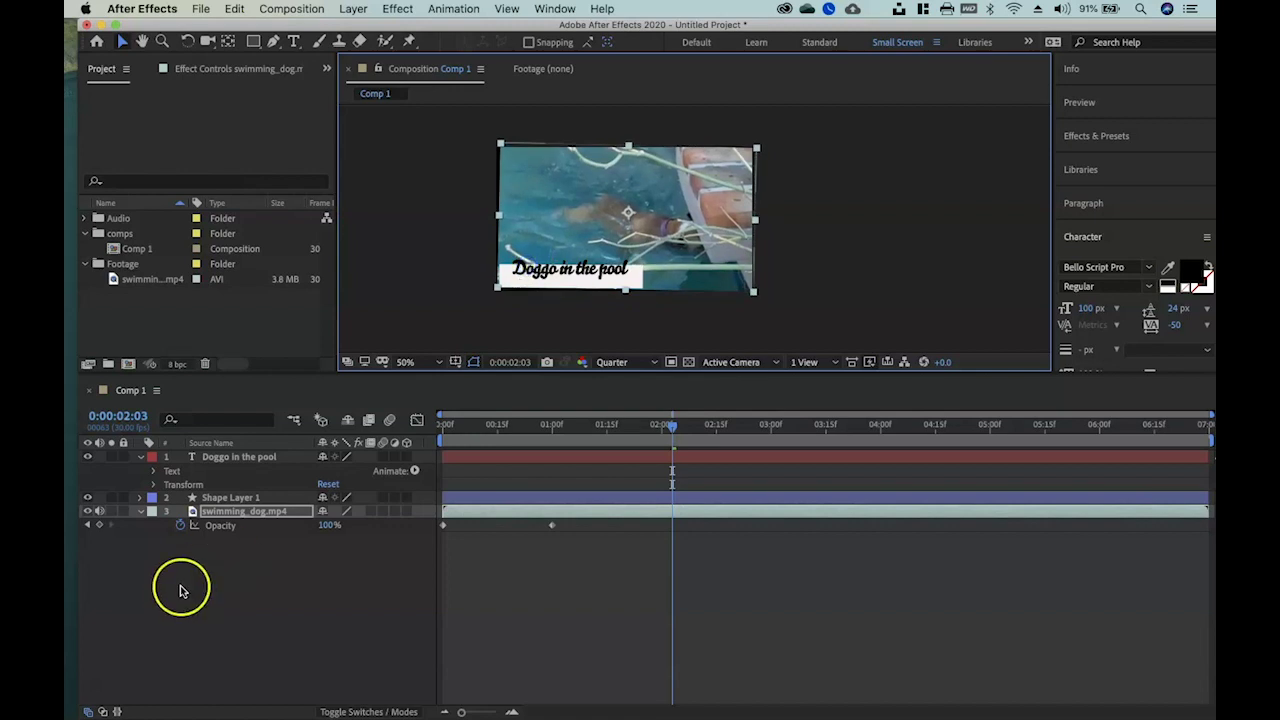
pyautogui.click(123, 514)
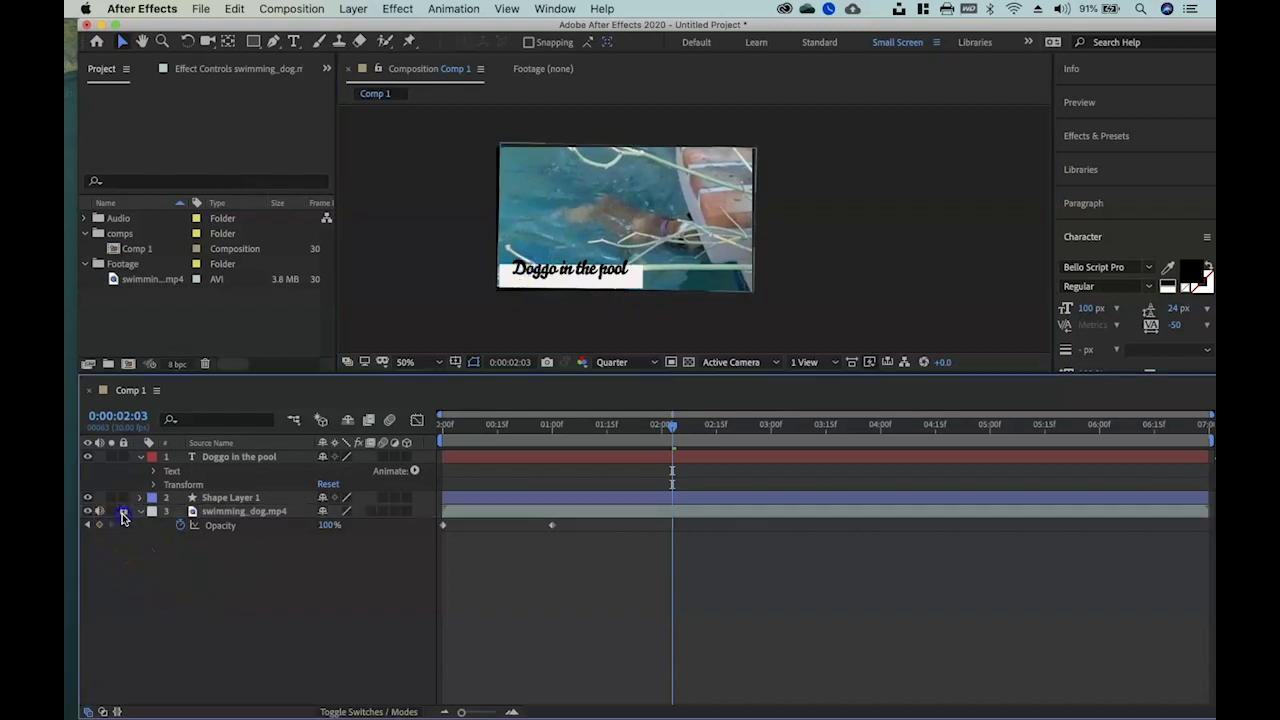
pyautogui.click(123, 497)
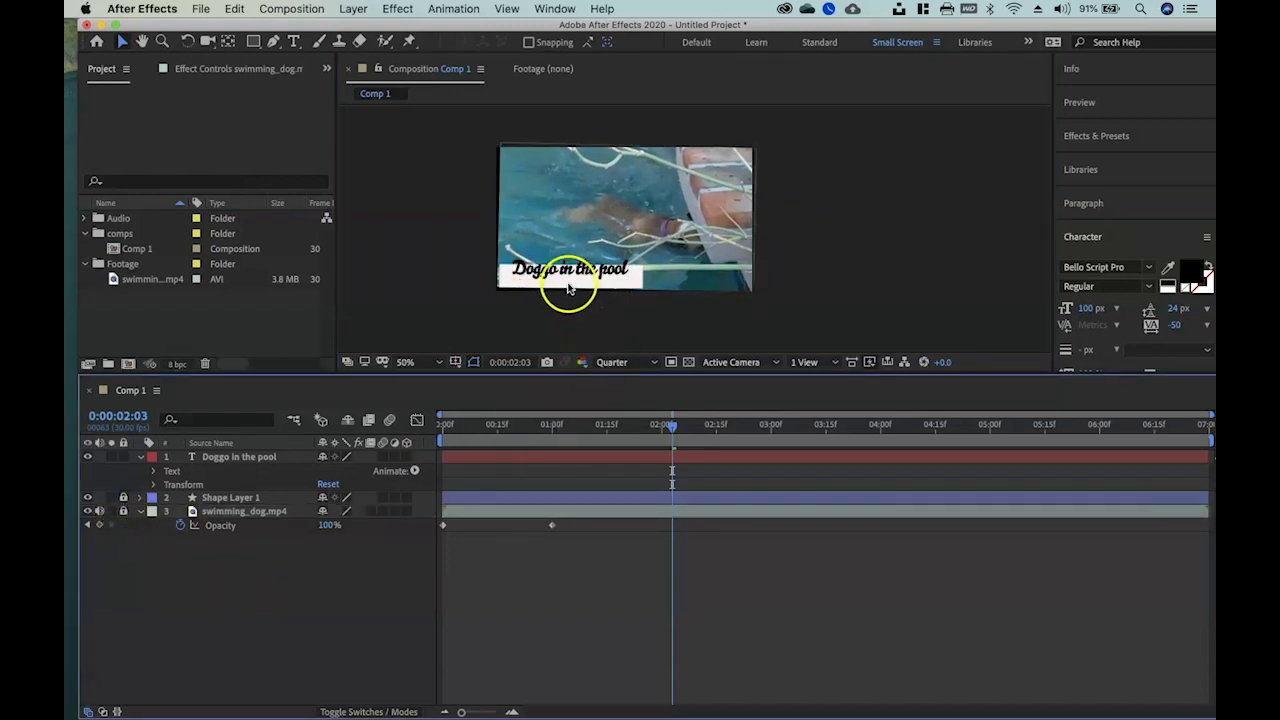
pyautogui.moveTo(567, 288); pyautogui.dragTo(564, 285)
pyautogui.click(540, 372)
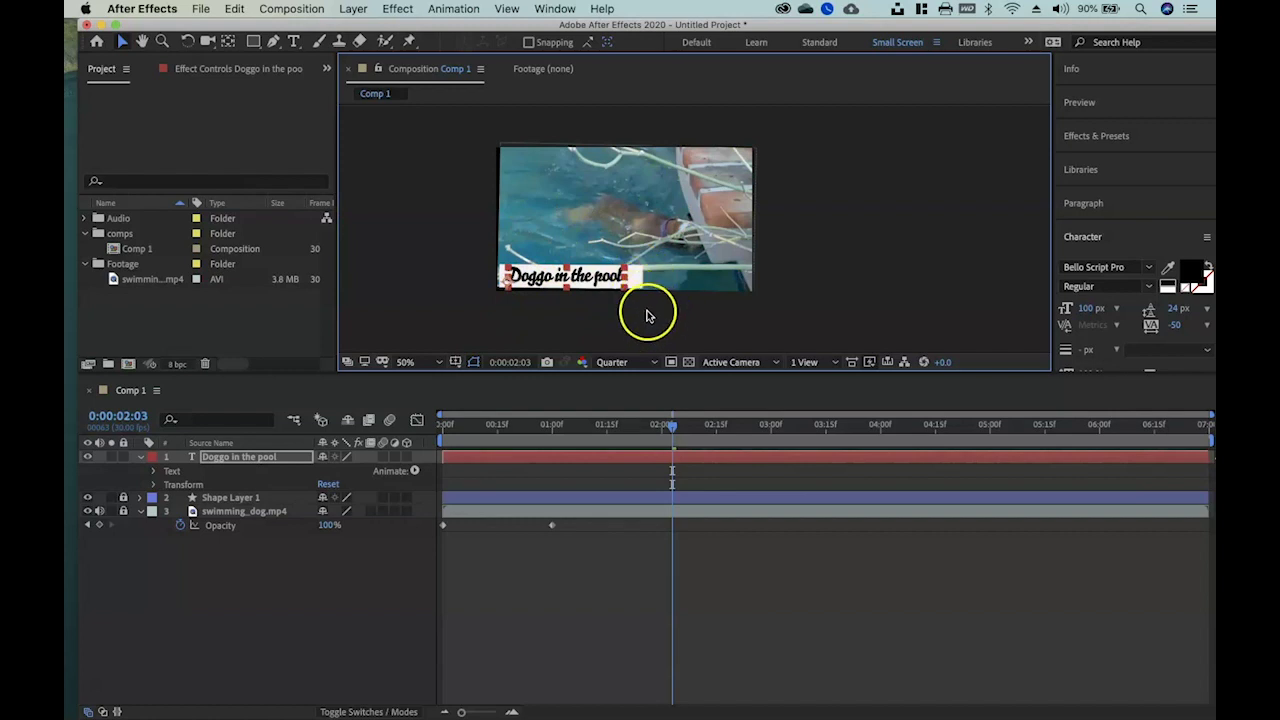
# Add a 100% Scale keyframe to the 'Doggo in the pool' title at 0:00:02:05, then return toward 0:00:00:00.
pyautogui.click(168, 484)
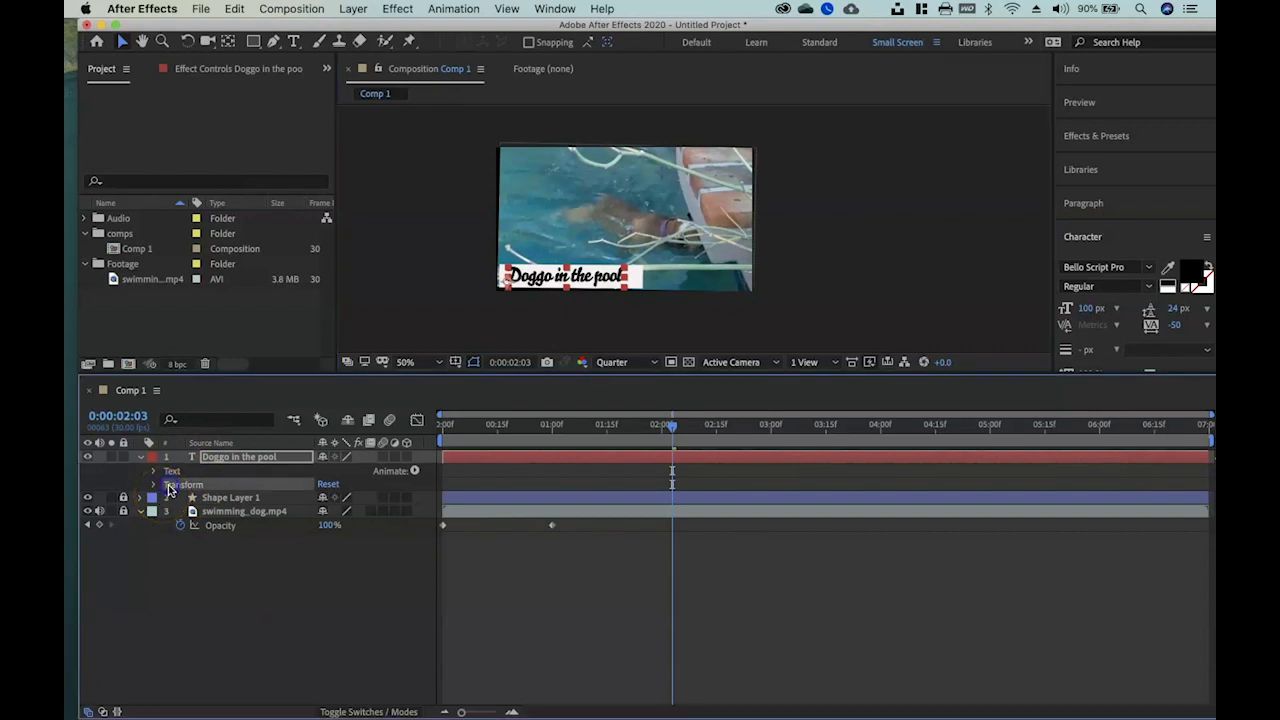
pyautogui.press('s')
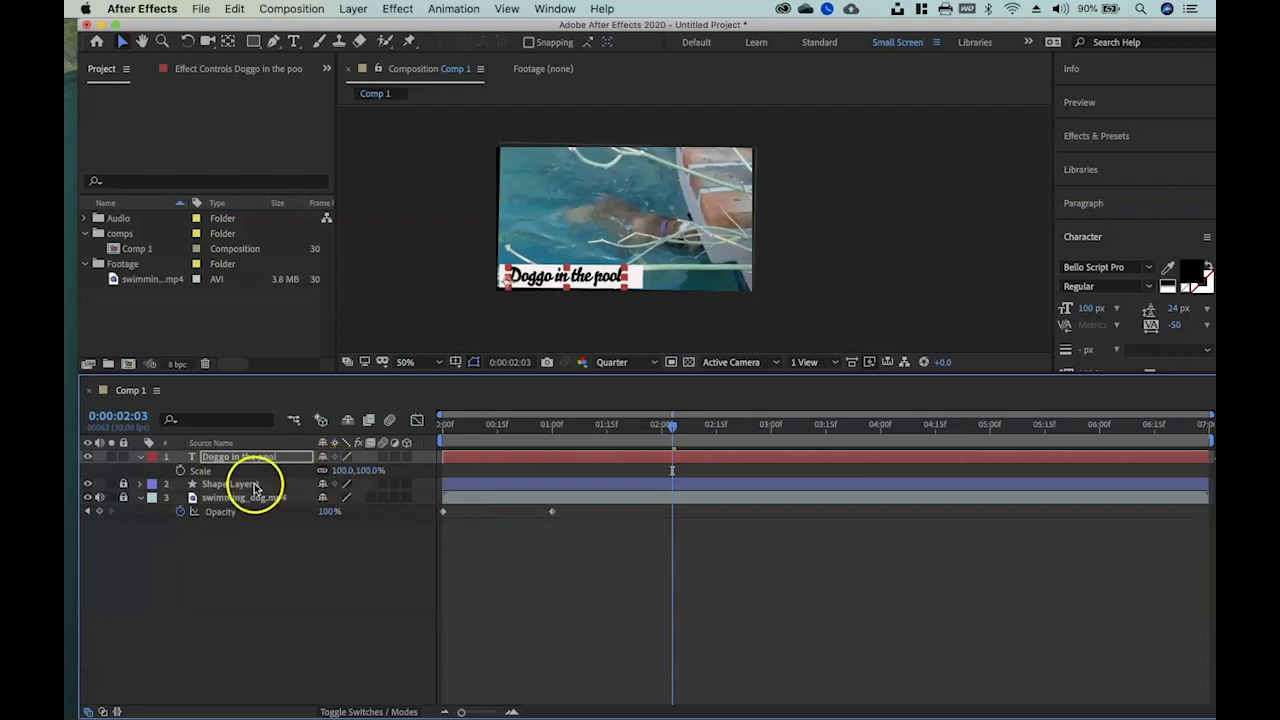
pyautogui.moveTo(670, 428); pyautogui.dragTo(678, 430)
pyautogui.moveTo(649, 526); pyautogui.dragTo(674, 484)
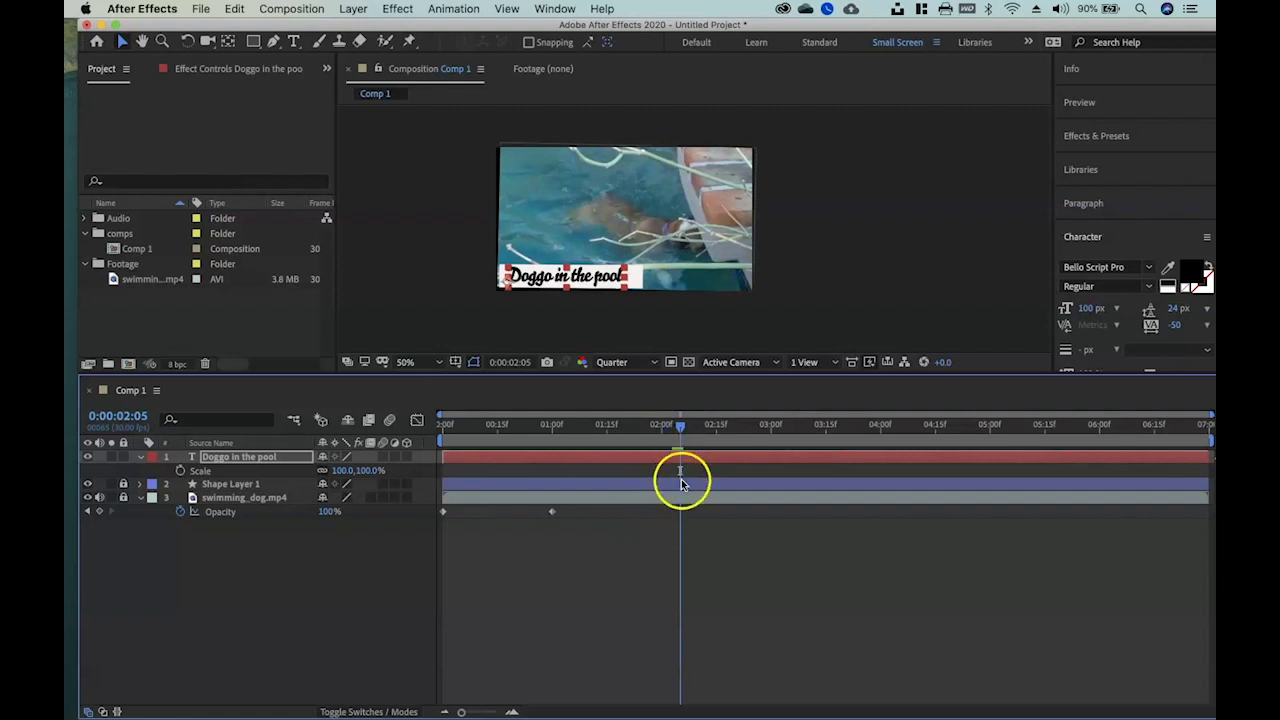
pyautogui.click(180, 471)
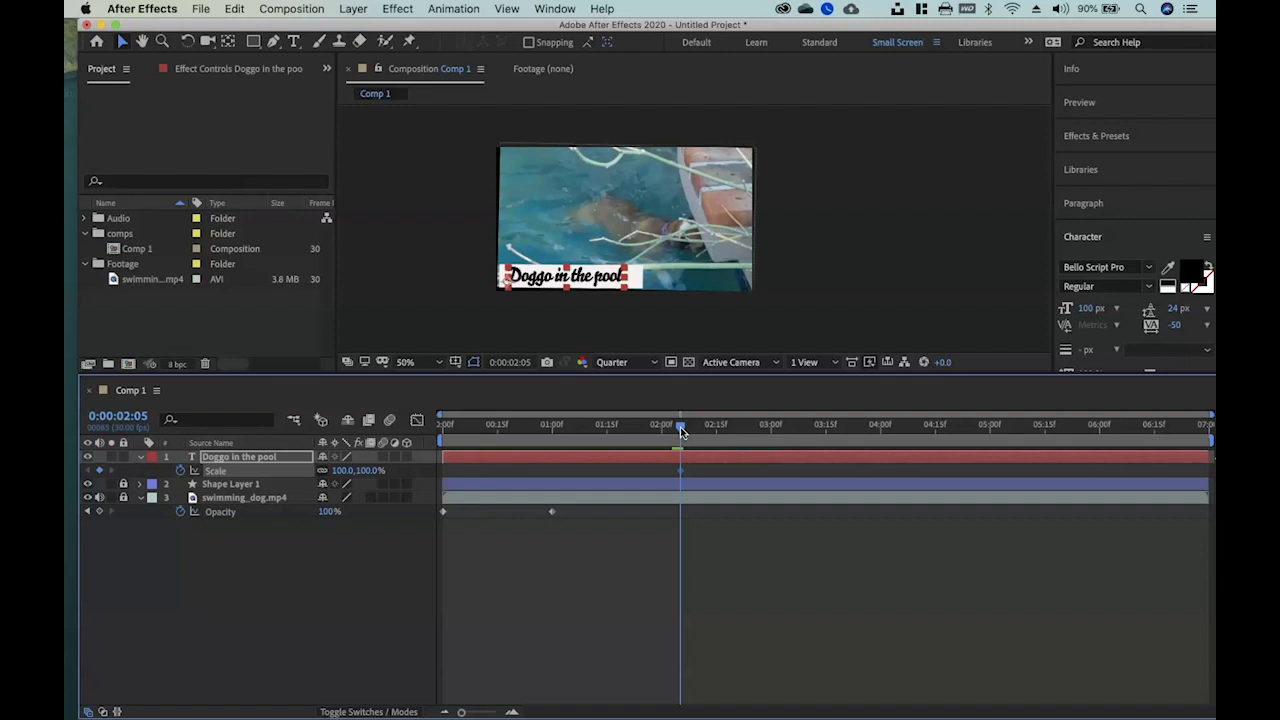
pyautogui.moveTo(680, 427); pyautogui.dragTo(436, 456)
# Scrub the title's Scale to 0% at 0:00:00:00 and preview the resulting scale-in animation.
pyautogui.click(346, 477)
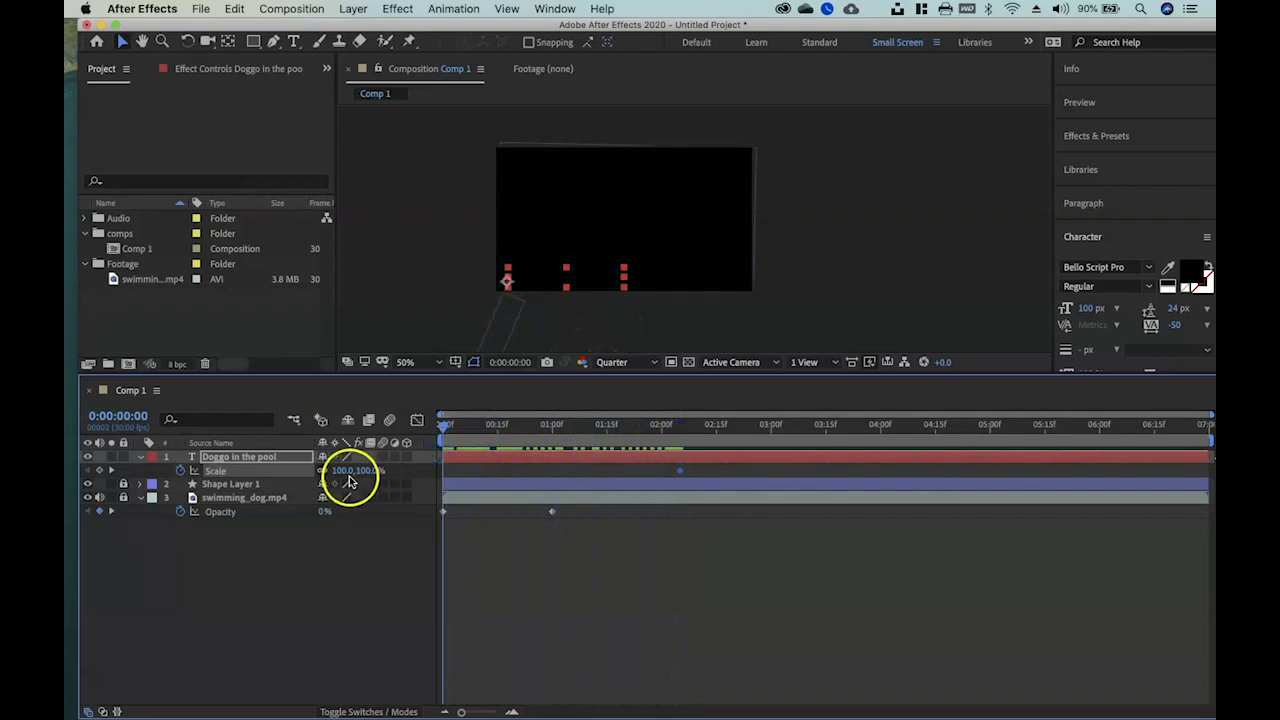
pyautogui.moveTo(338, 471); pyautogui.dragTo(265, 480)
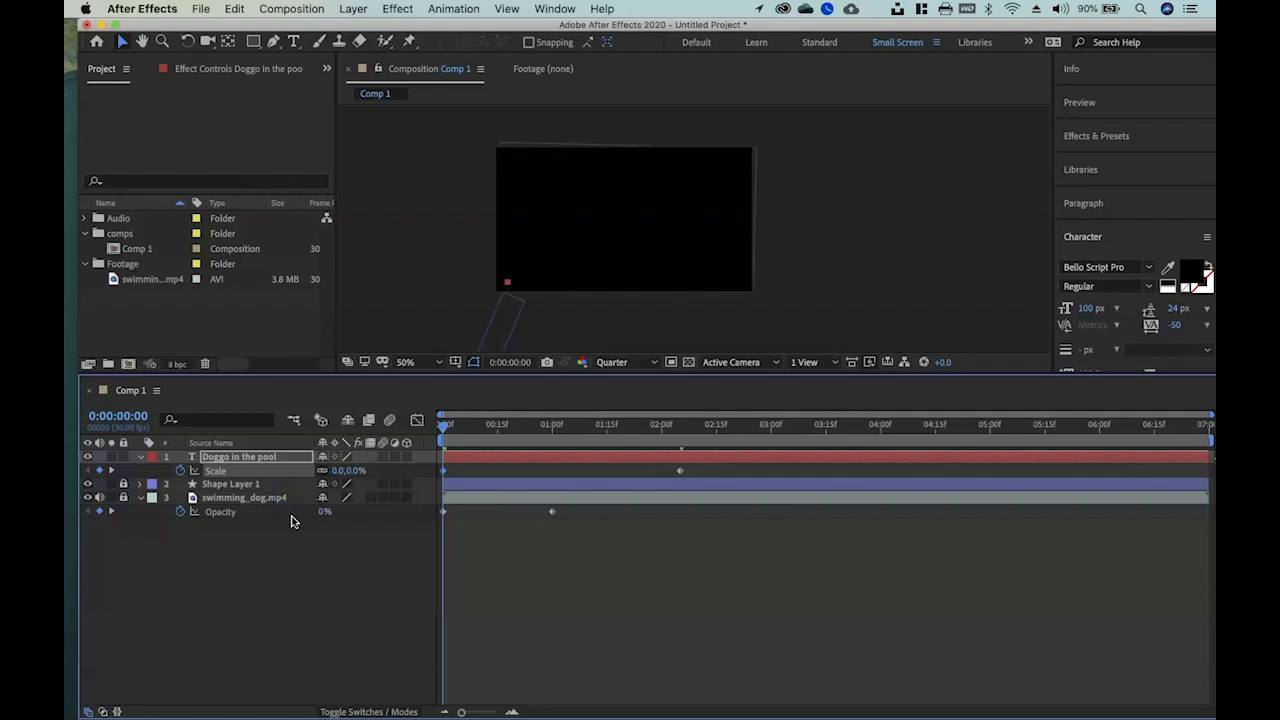
pyautogui.press('space')
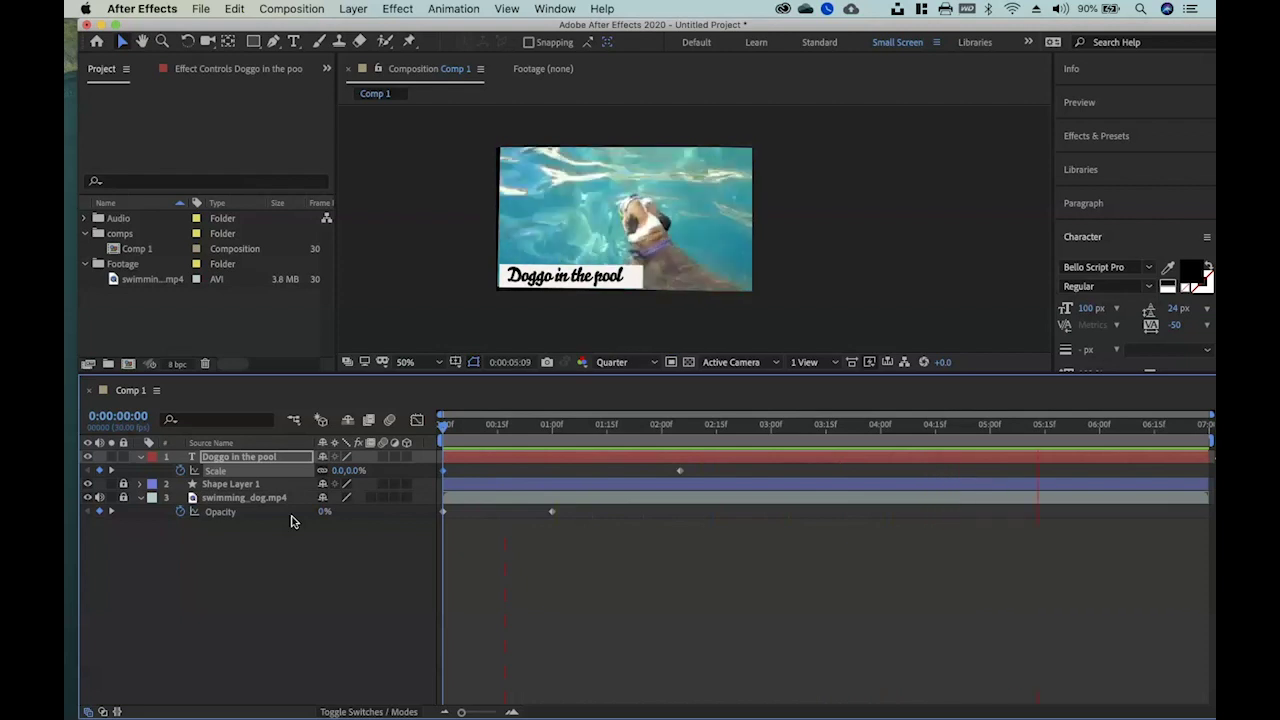
pyautogui.press('space')
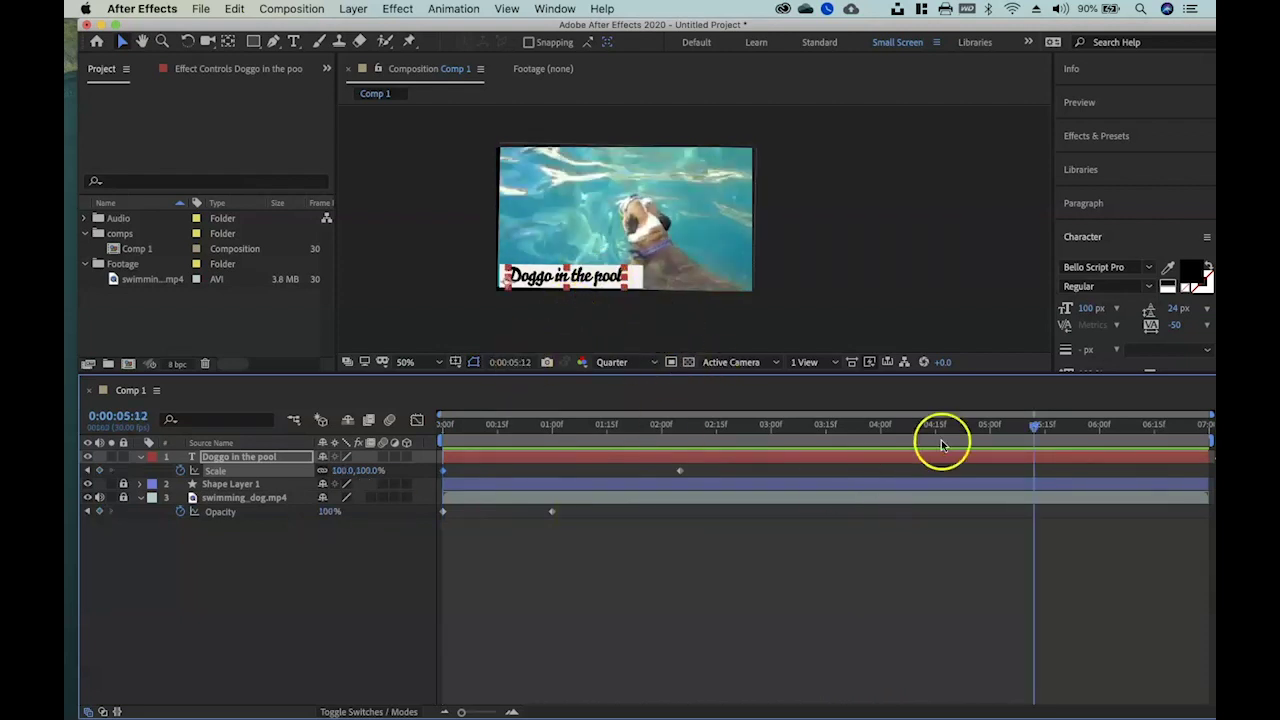
# Jump between the title's Scale keyframes at 0:00:00:00 and 0:00:02:05, finishing on 0:00:02:05.
pyautogui.moveTo(1034, 425); pyautogui.dragTo(670, 487)
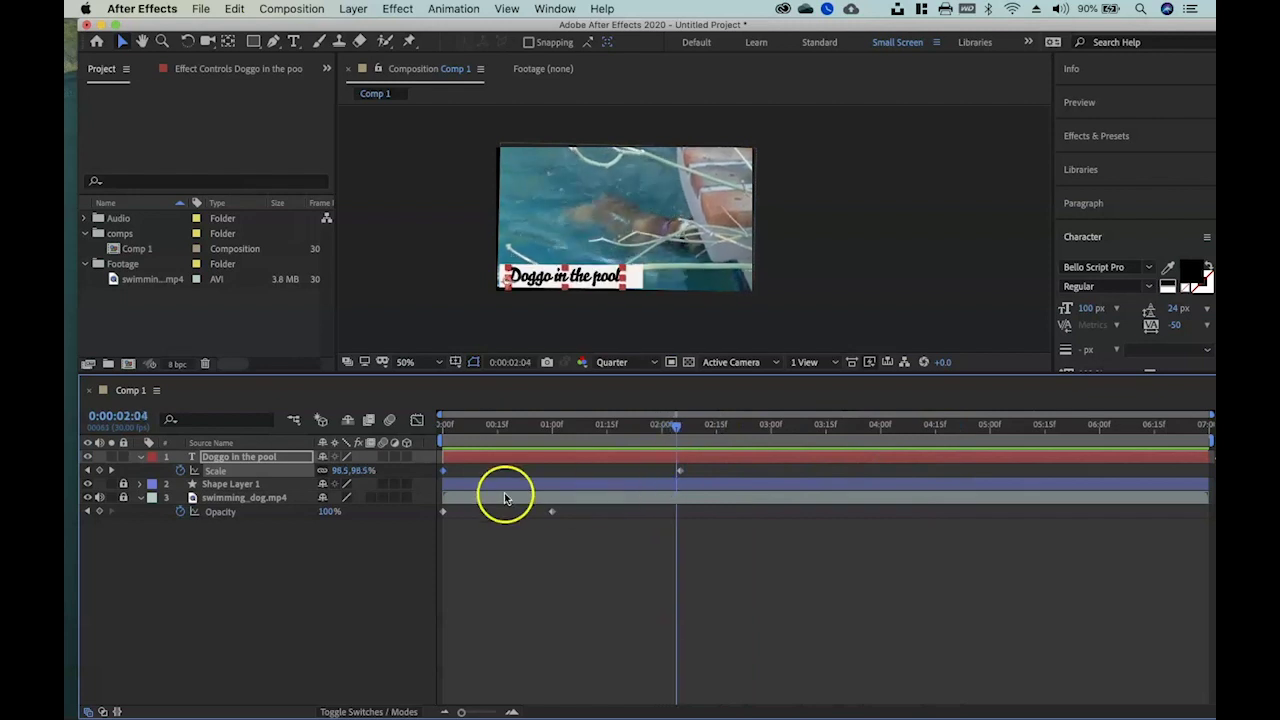
pyautogui.click(111, 470)
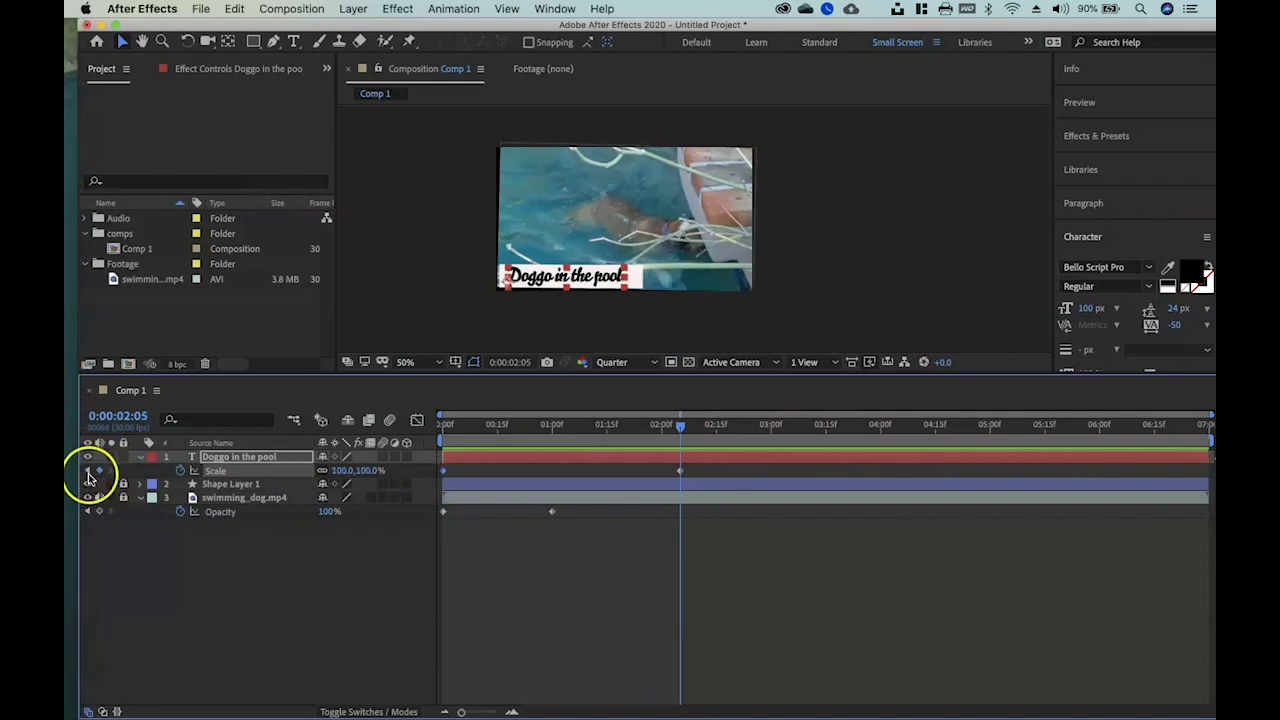
pyautogui.click(88, 471)
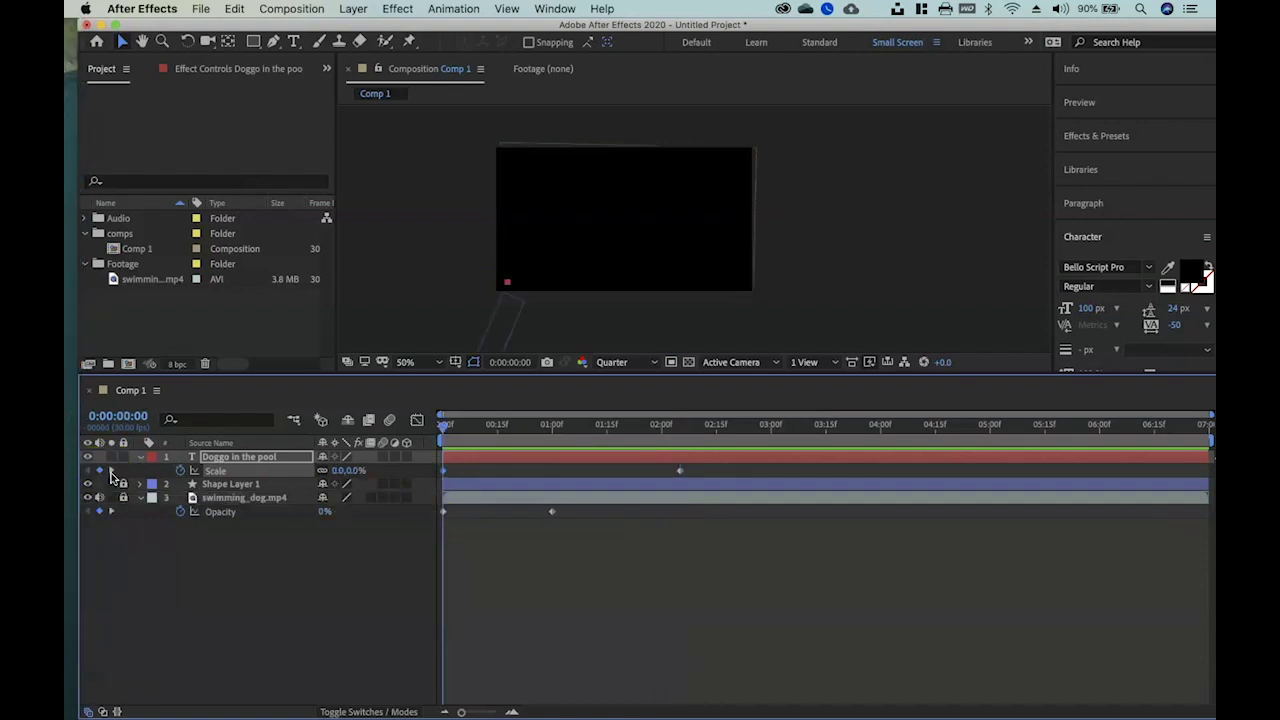
pyautogui.click(186, 466)
pyautogui.click(101, 472)
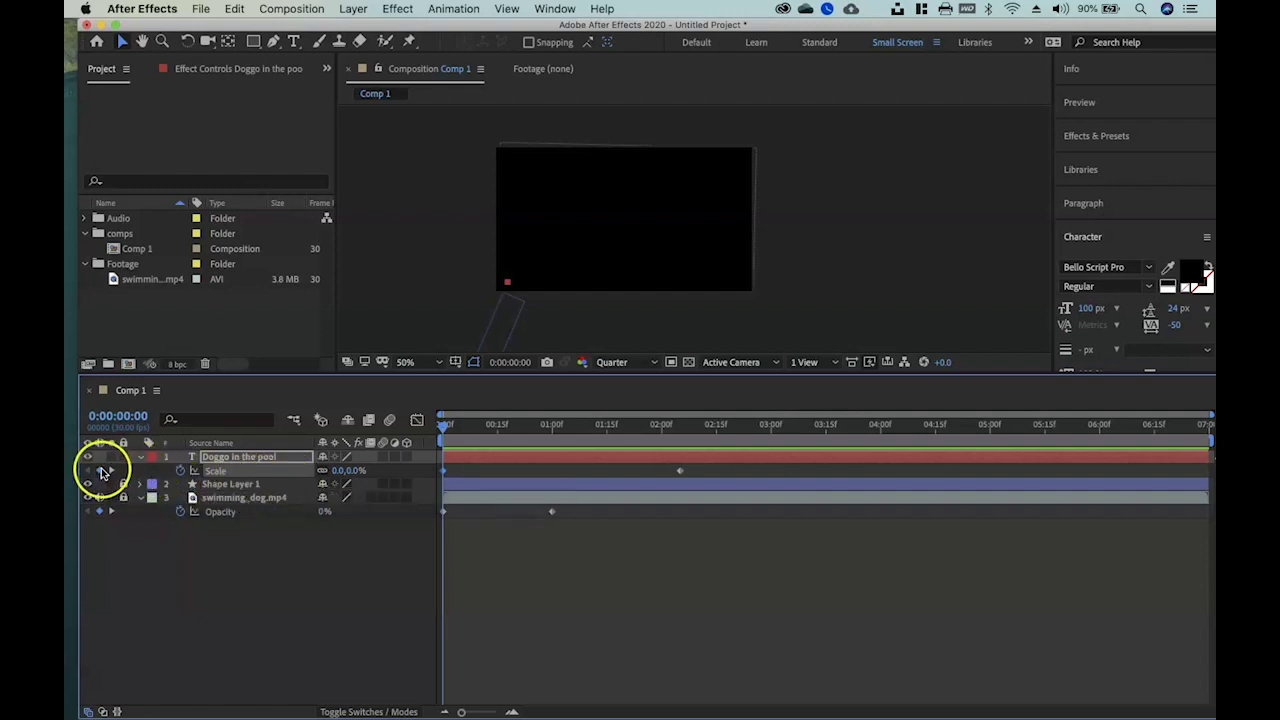
pyautogui.click(112, 472)
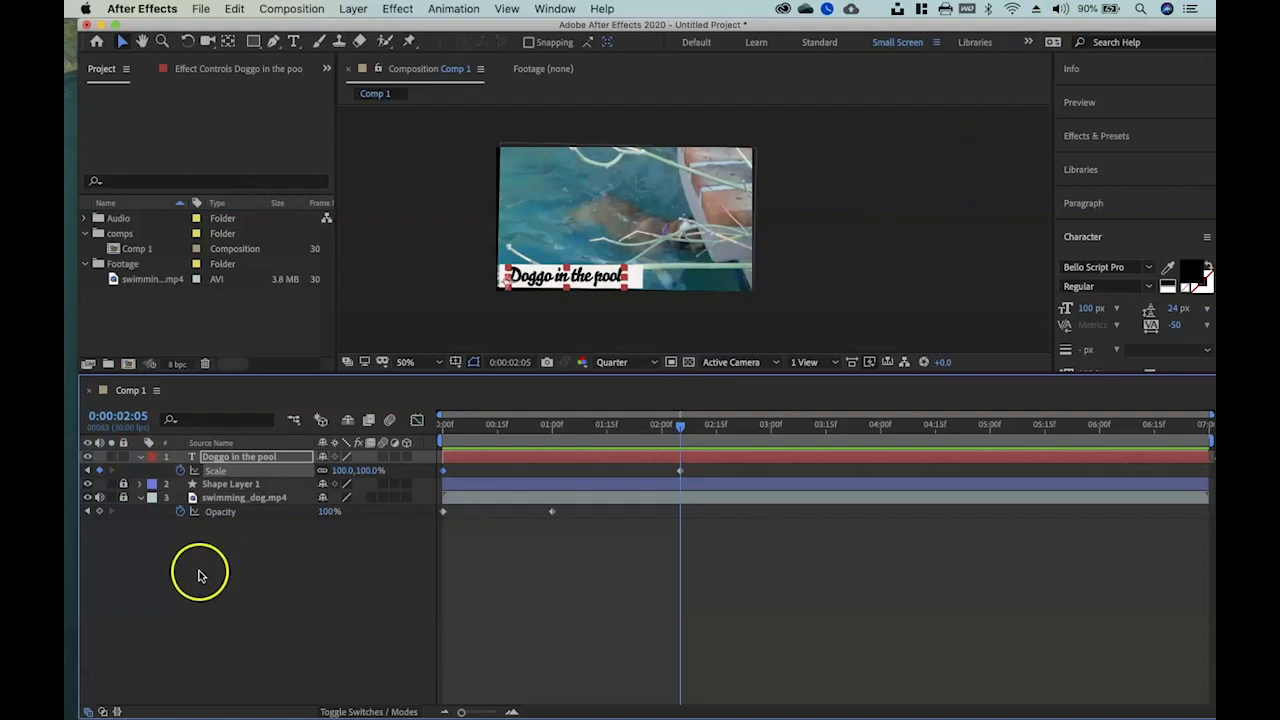
pyautogui.click(87, 471)
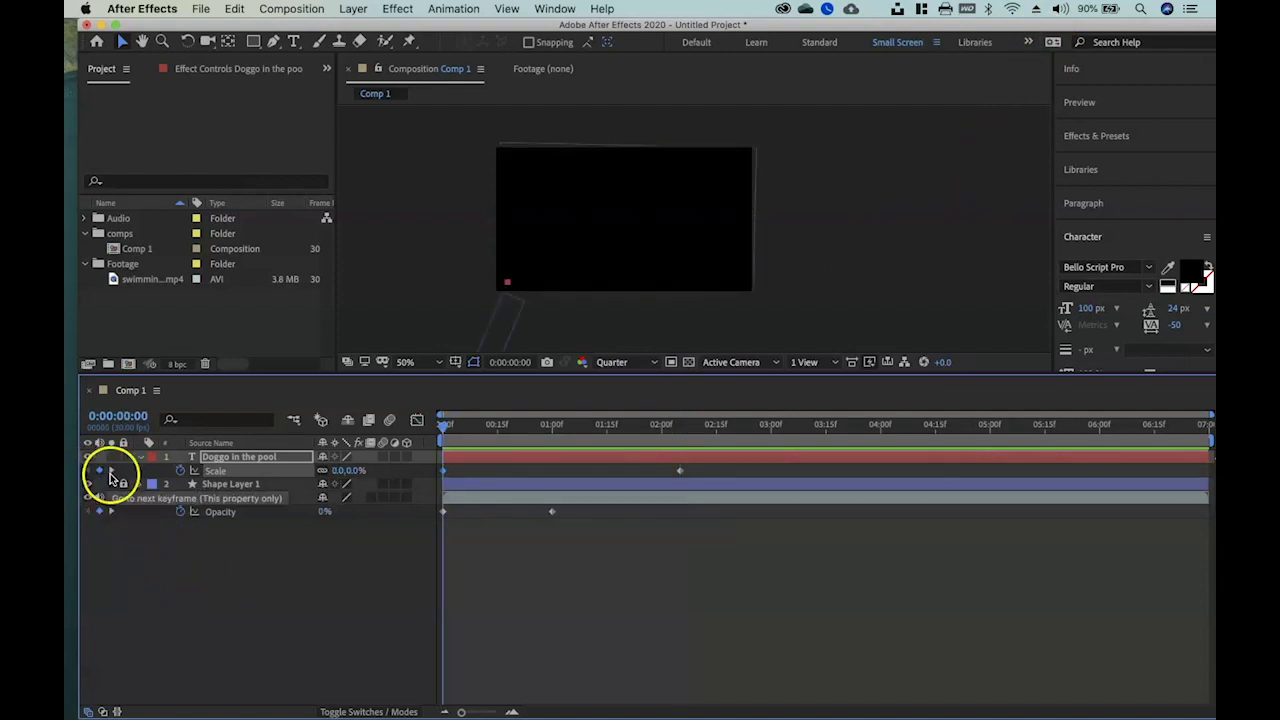
pyautogui.click(113, 473)
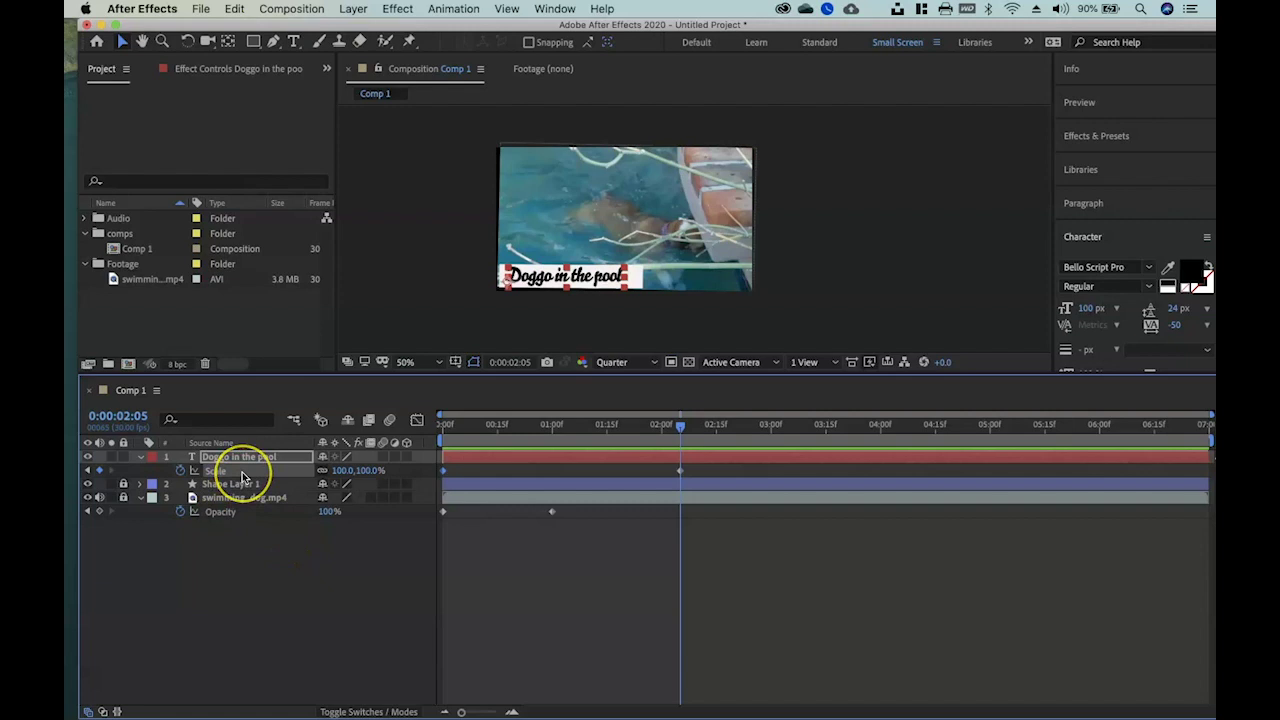
# Reveal the title's Opacity, Scale and Rotation properties in turn with the T, S and R shortcuts.
pyautogui.press('t')
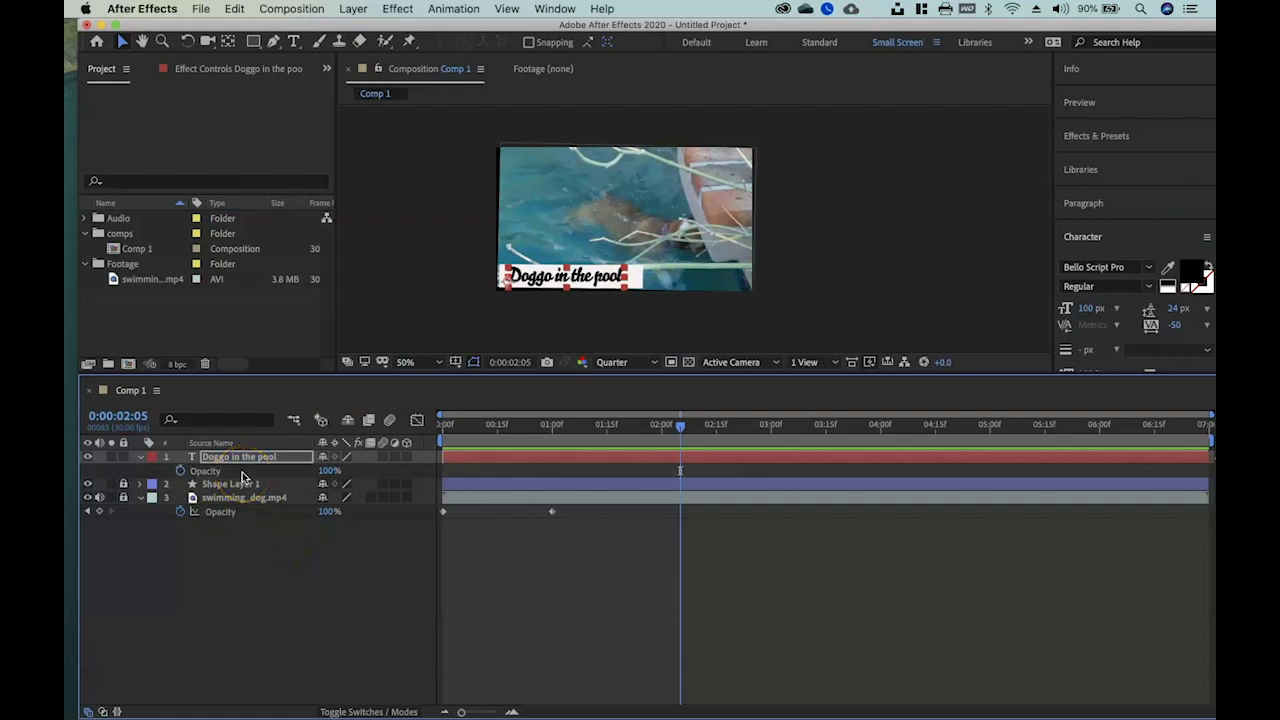
pyautogui.click(141, 457)
pyautogui.click(141, 457)
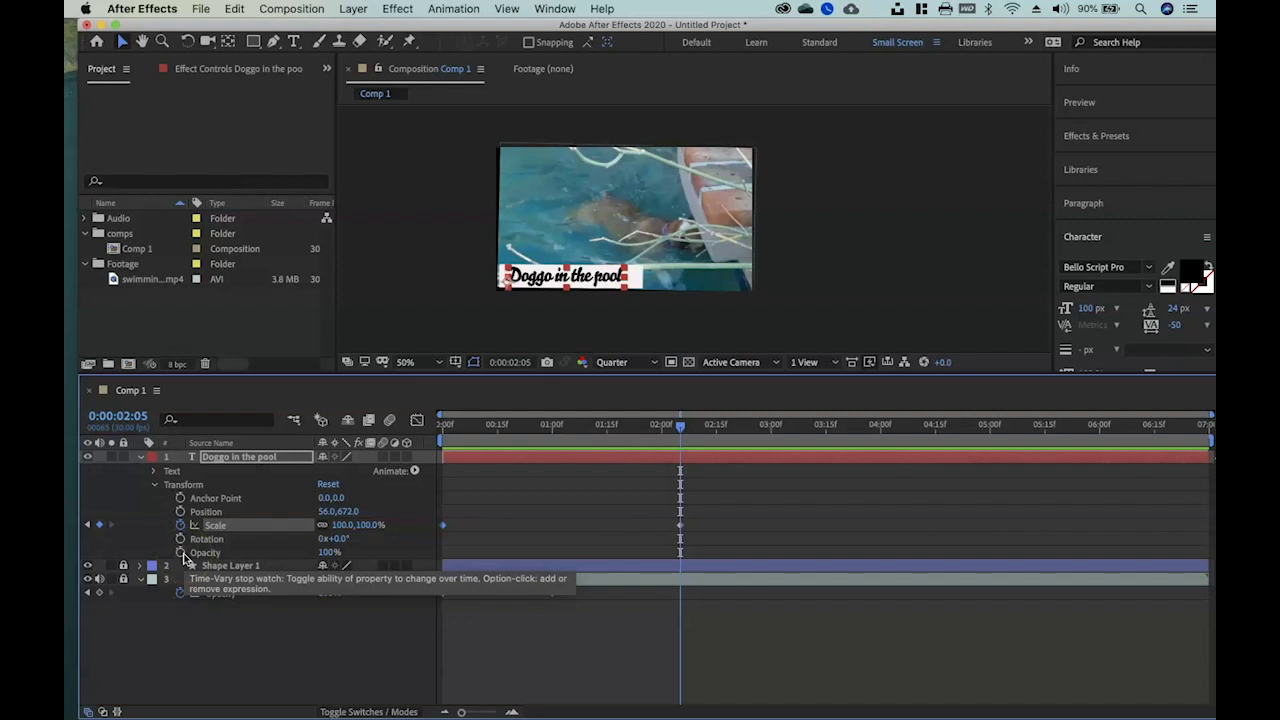
pyautogui.press('t')
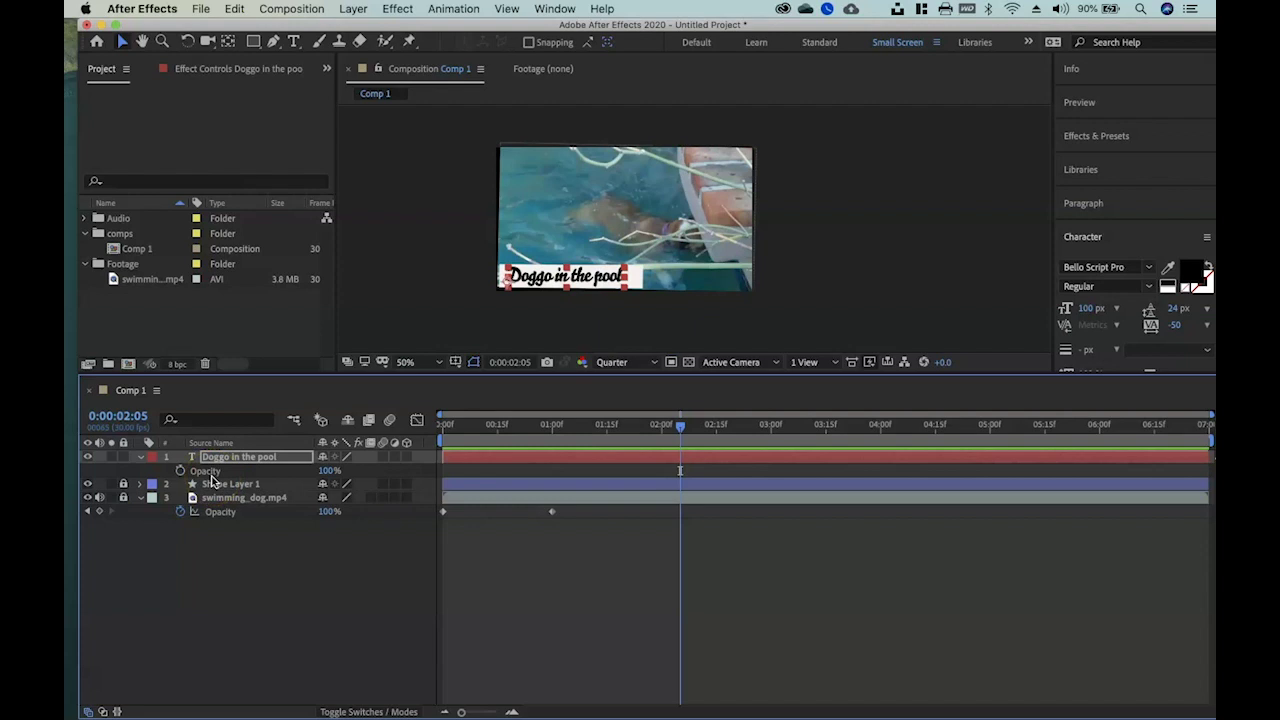
pyautogui.hotkey('alt', 'shift', 's')
pyautogui.press('t')
pyautogui.press('w')
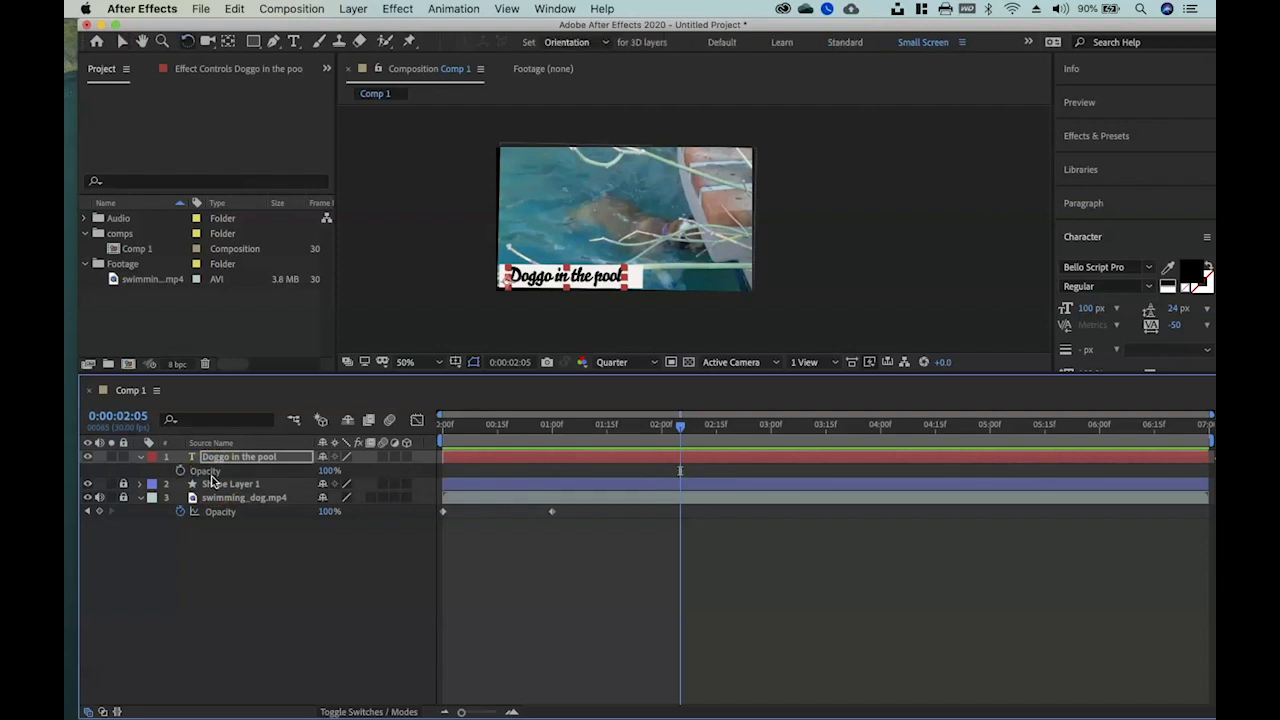
pyautogui.click(216, 470)
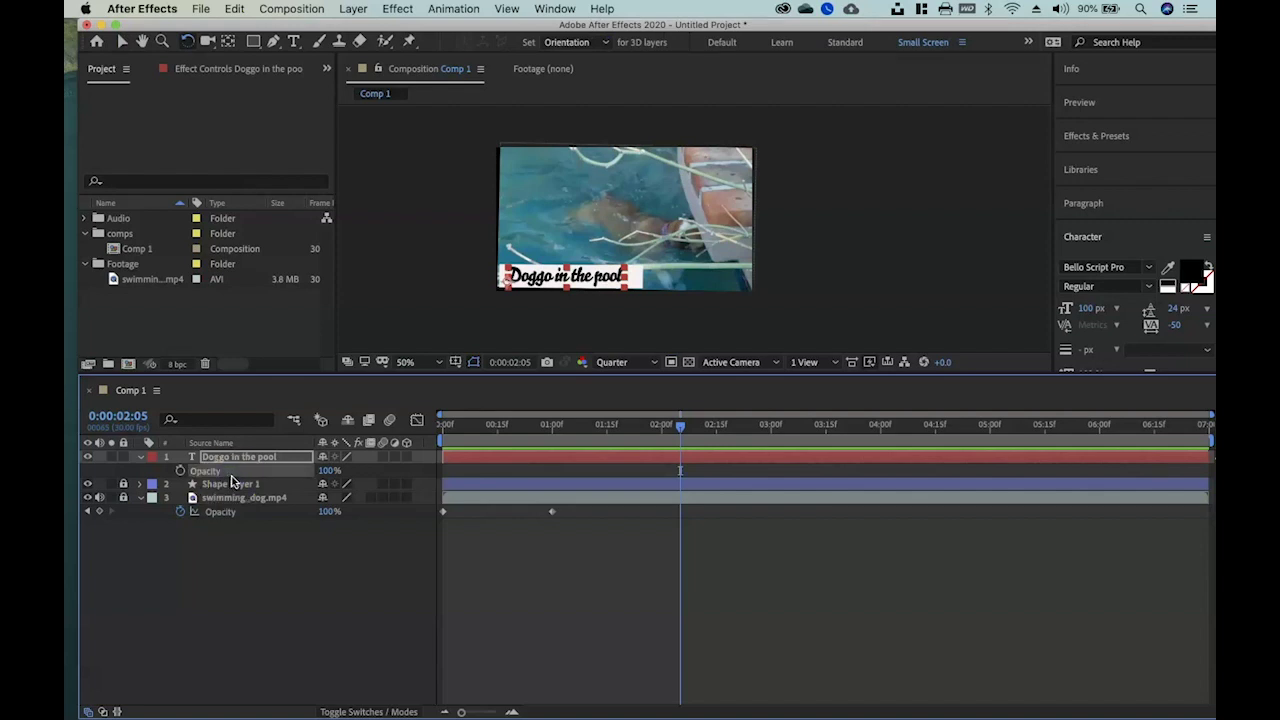
pyautogui.press('r')
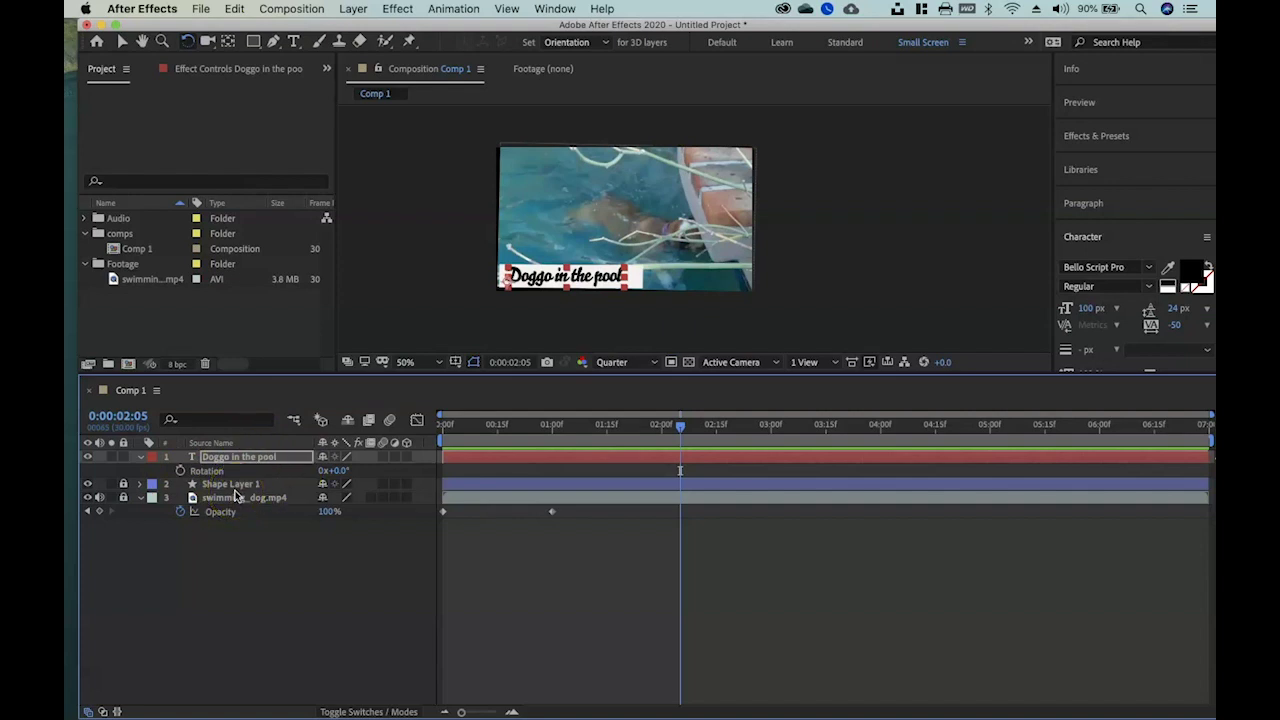
pyautogui.press('r')
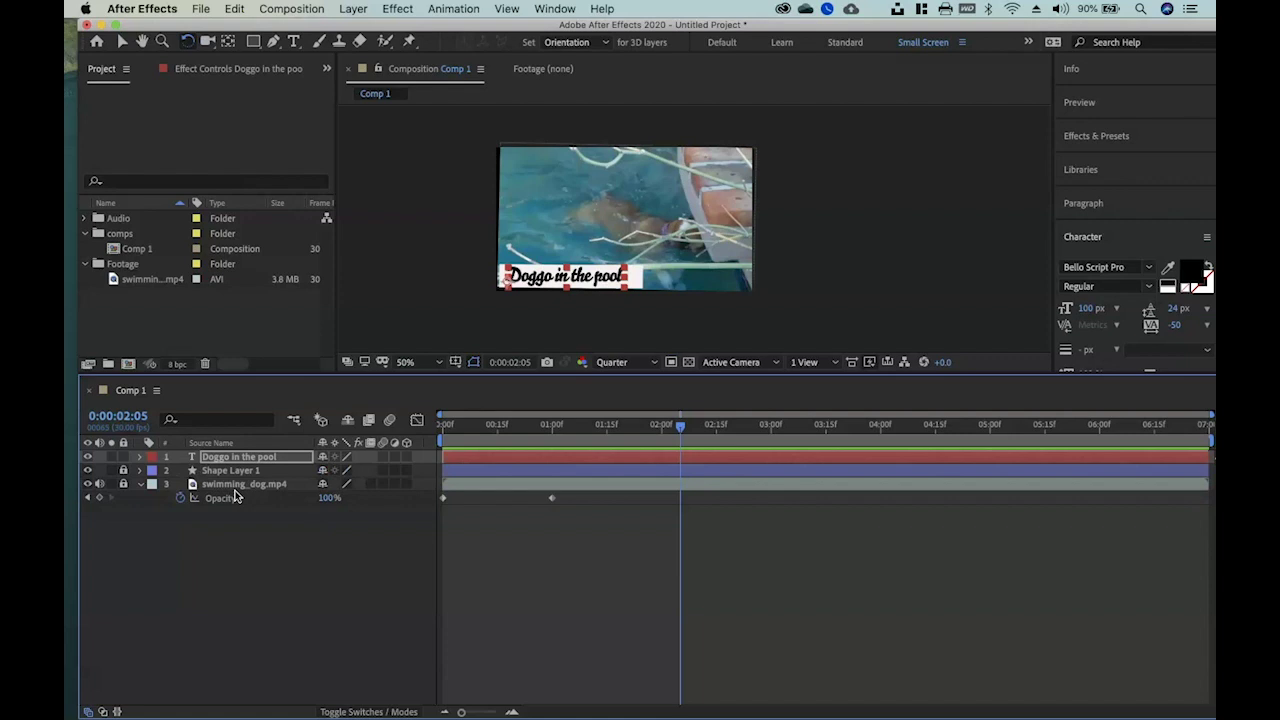
# Show the title's Position, then its Opacity, and key Opacity at 100% at 0:00:02:05.
pyautogui.click(139, 457)
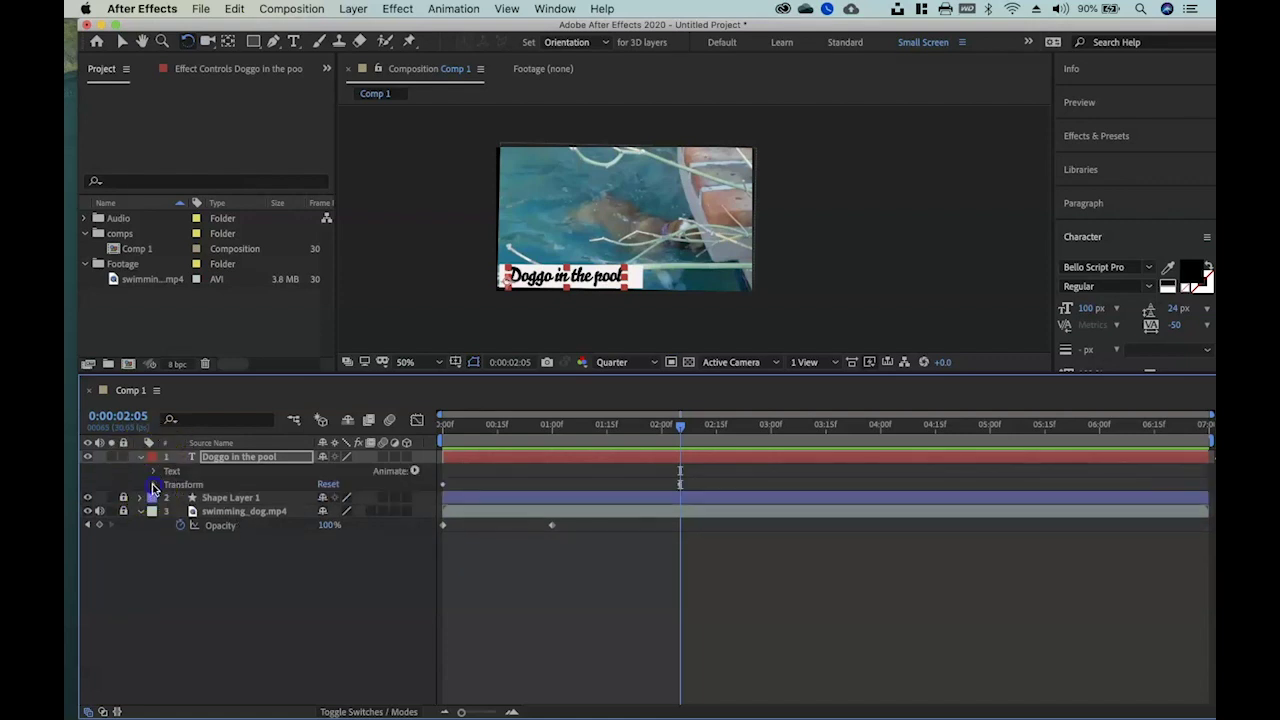
pyautogui.click(153, 484)
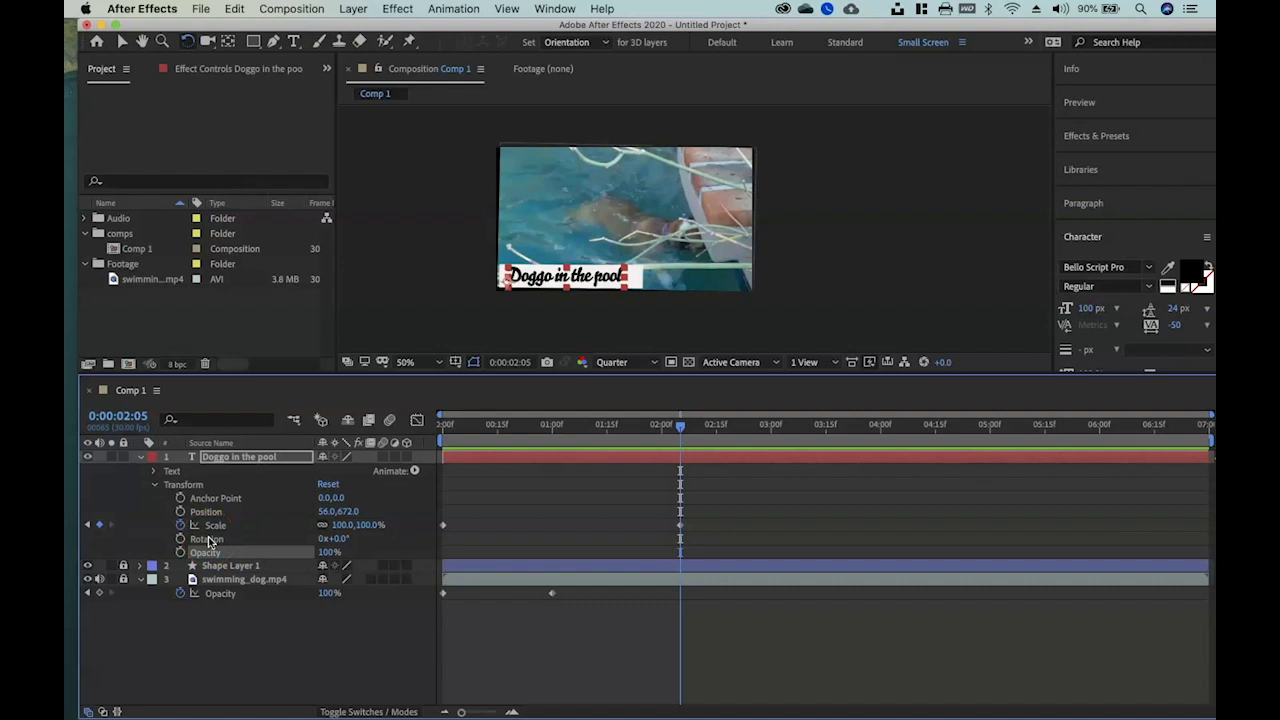
pyautogui.press('p')
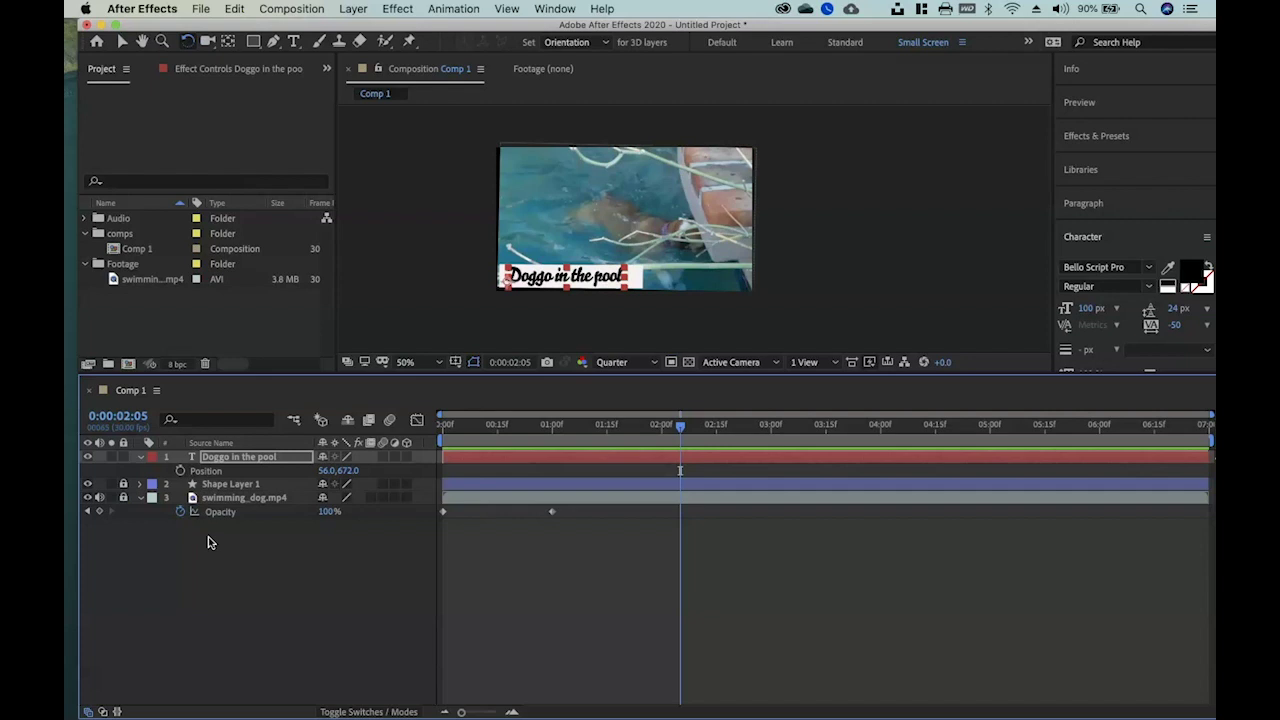
pyautogui.press('t')
pyautogui.click(181, 471)
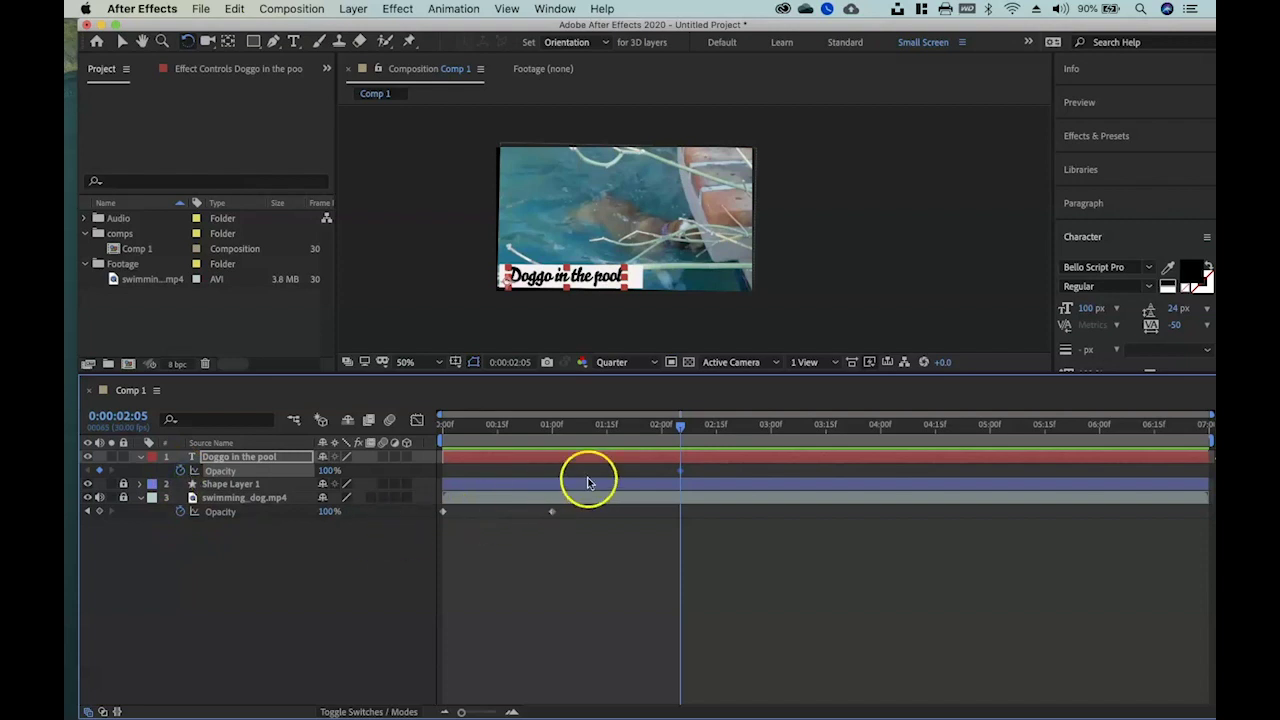
# Move back to 0:00:00:00 and scrub the title's Opacity down to 0%.
pyautogui.moveTo(680, 428); pyautogui.dragTo(437, 441)
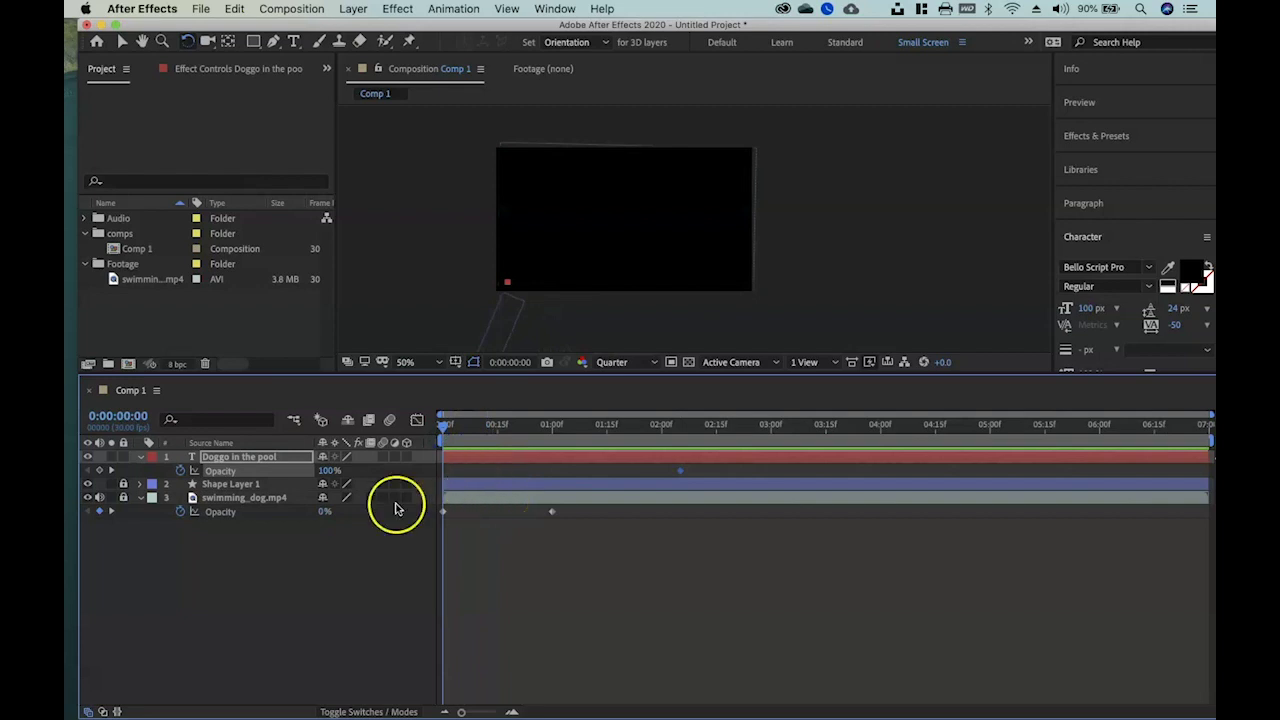
pyautogui.moveTo(325, 478); pyautogui.dragTo(195, 478)
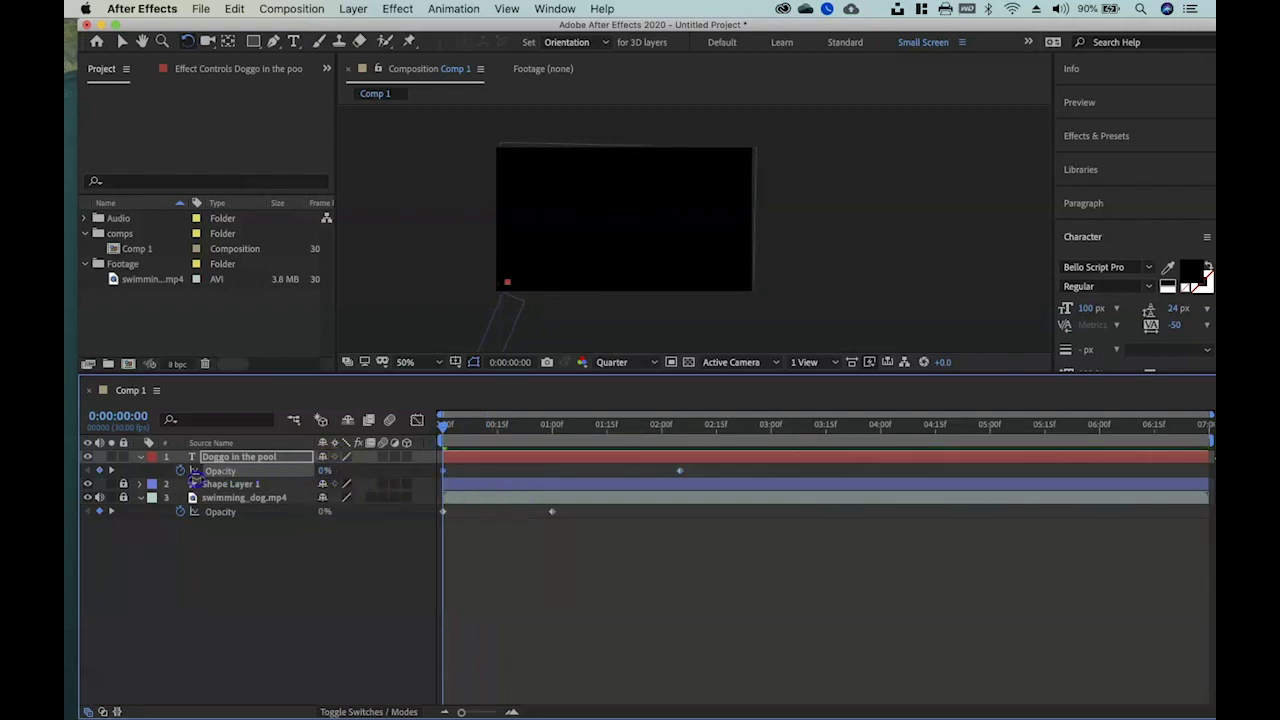